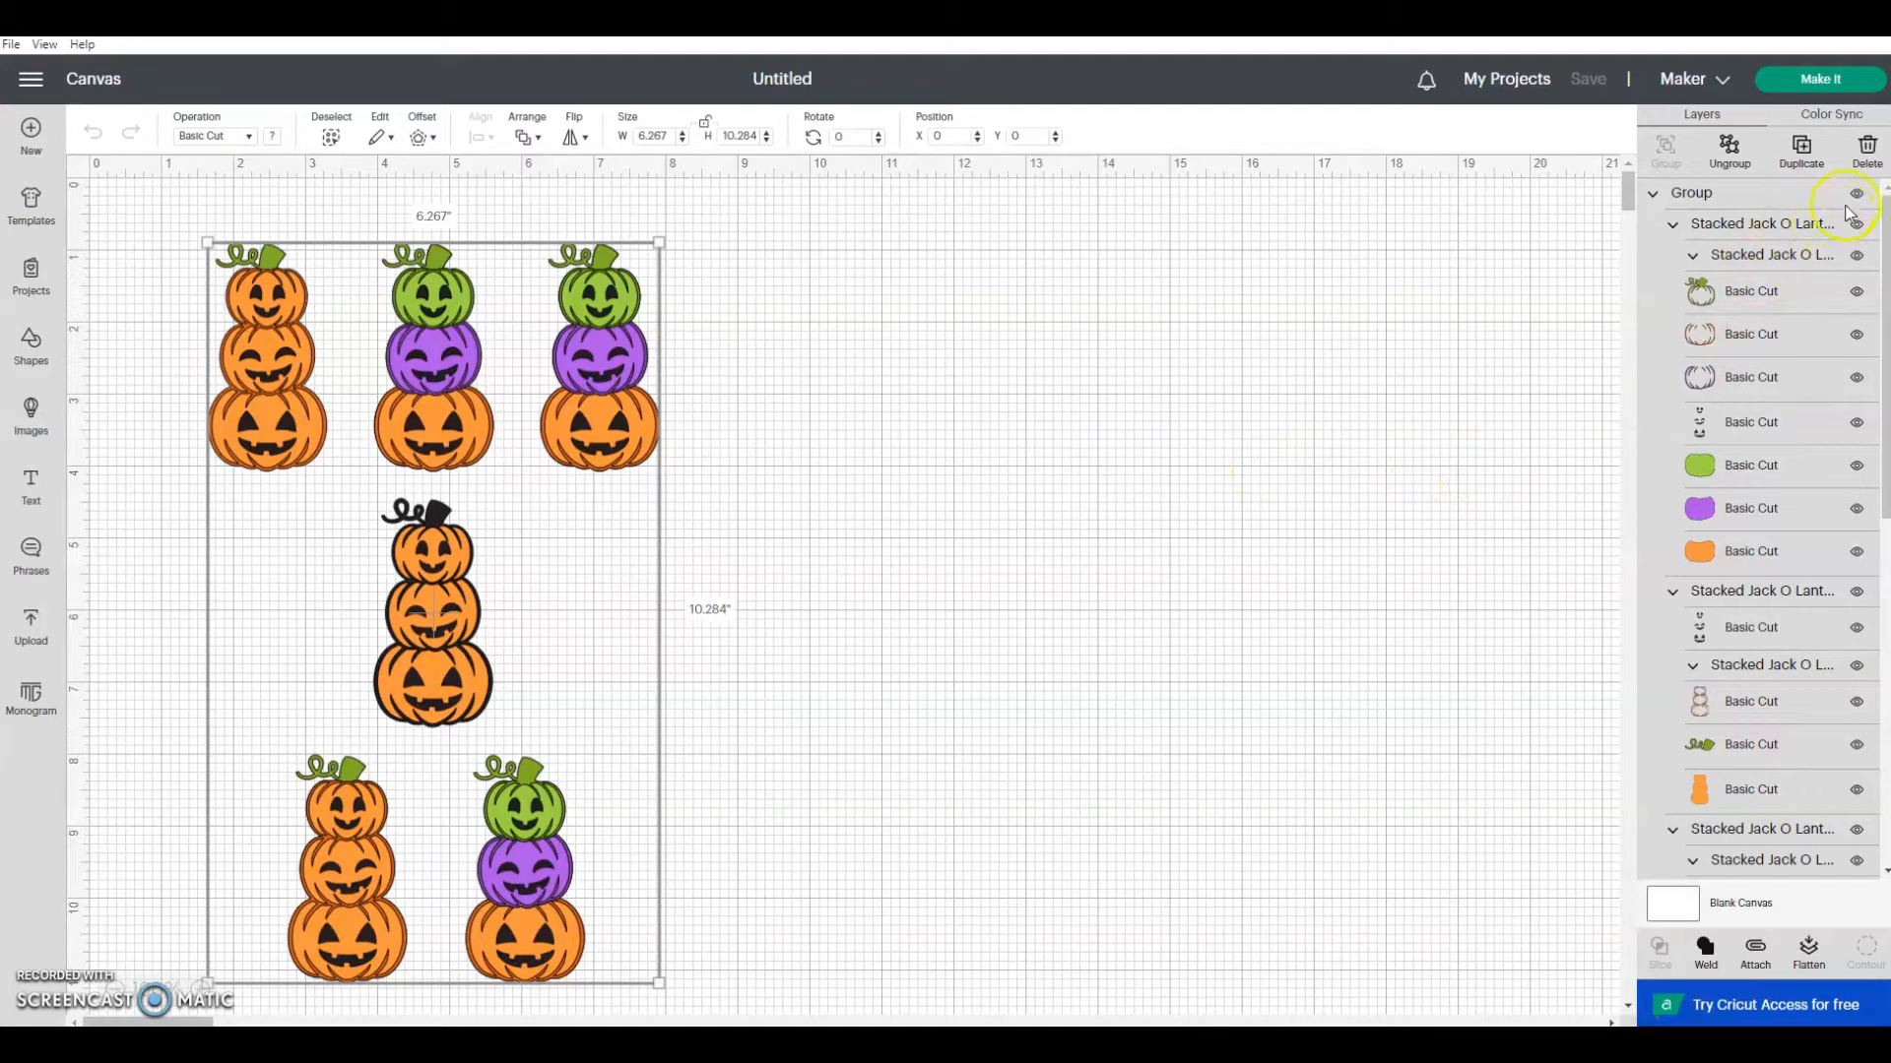
# Step: Toggle the visibility of the whole group and of its first stacked pumpkin design off and back on
pyautogui.click(1856, 195)
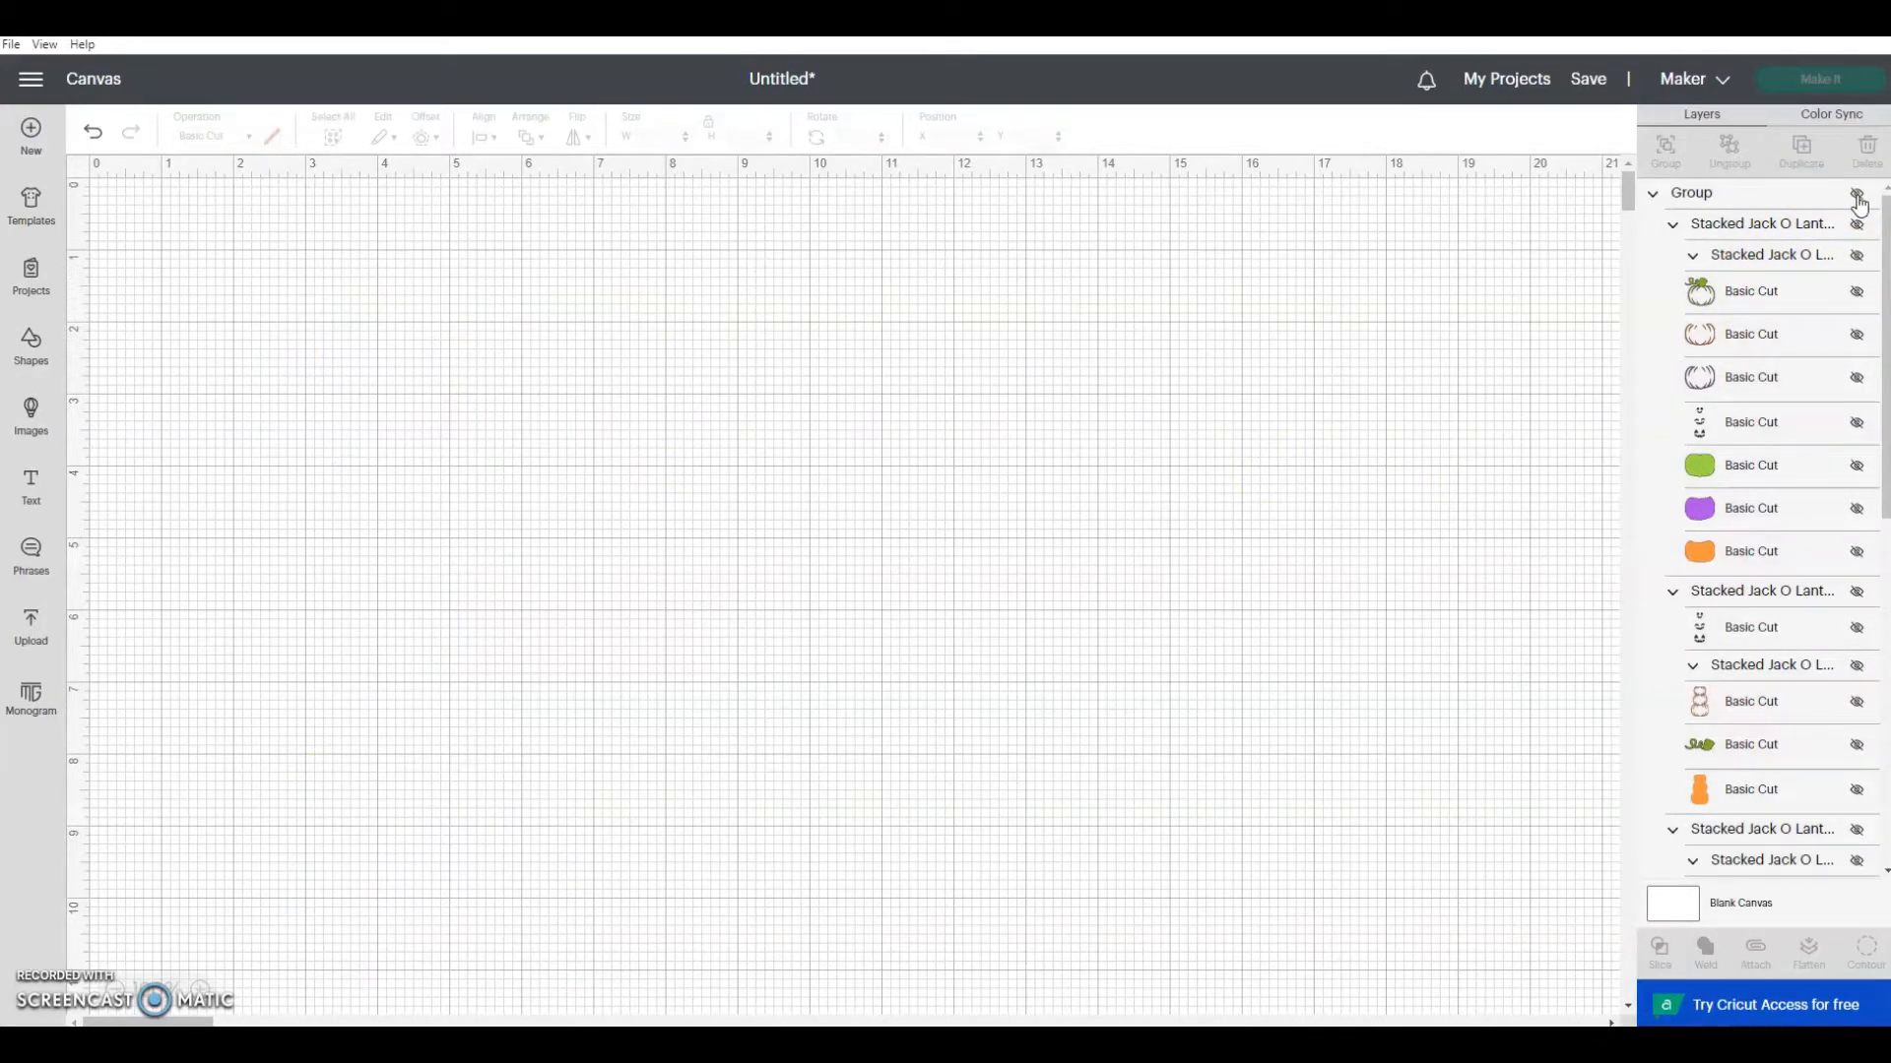
pyautogui.click(1857, 197)
pyautogui.click(1857, 225)
pyautogui.click(1858, 225)
# Step: Delete the two stacked pumpkin designs in the lowest row and the black-outlined one in the middle row
pyautogui.click(1793, 223)
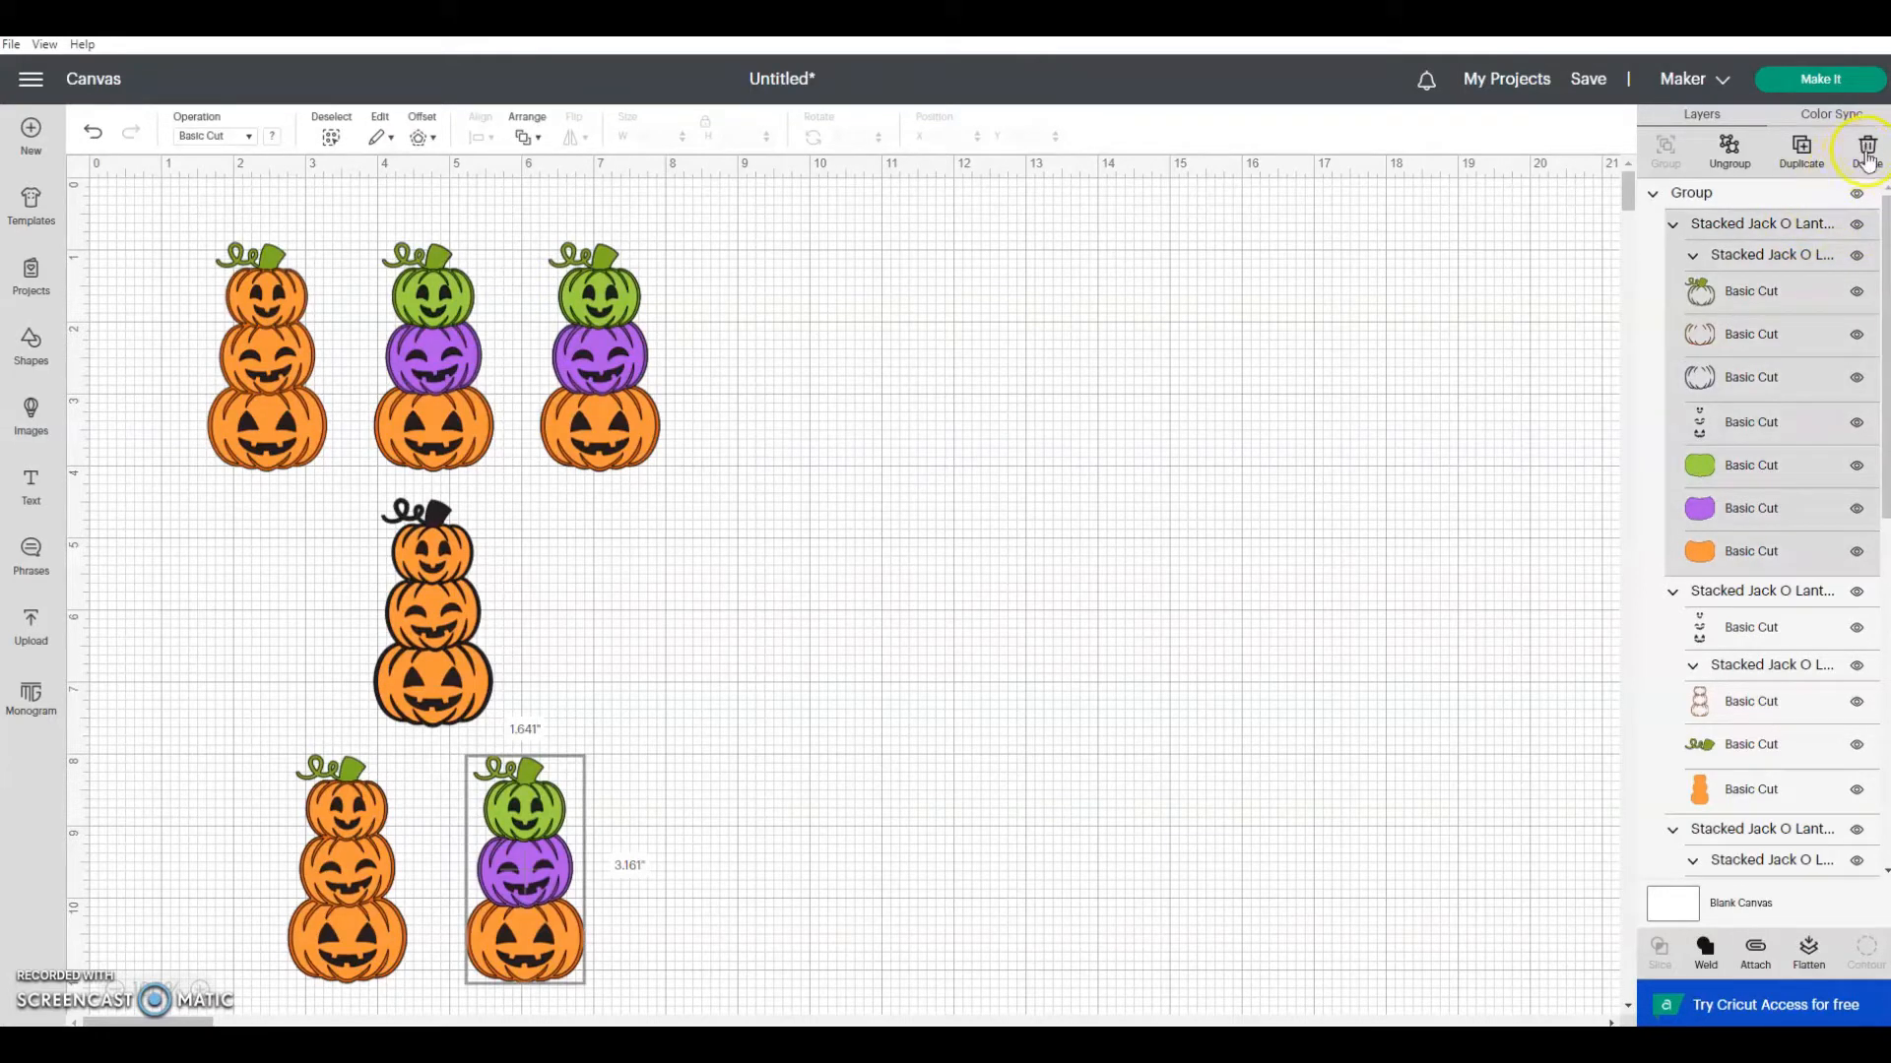
pyautogui.click(1868, 157)
pyautogui.click(1788, 225)
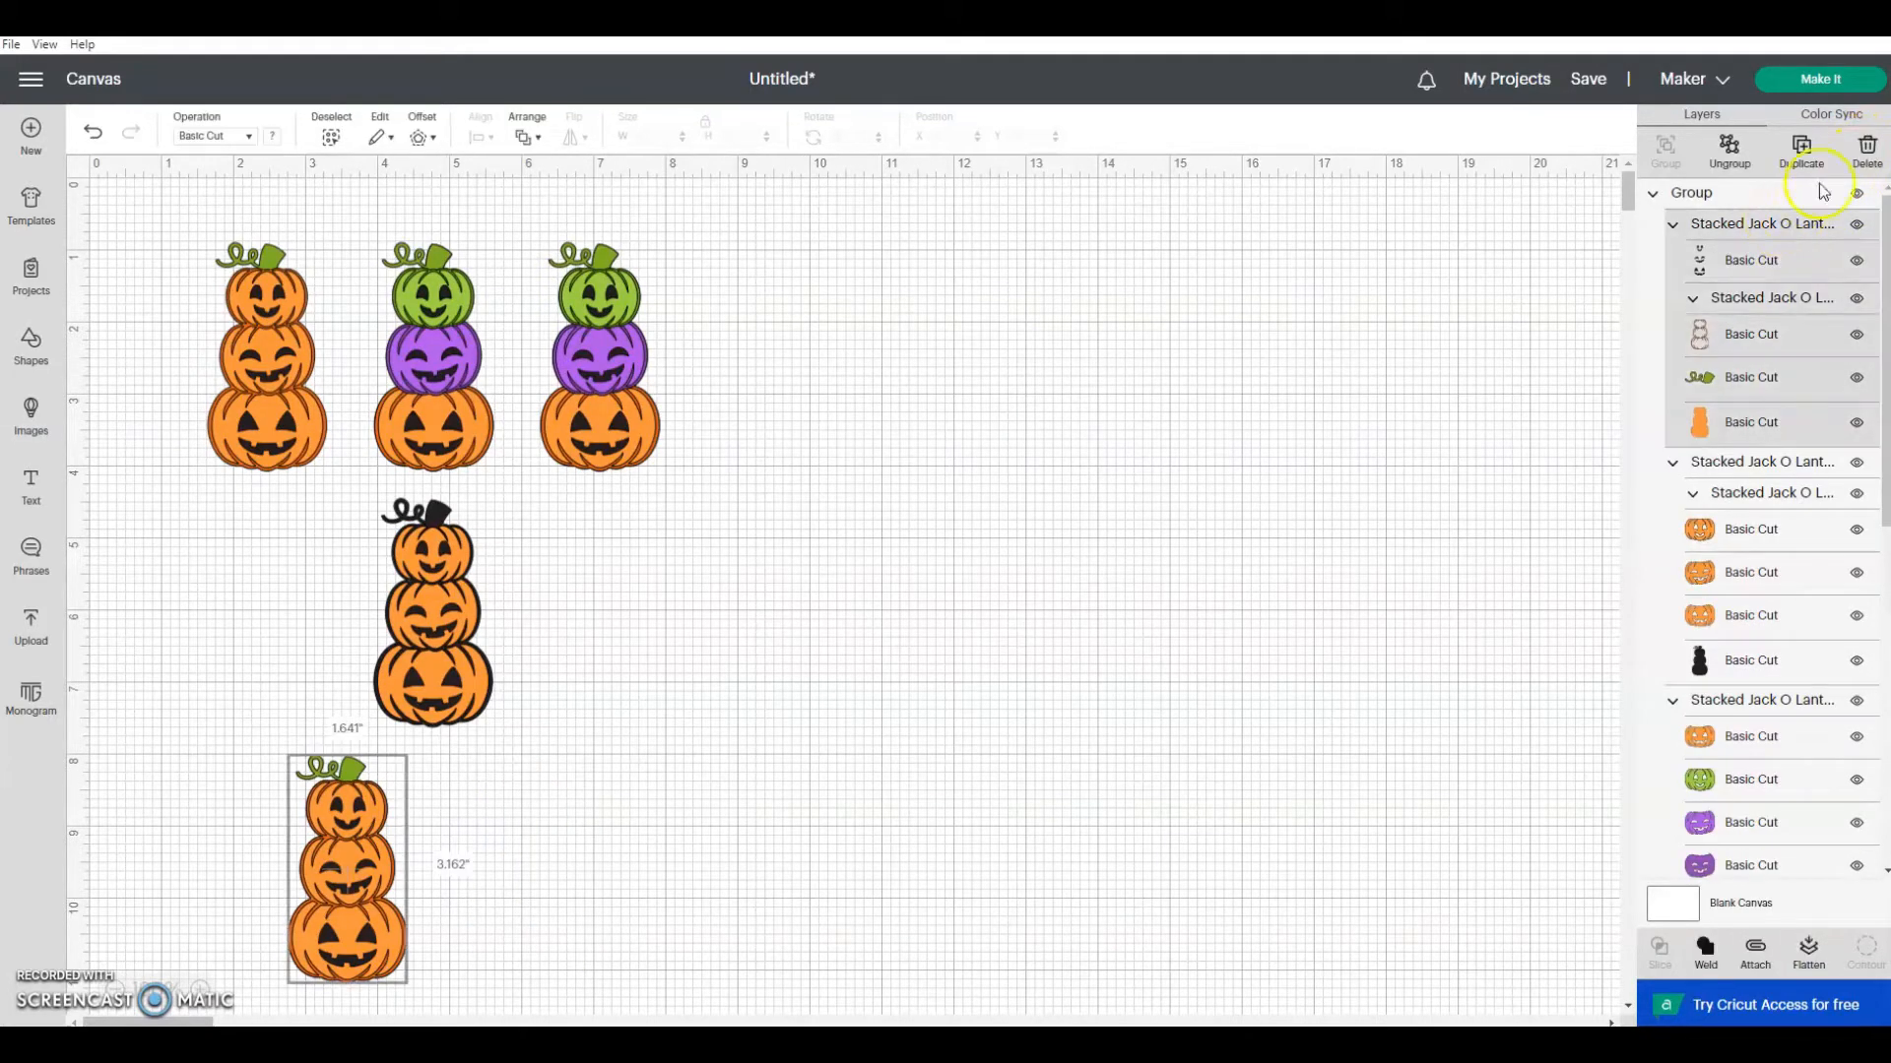
pyautogui.click(1868, 157)
pyautogui.click(1787, 224)
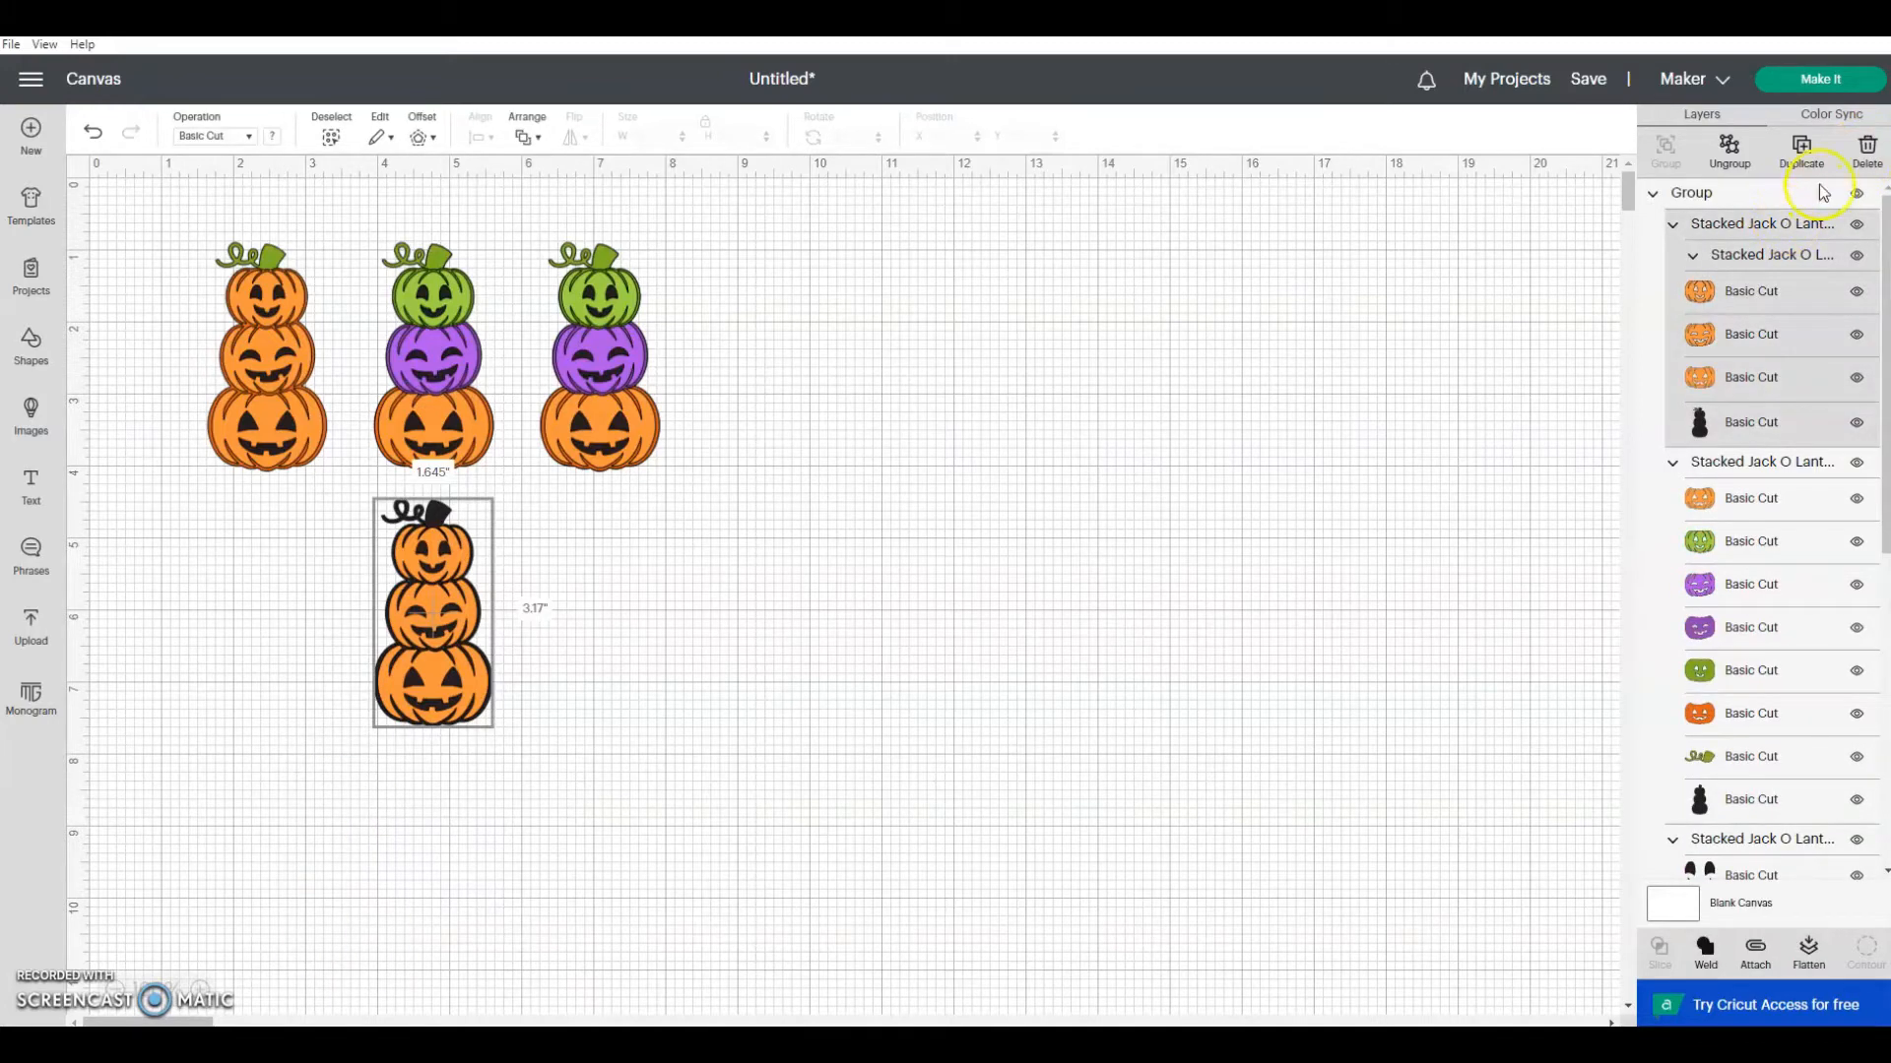
pyautogui.click(1864, 161)
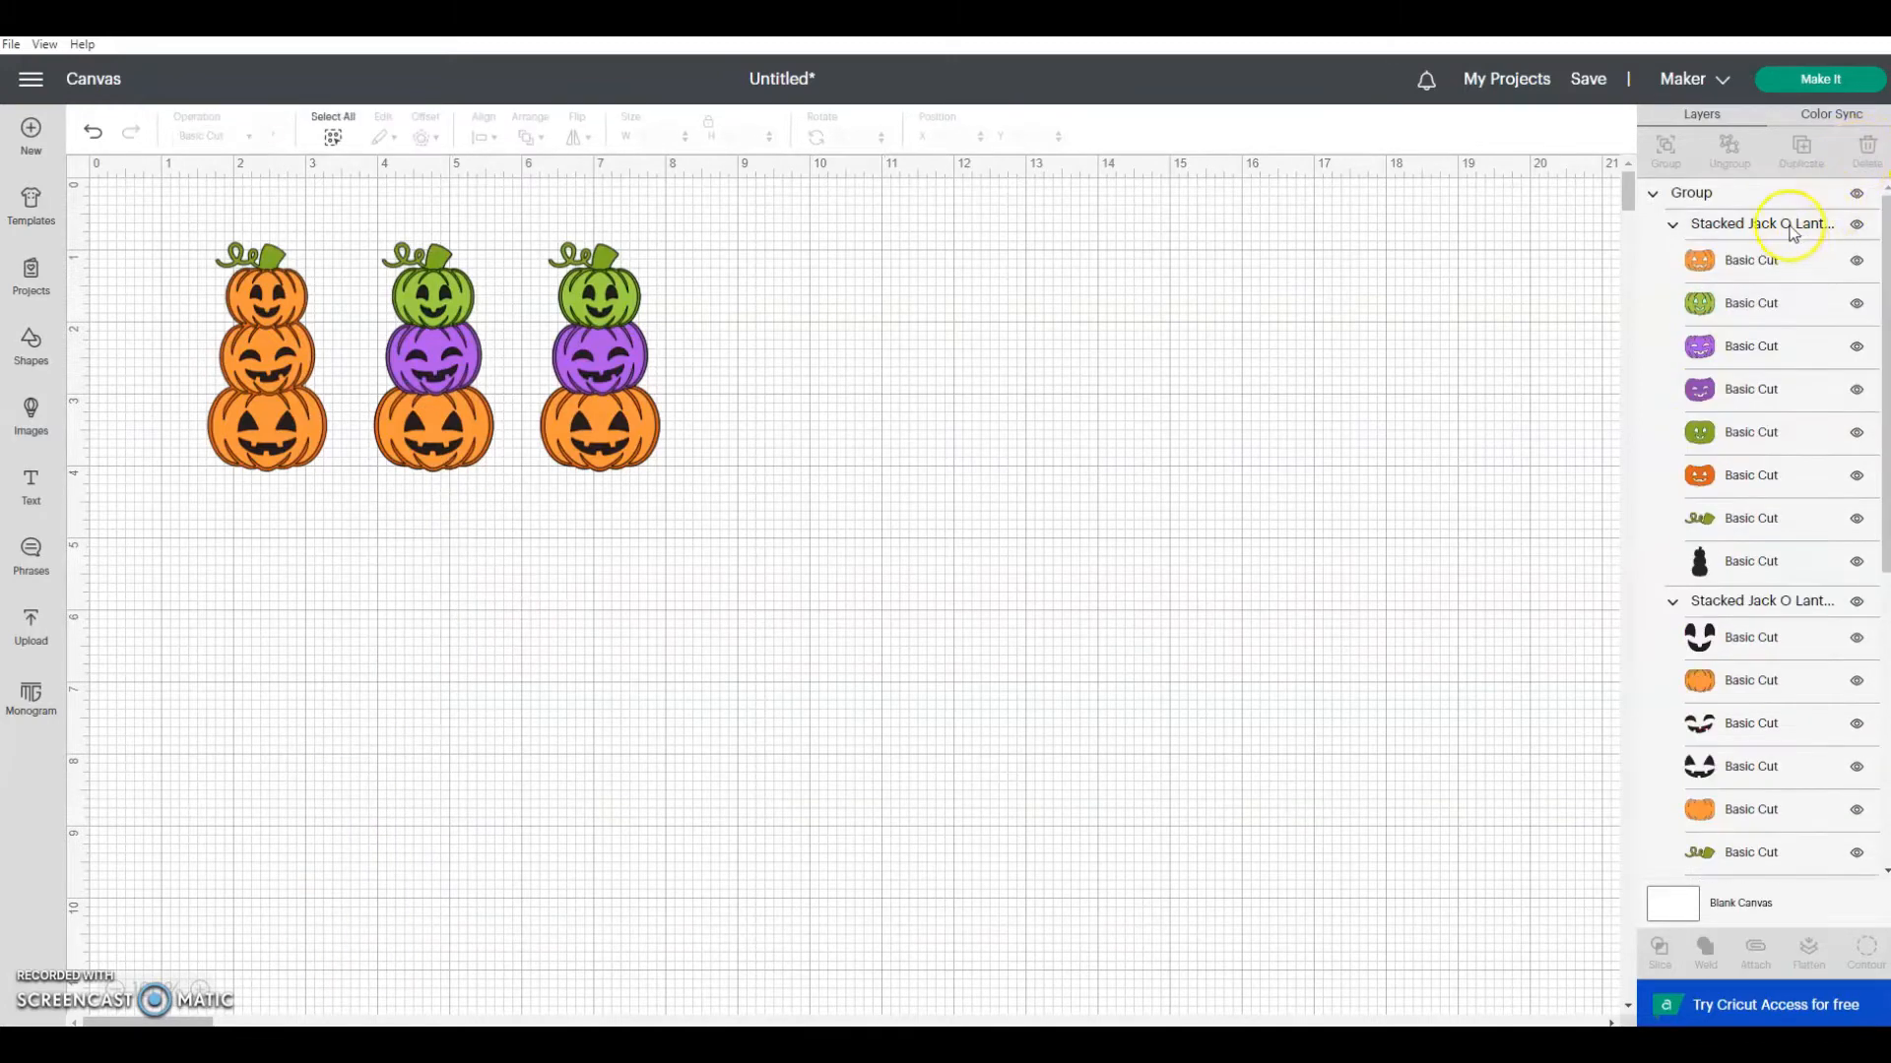
# Step: Delete the middle and leftmost designs in the top row, keeping only the rightmost green, purple and orange one
pyautogui.click(1788, 227)
pyautogui.click(1866, 156)
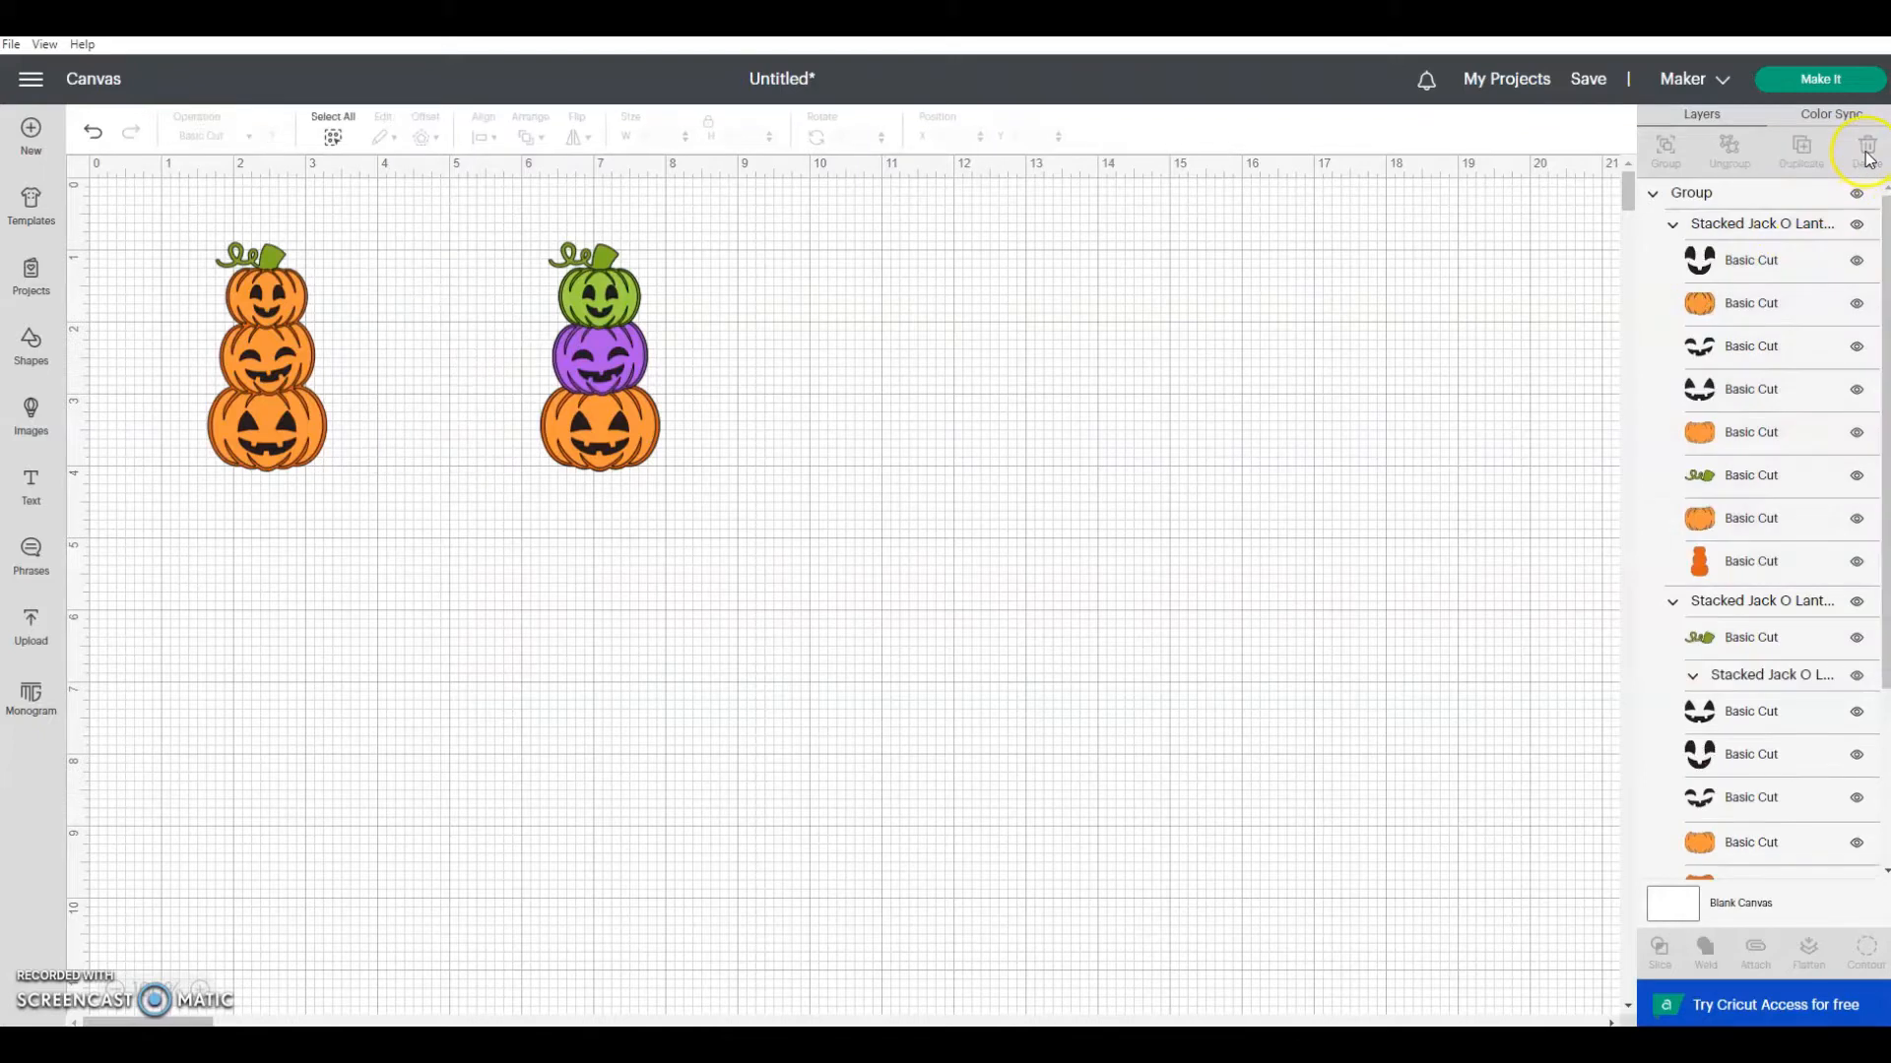
pyautogui.click(1772, 224)
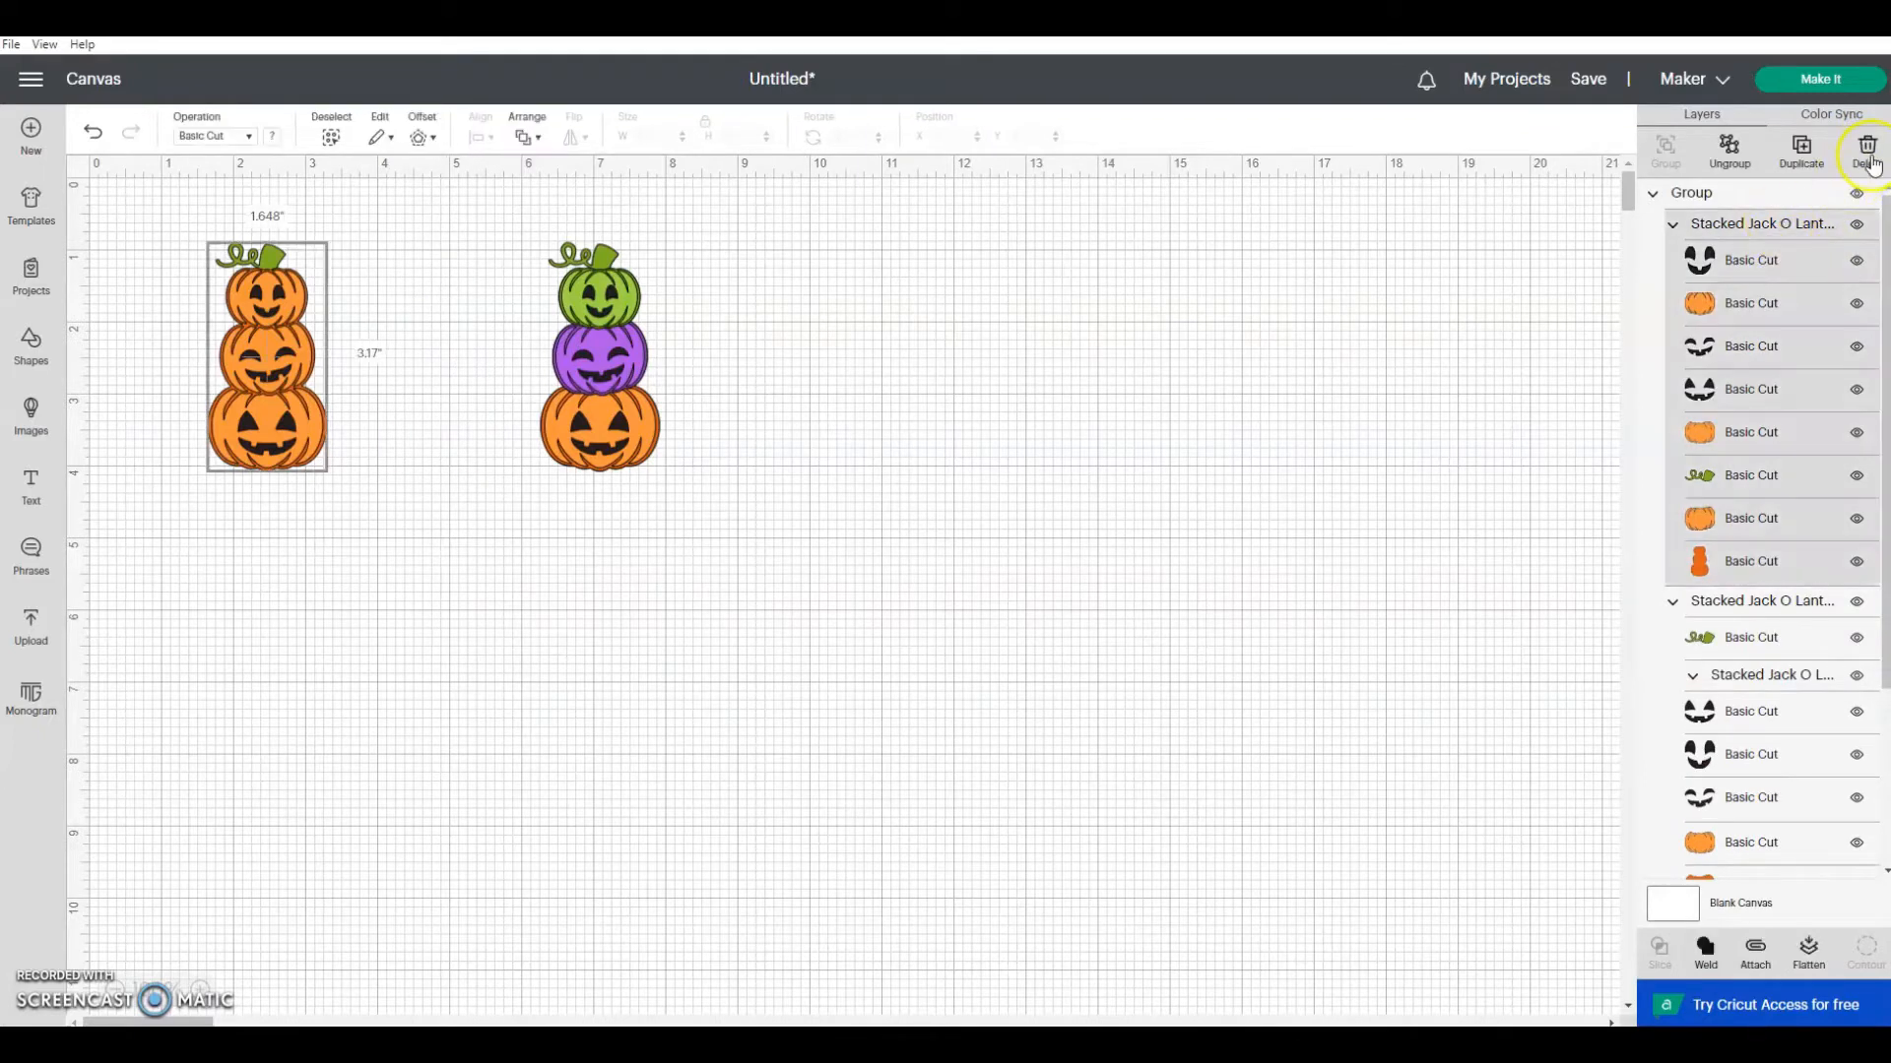
pyautogui.click(1866, 155)
# Step: Set the height of the remaining stacked pumpkin design to 36 inches, keeping its proportions locked
pyautogui.moveTo(602, 423); pyautogui.dragTo(420, 519)
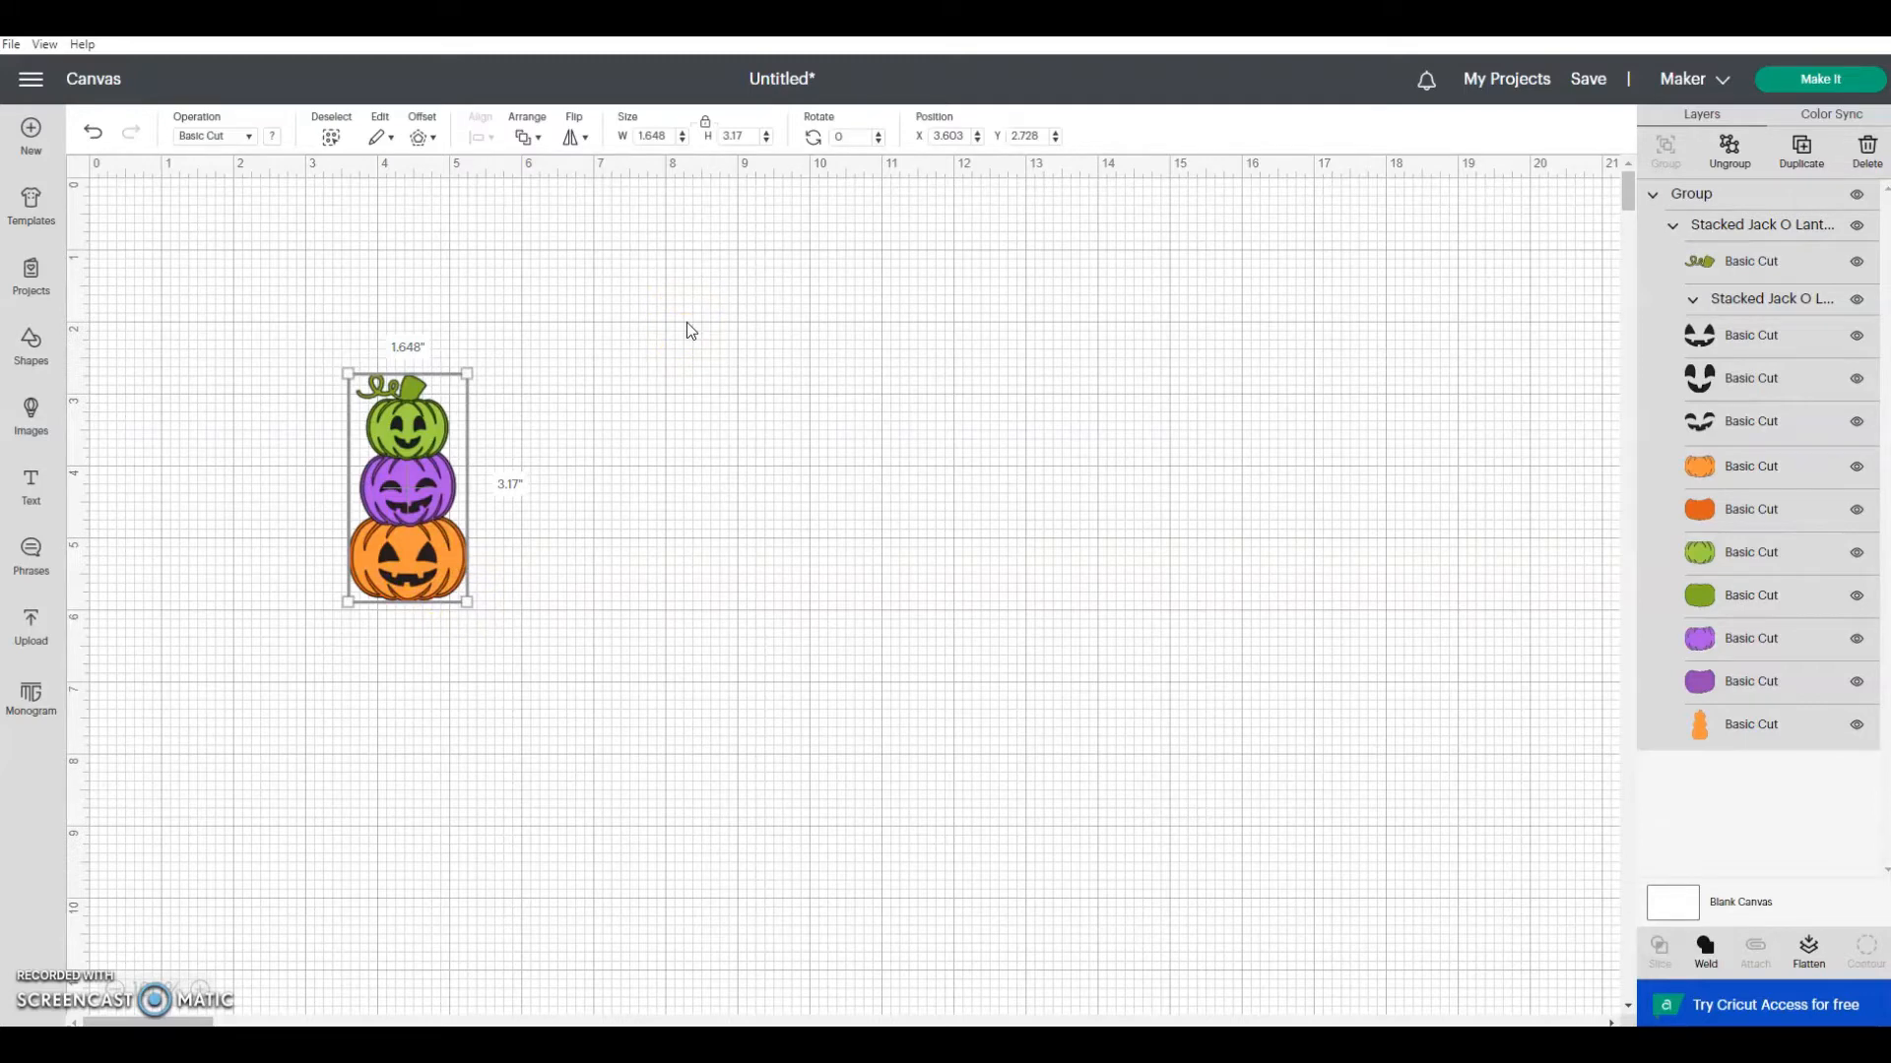
pyautogui.click(718, 138)
pyautogui.click(756, 145)
pyautogui.write('36')
pyautogui.press('Return')
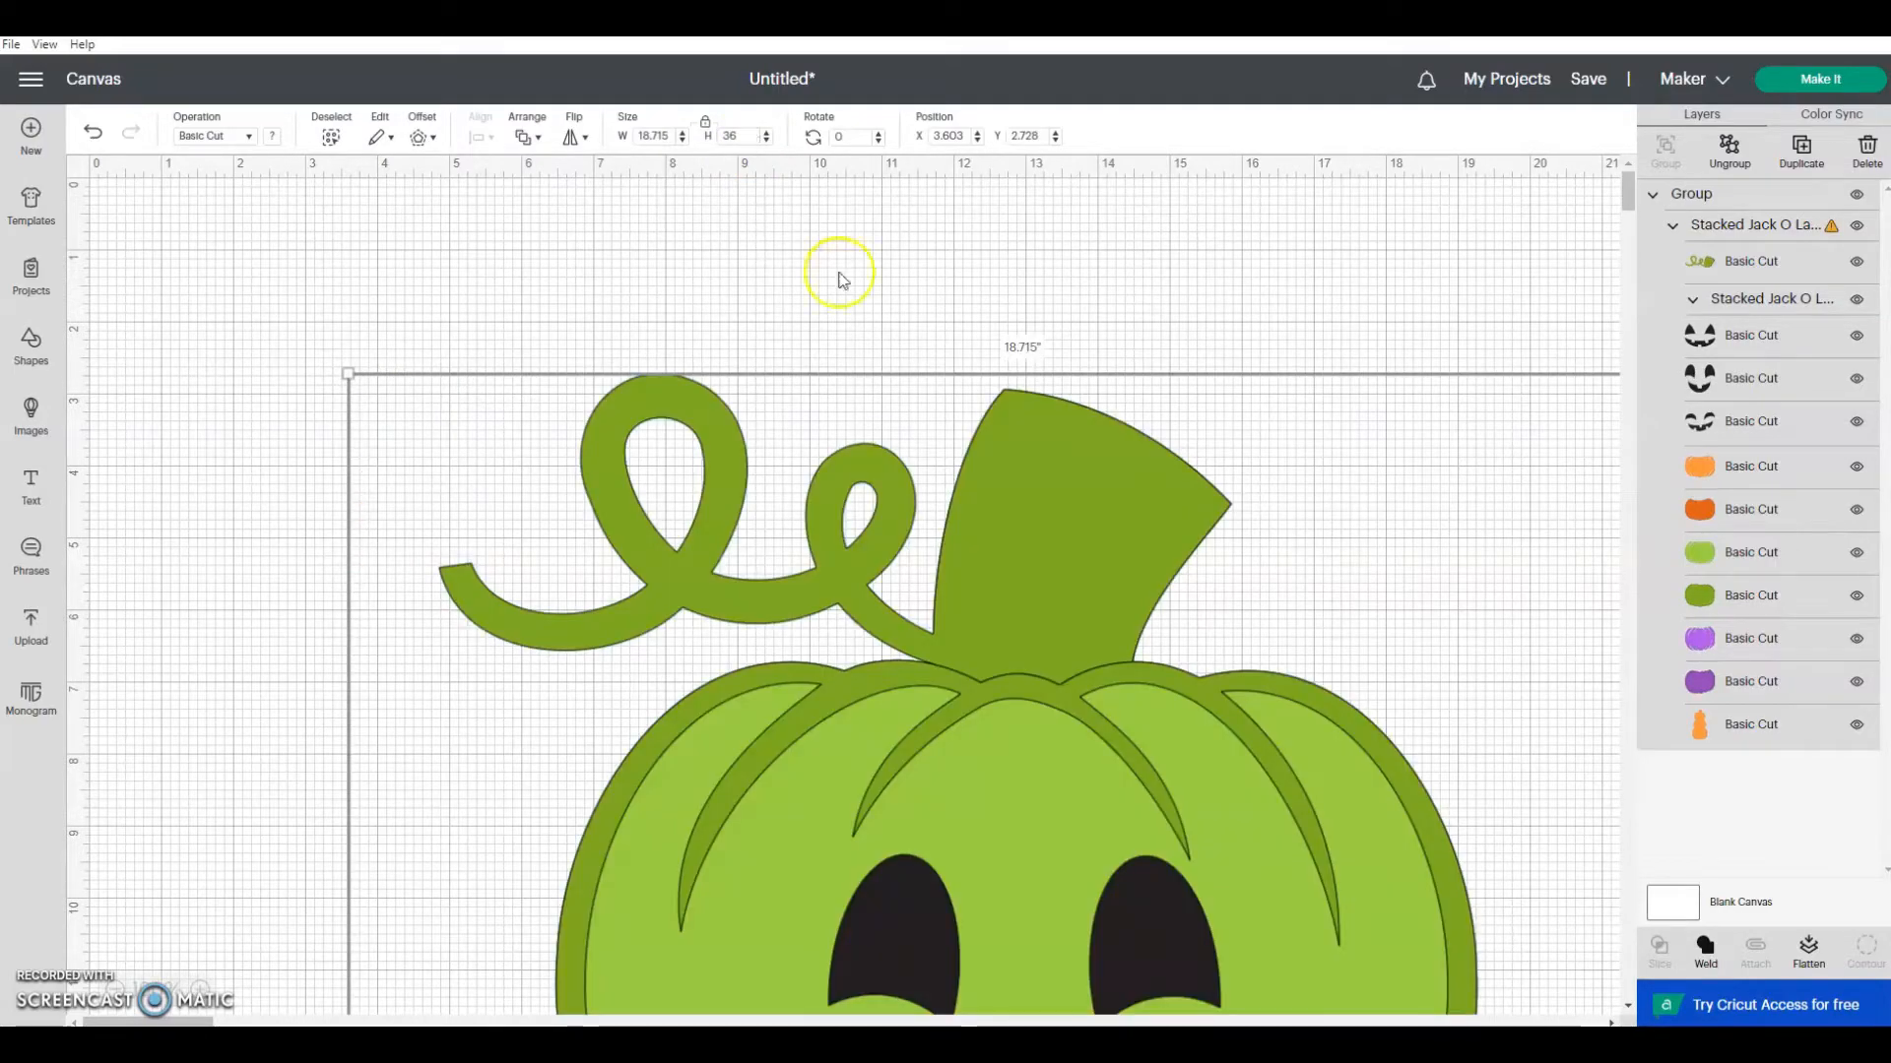
# Step: Move the enlarged stacked pumpkin design to about X 13.2, Y 1.3 inches on the canvas
pyautogui.moveTo(1060, 526); pyautogui.dragTo(831, 490)
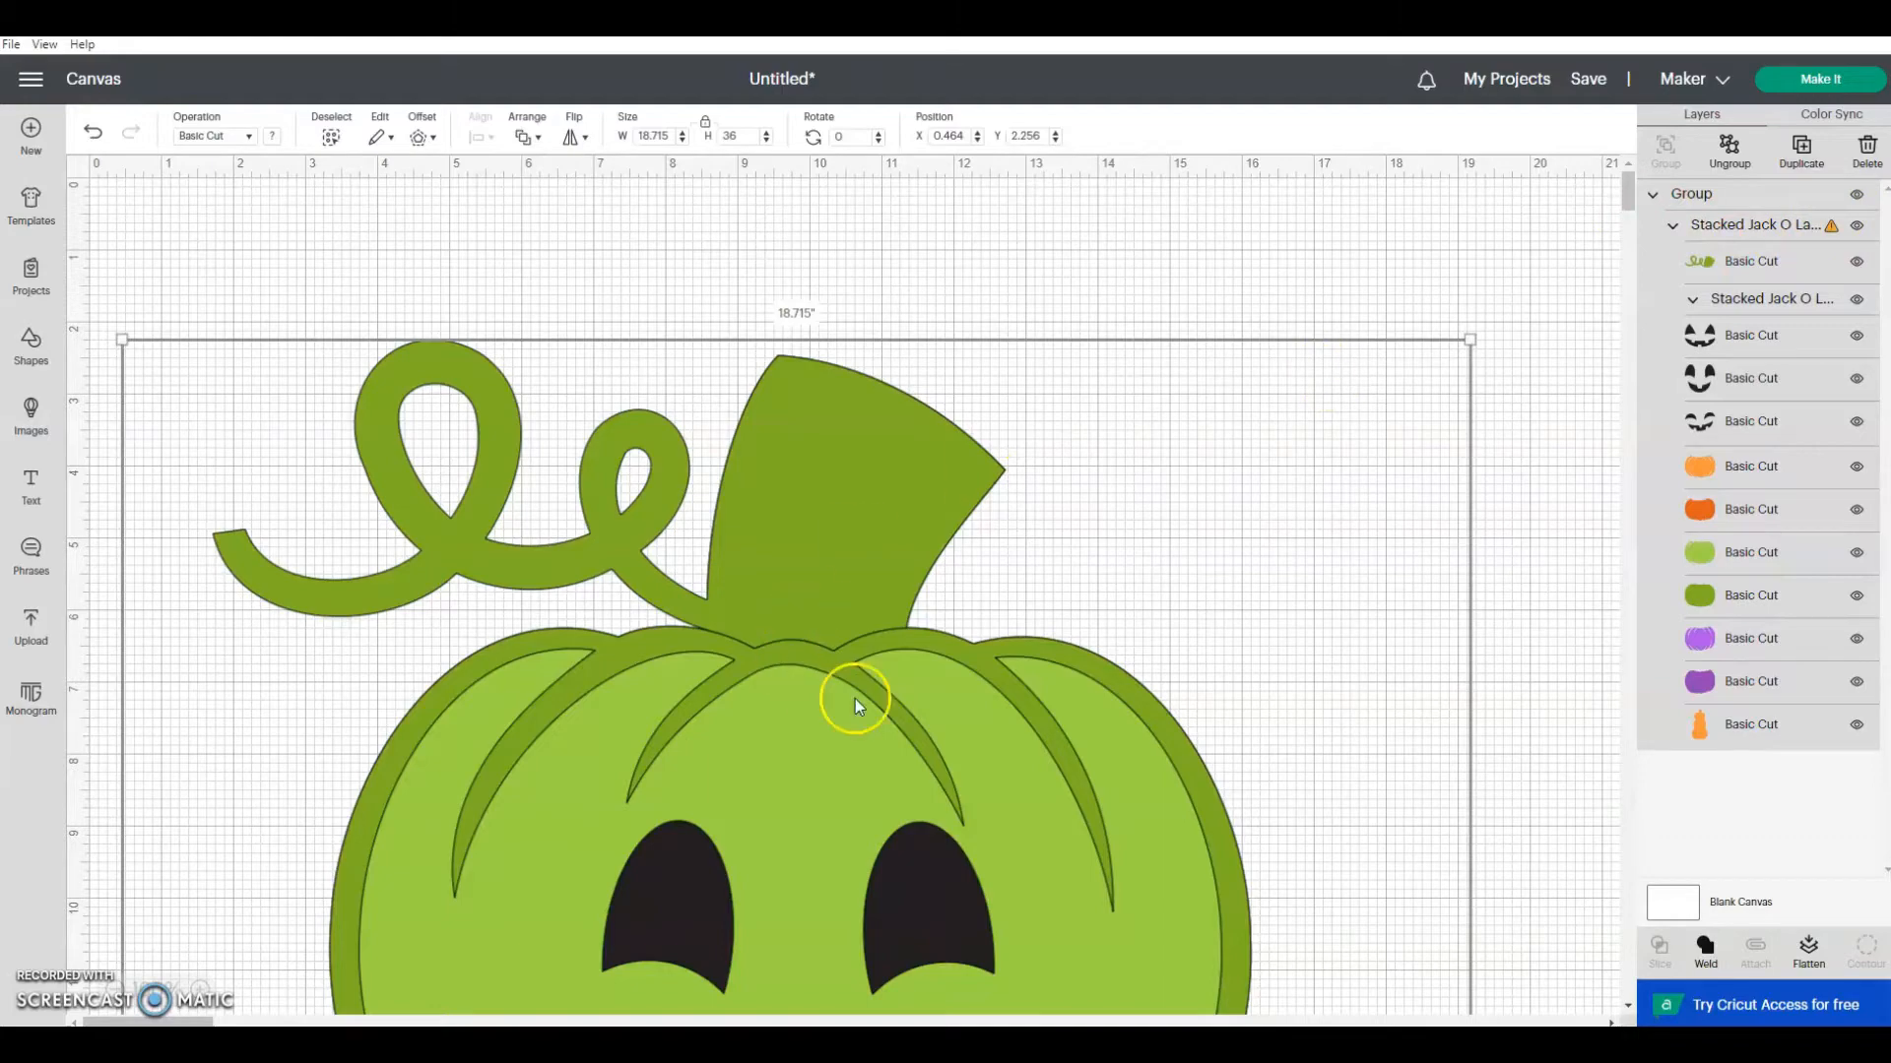
pyautogui.moveTo(854, 699); pyautogui.dragTo(806, 303)
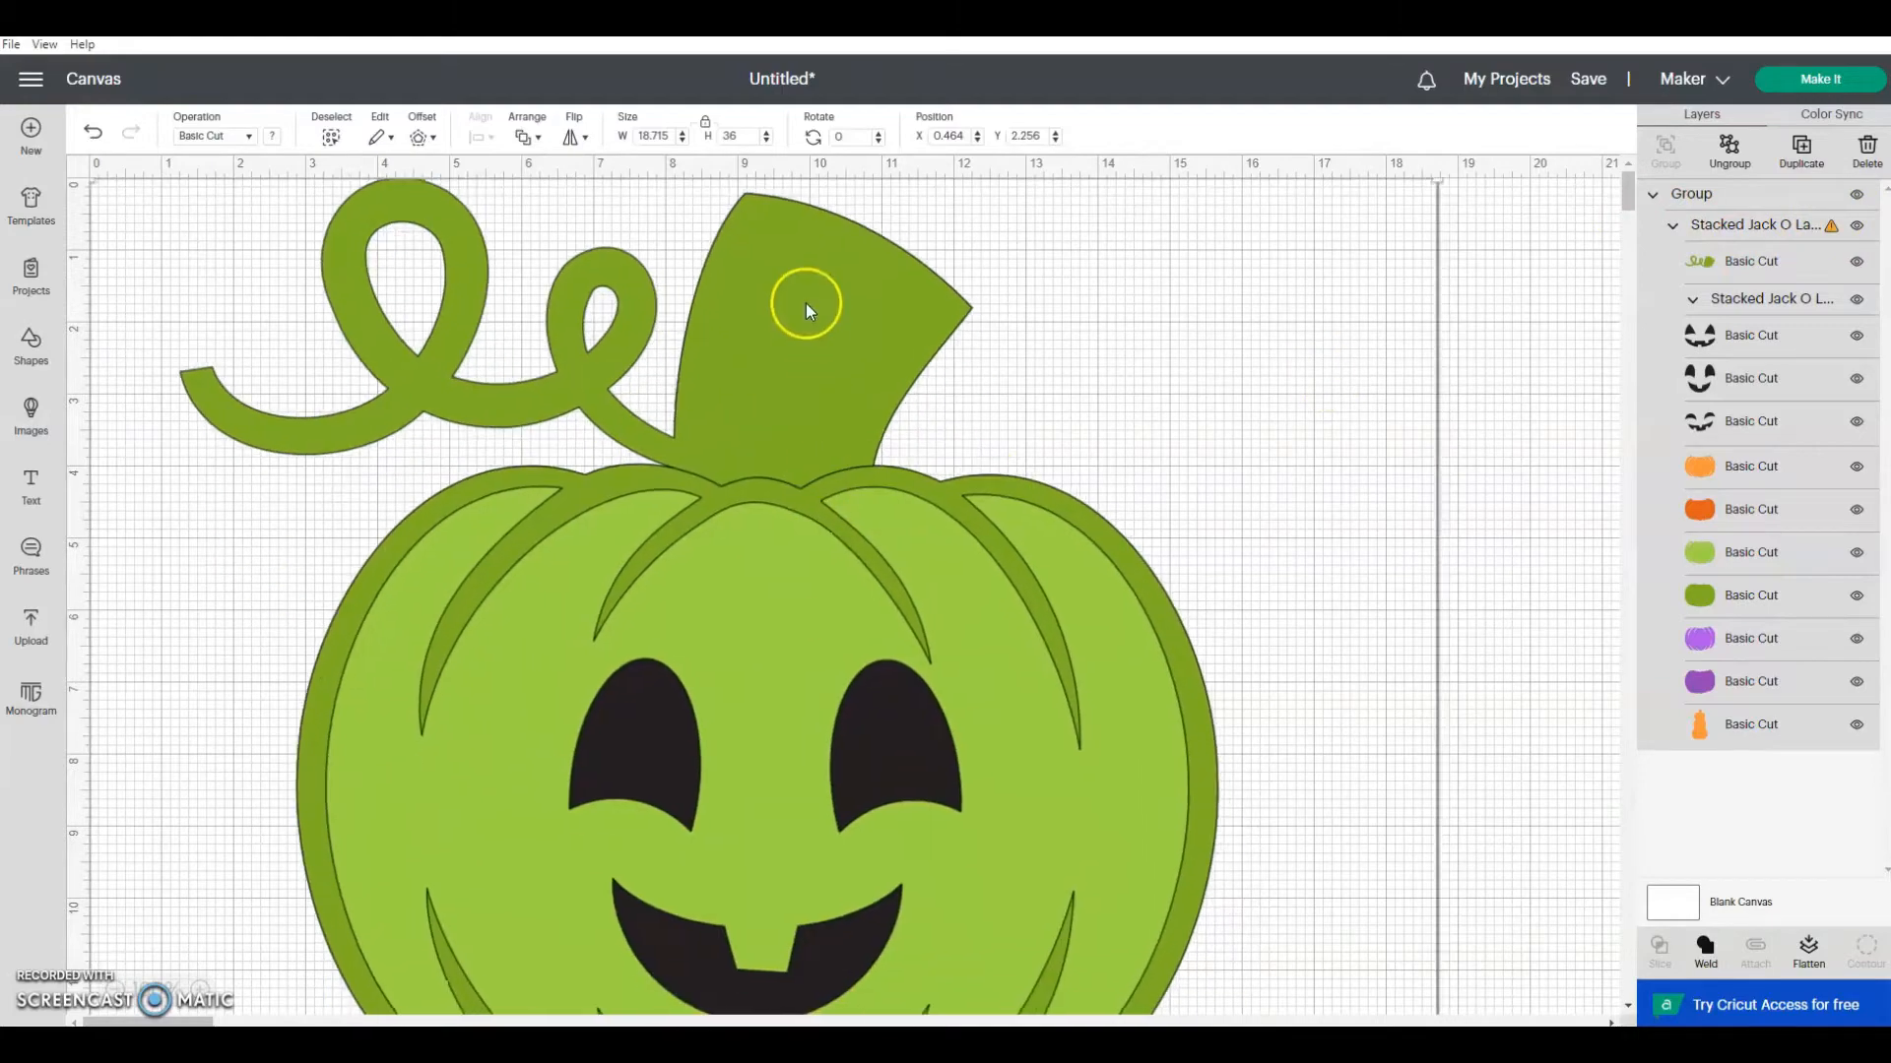
pyautogui.click(116, 991)
pyautogui.click(117, 991)
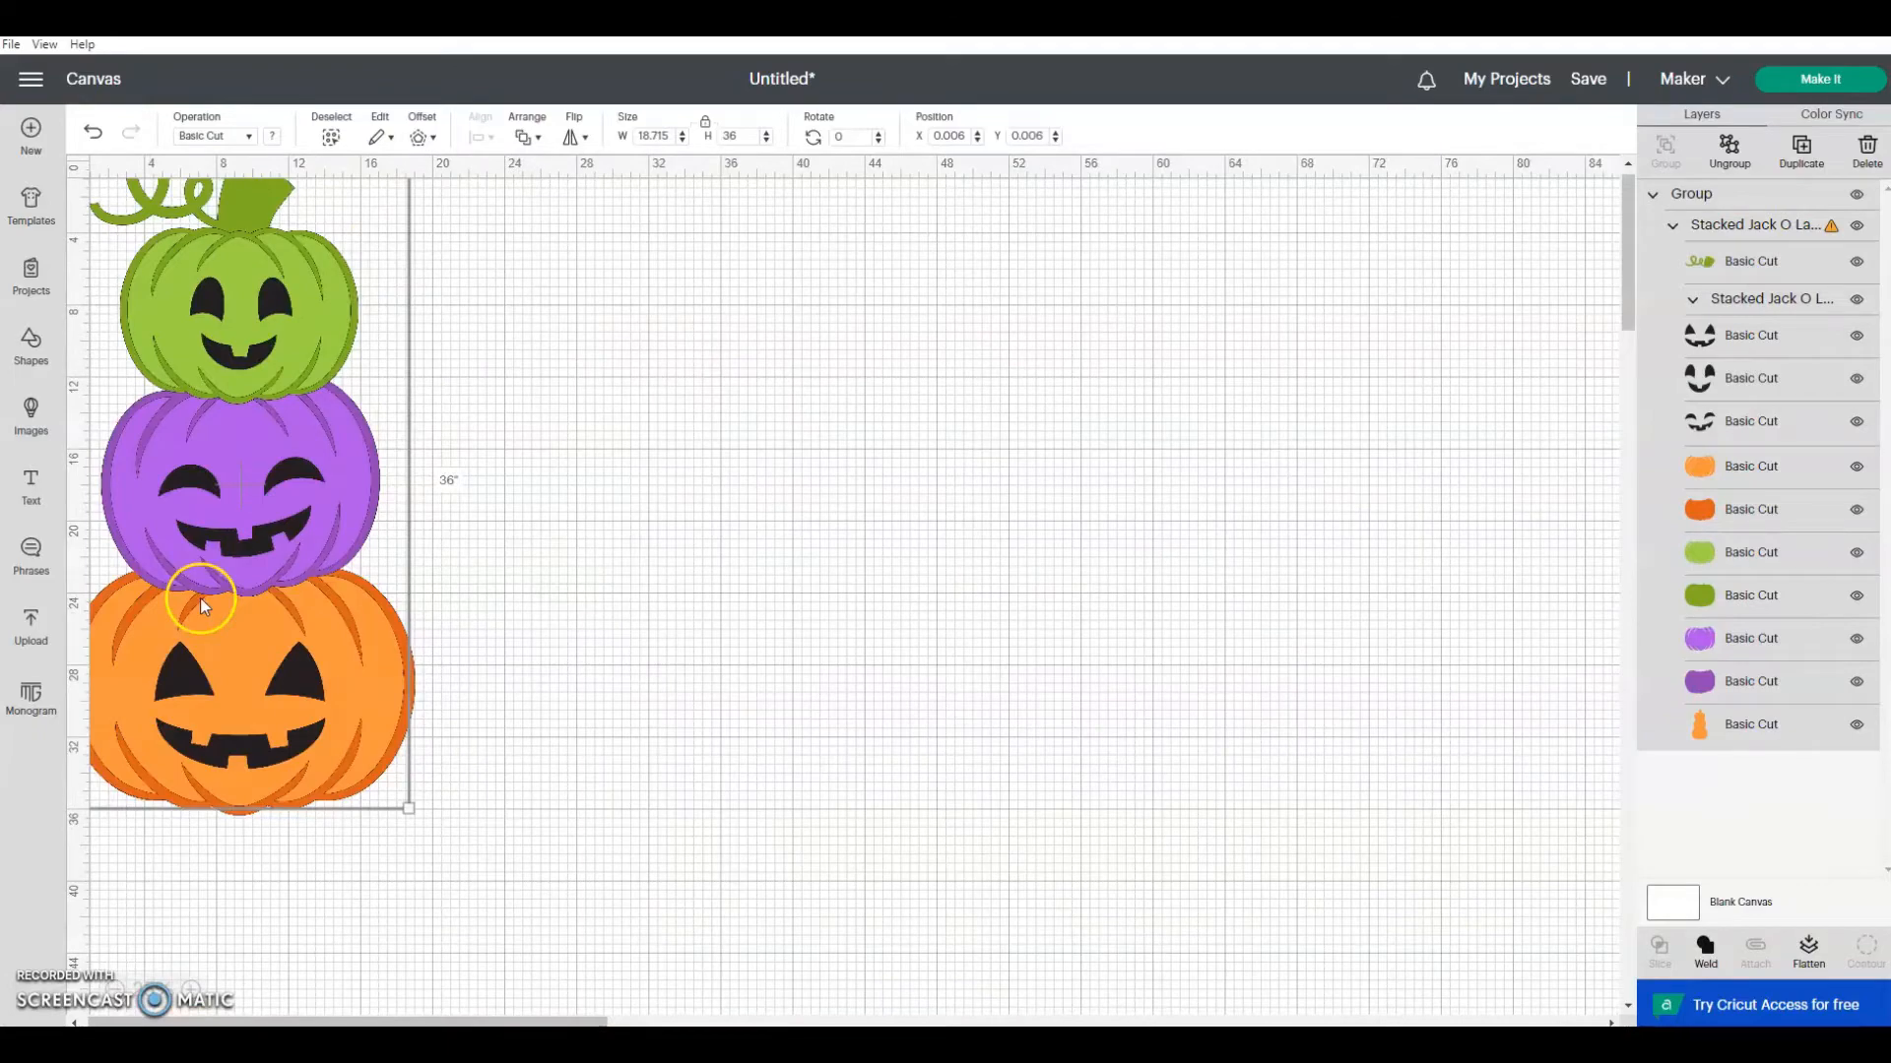
pyautogui.moveTo(199, 598); pyautogui.dragTo(447, 623)
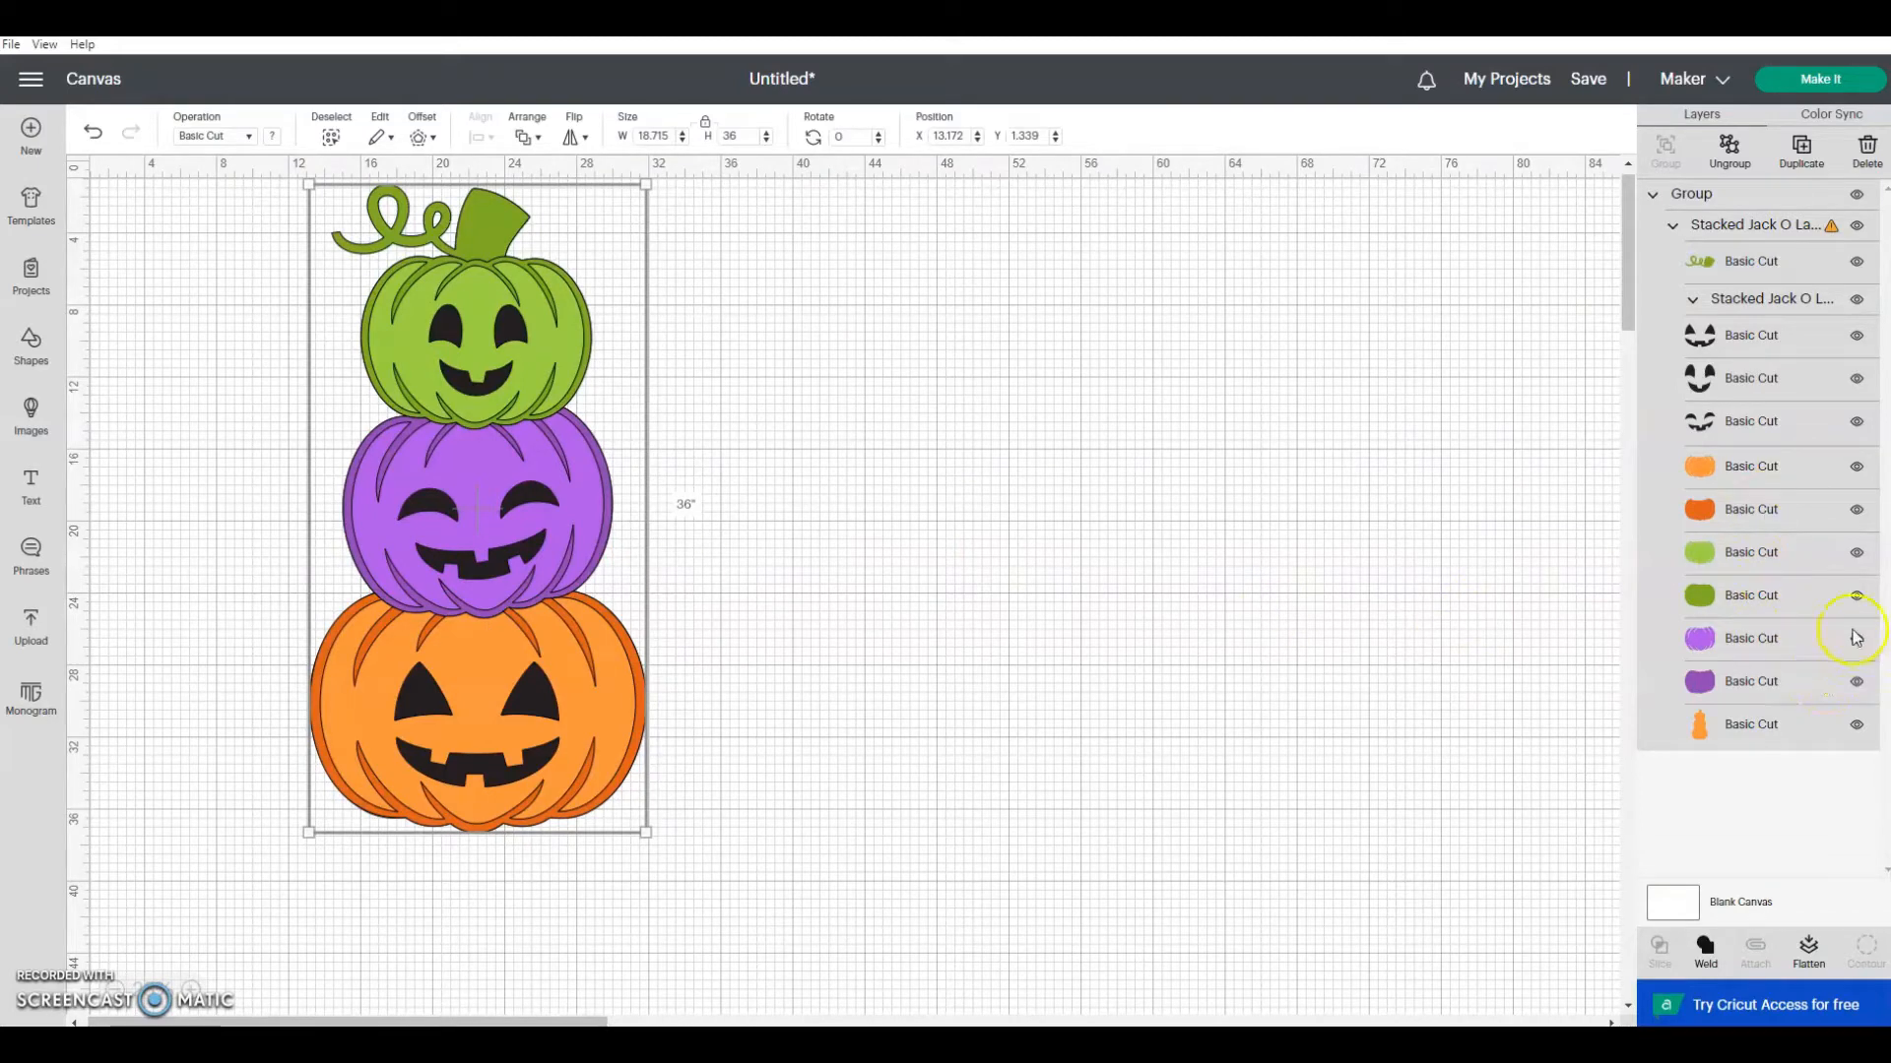
# Step: Hide the two purple pumpkin layers and the orange backing silhouette layer
pyautogui.click(1857, 682)
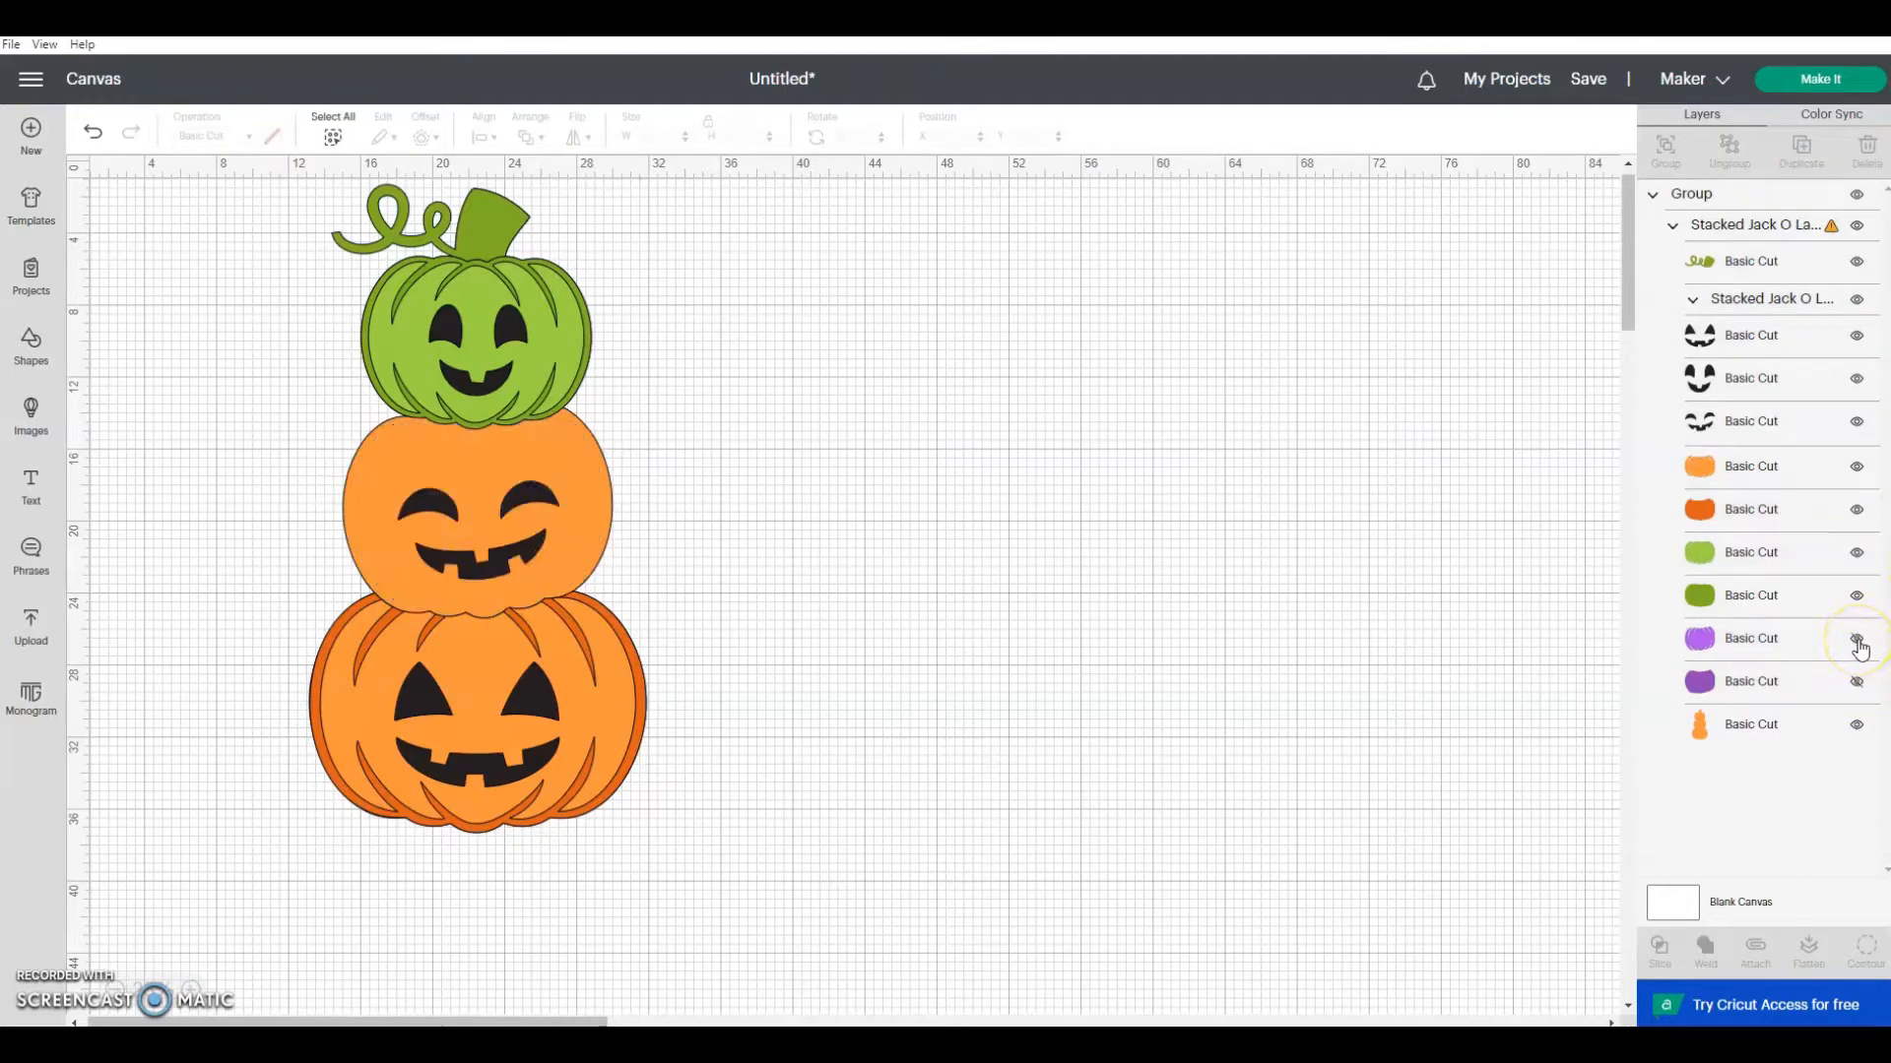
pyautogui.click(1857, 639)
pyautogui.click(1857, 725)
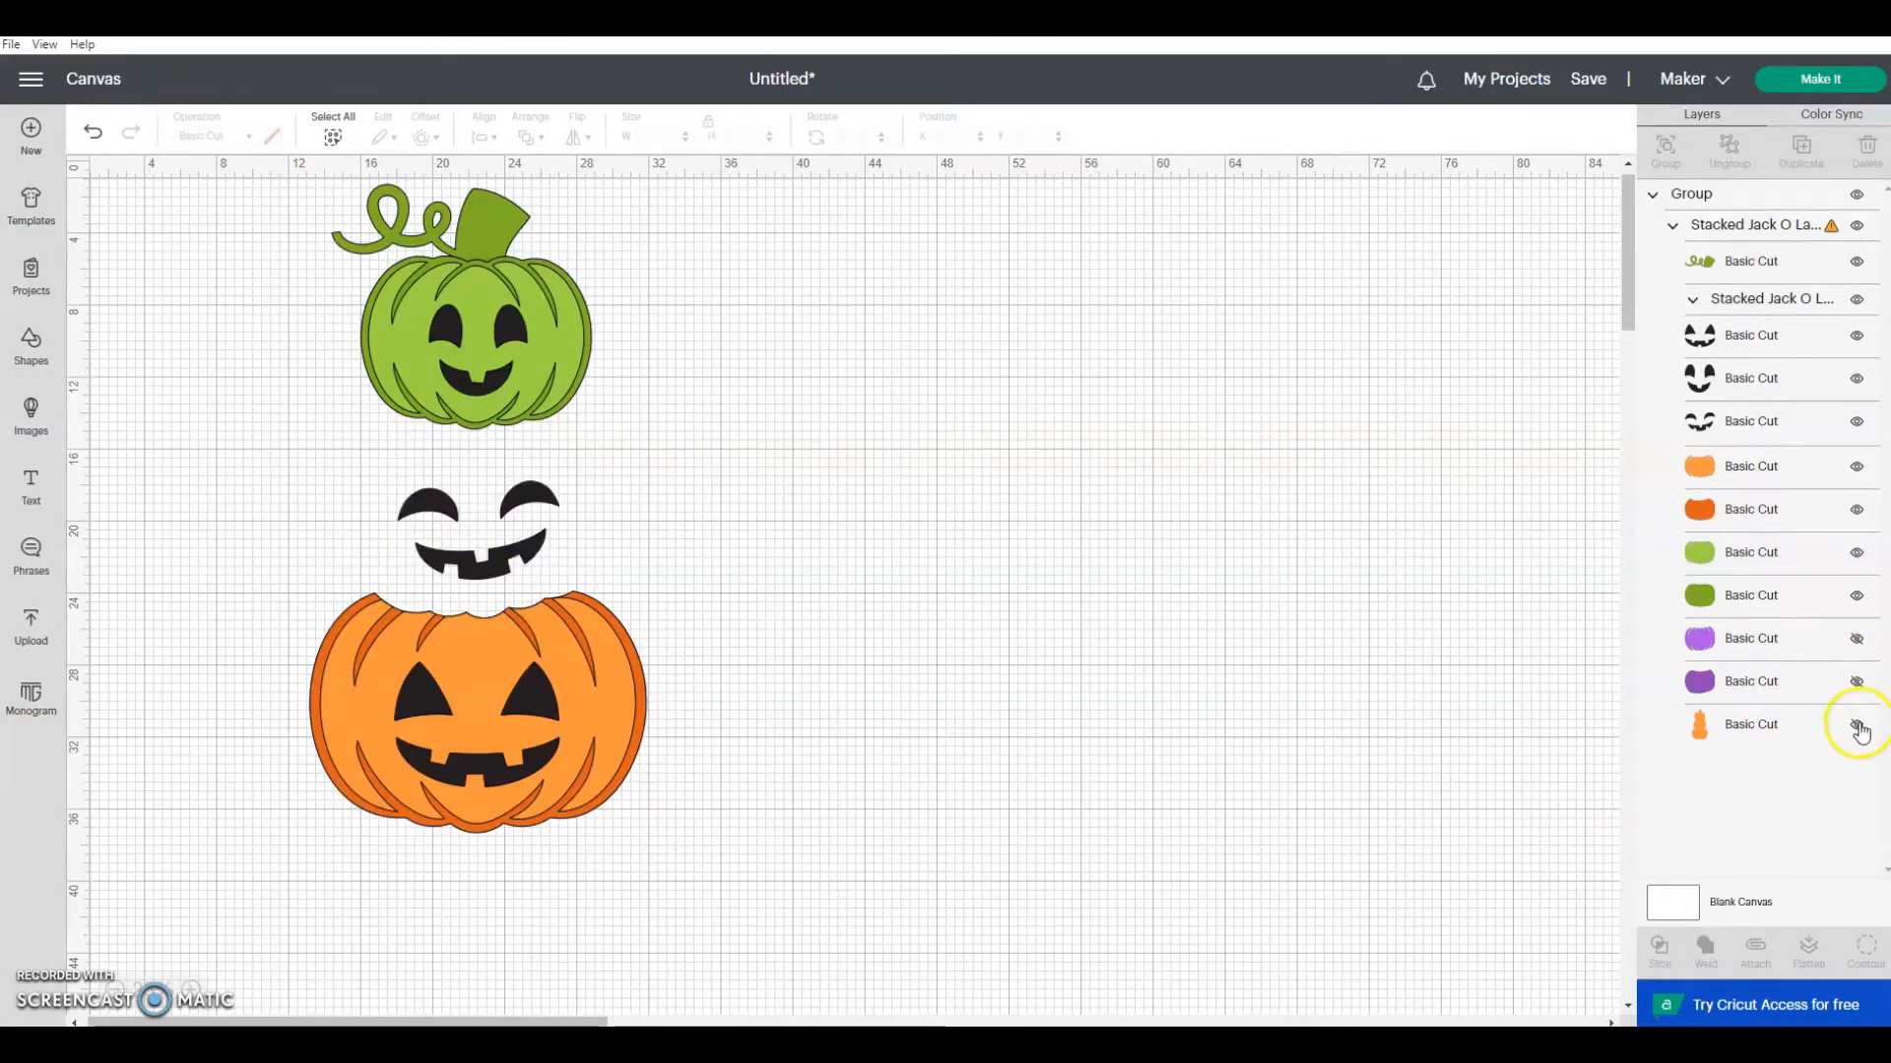
# Step: Hide the three black face layers, the green stem and vine layer, and both green pumpkin layers
pyautogui.click(1857, 422)
pyautogui.click(1857, 336)
pyautogui.click(1857, 379)
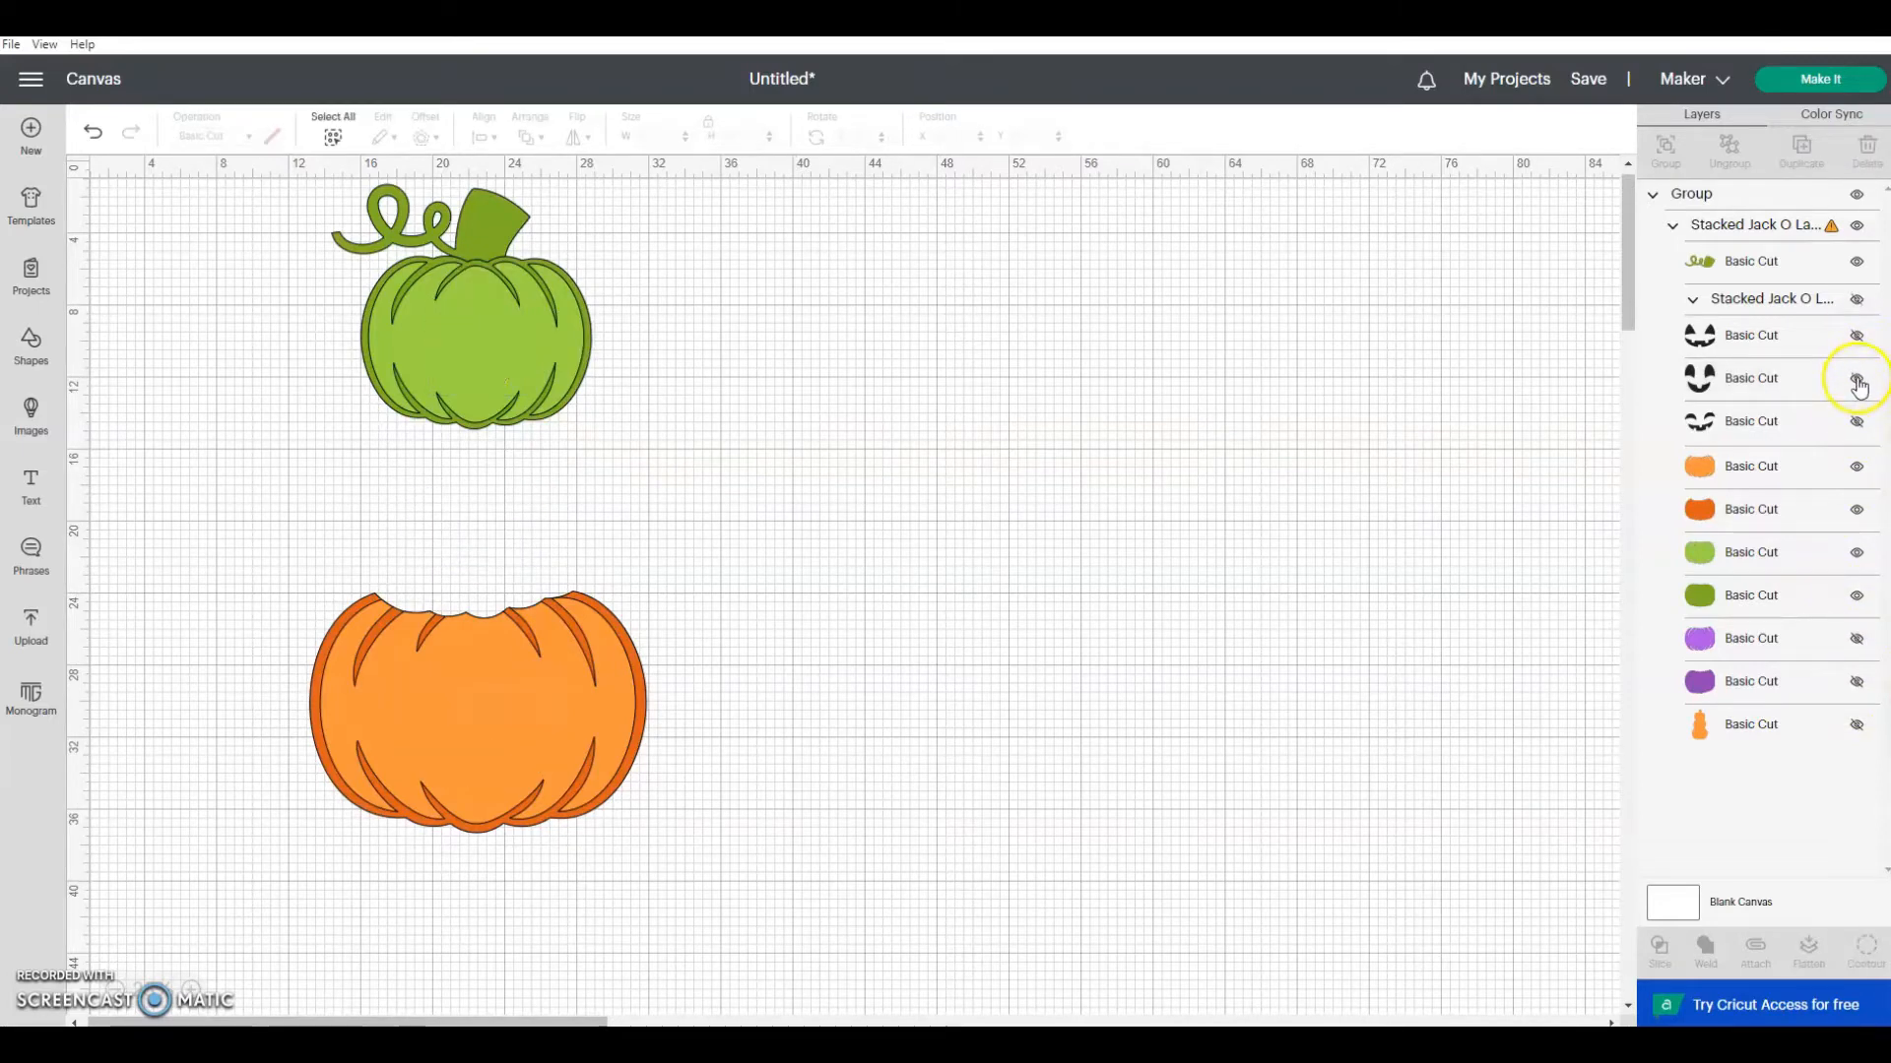
pyautogui.click(1857, 261)
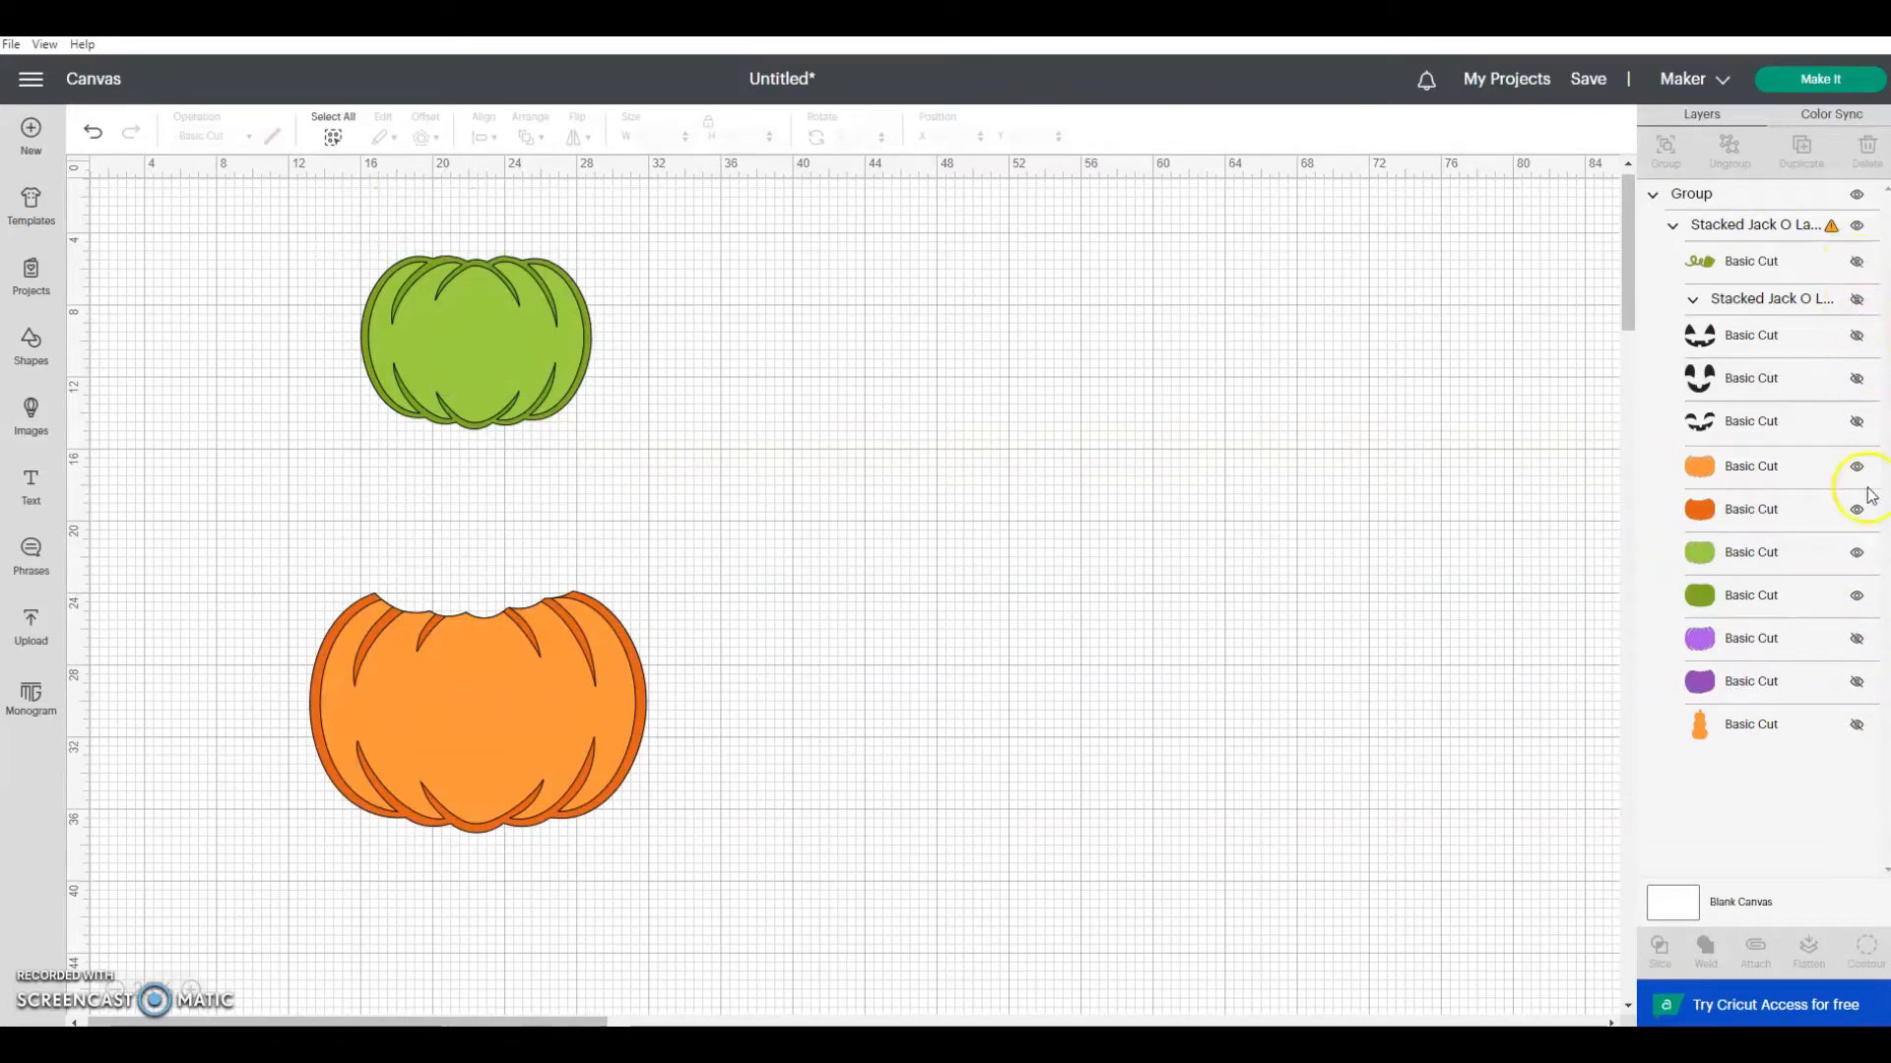
pyautogui.click(1857, 553)
pyautogui.click(1858, 595)
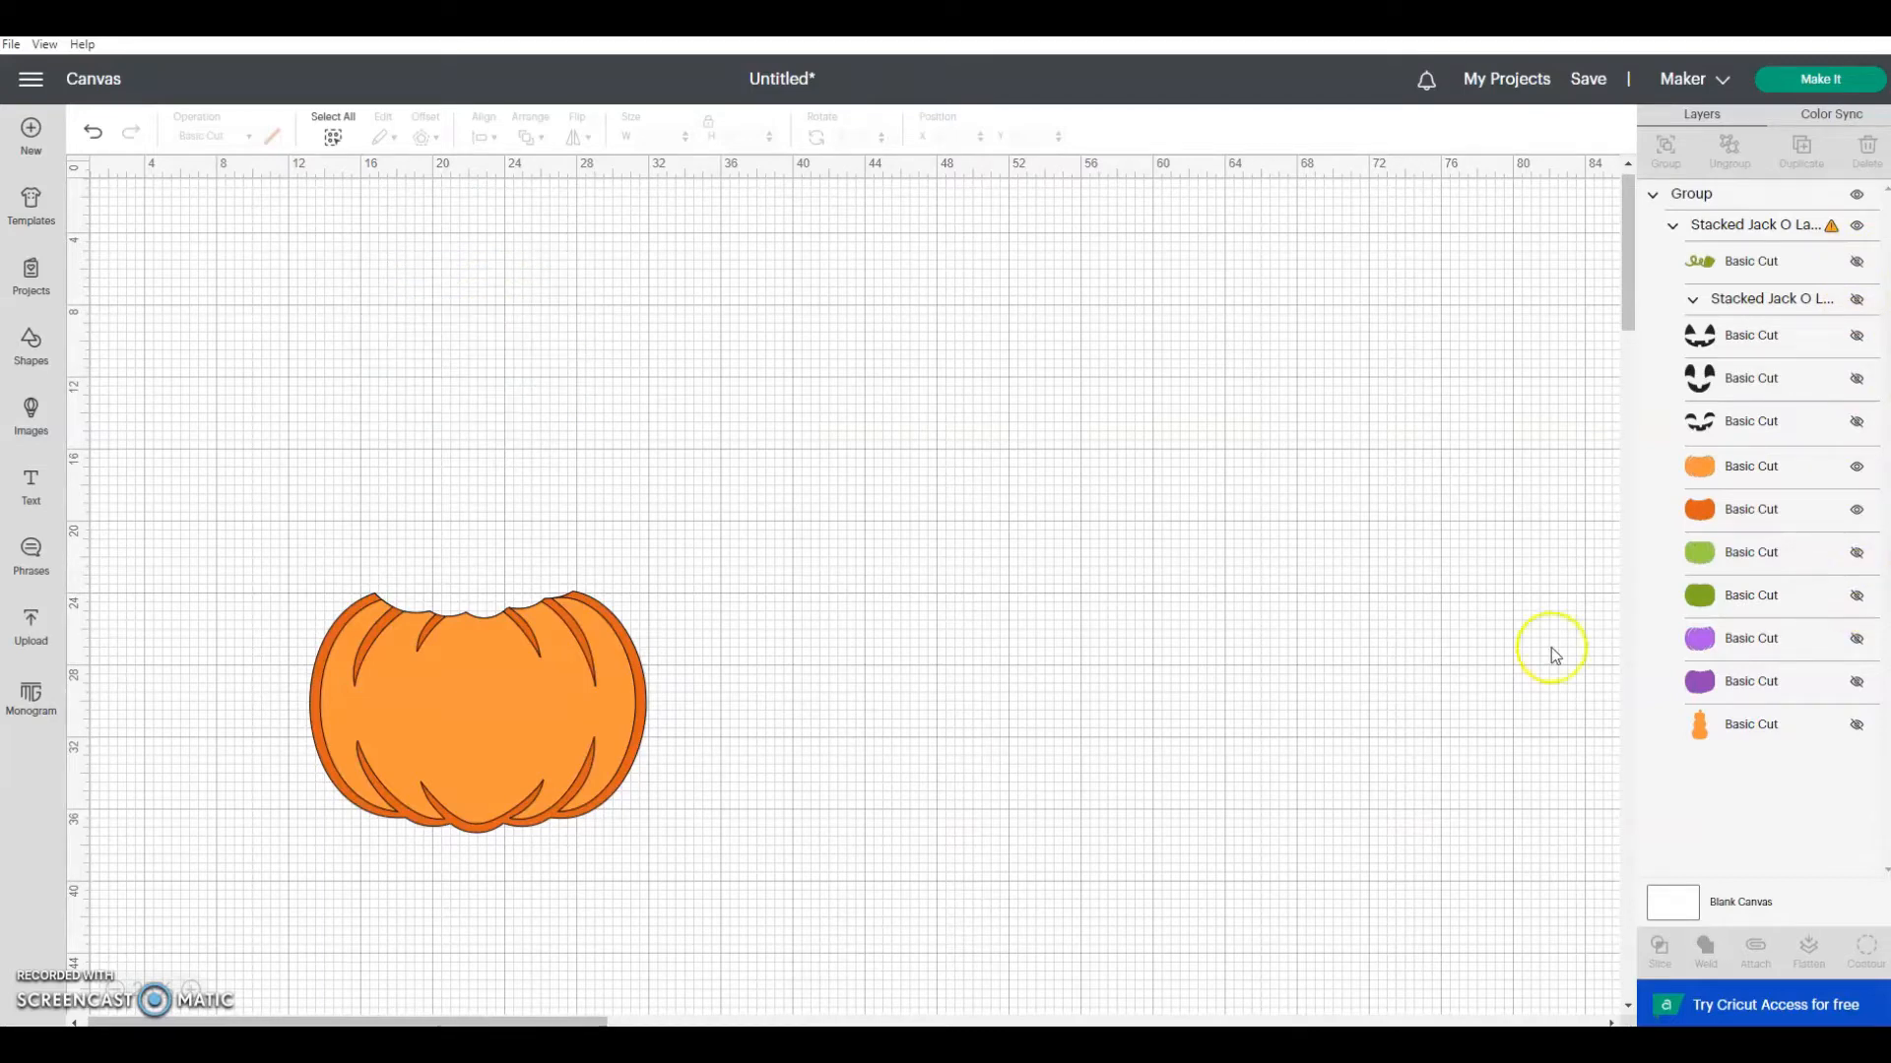
# Step: Hide the light orange pumpkin layer and move the solid dark orange pumpkin to about X 14.9, Y 6.8 inches
pyautogui.moveTo(506, 755); pyautogui.dragTo(537, 535)
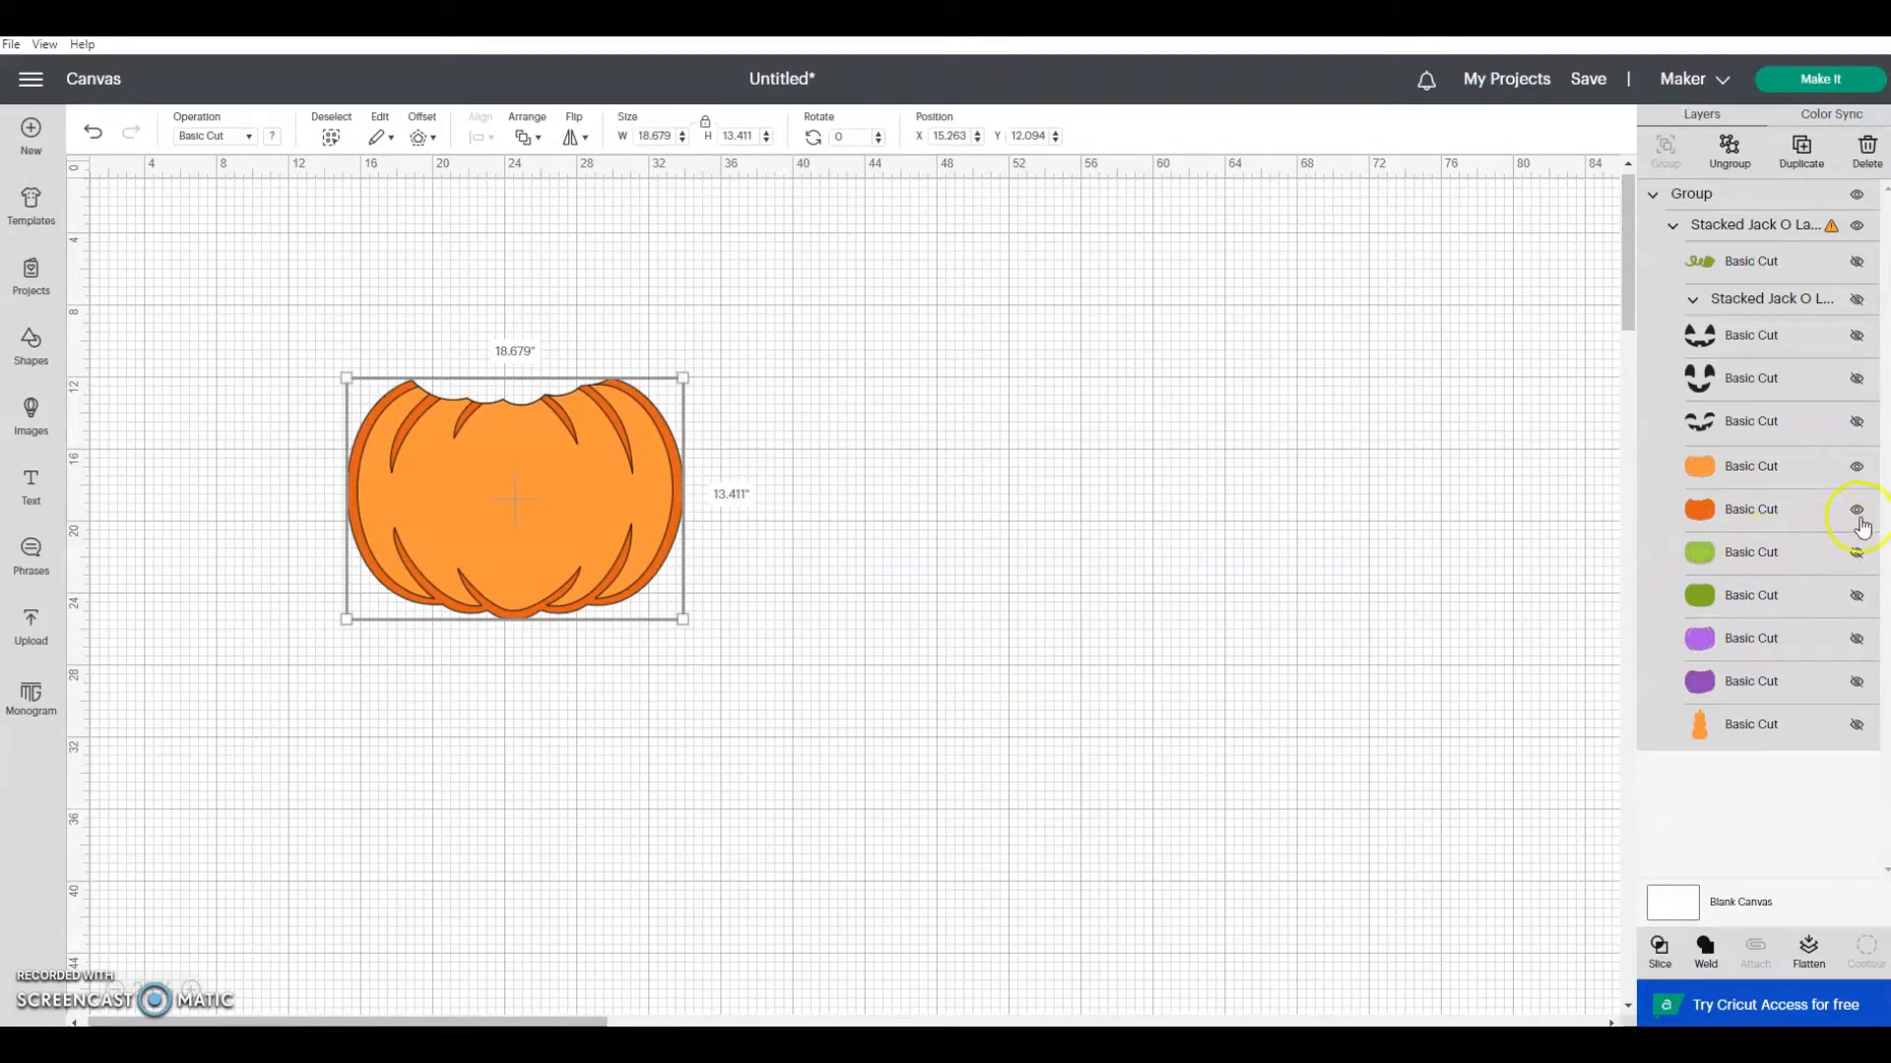
pyautogui.click(1857, 470)
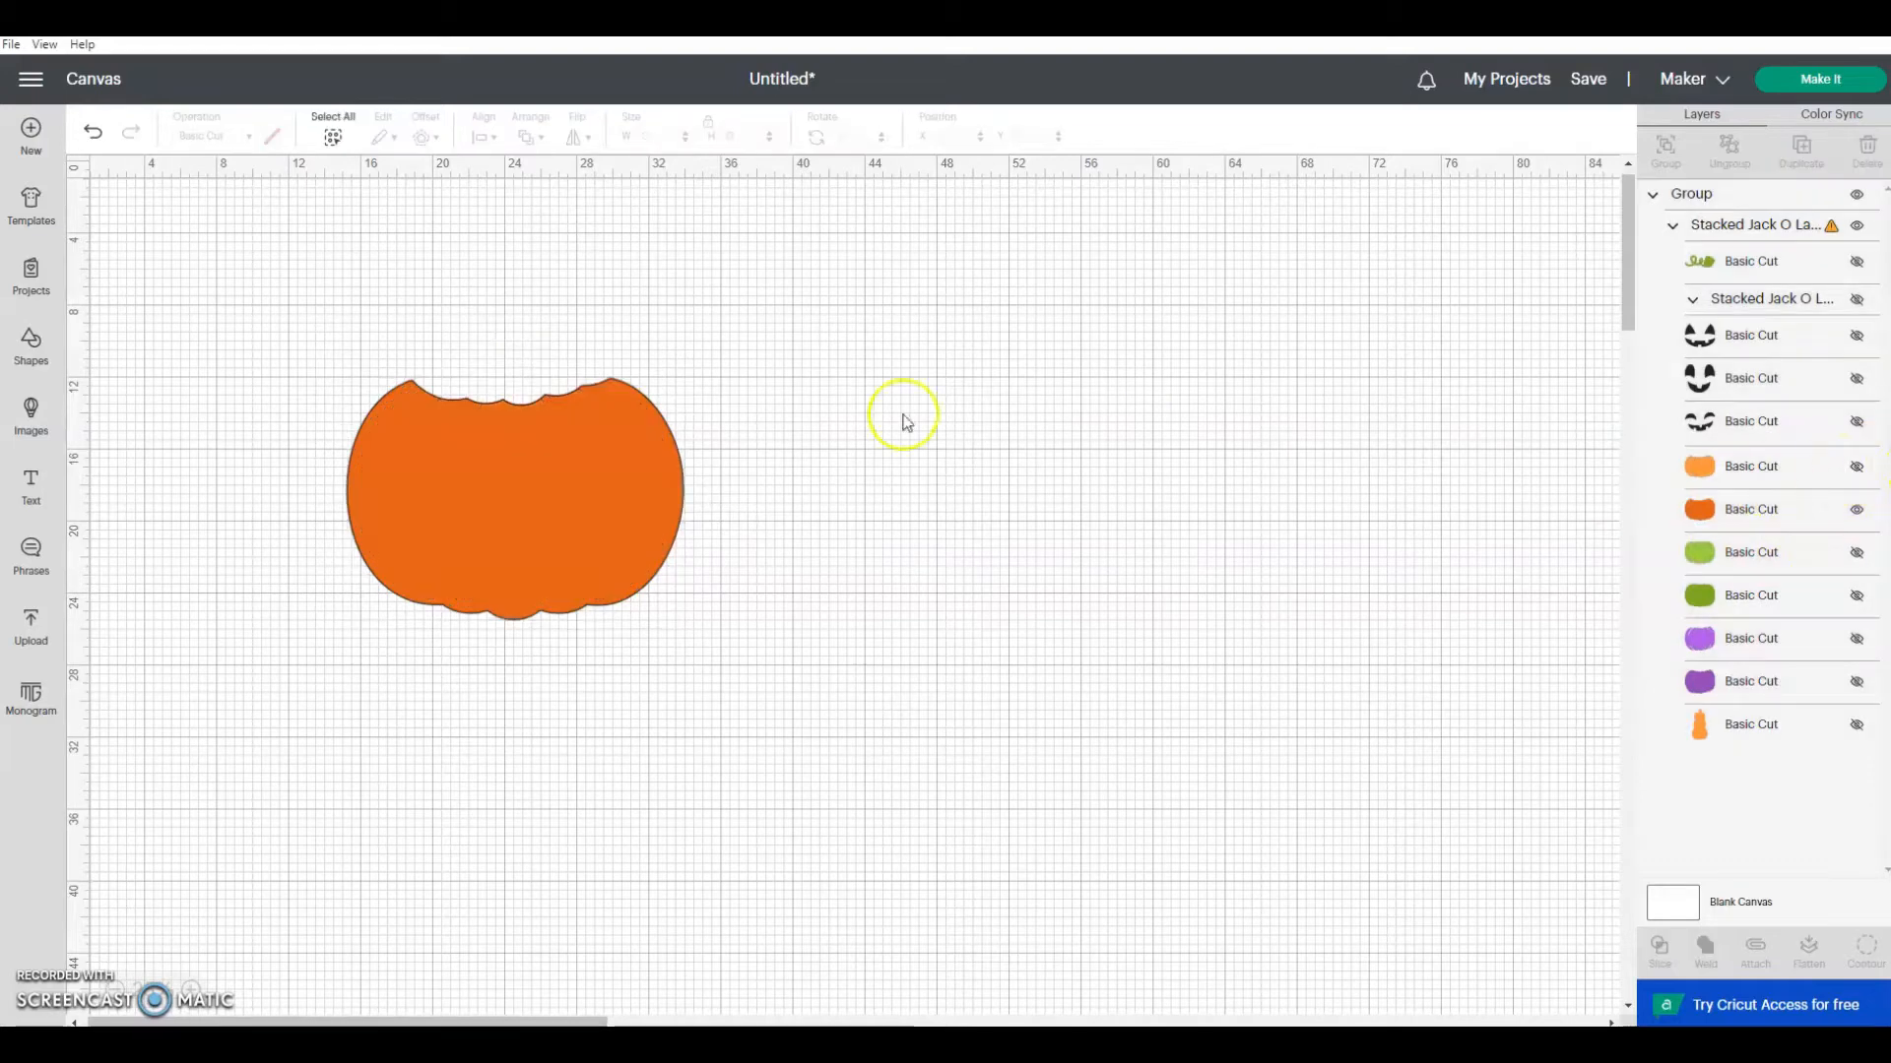
pyautogui.moveTo(522, 483); pyautogui.dragTo(387, 430)
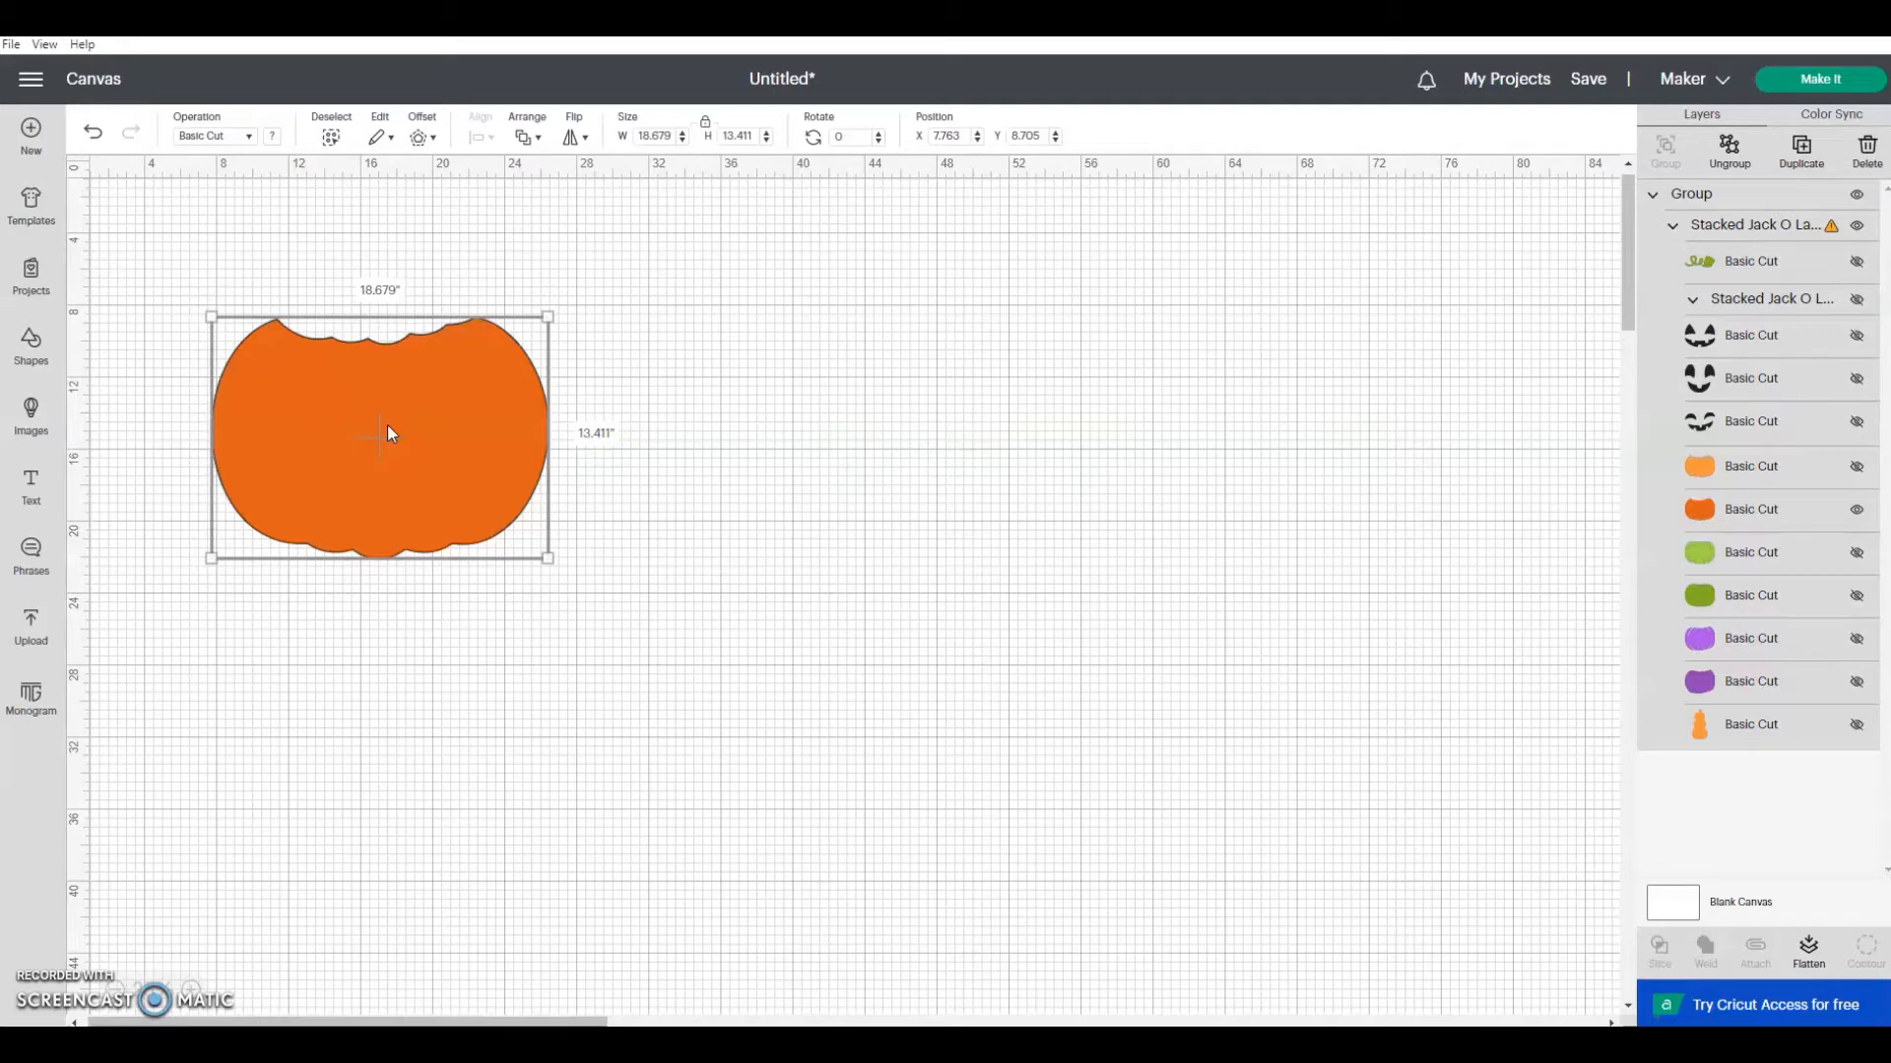
pyautogui.moveTo(401, 371); pyautogui.dragTo(562, 382)
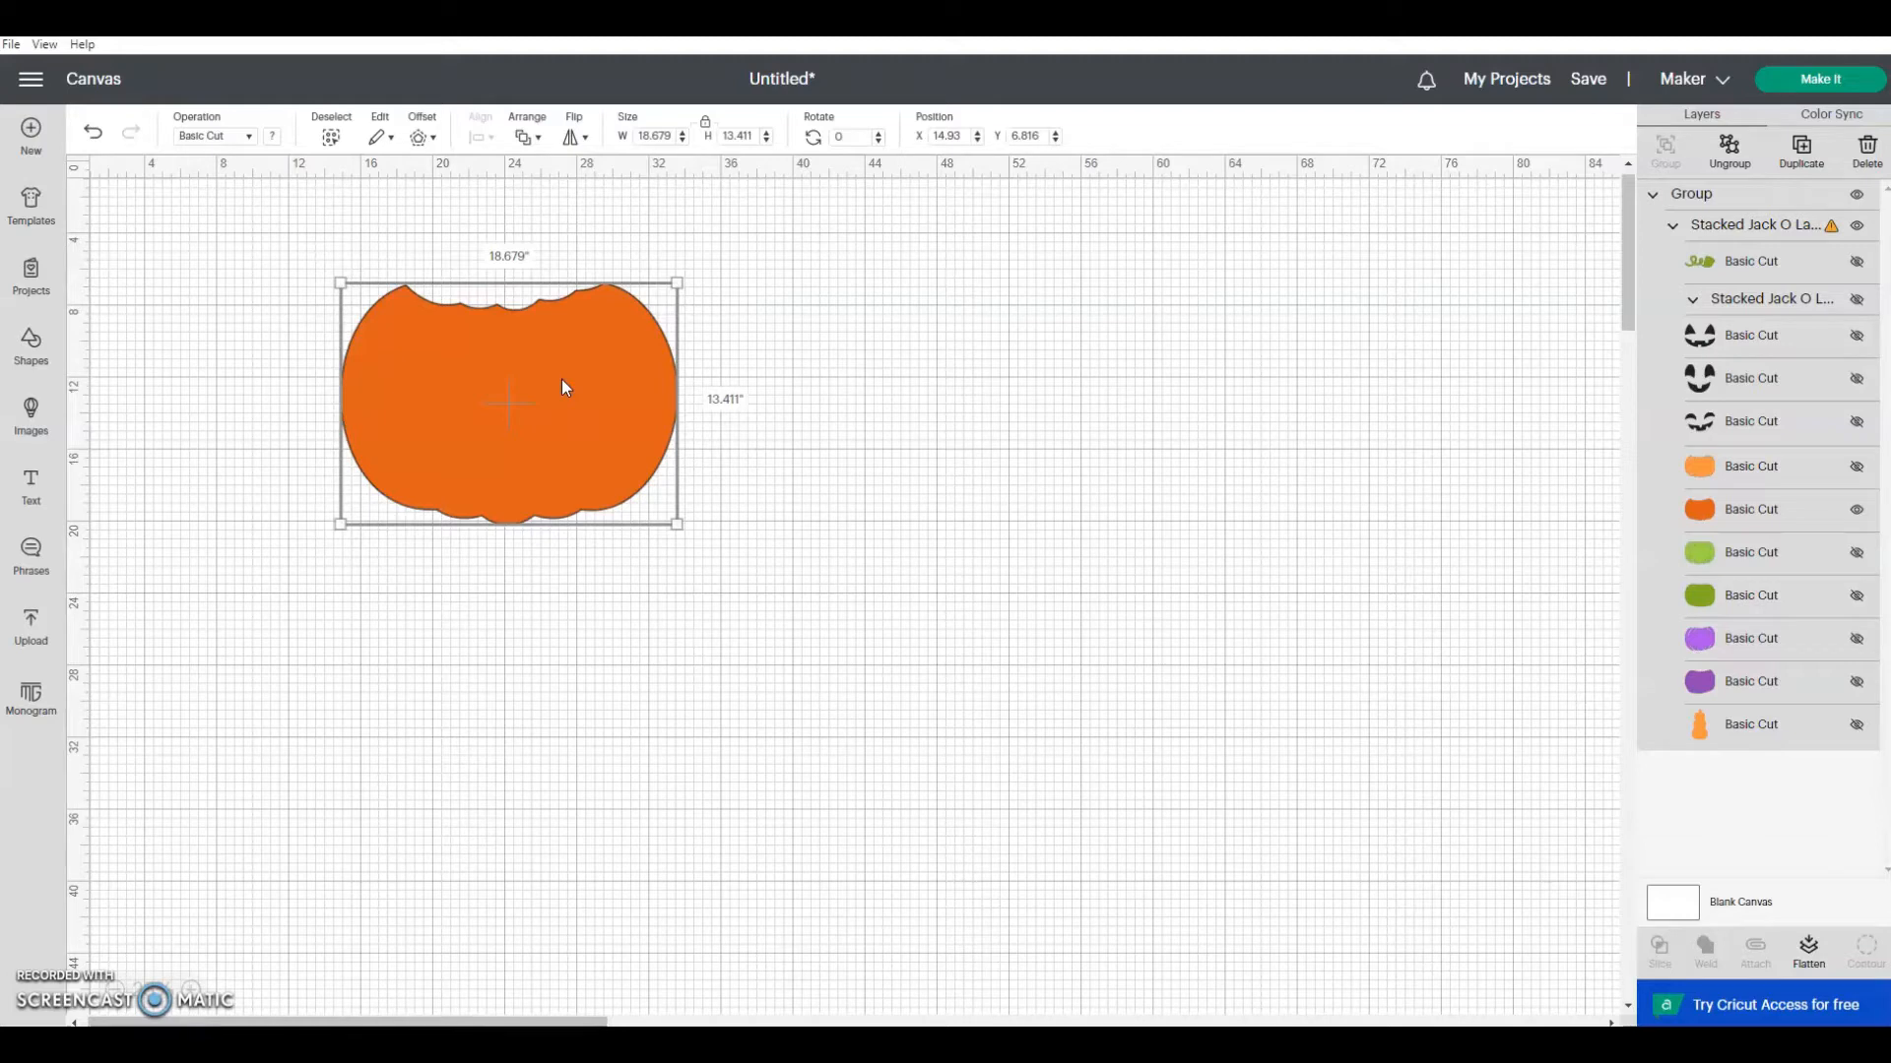
# Step: Insert a square shape, unlock its proportions, and set it to 8 inches wide and 10.5 inches high
pyautogui.click(32, 351)
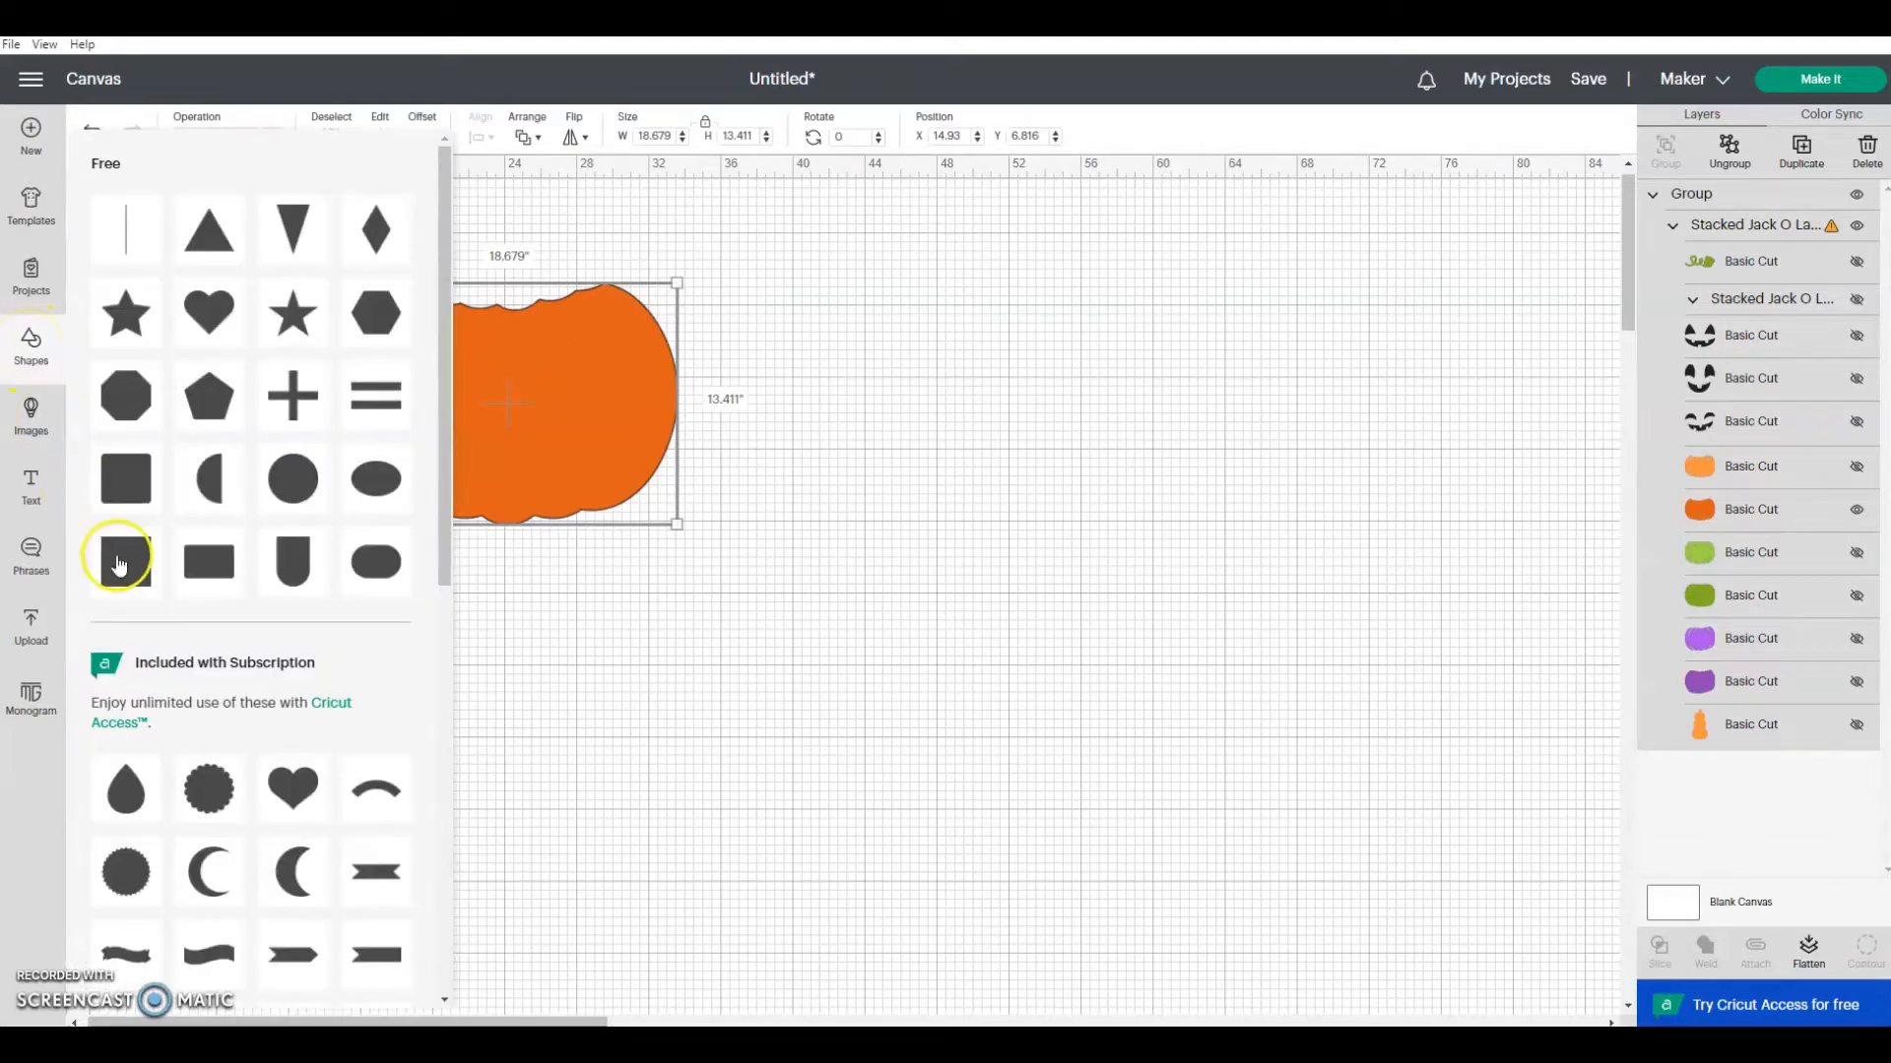
pyautogui.click(110, 579)
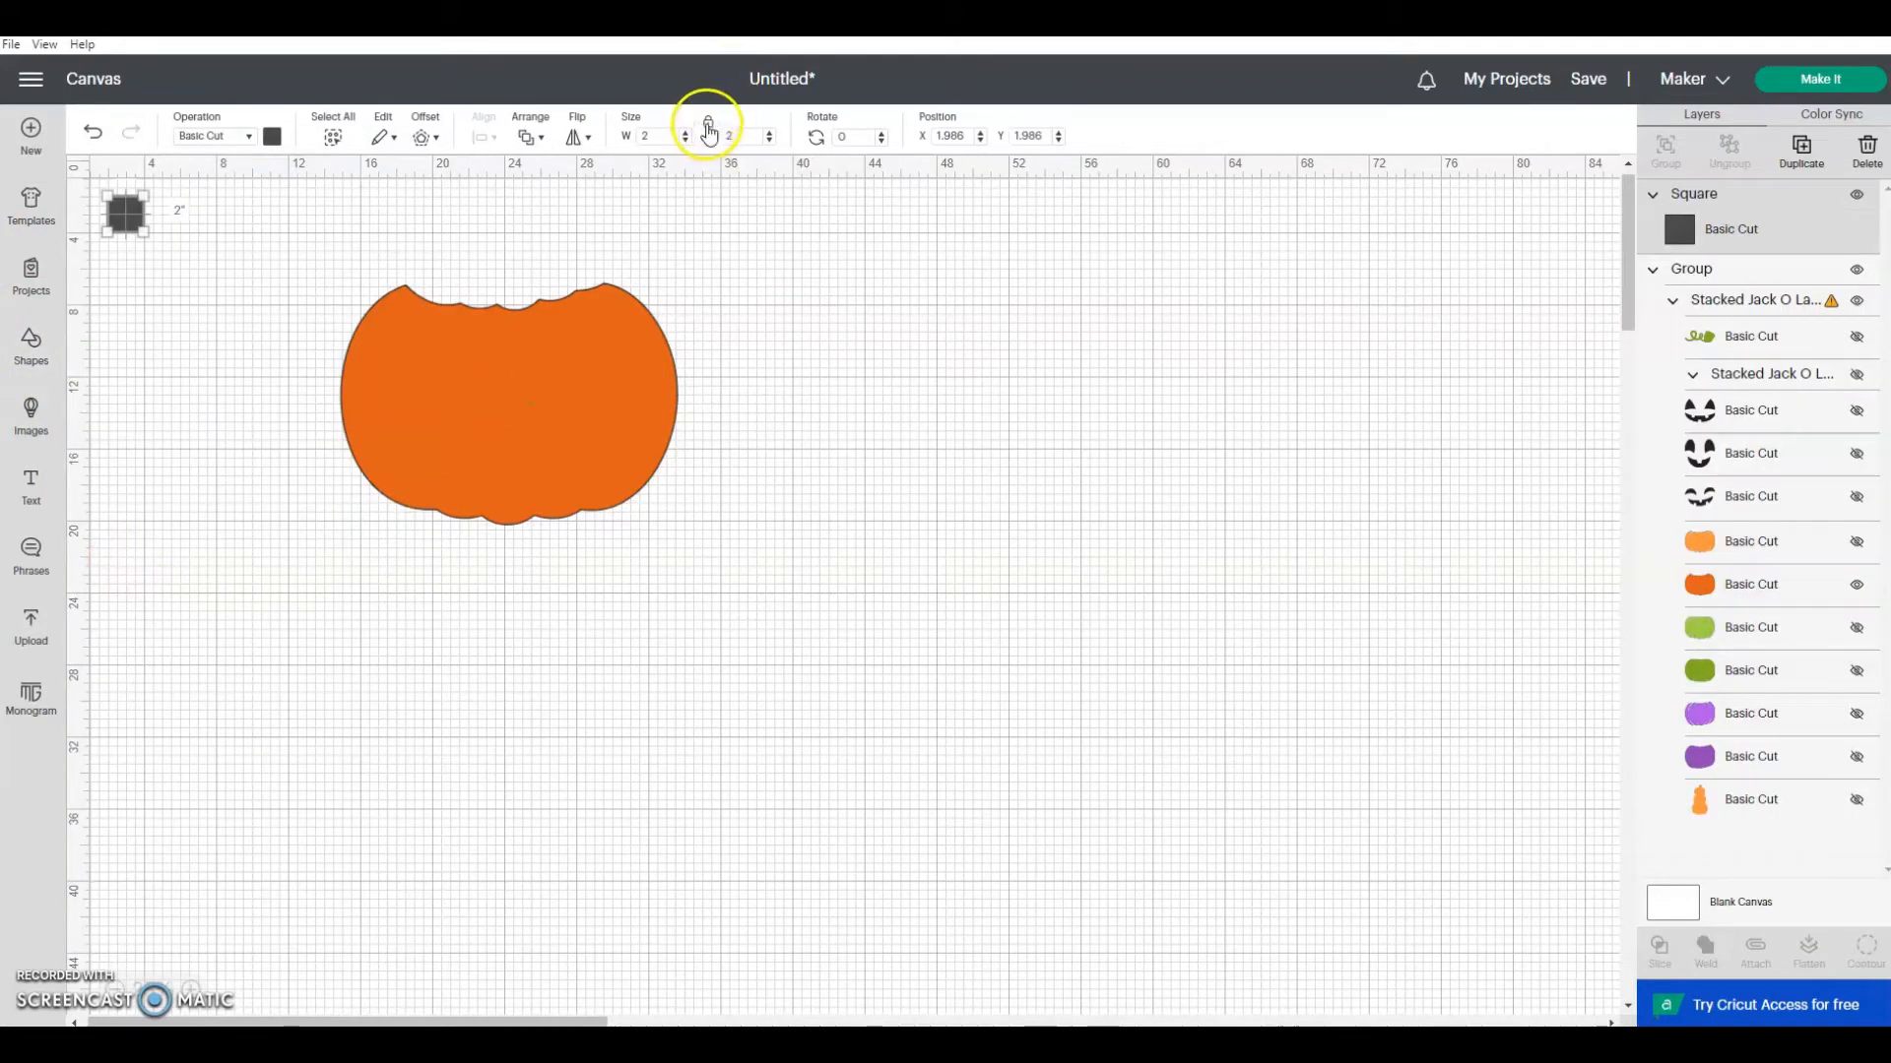
pyautogui.click(639, 137)
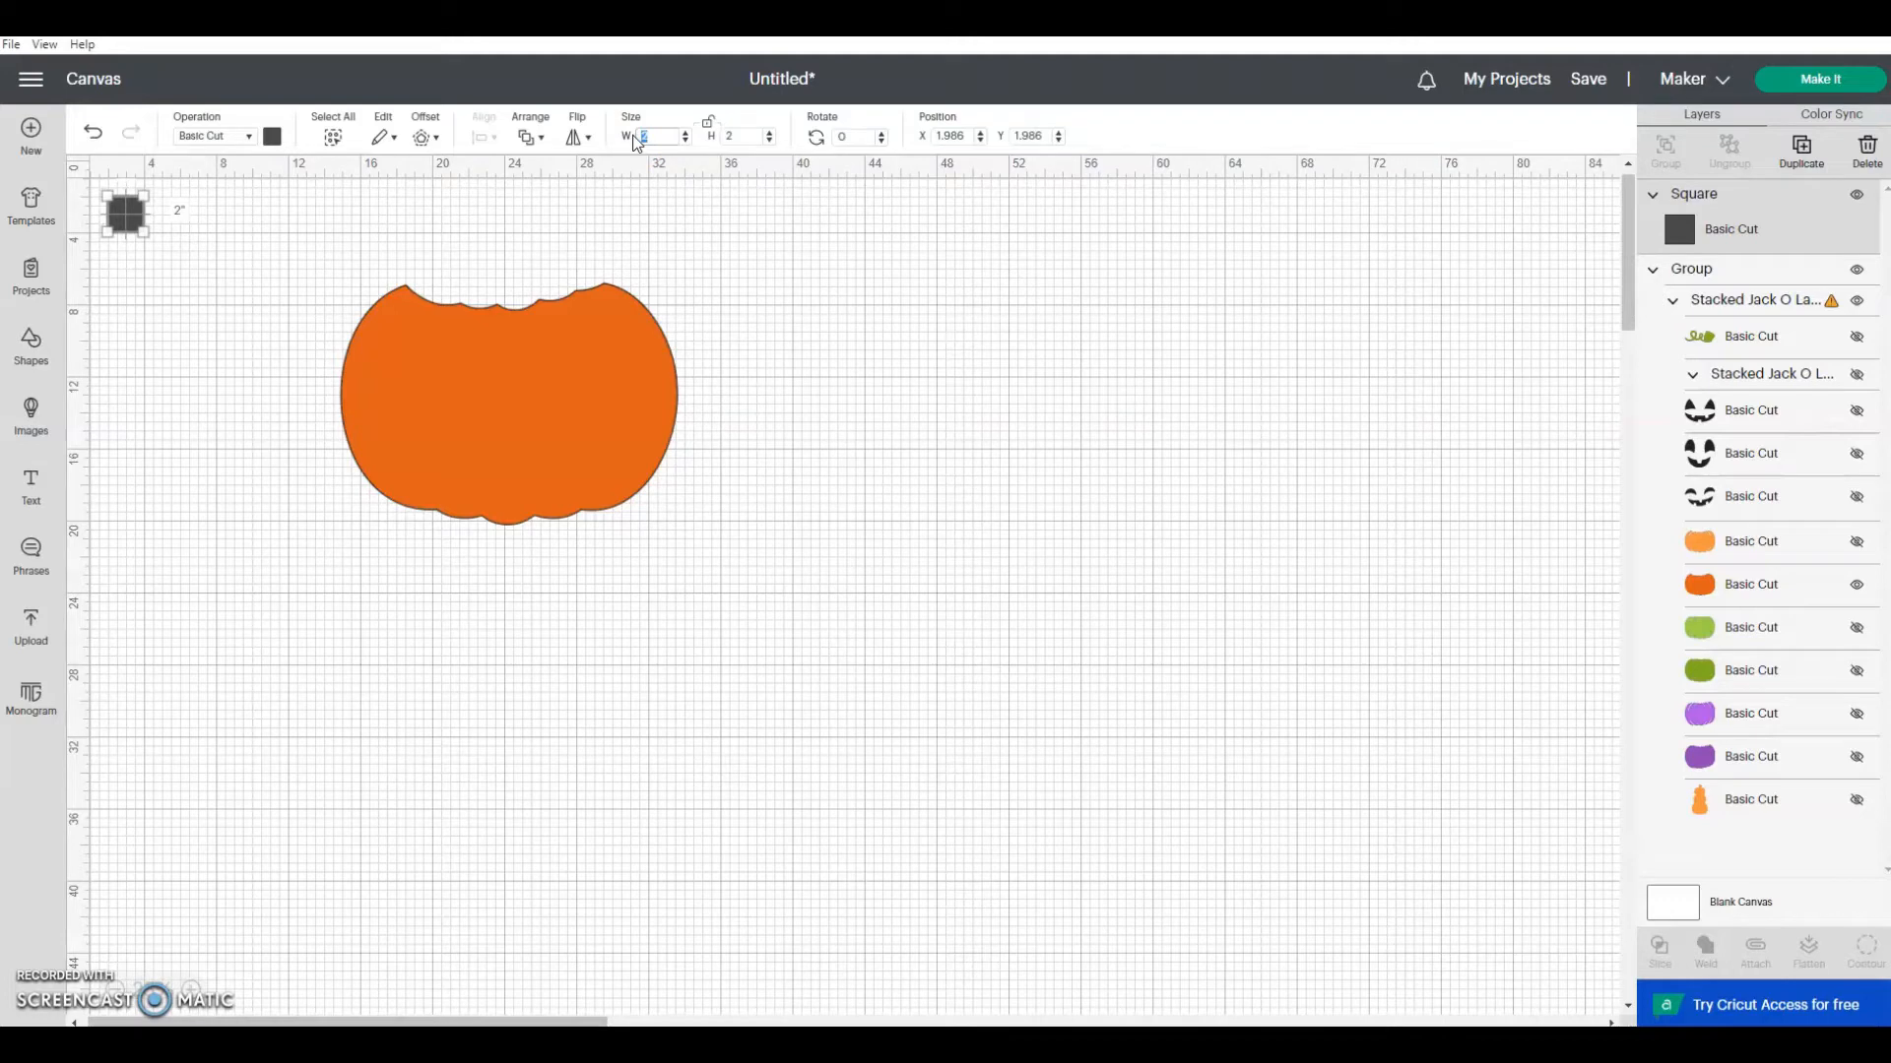
pyautogui.write('8')
pyautogui.click(729, 137)
pyautogui.doubleClick(724, 138)
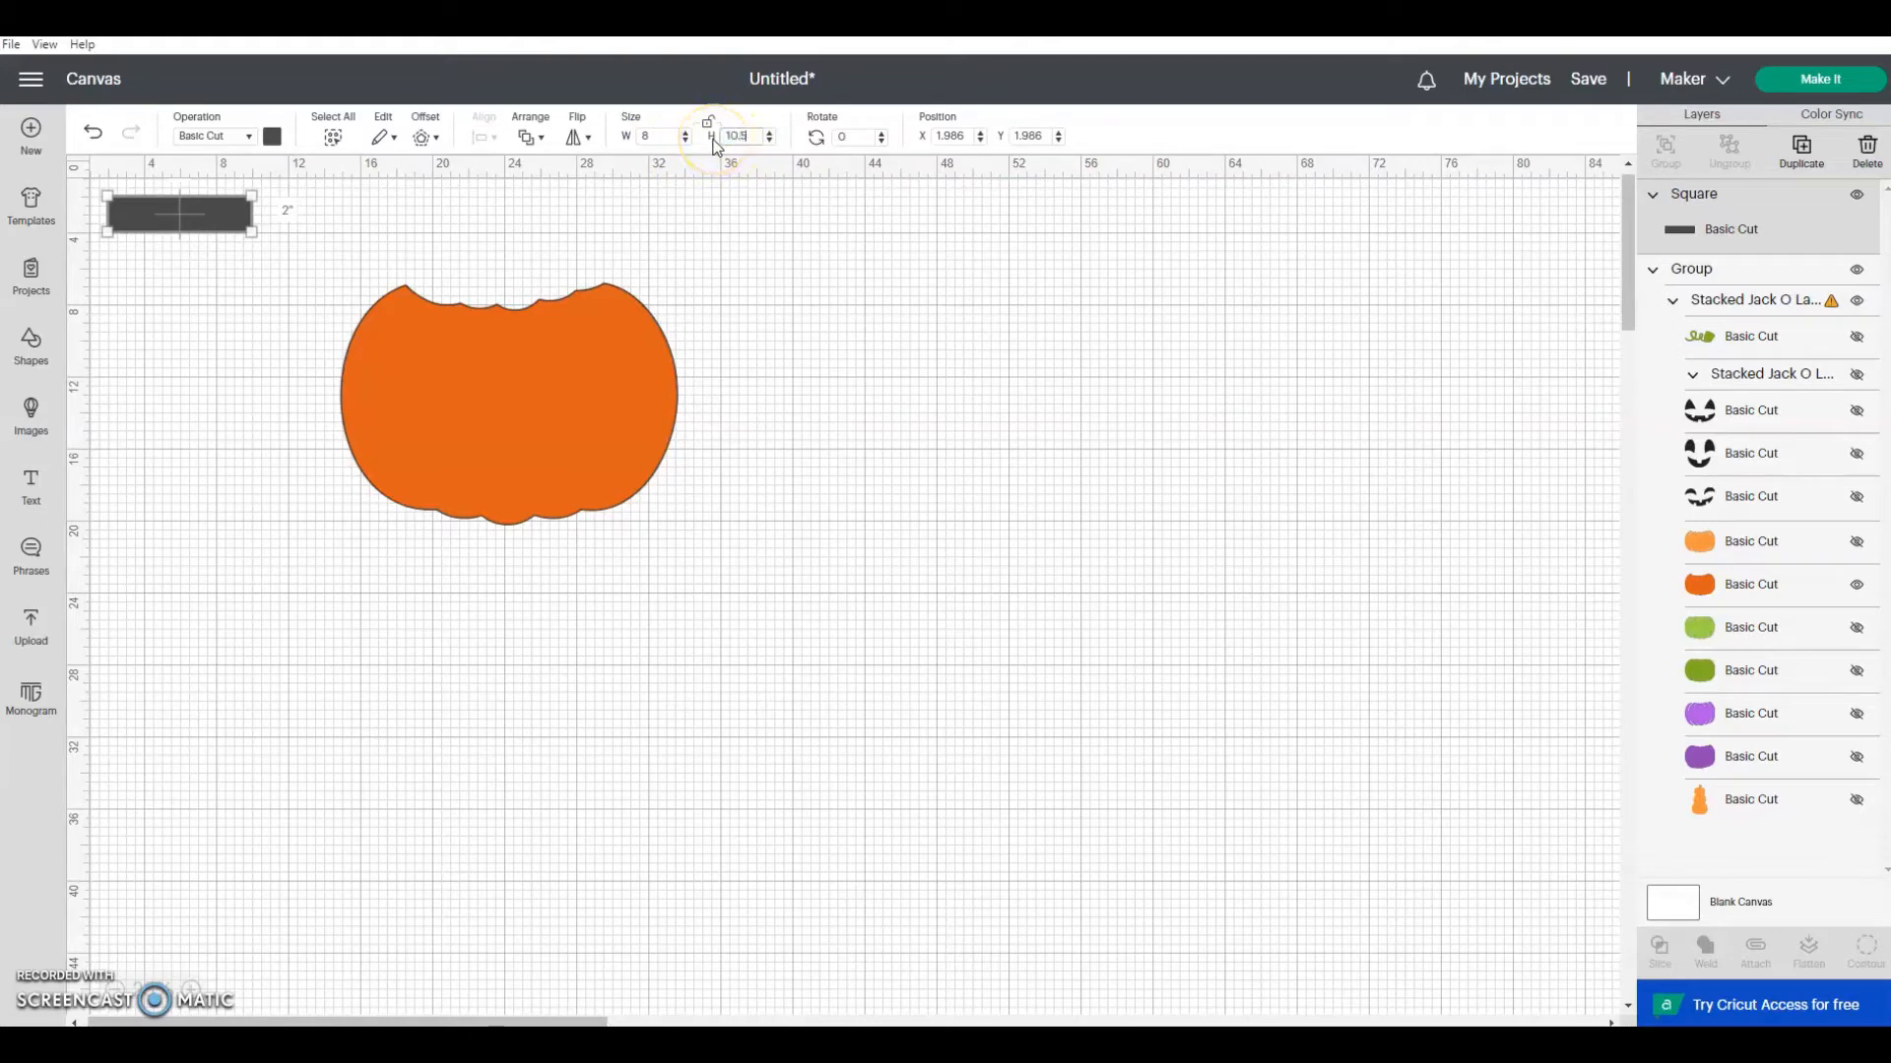
pyautogui.click(714, 196)
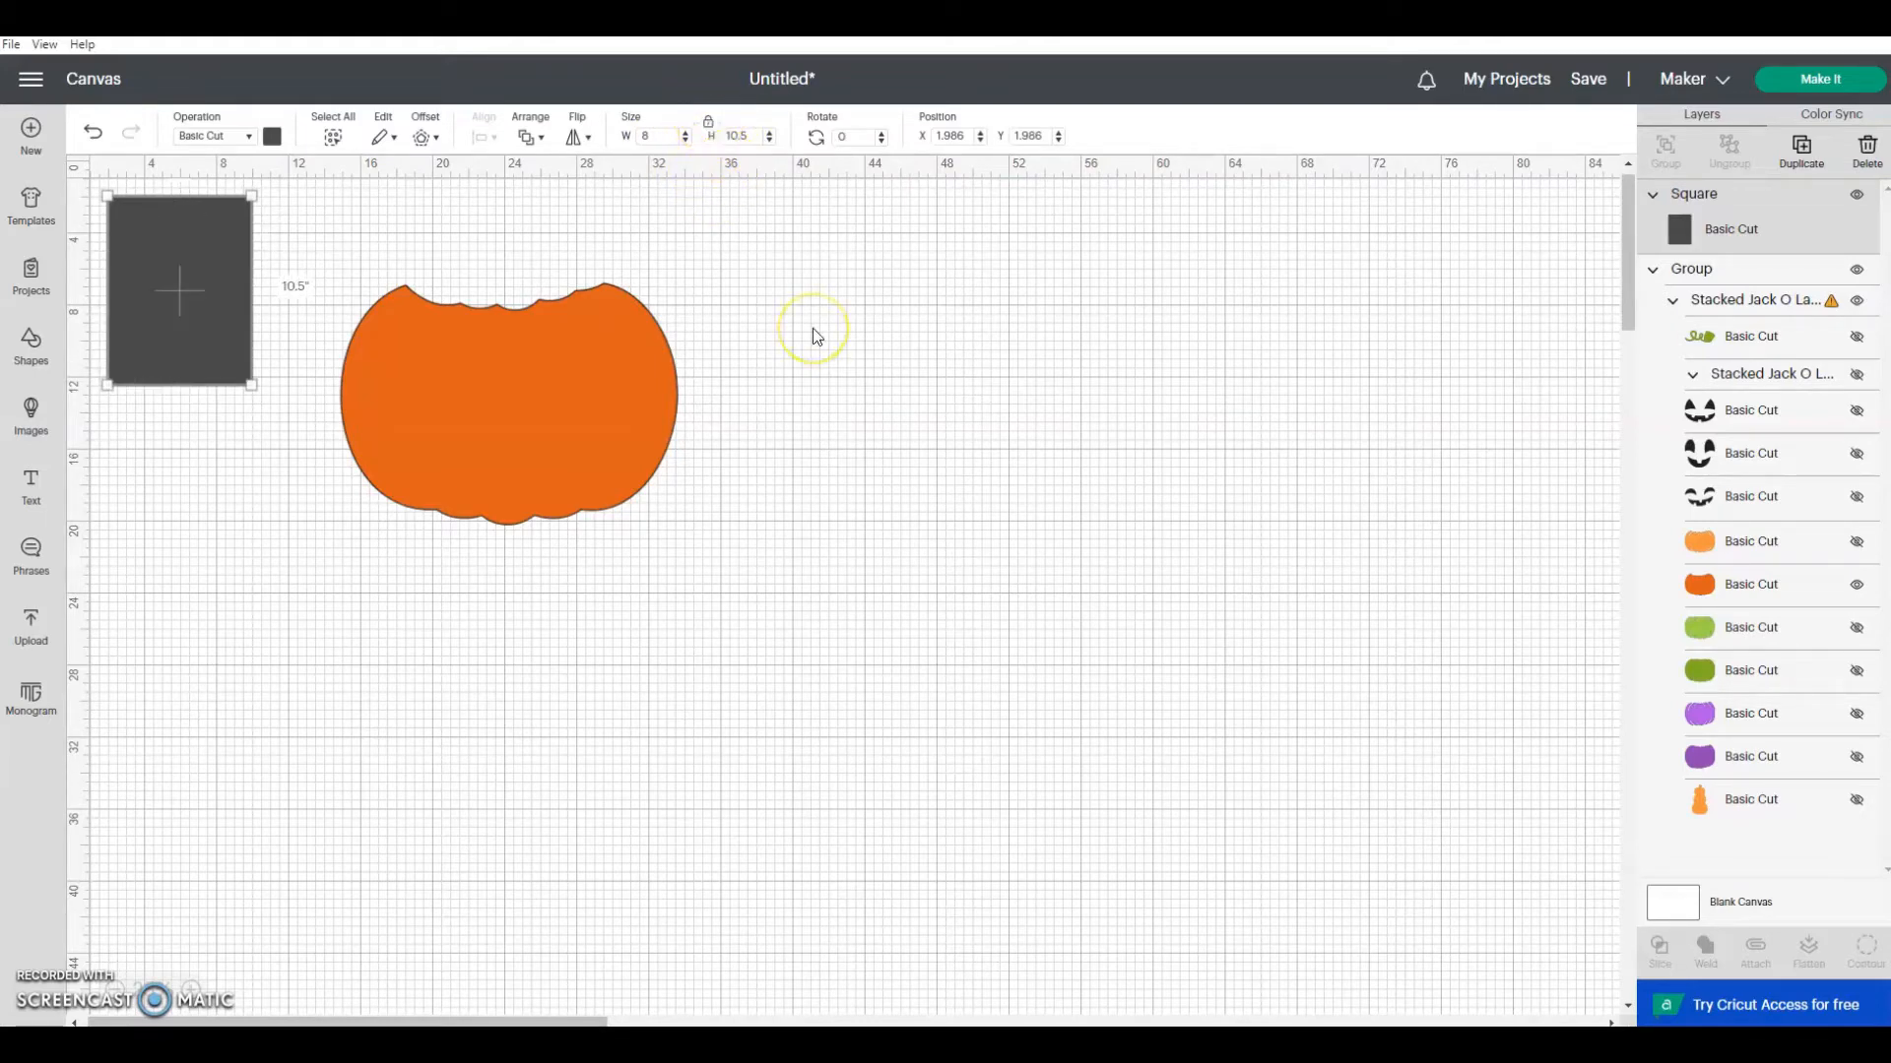
# Step: Move the rectangle to the empty area right of the pumpkin and place two duplicates in a row beside it
pyautogui.moveTo(181, 283); pyautogui.dragTo(1103, 321)
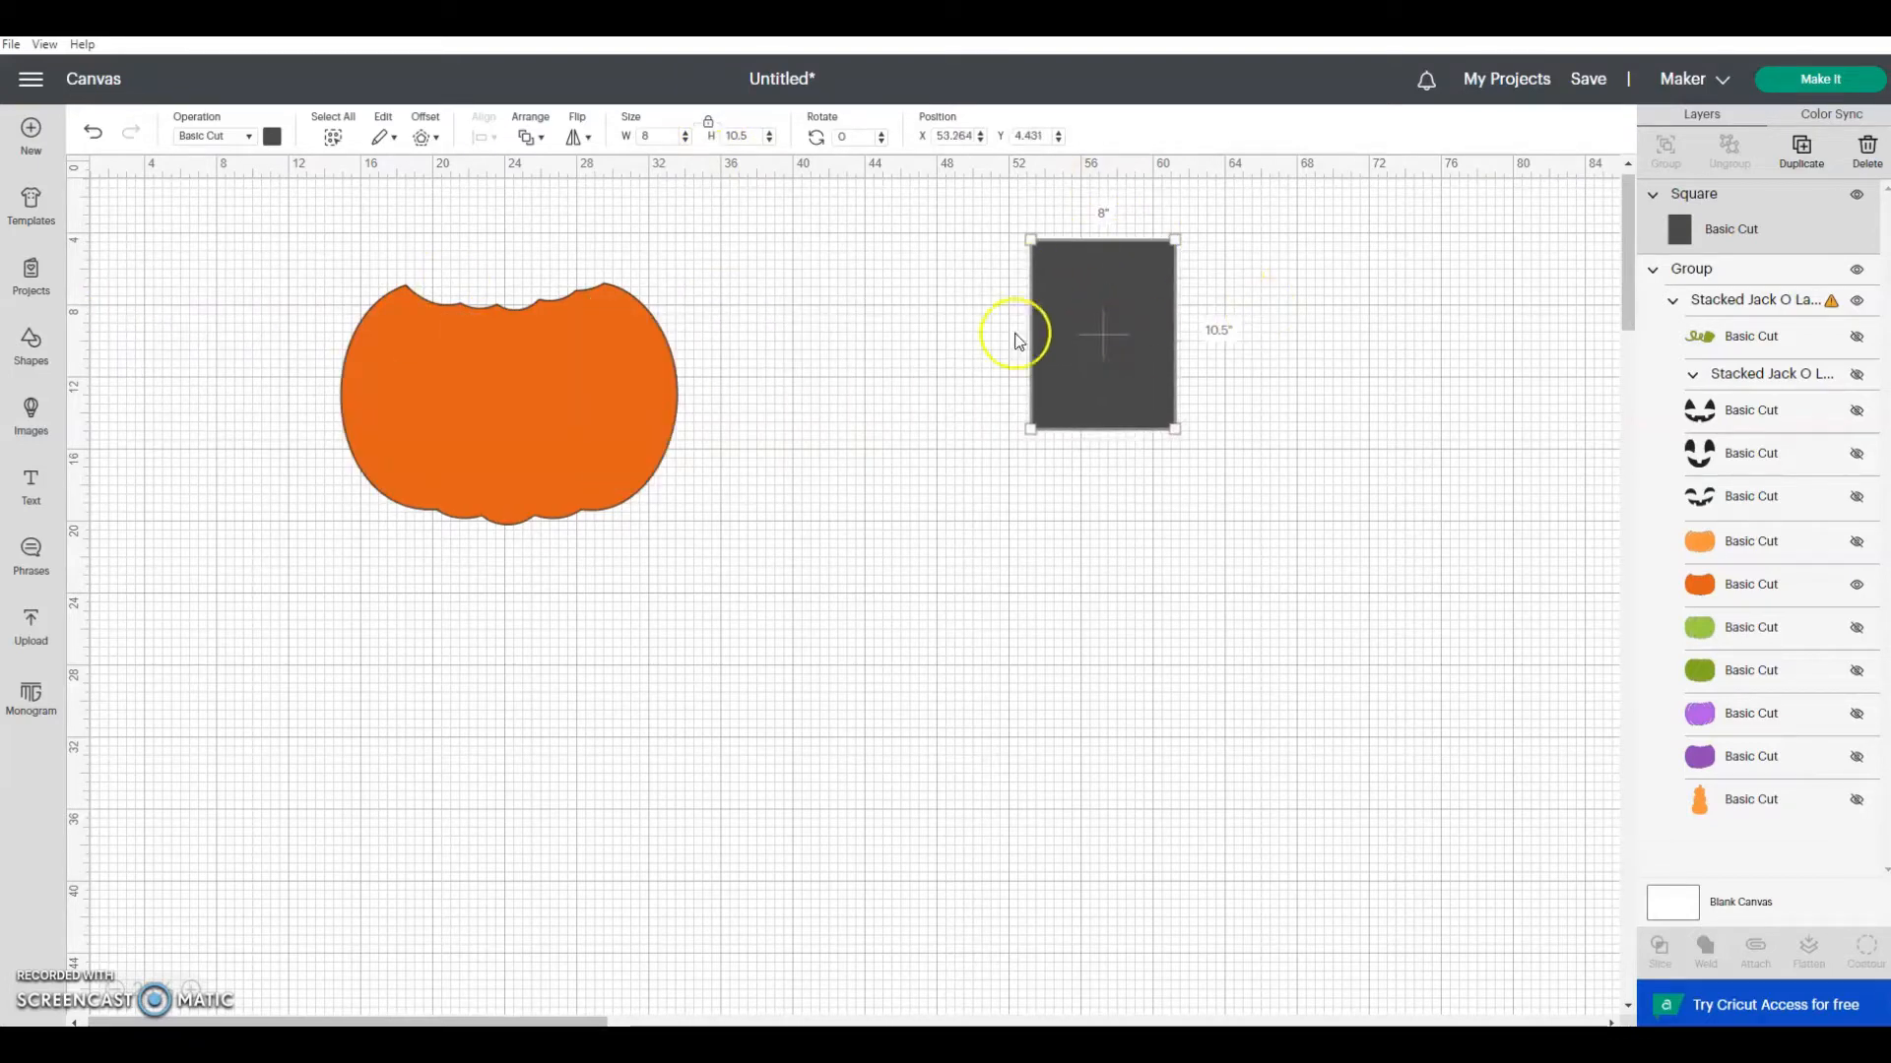
pyautogui.click(1803, 154)
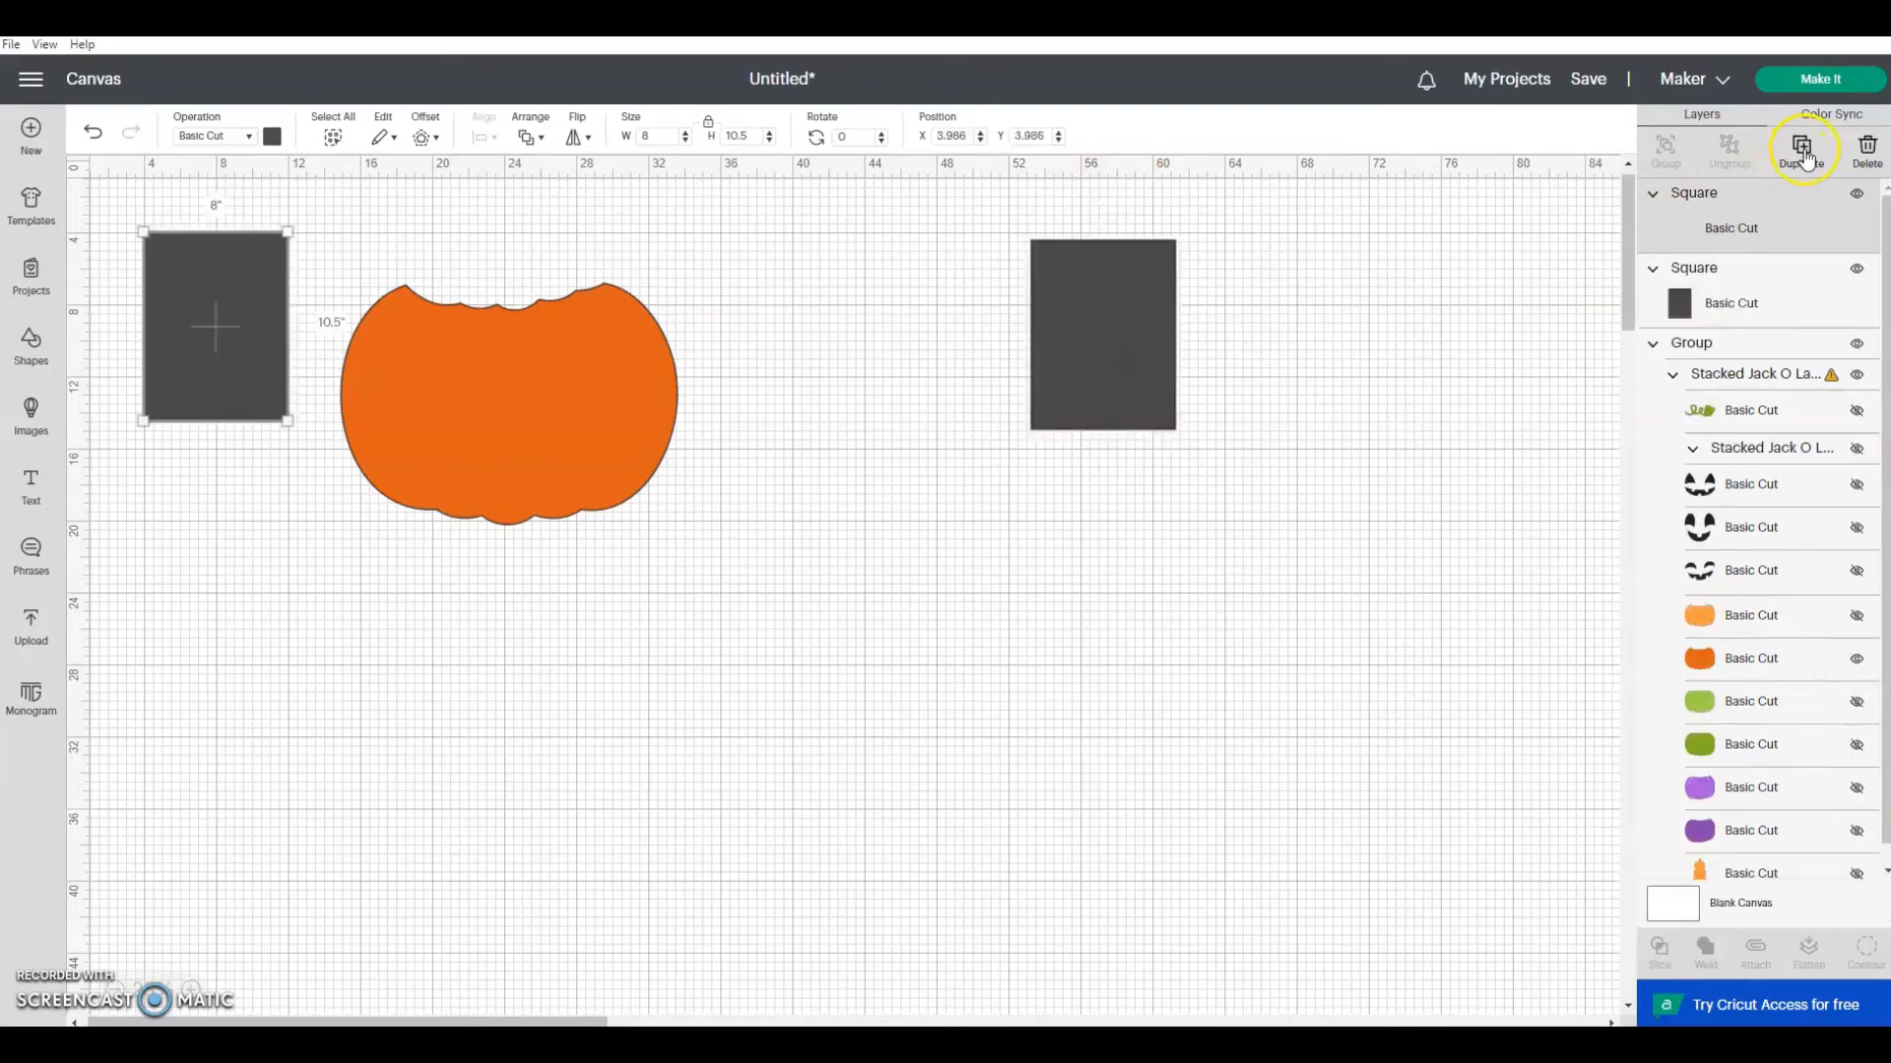
pyautogui.moveTo(211, 311); pyautogui.dragTo(1241, 308)
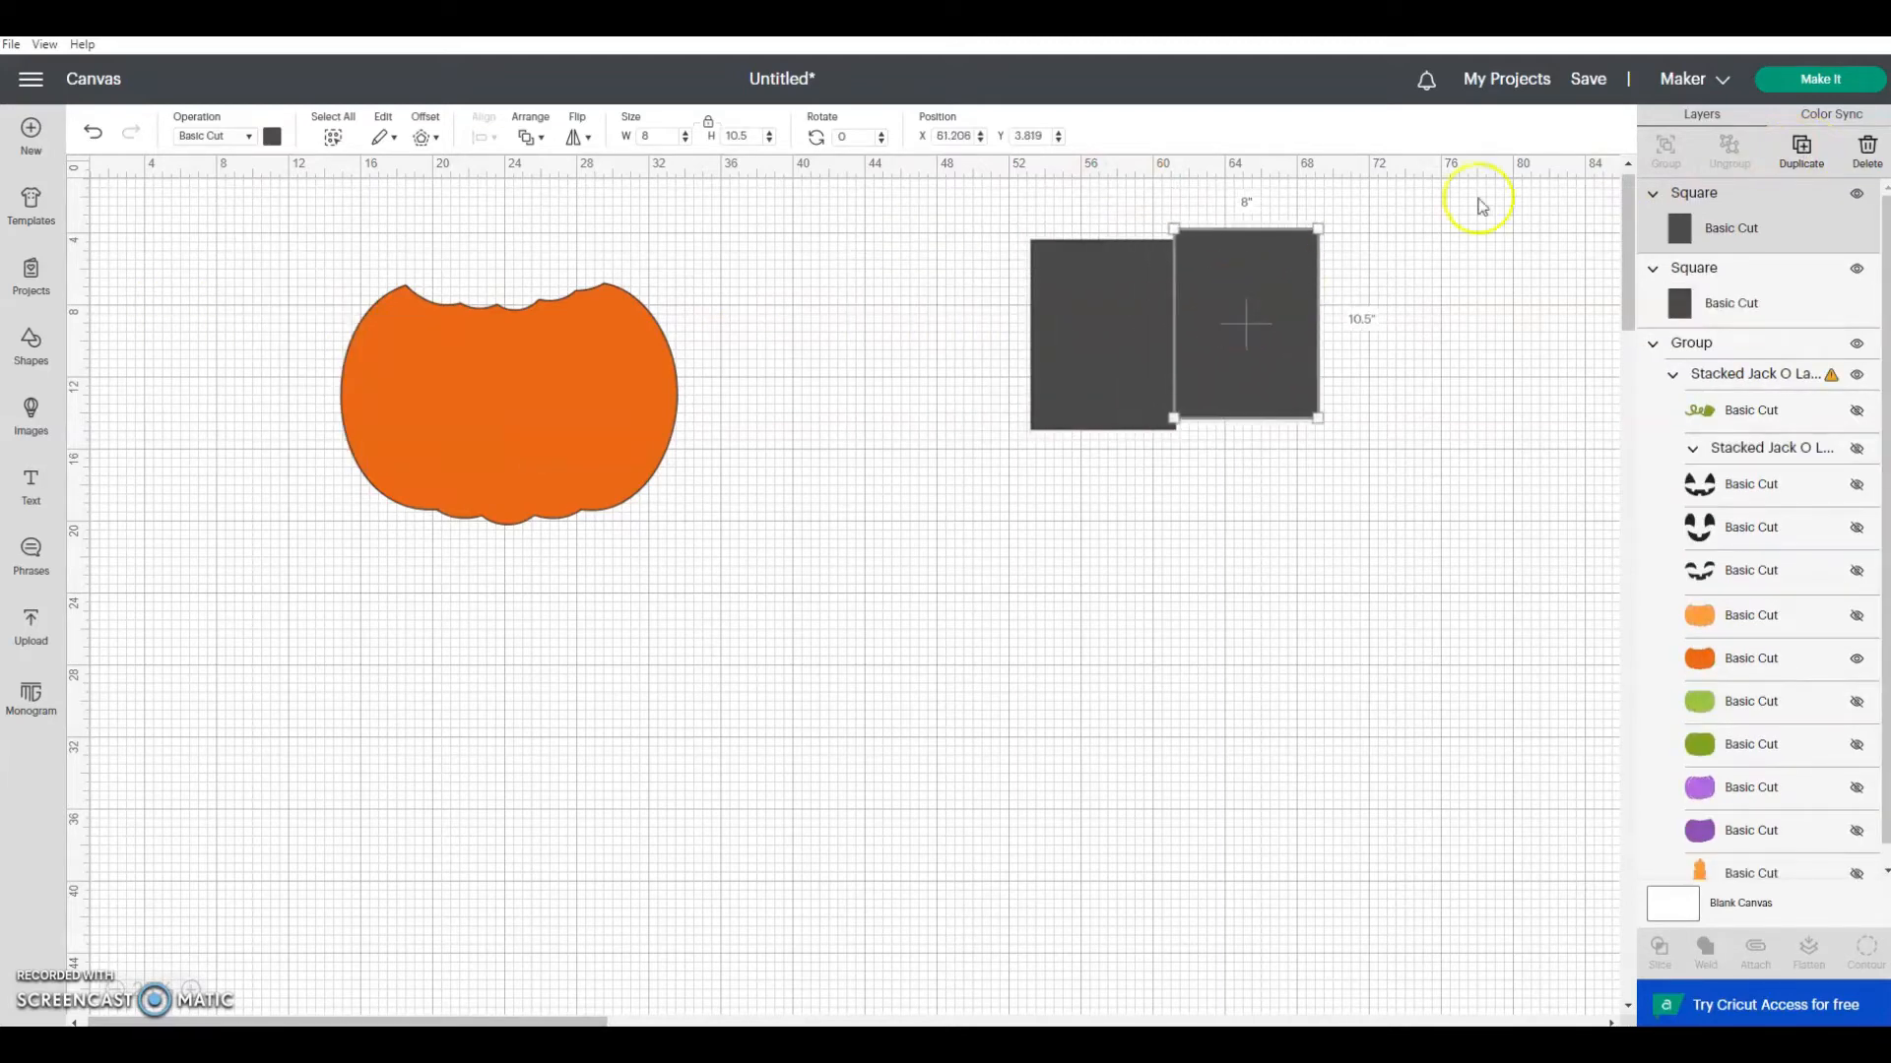
pyautogui.click(1803, 154)
pyautogui.moveTo(250, 368); pyautogui.dragTo(1357, 349)
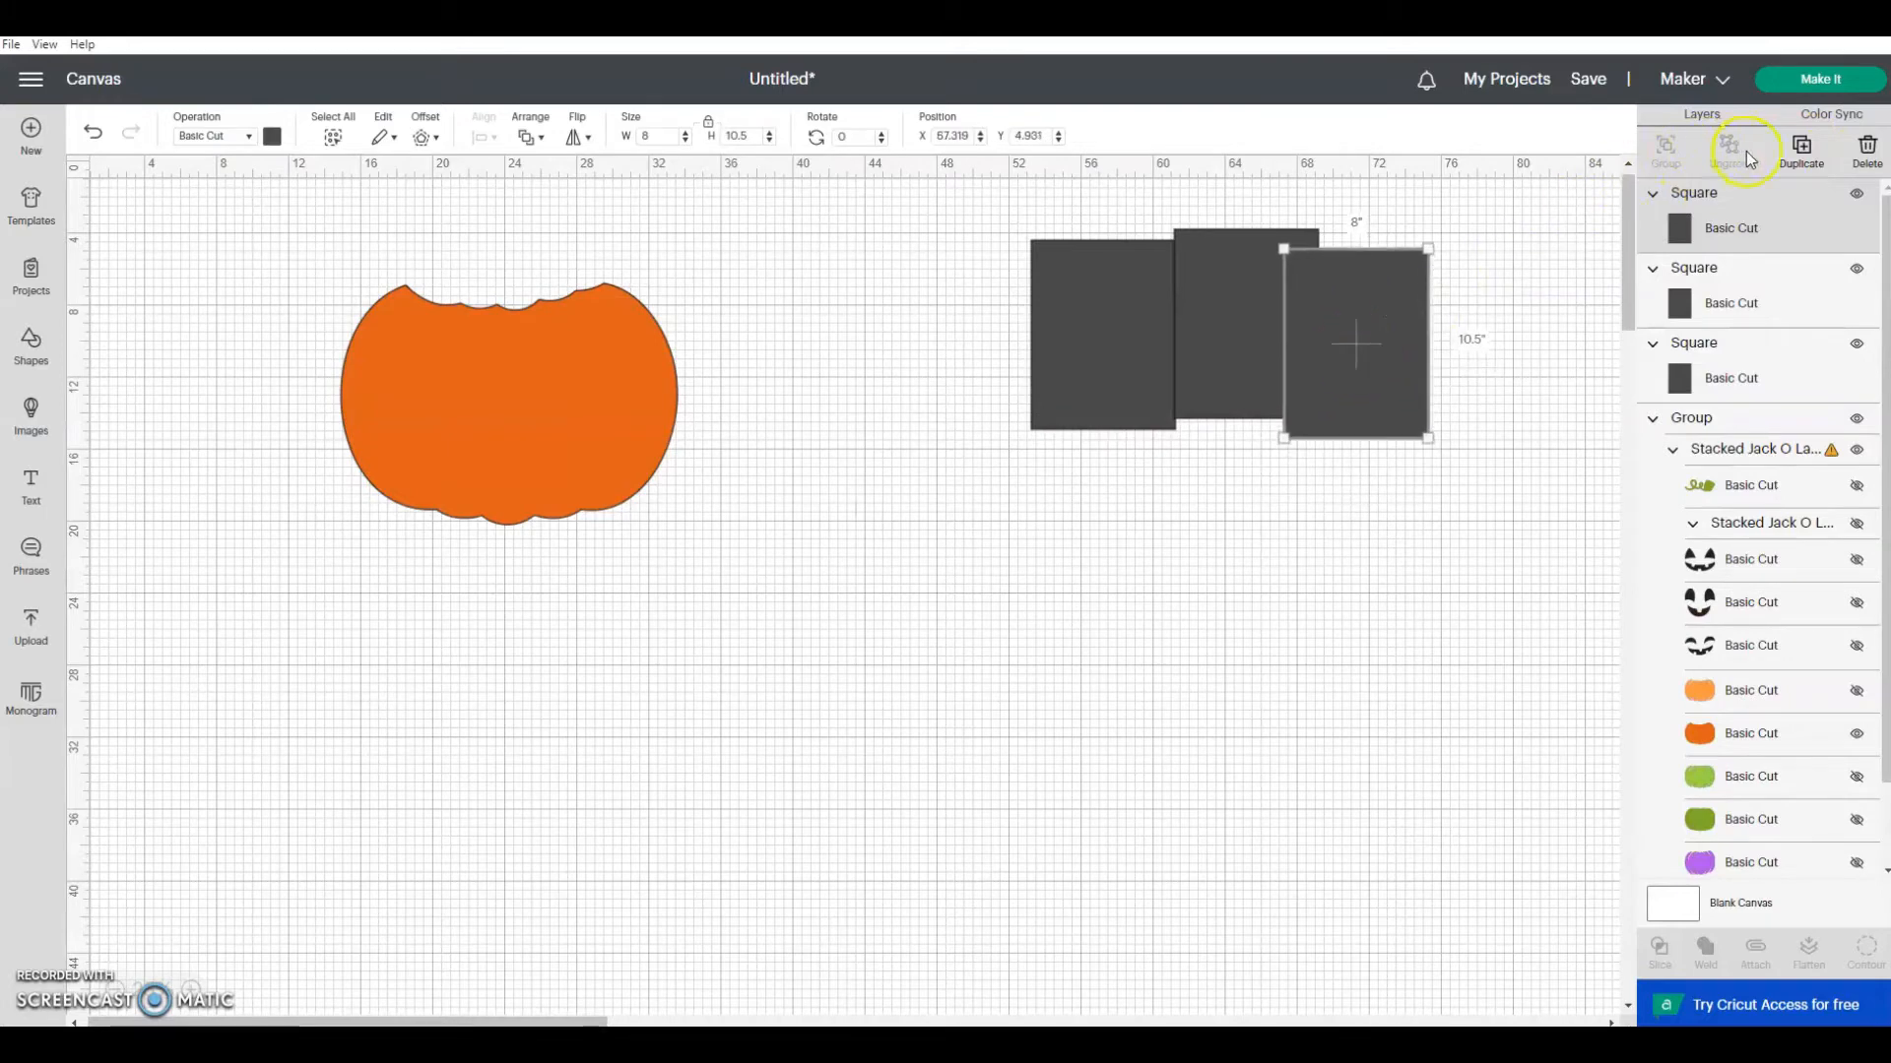
# Step: Duplicate the rectangle three more times, placing two copies beneath the existing row and the third just below the pumpkin
pyautogui.click(1800, 156)
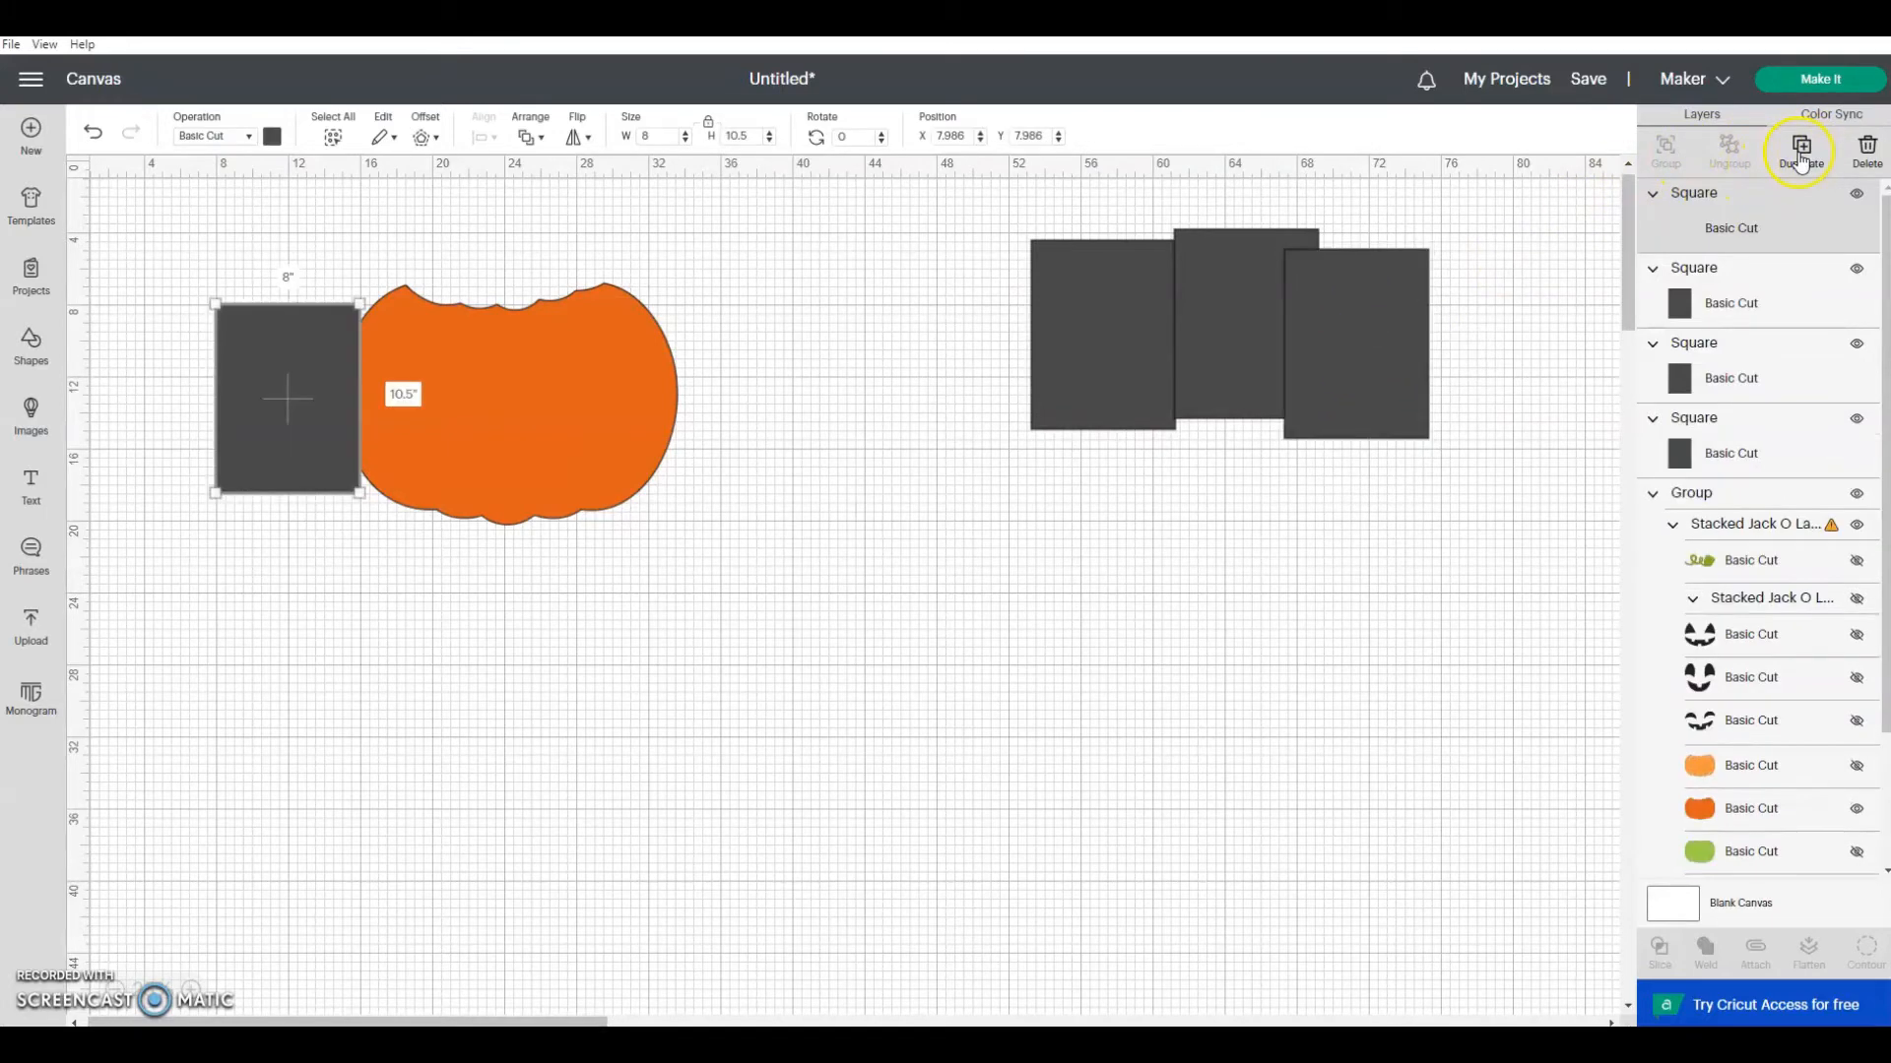
pyautogui.moveTo(300, 404); pyautogui.dragTo(1164, 510)
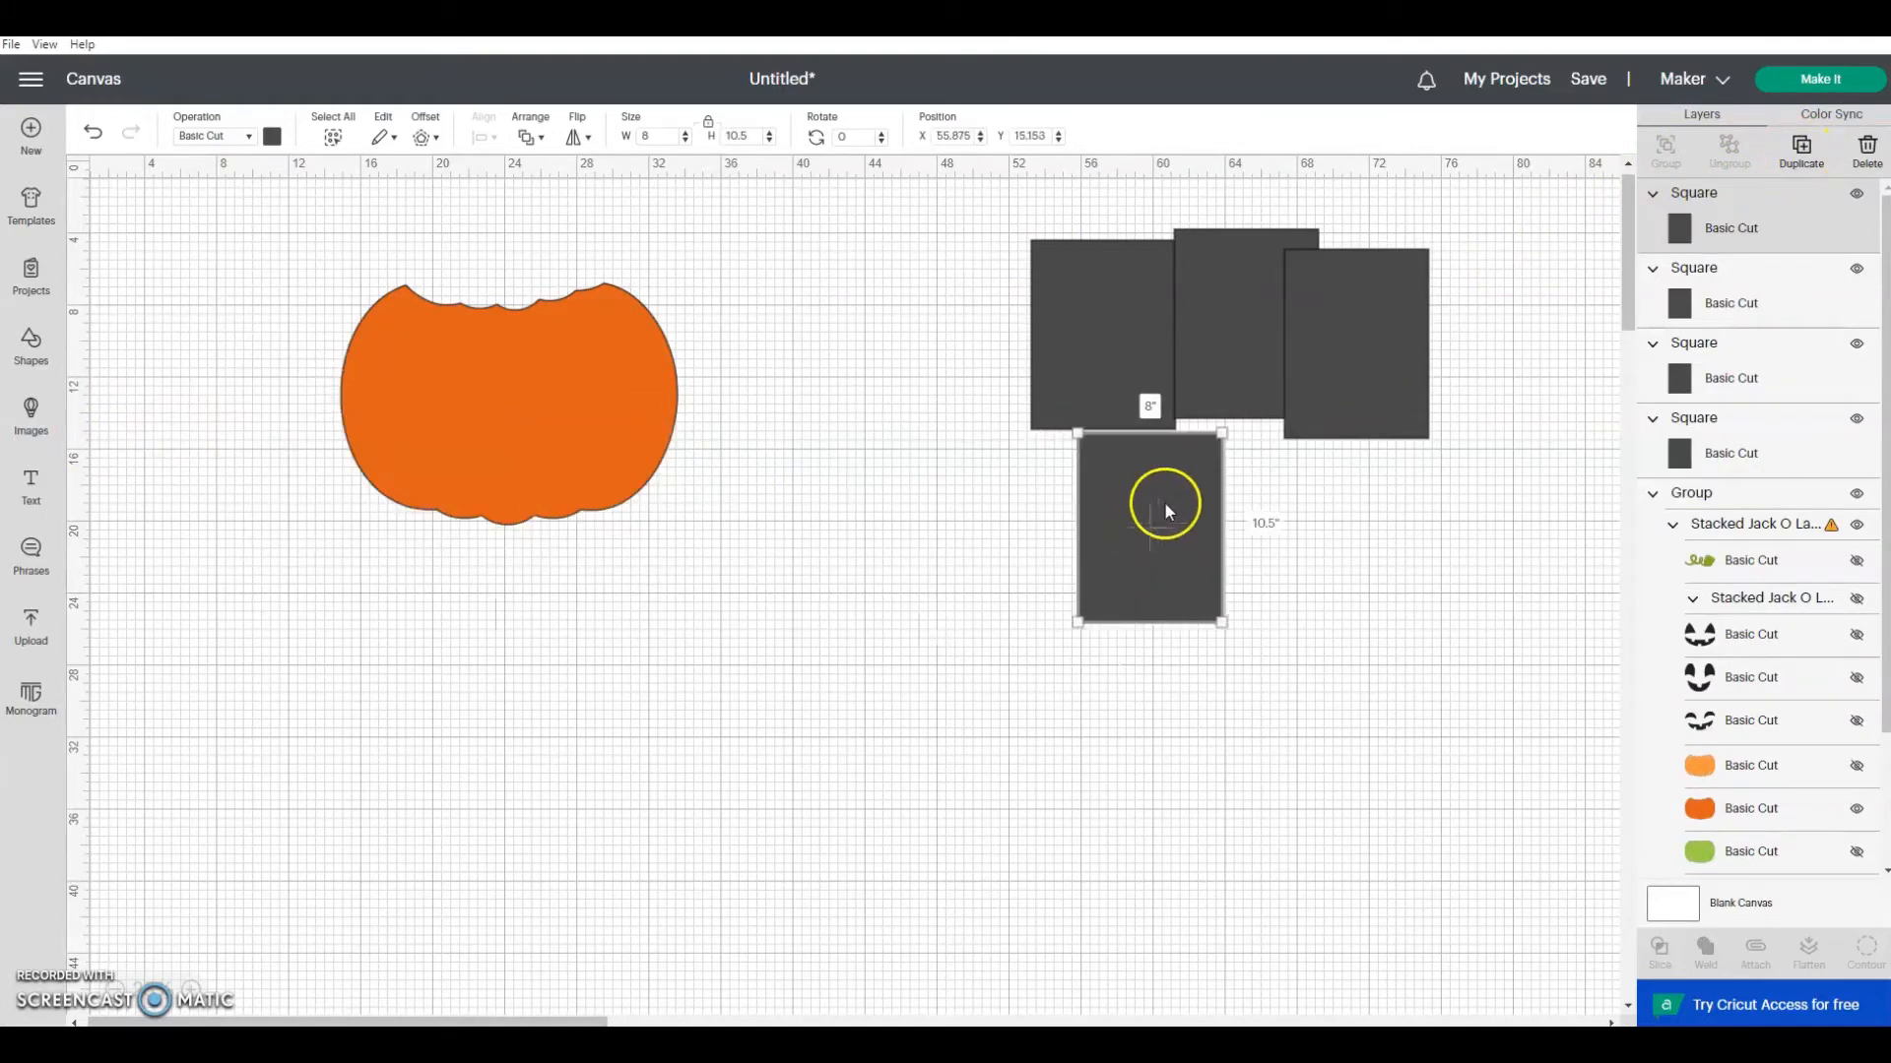
pyautogui.click(1794, 161)
pyautogui.moveTo(337, 434); pyautogui.dragTo(1328, 479)
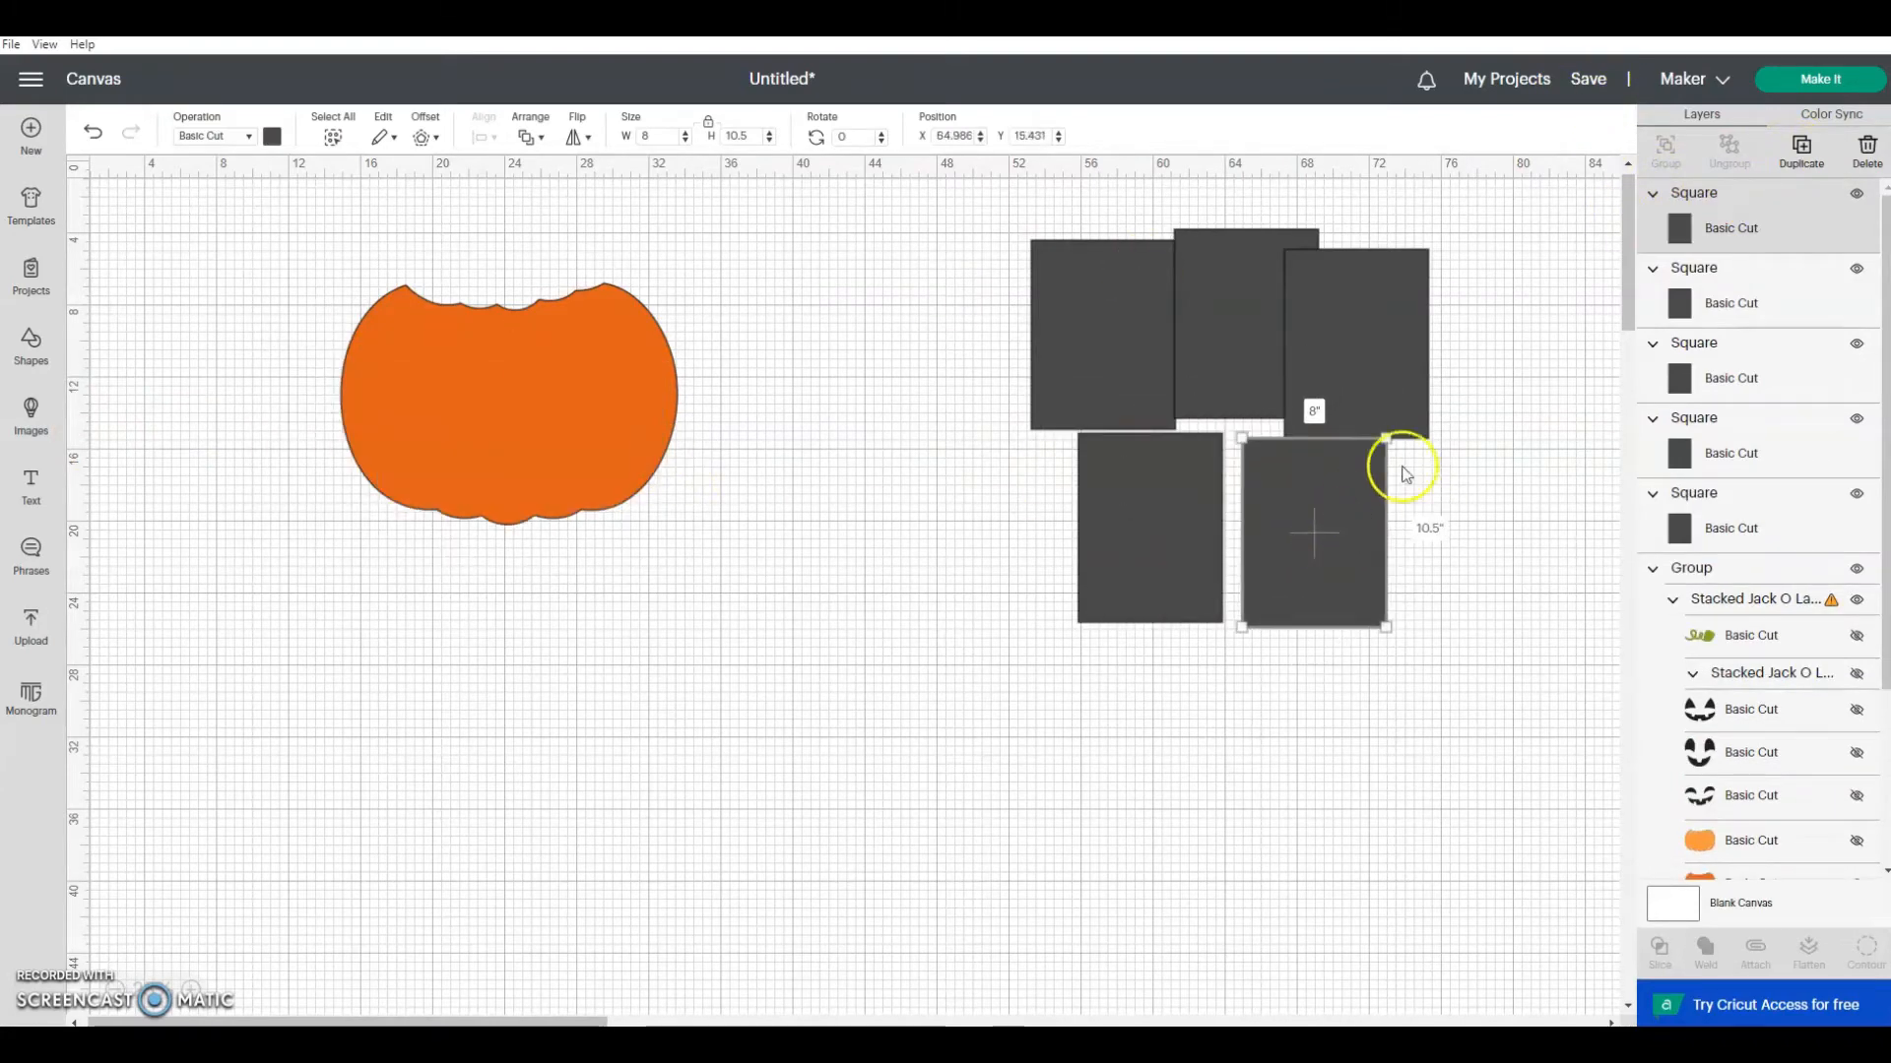
pyautogui.click(1799, 152)
pyautogui.moveTo(362, 498); pyautogui.dragTo(367, 670)
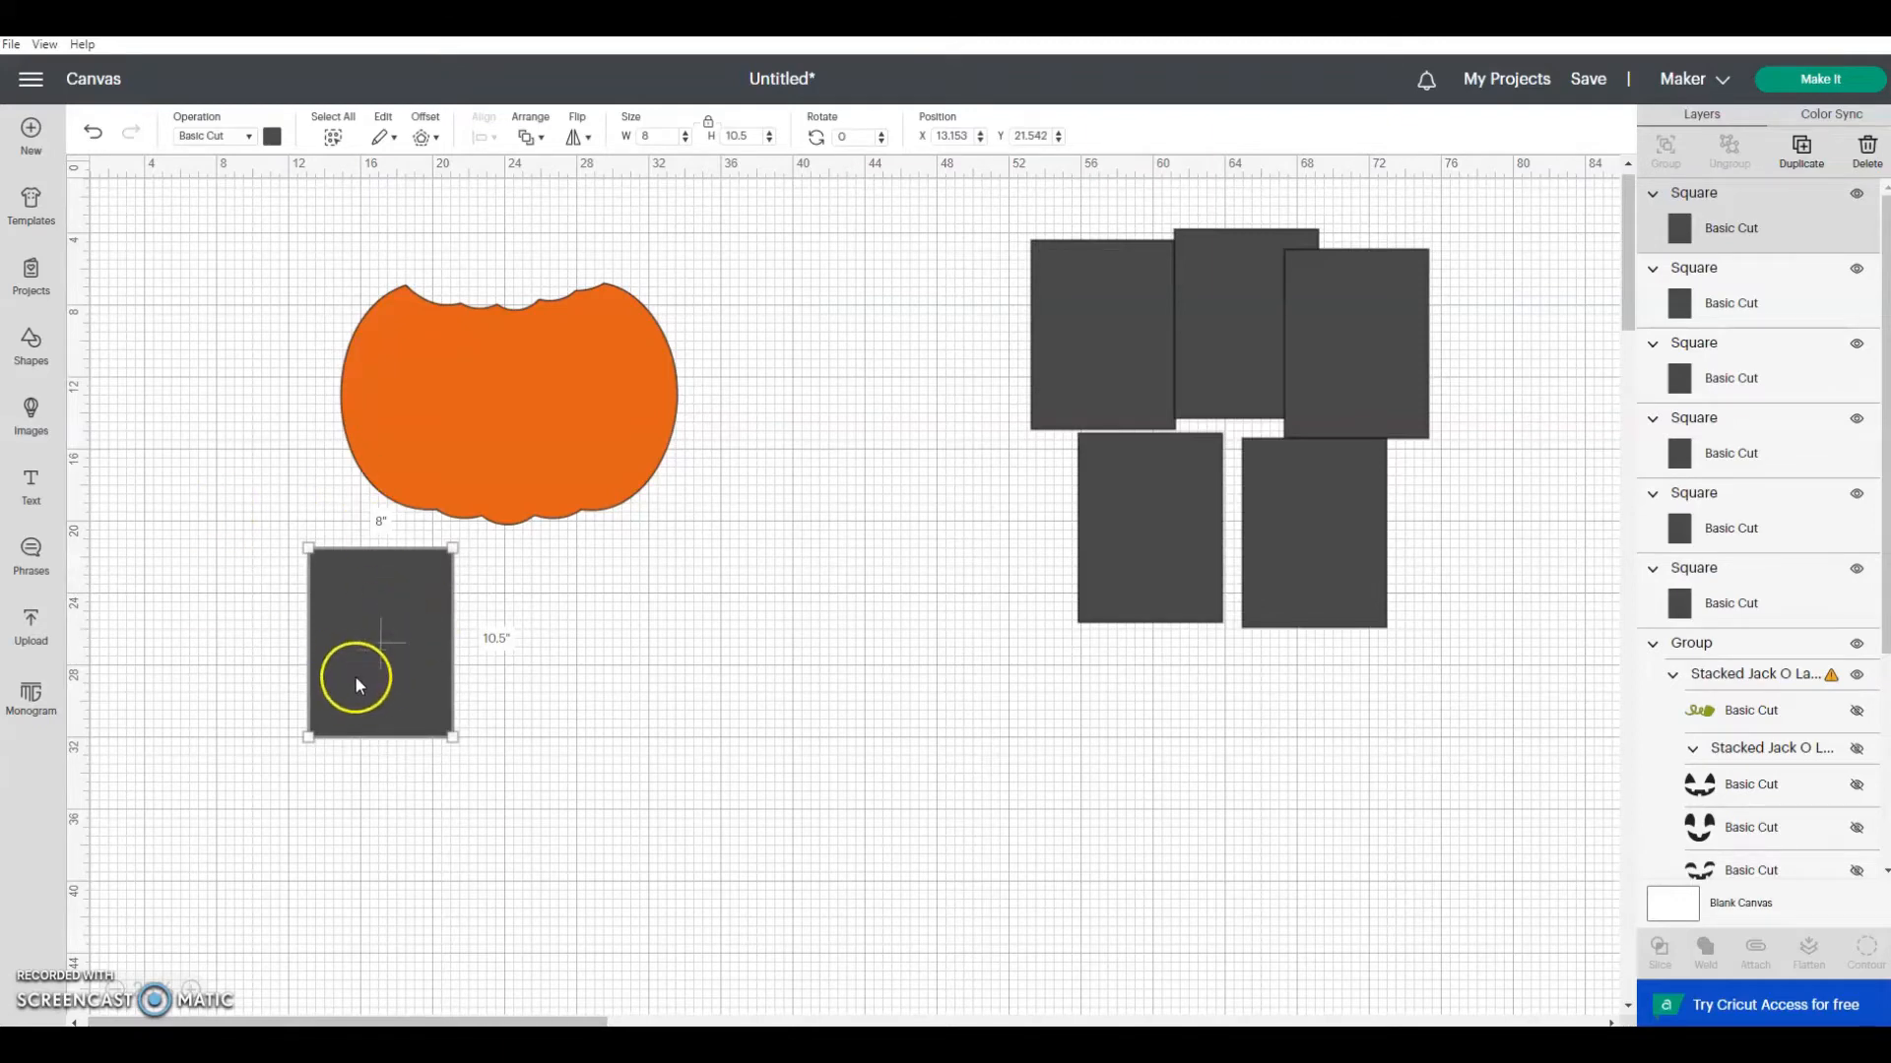
# Step: Move the rectangle over the pumpkin's lower-left area, send it to the back, and position it at about X 14.4, Y 10.8 inches
pyautogui.moveTo(387, 608); pyautogui.dragTo(388, 446)
pyautogui.rightClick(388, 444)
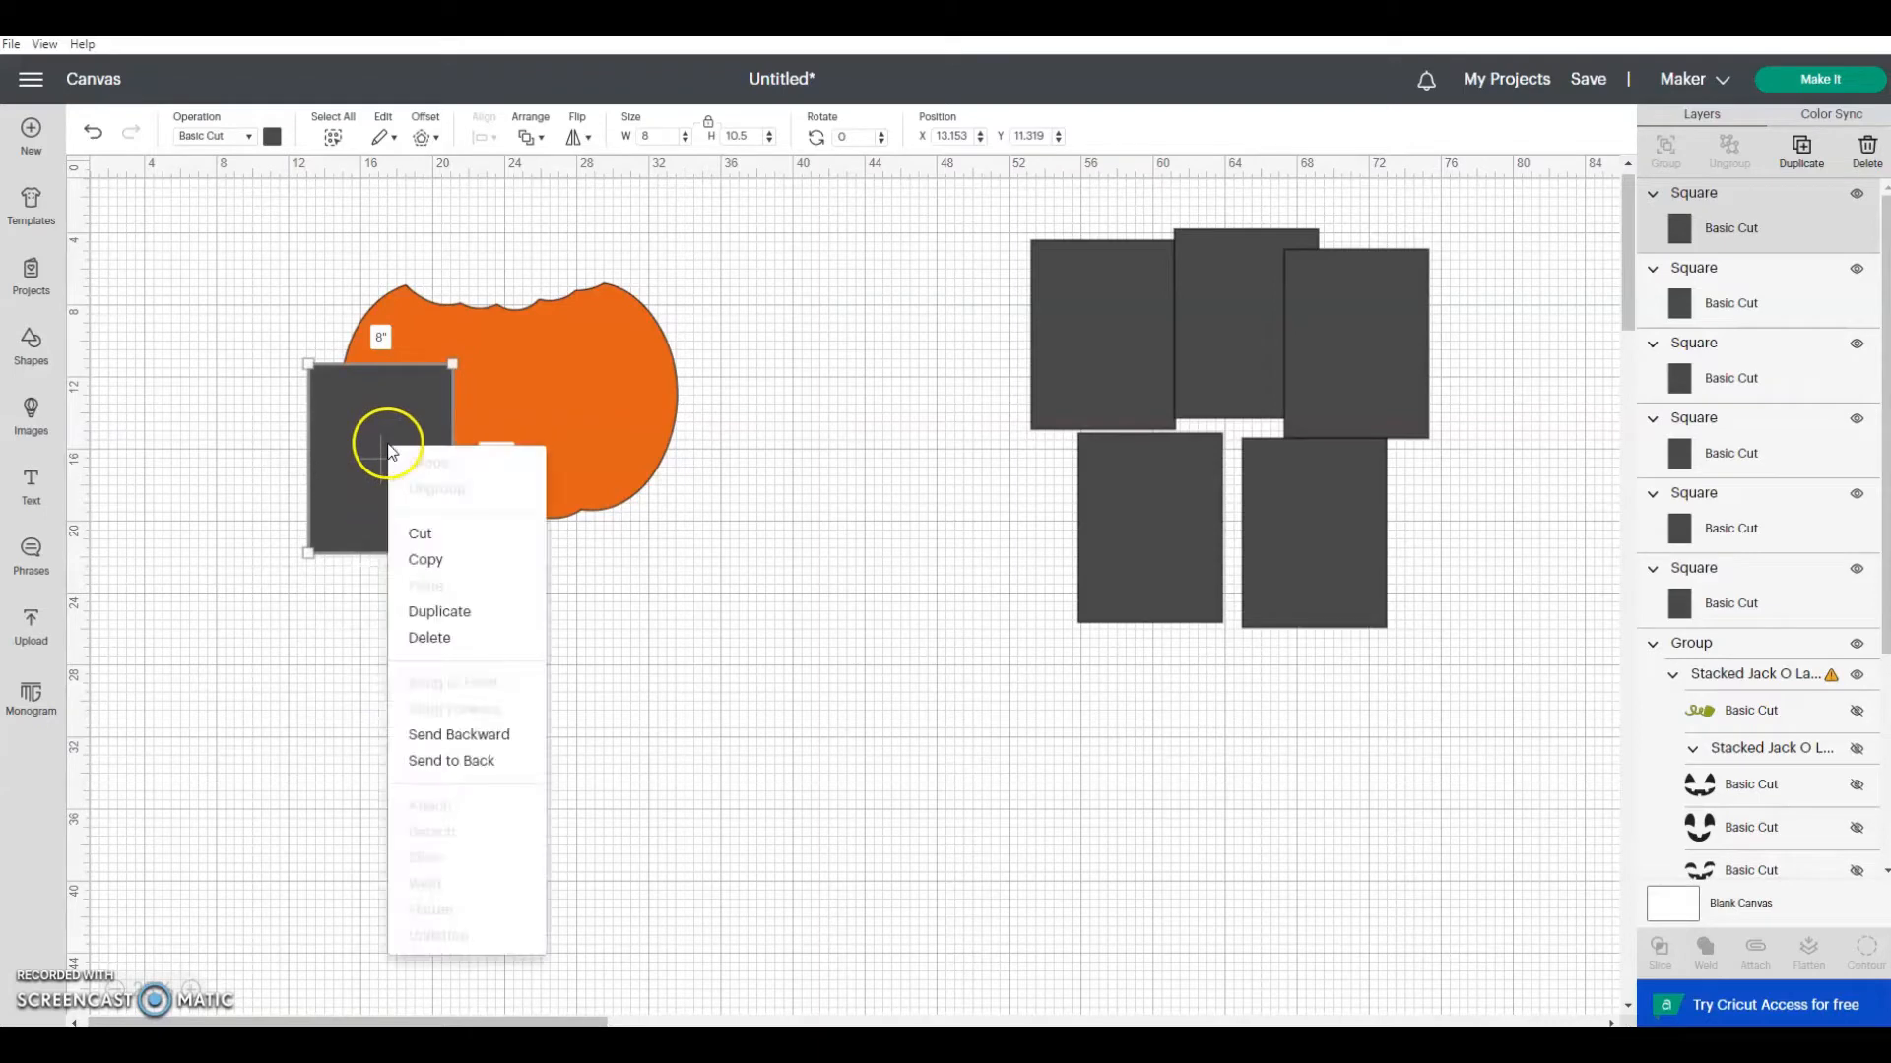
pyautogui.click(460, 736)
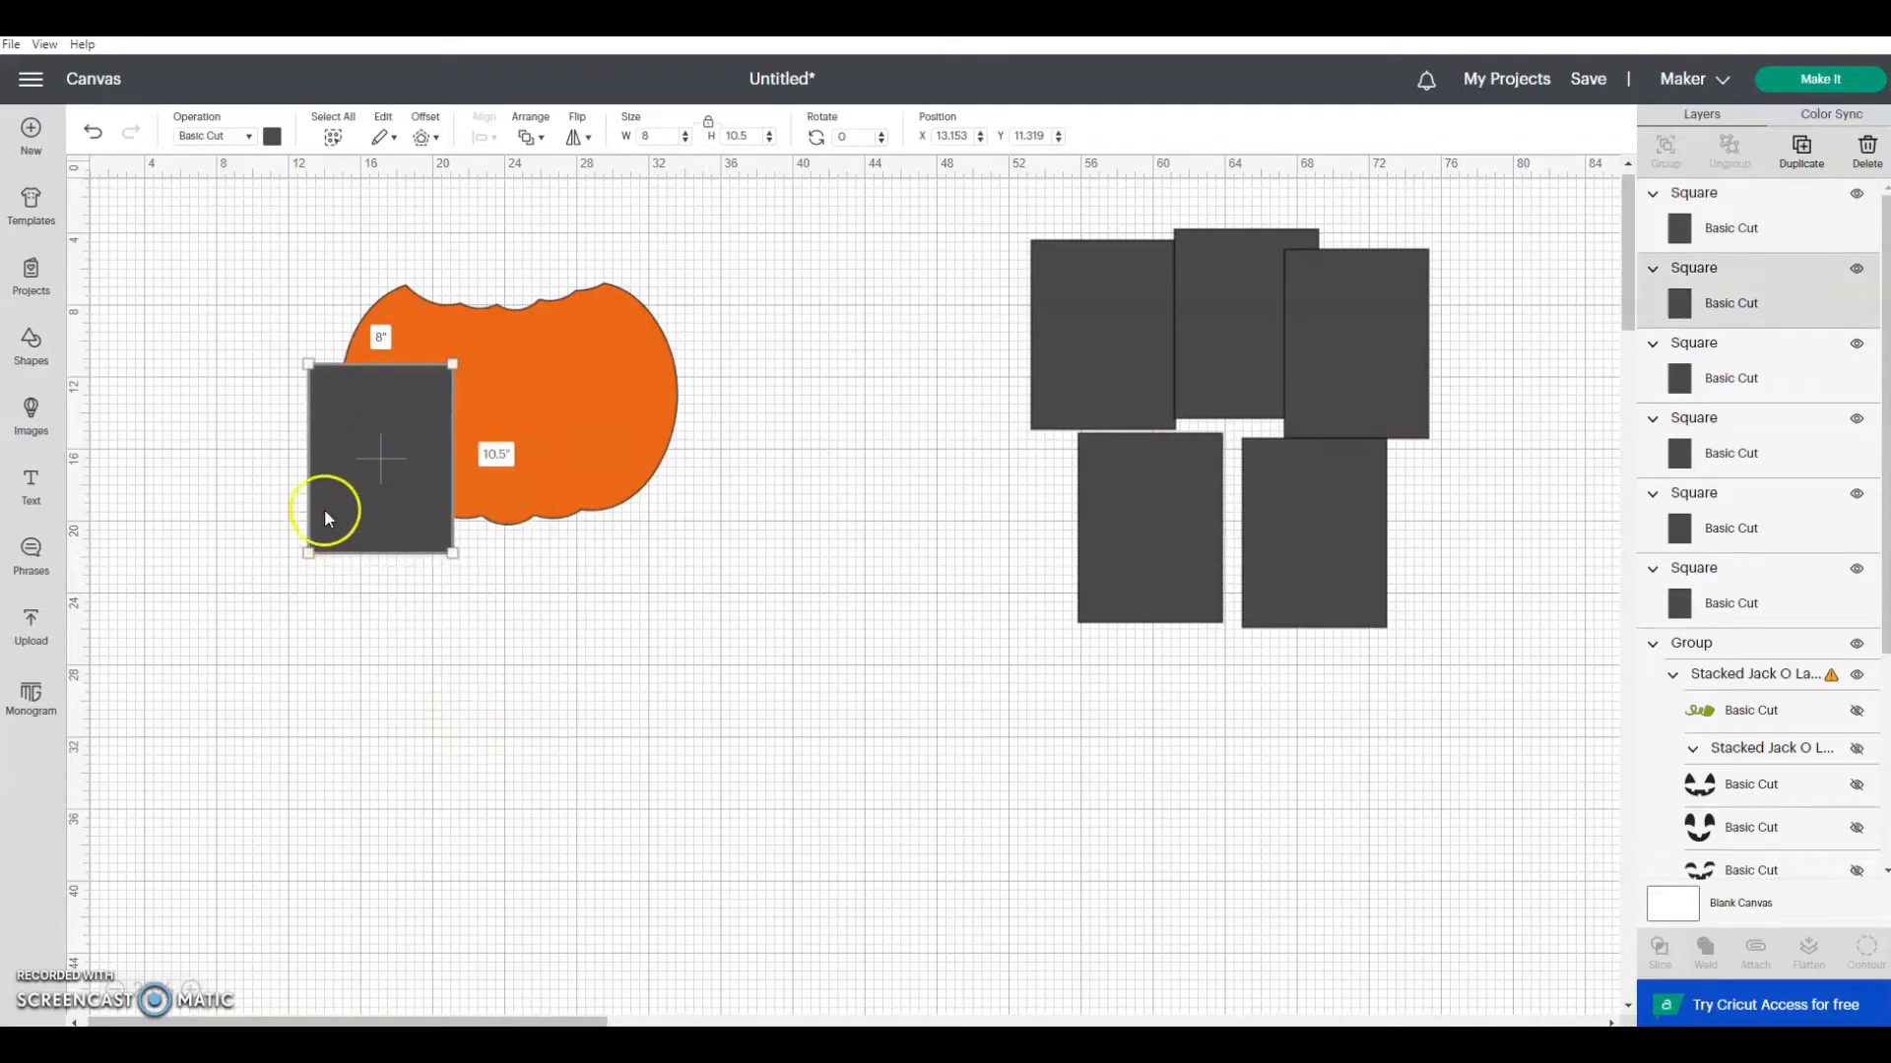
pyautogui.rightClick(394, 448)
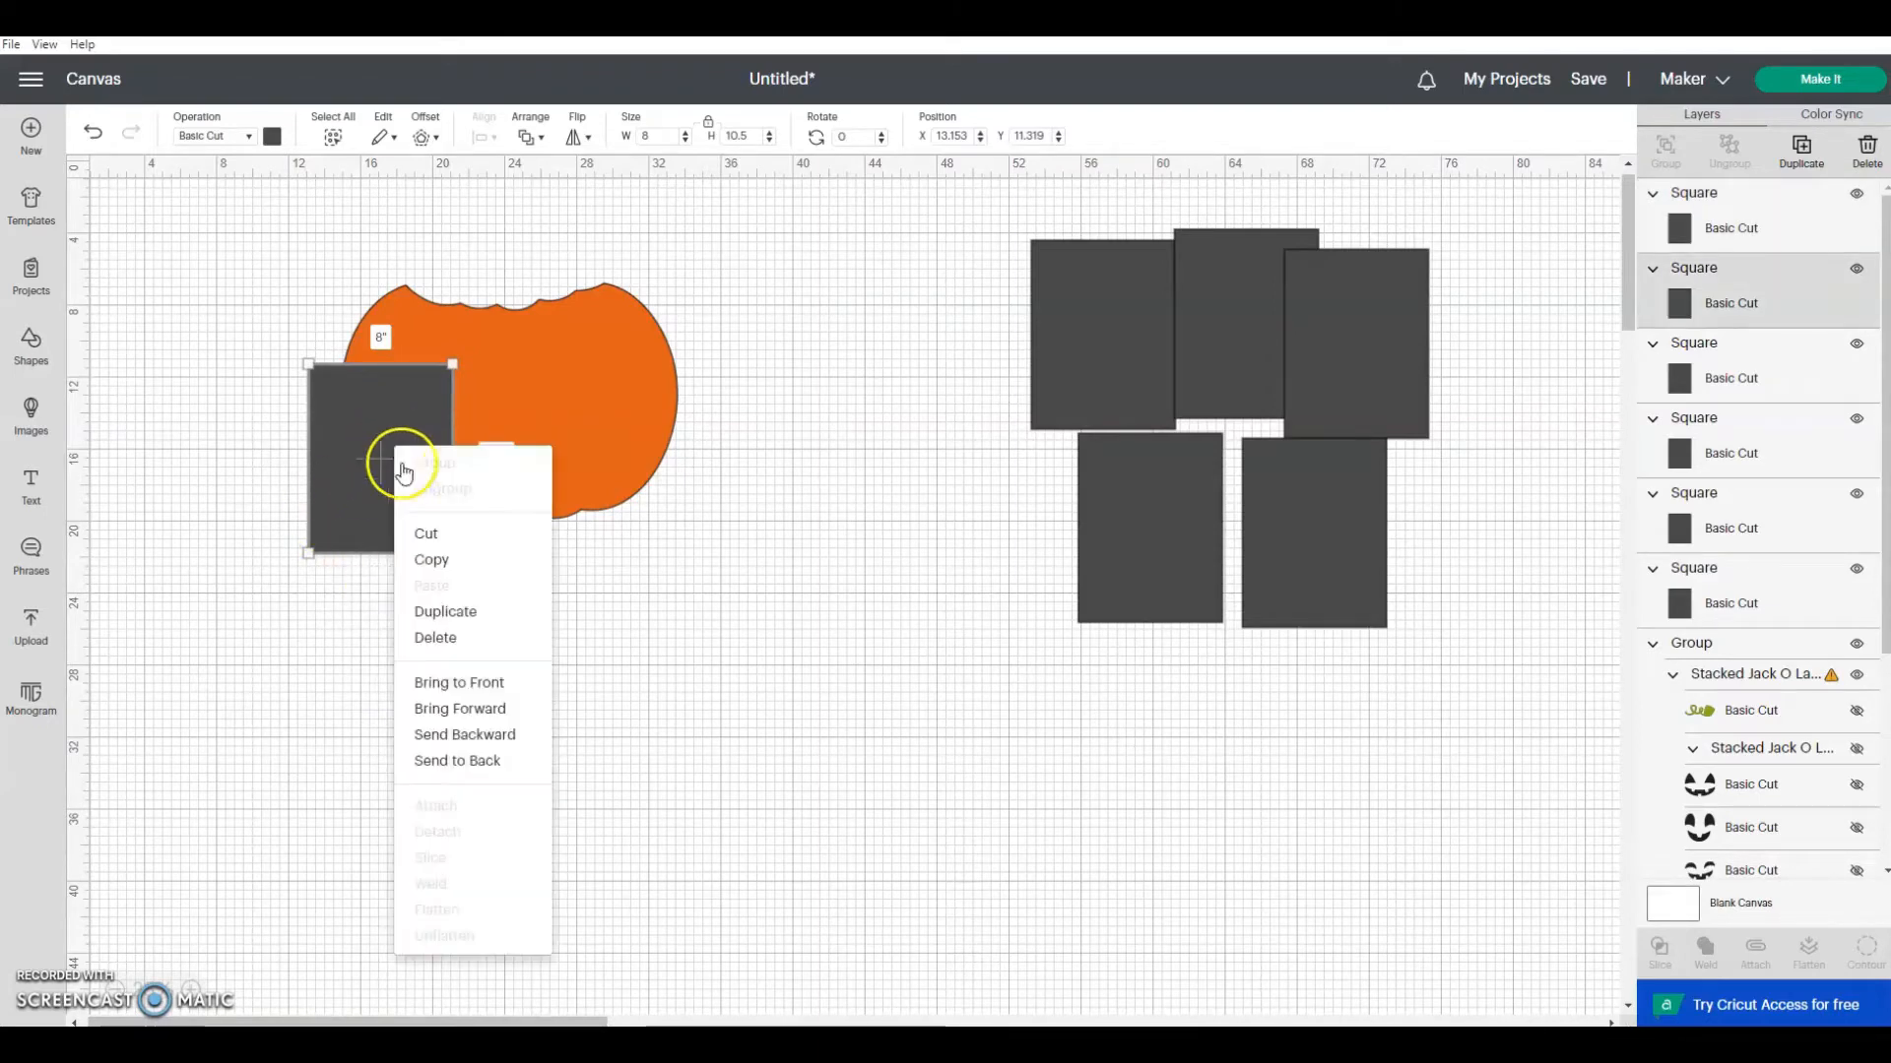
pyautogui.click(463, 768)
pyautogui.moveTo(335, 518)
pyautogui.mouseDown()
pyautogui.moveTo(345, 488)
pyautogui.moveTo(358, 532)
pyautogui.moveTo(361, 508)
pyautogui.mouseUp()
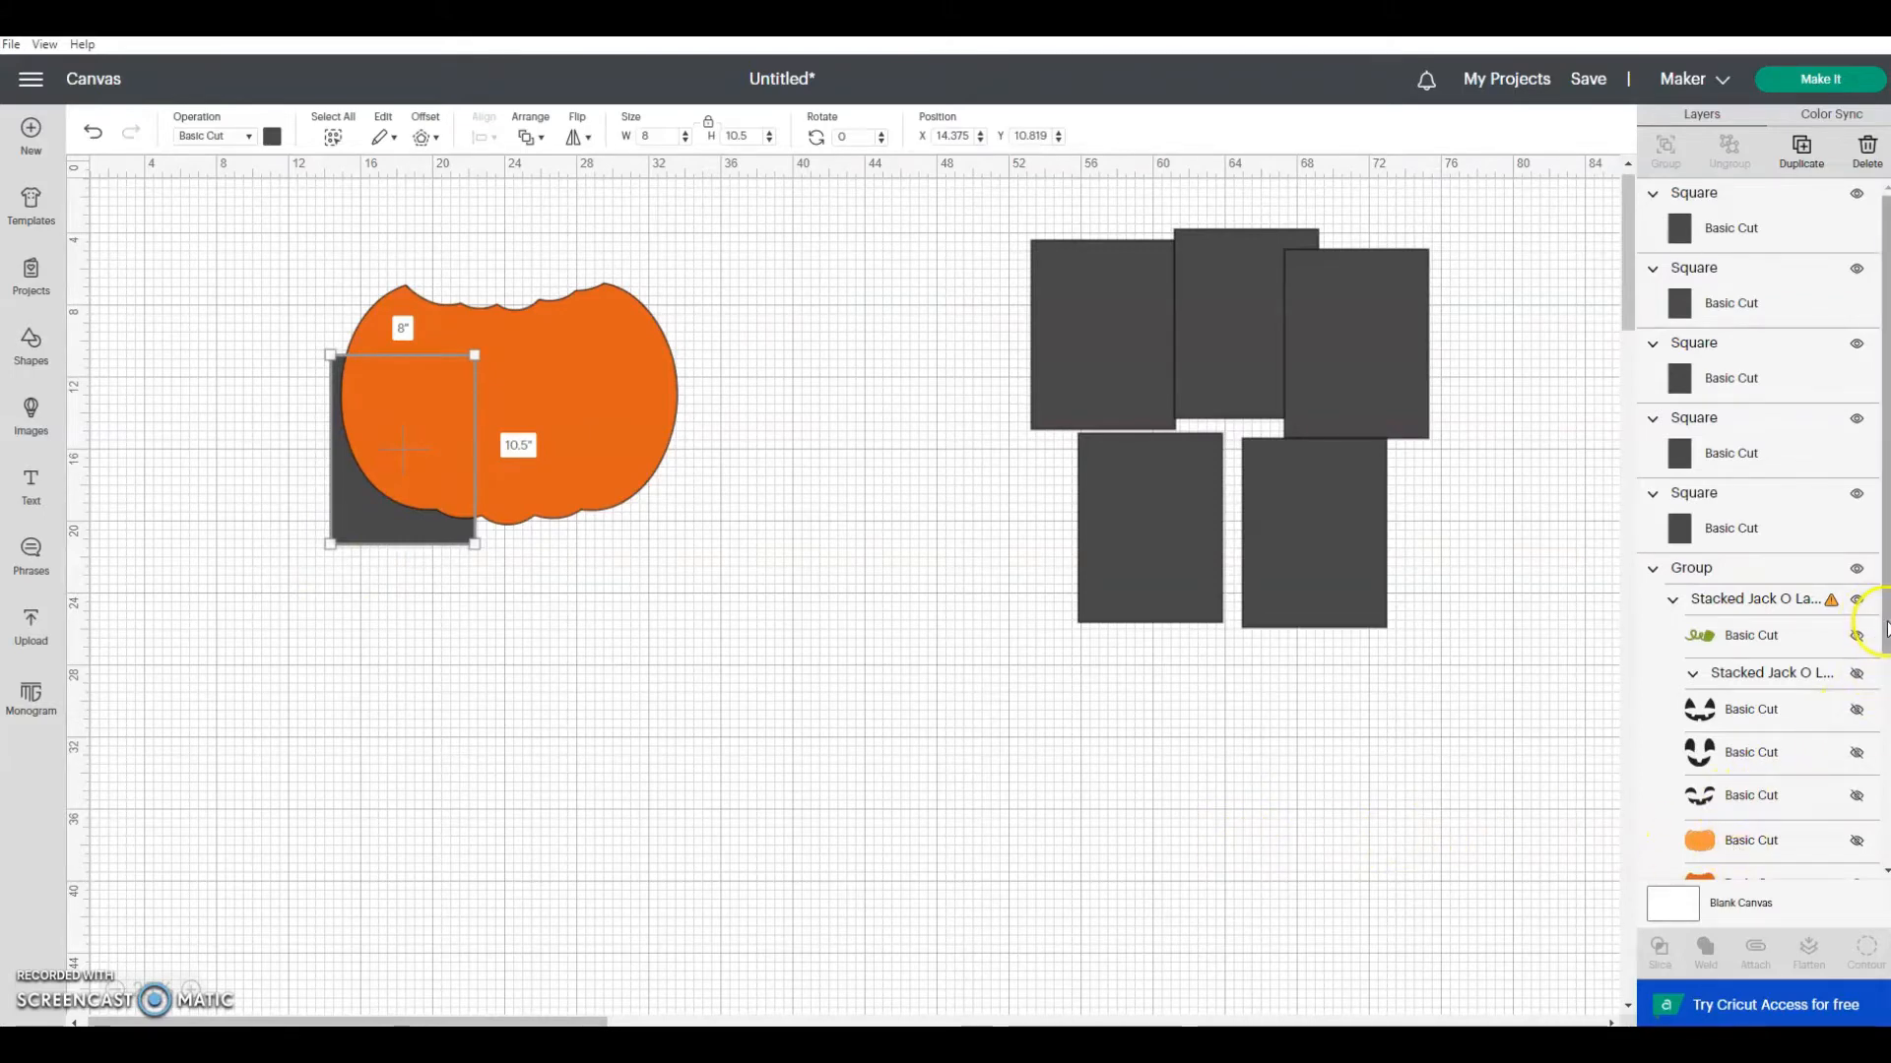
# Step: Slice the dark orange pumpkin with the rectangle behind it and delete the leftover outer part of the rectangle
pyautogui.scroll(-3, 1861, 630)
pyautogui.keyDown('shift'); pyautogui.click(1767, 746); pyautogui.keyUp('shift')
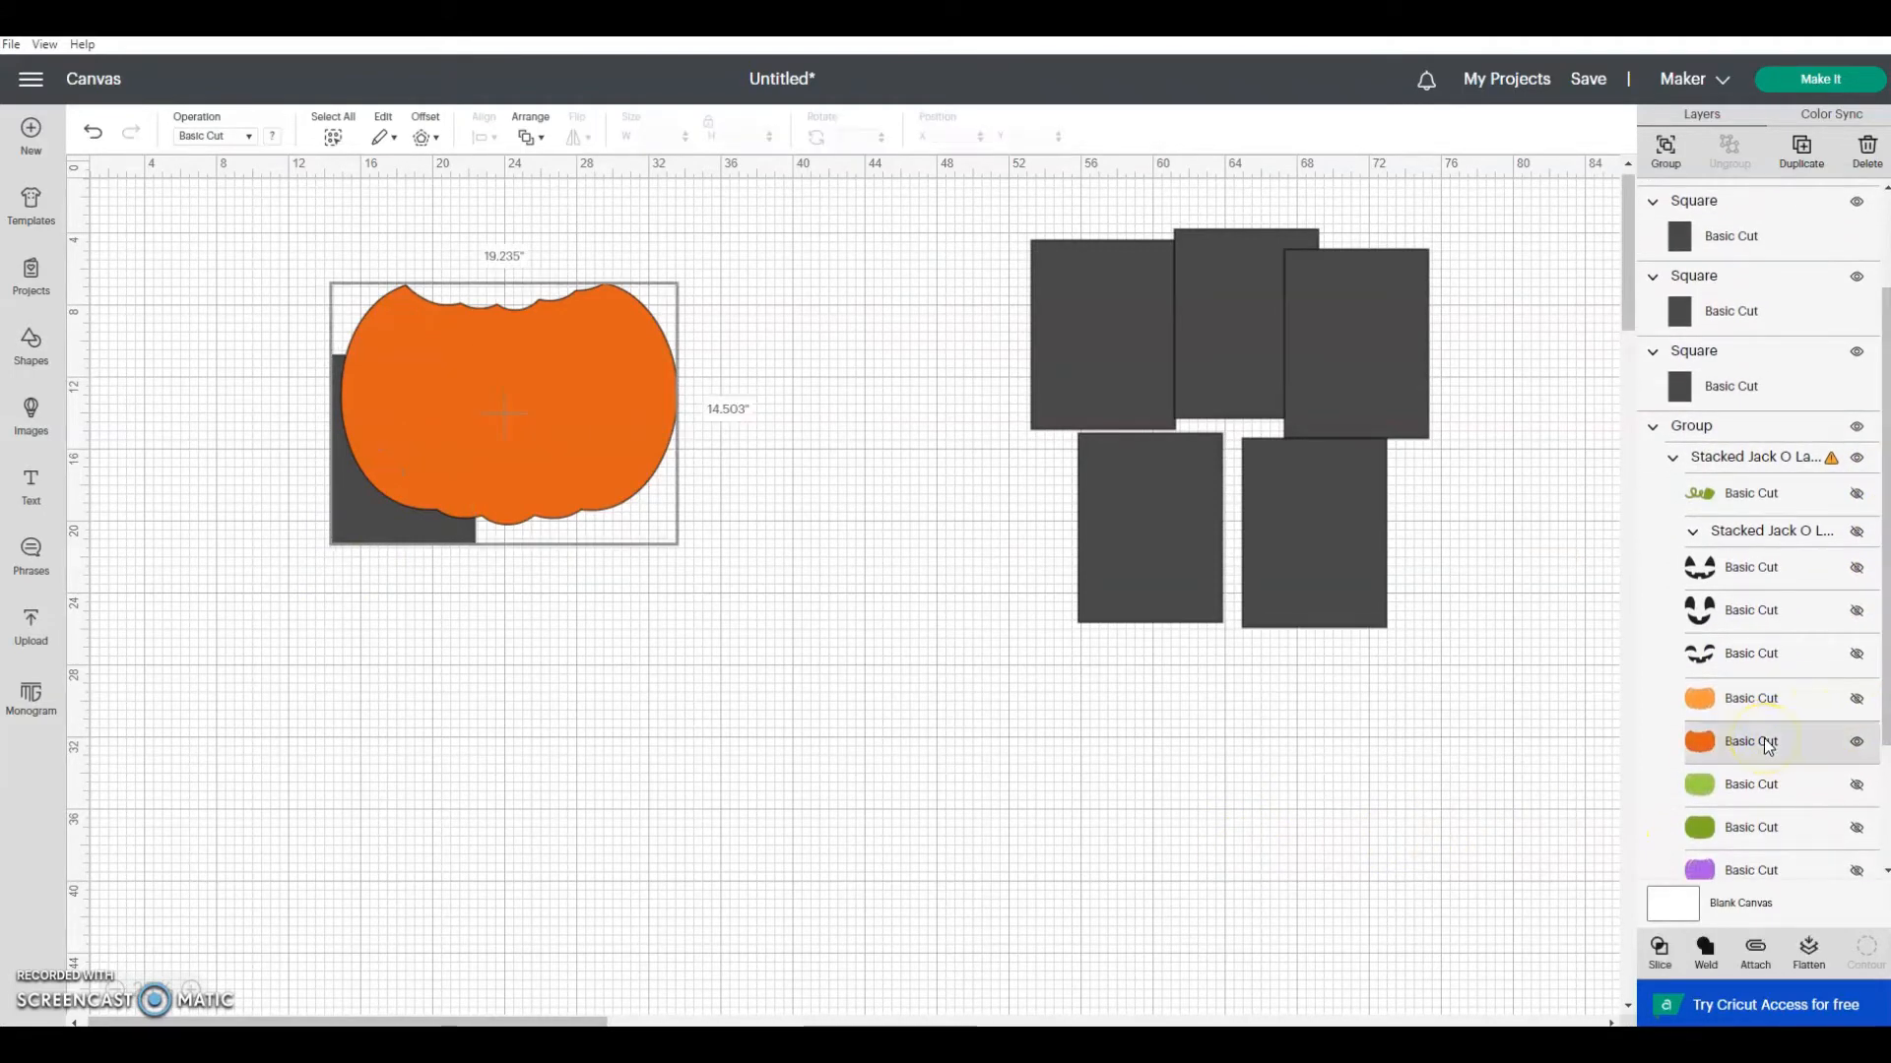
pyautogui.click(1661, 953)
pyautogui.moveTo(345, 547); pyautogui.dragTo(230, 692)
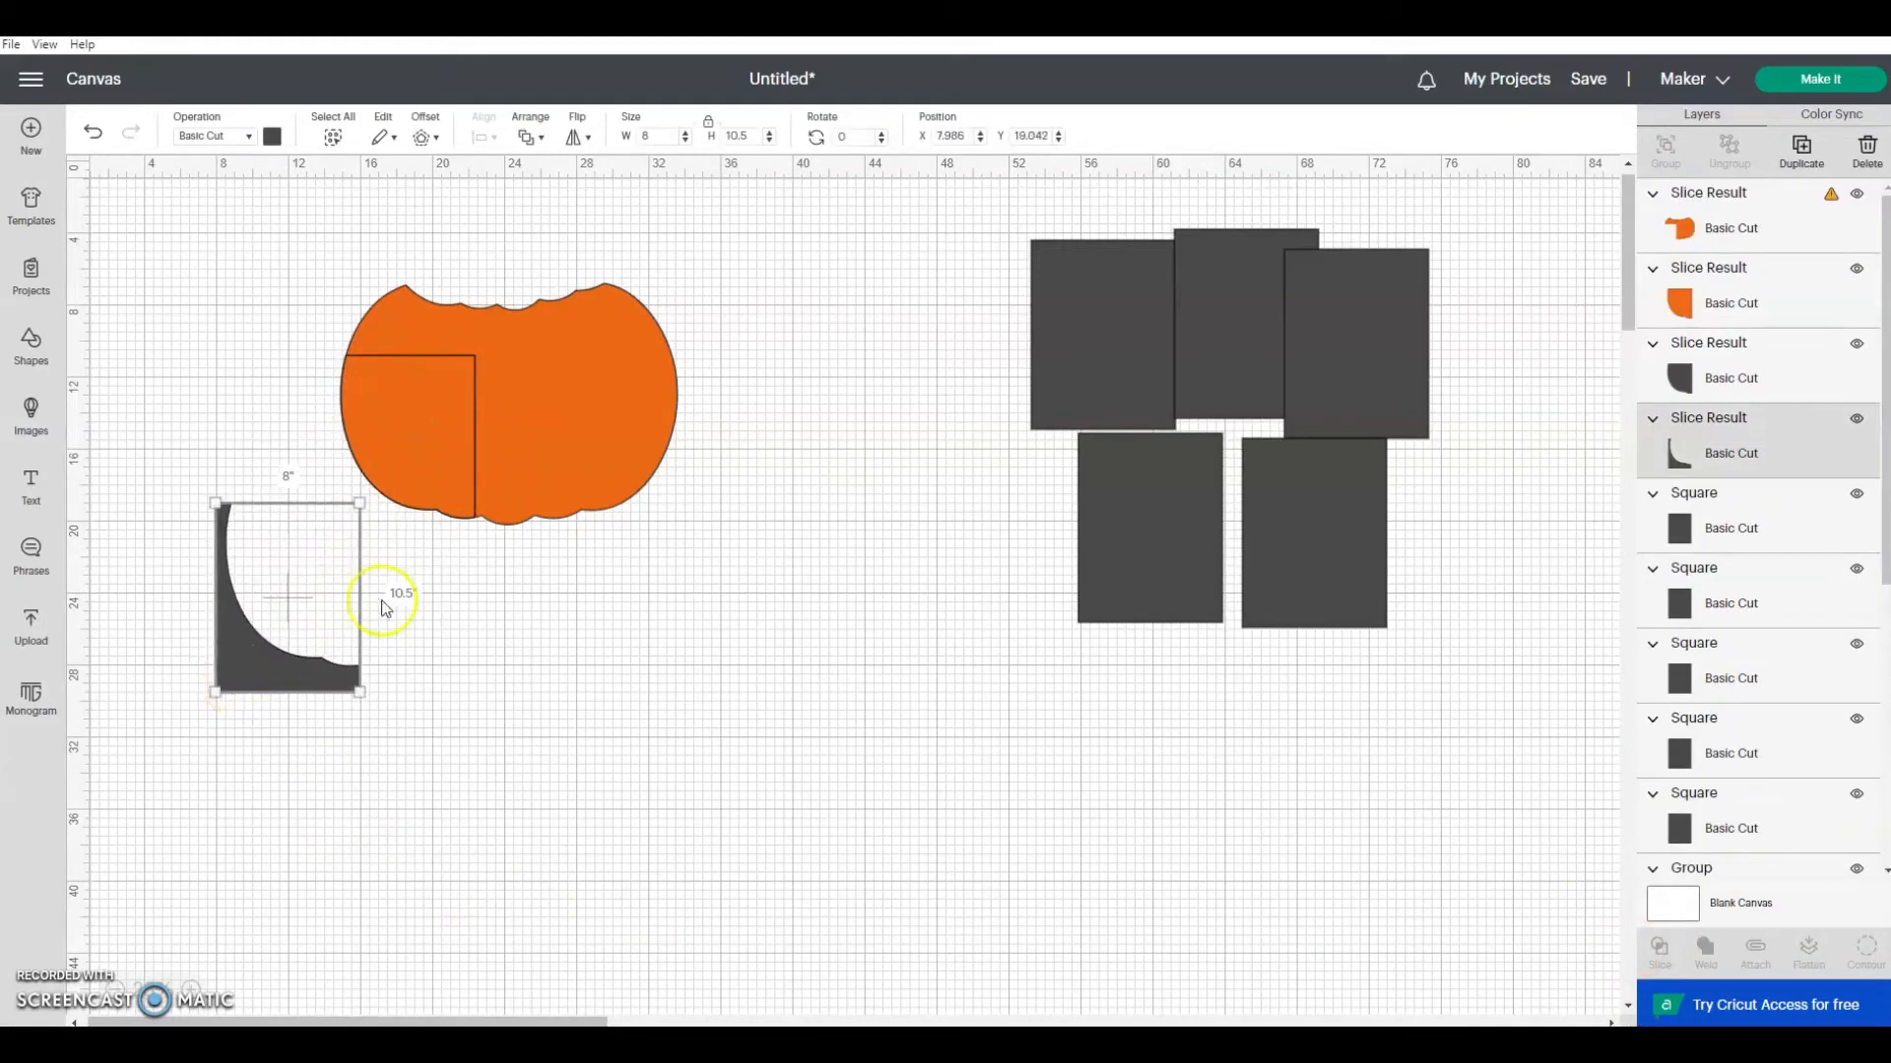
pyautogui.click(1867, 155)
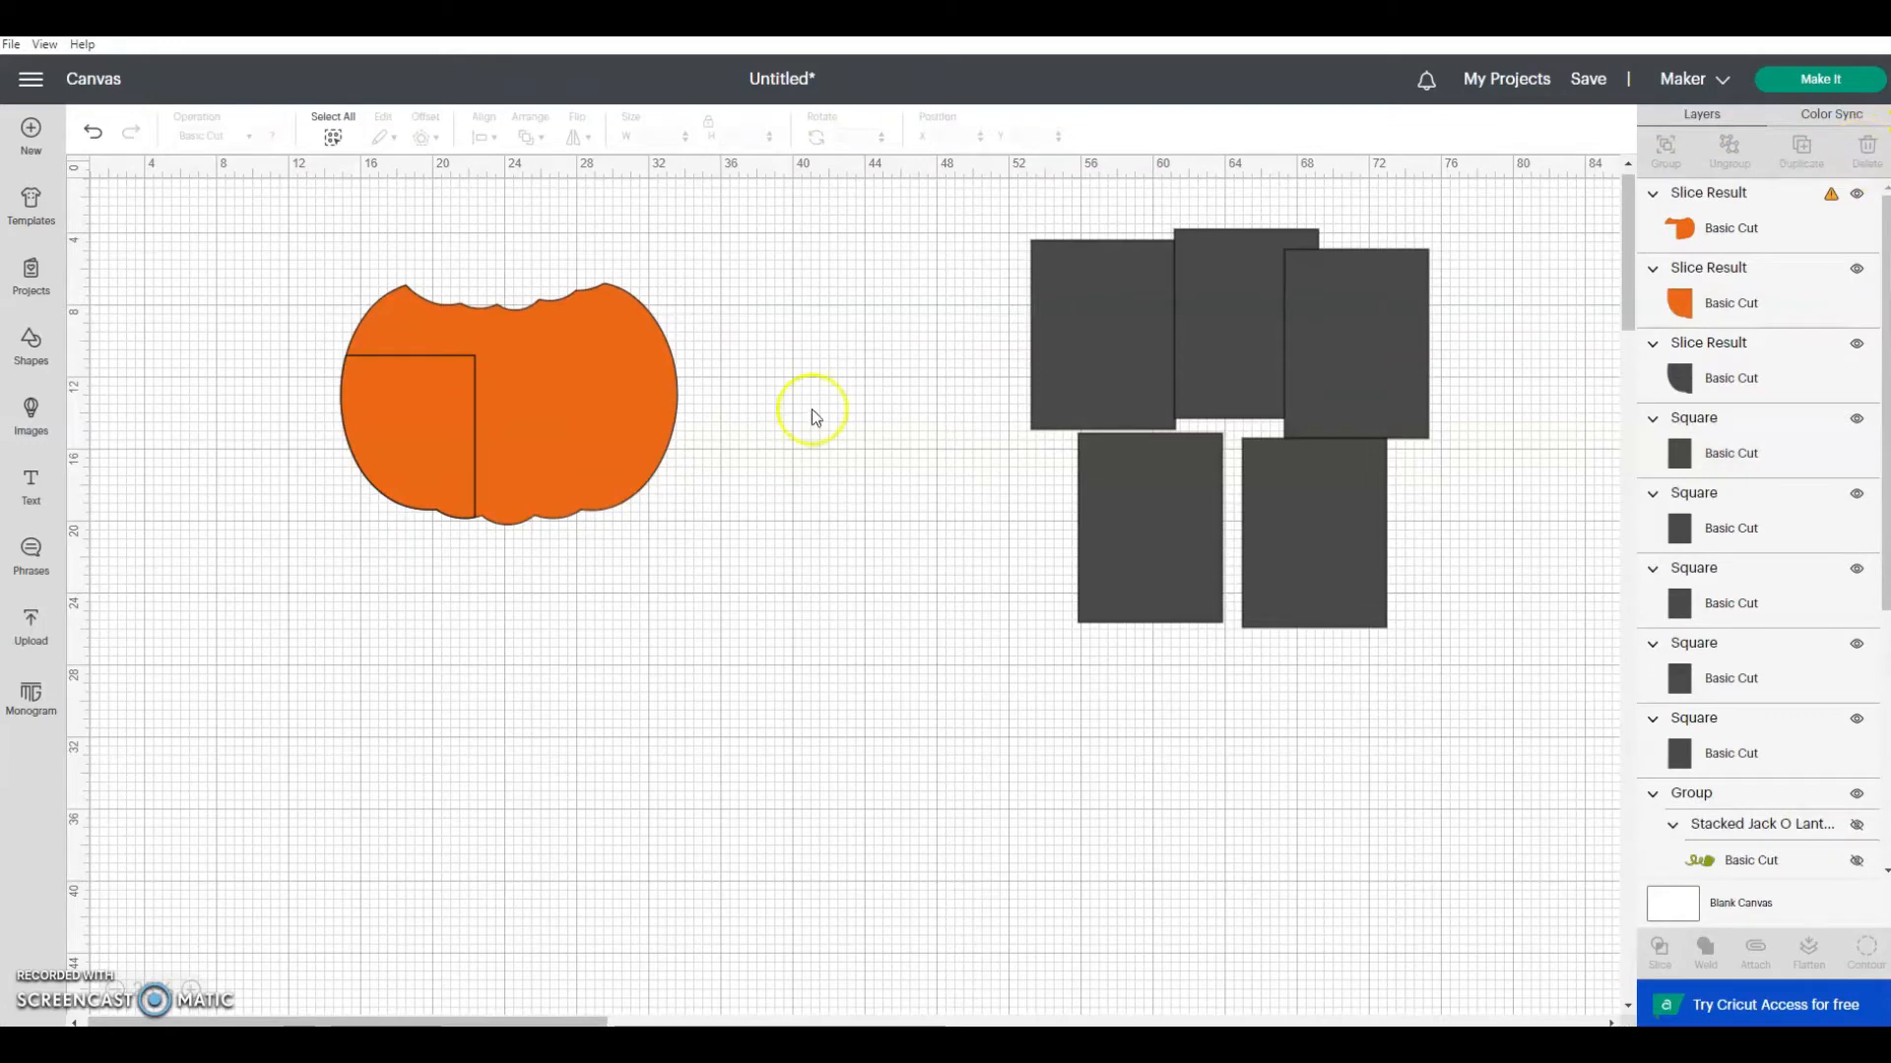
# Step: Separate the lower-left pumpkin piece, delete its dark gray copy, and move the piece to about X 9.9, Y 12.2 inches
pyautogui.moveTo(427, 456); pyautogui.dragTo(375, 517)
pyautogui.click(382, 441)
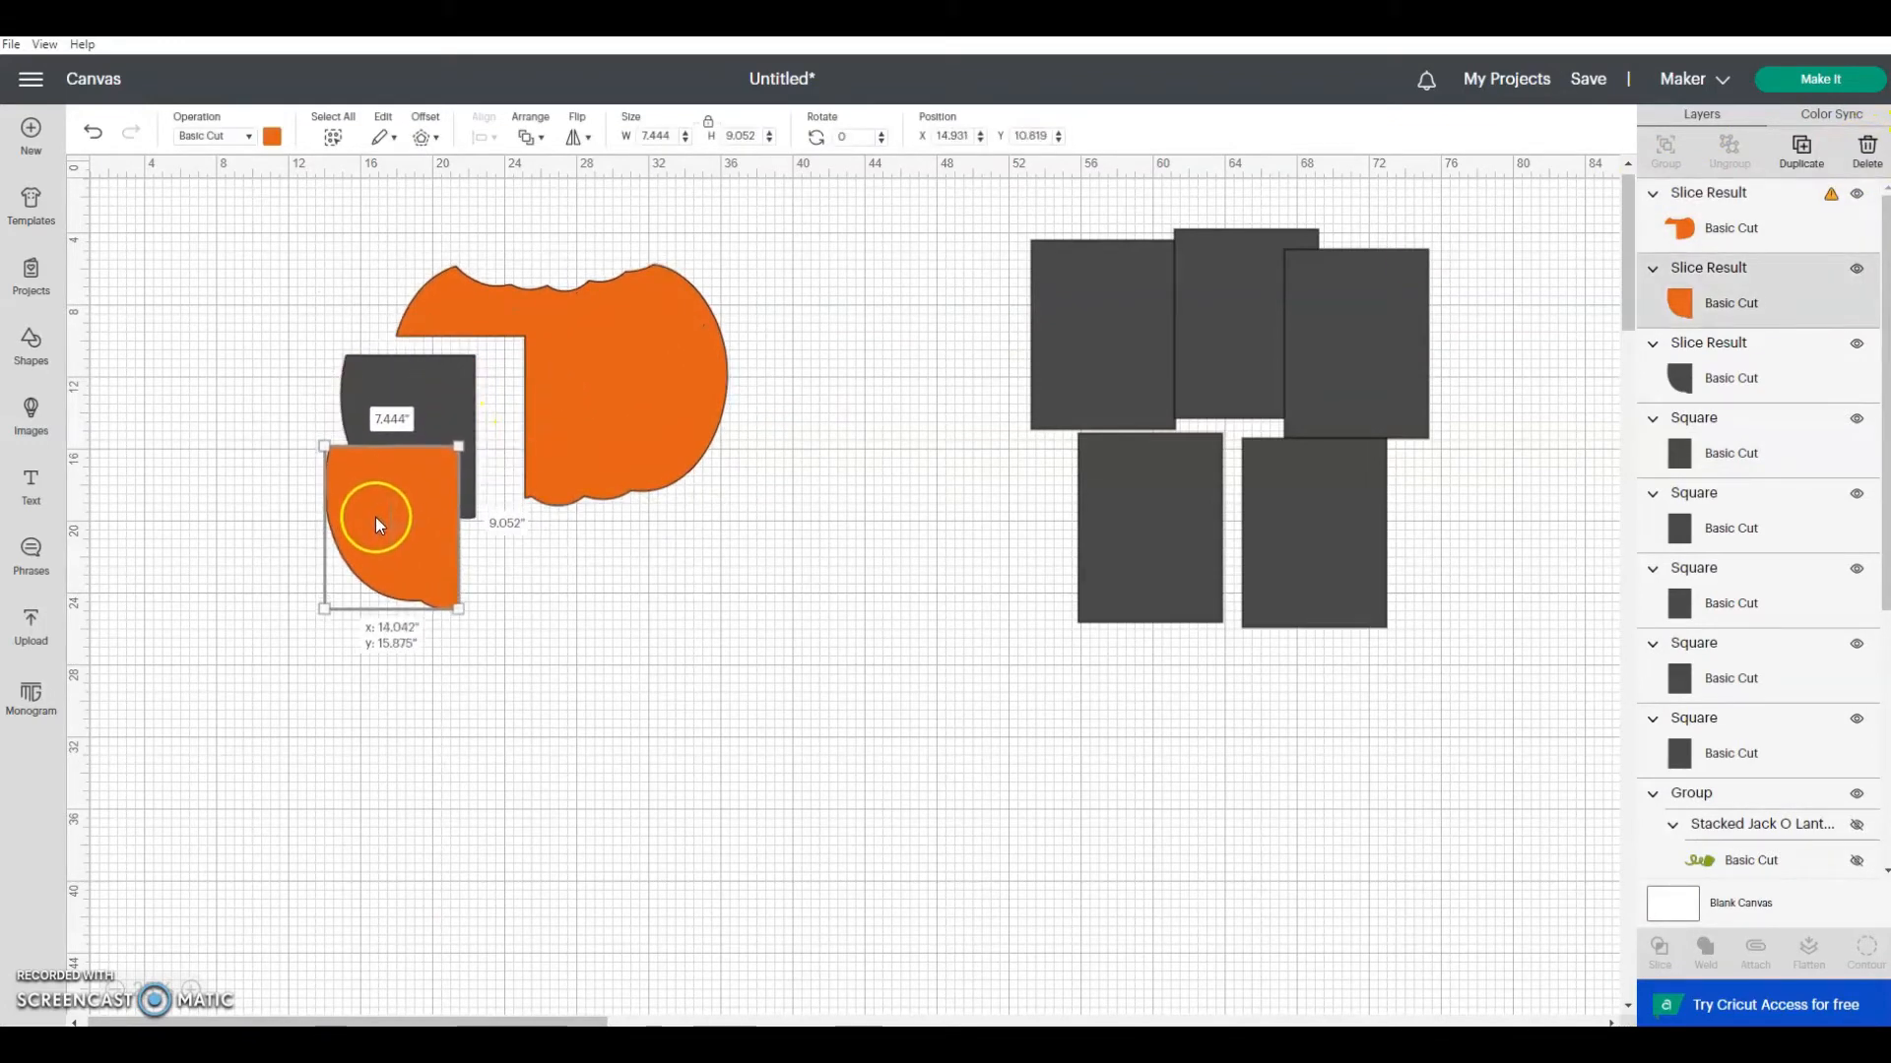
pyautogui.click(389, 380)
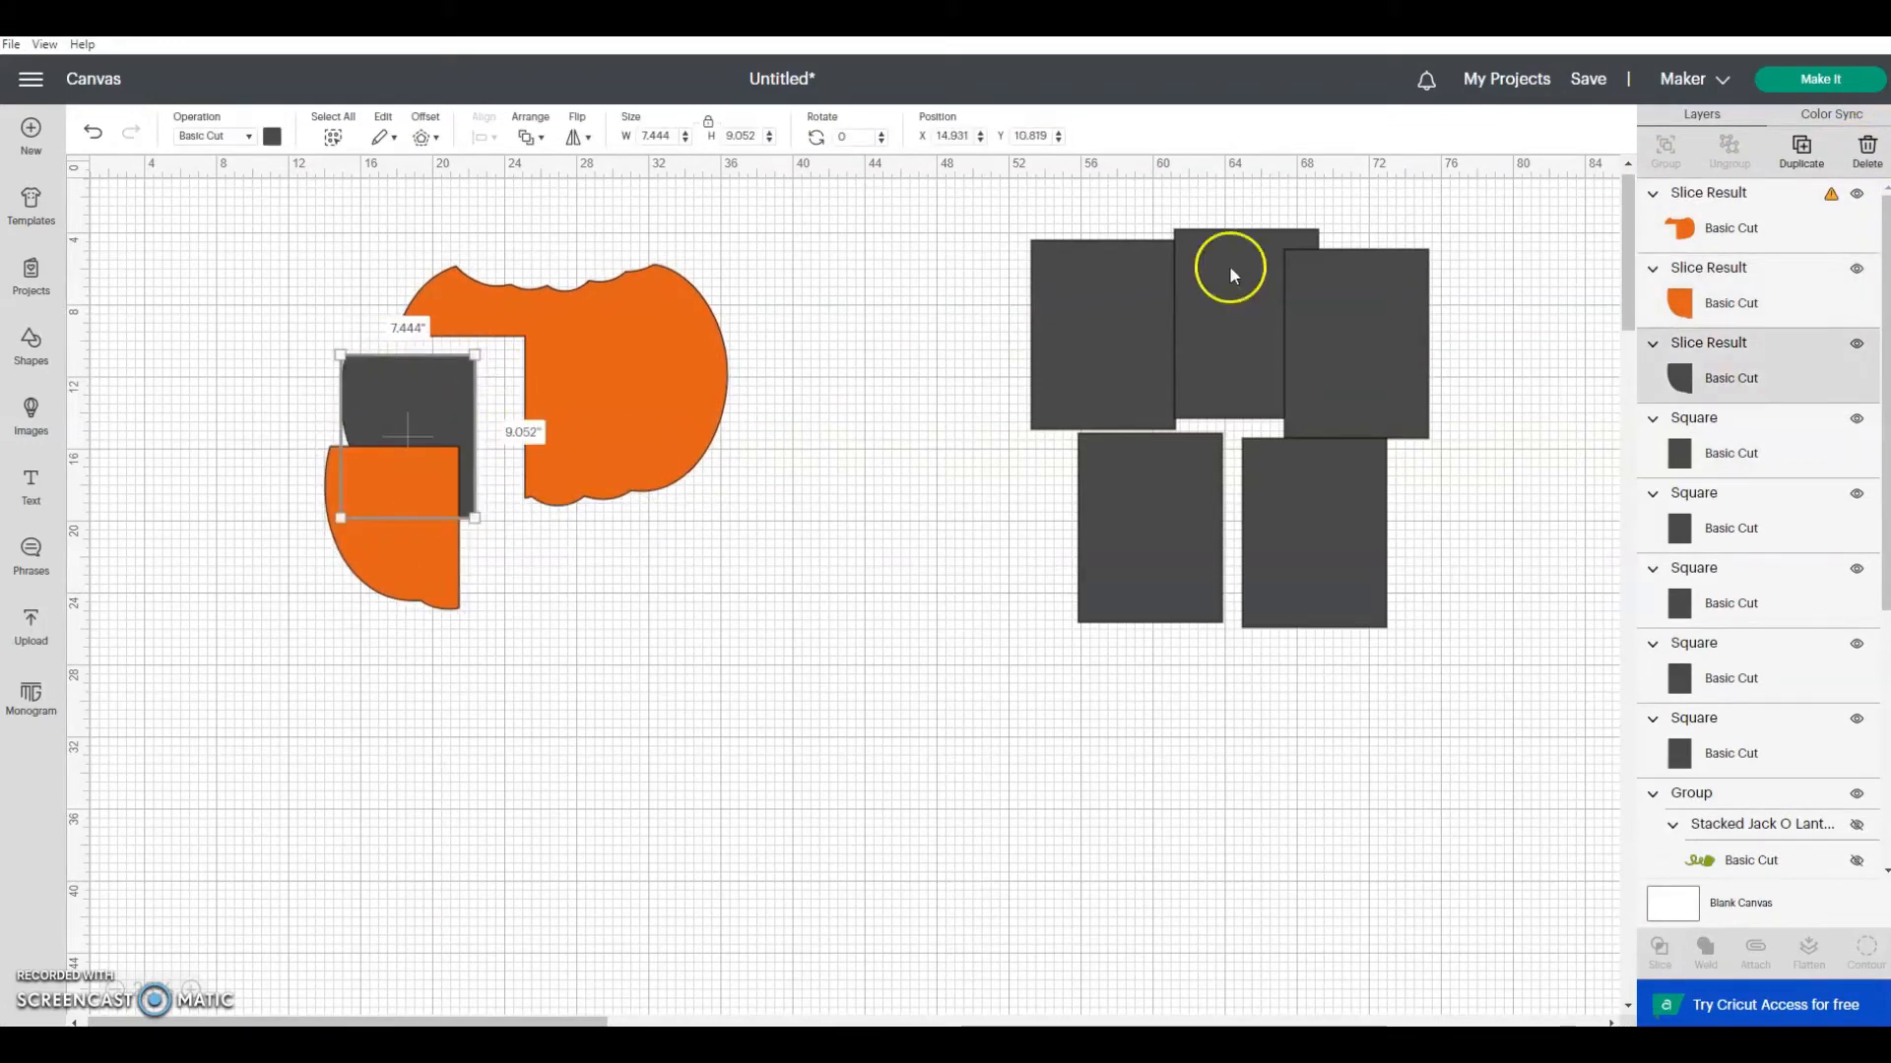
pyautogui.click(1864, 152)
pyautogui.moveTo(371, 529); pyautogui.dragTo(269, 447)
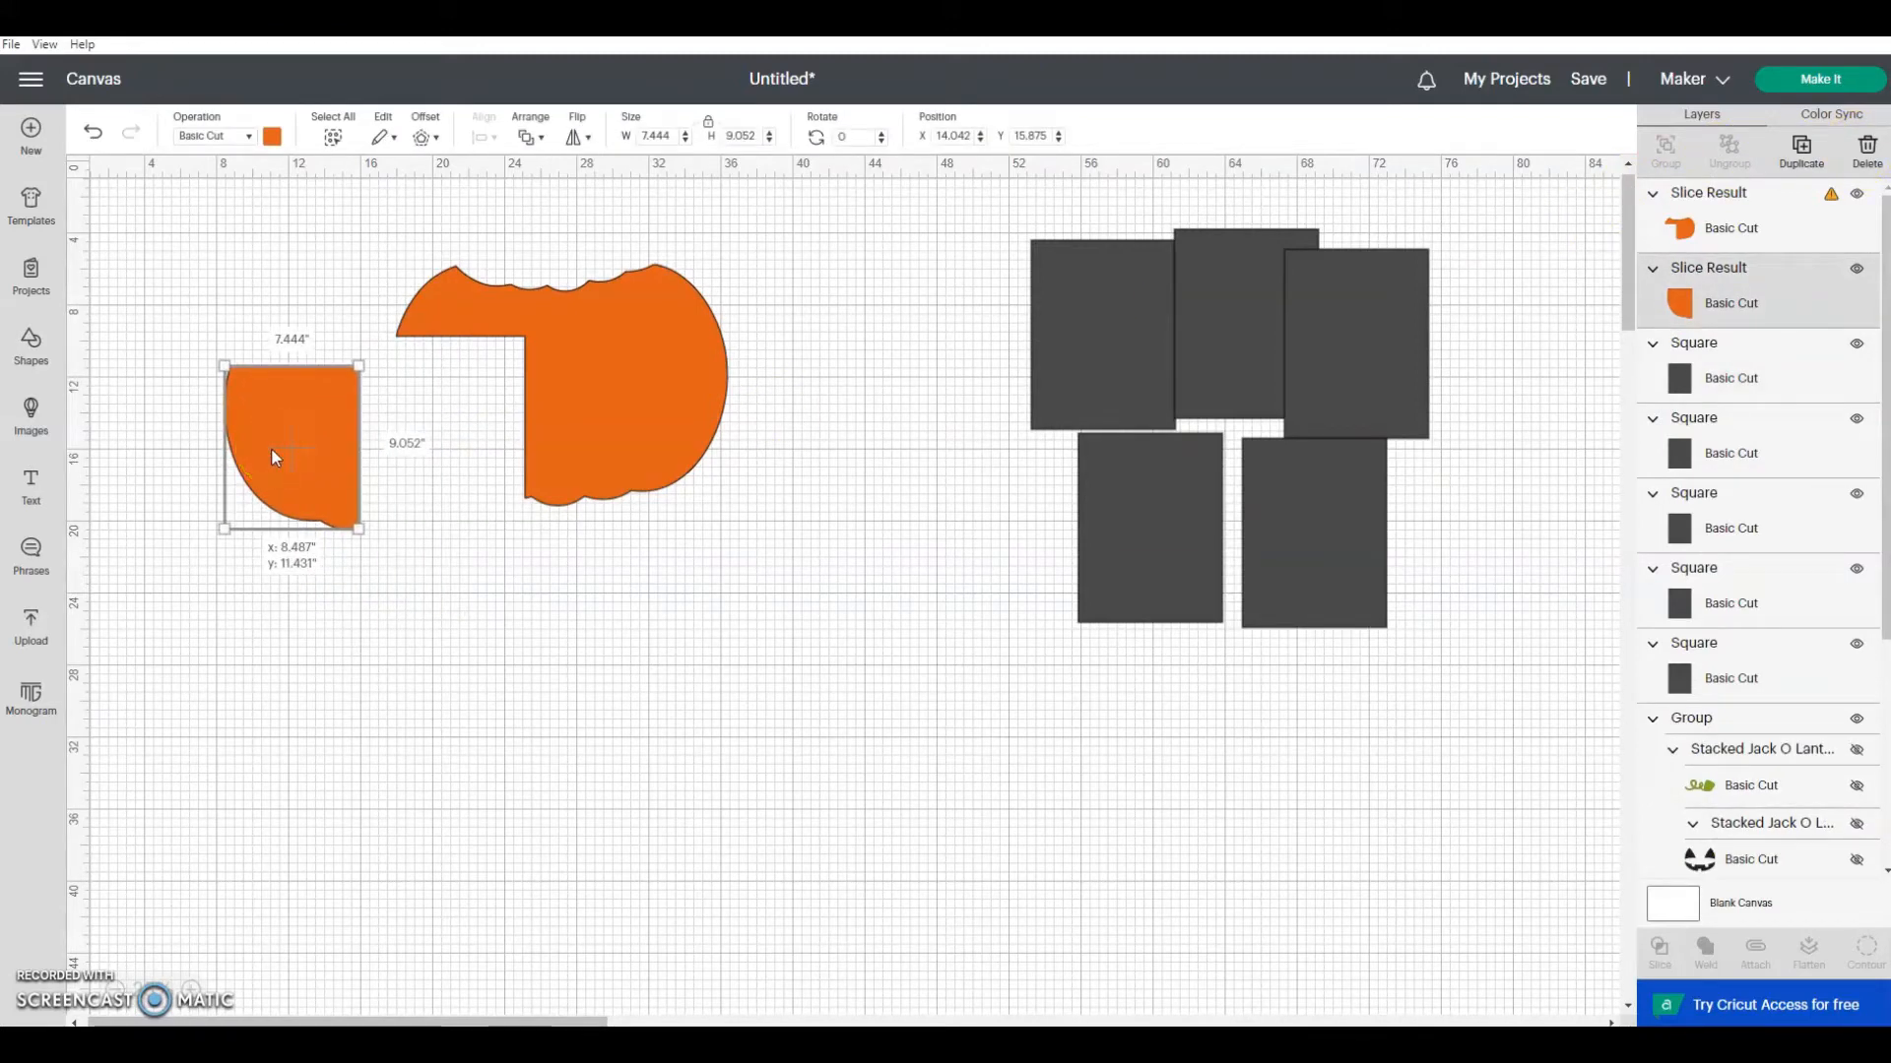
pyautogui.moveTo(269, 447); pyautogui.dragTo(297, 463)
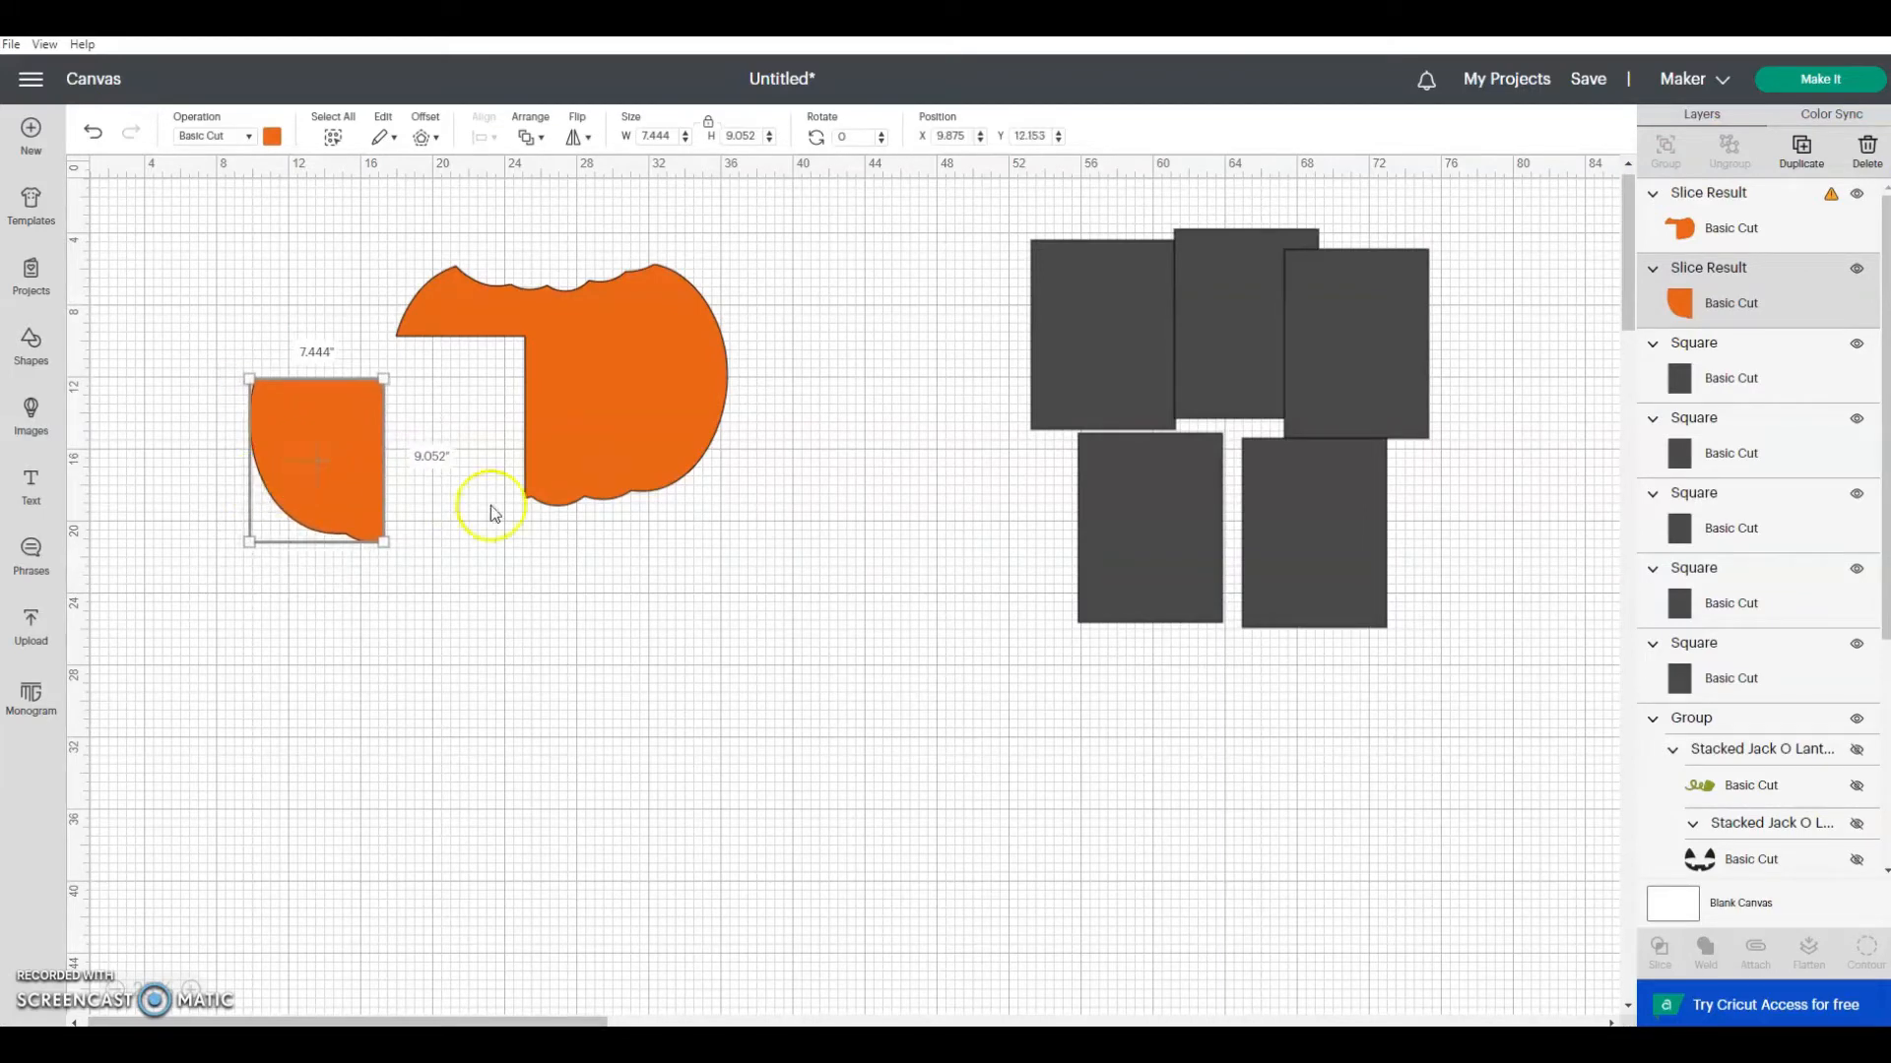
# Step: Place another rectangle behind the remaining pumpkin at about X 25.1, Y 9.4 inches, slice the two, and delete the leftover outer strip
pyautogui.moveTo(1170, 509); pyautogui.dragTo(613, 427)
pyautogui.click(703, 523)
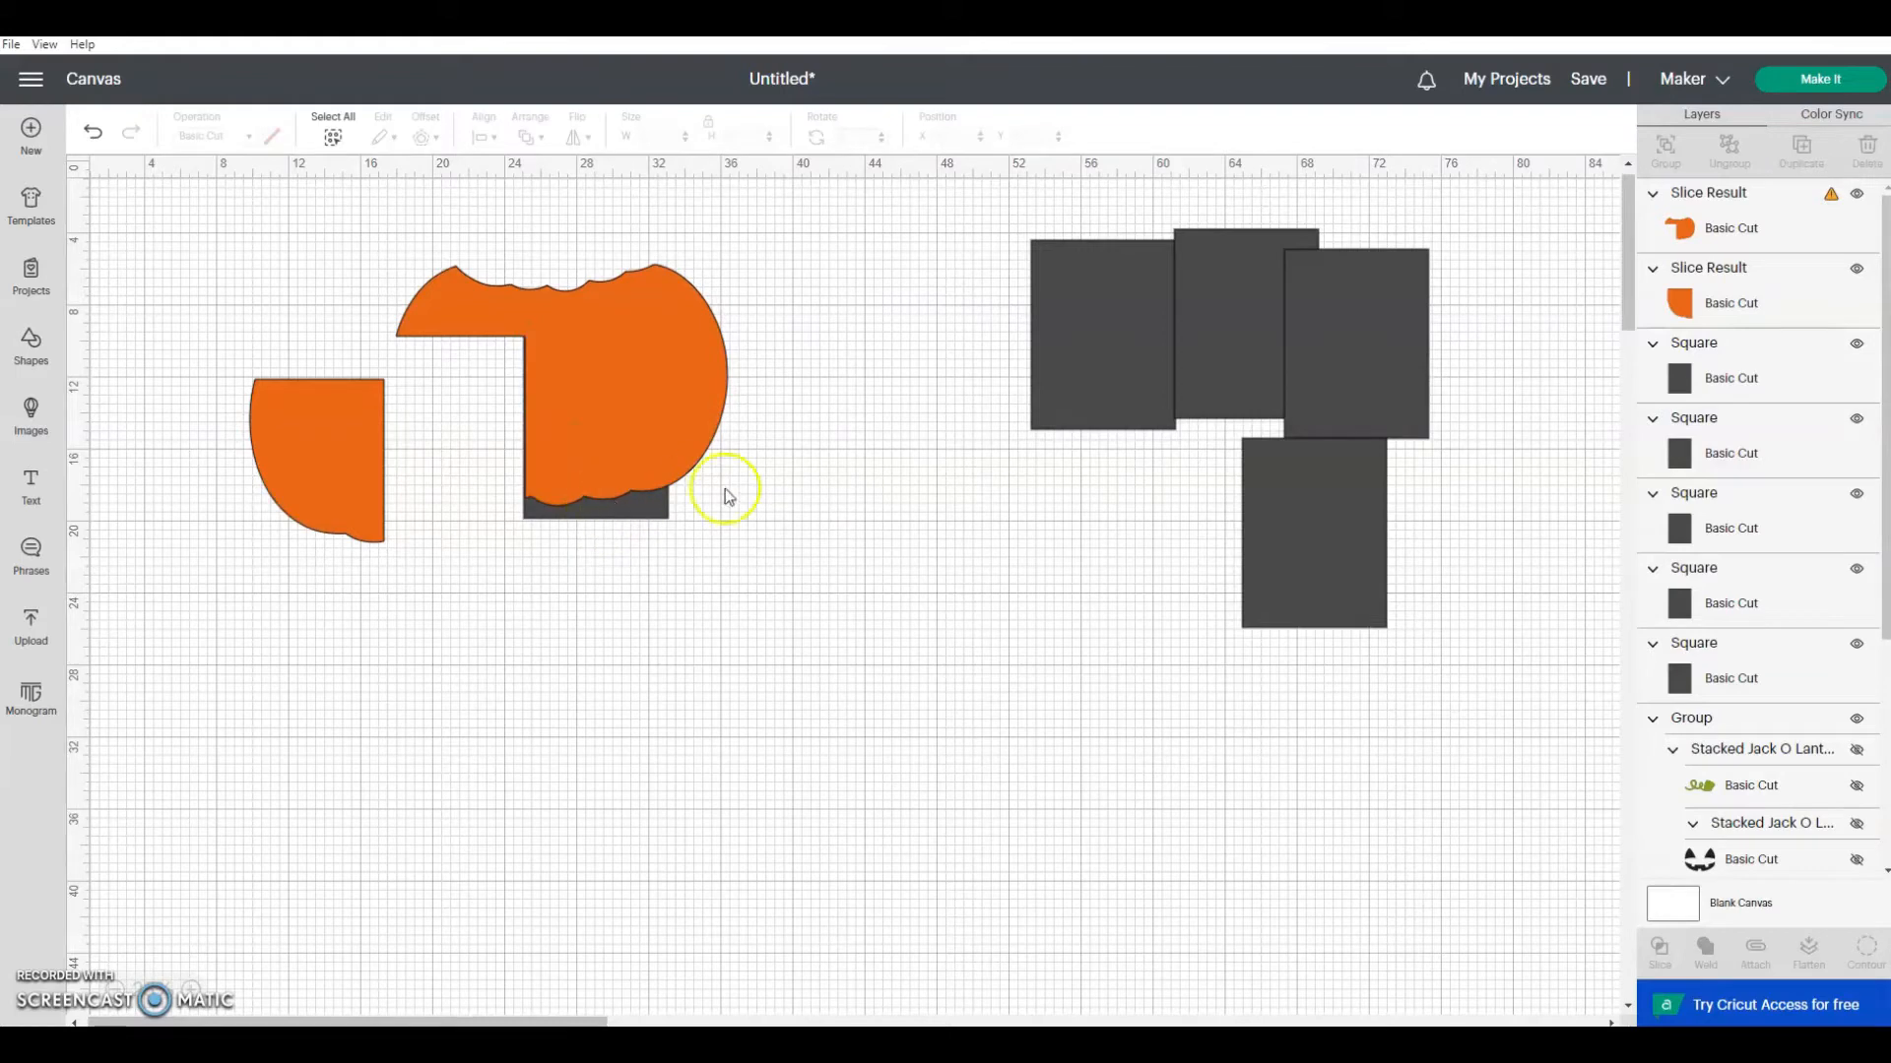
pyautogui.click(652, 510)
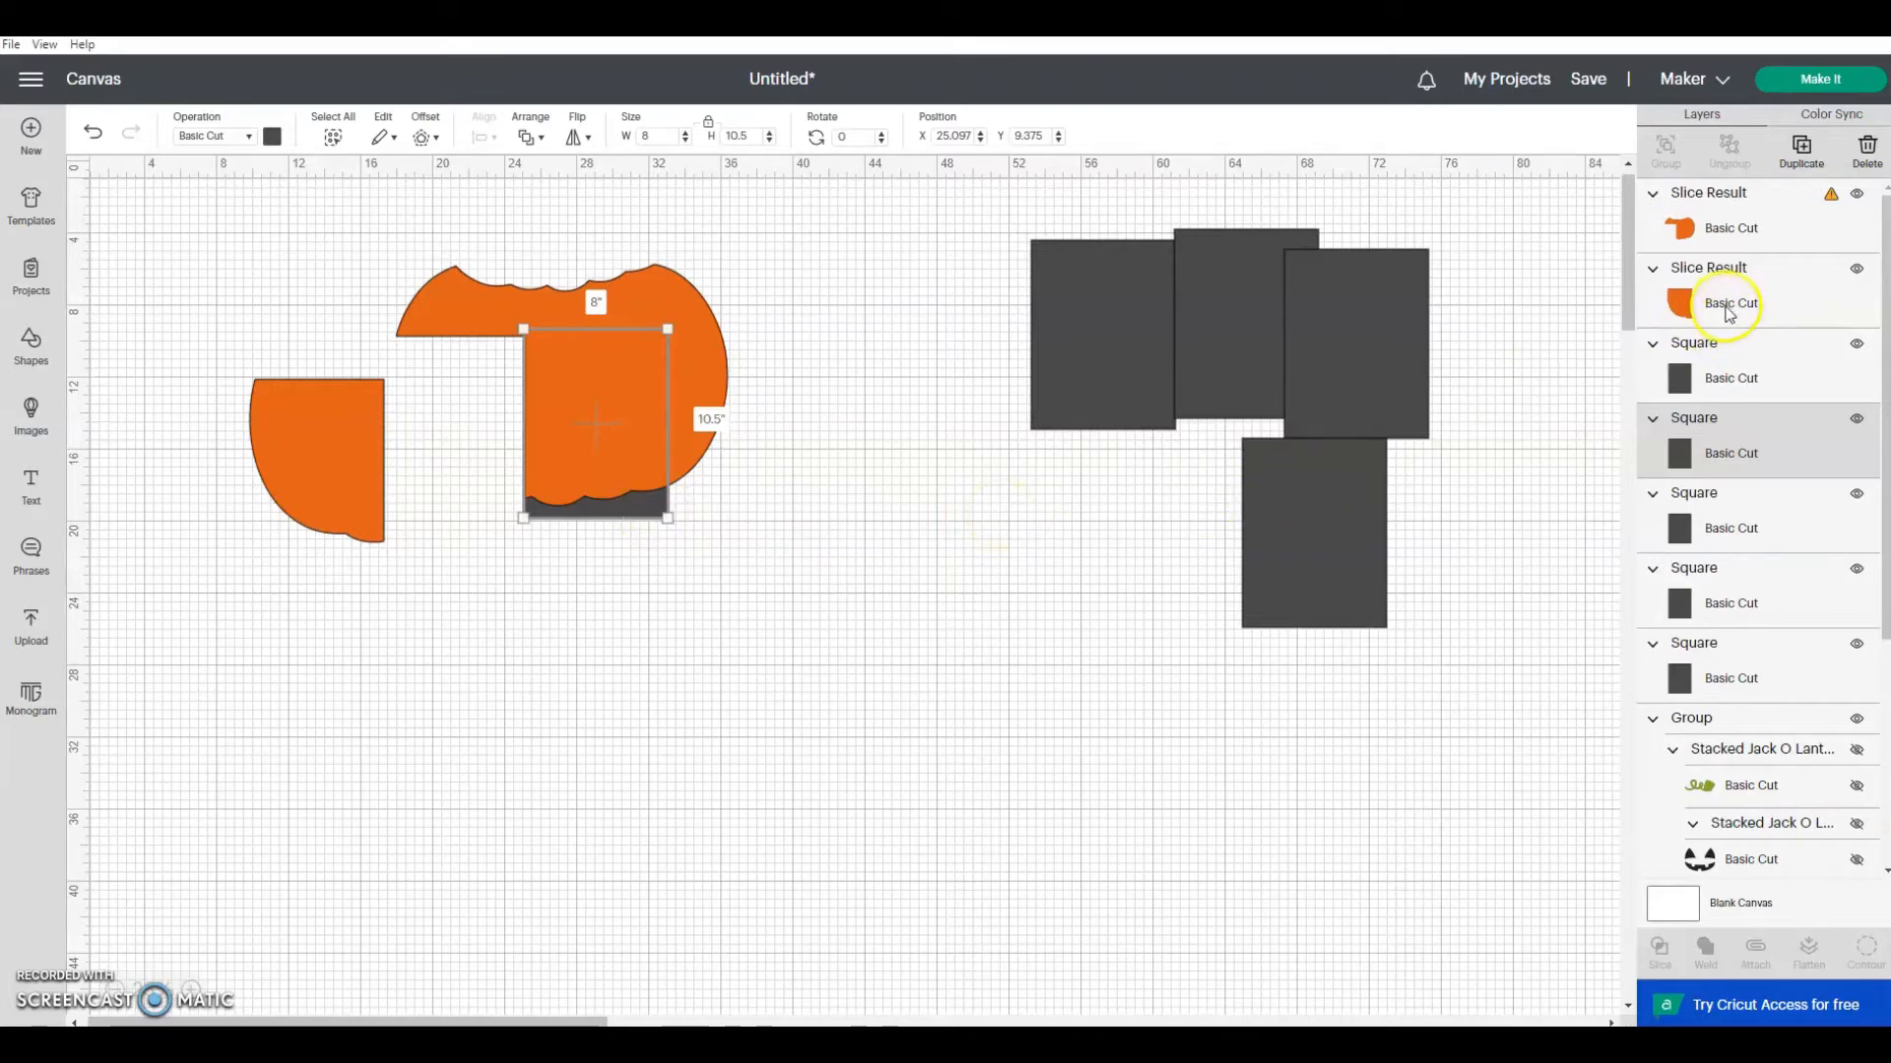
pyautogui.keyDown('shift'); pyautogui.click(1718, 243); pyautogui.keyUp('shift')
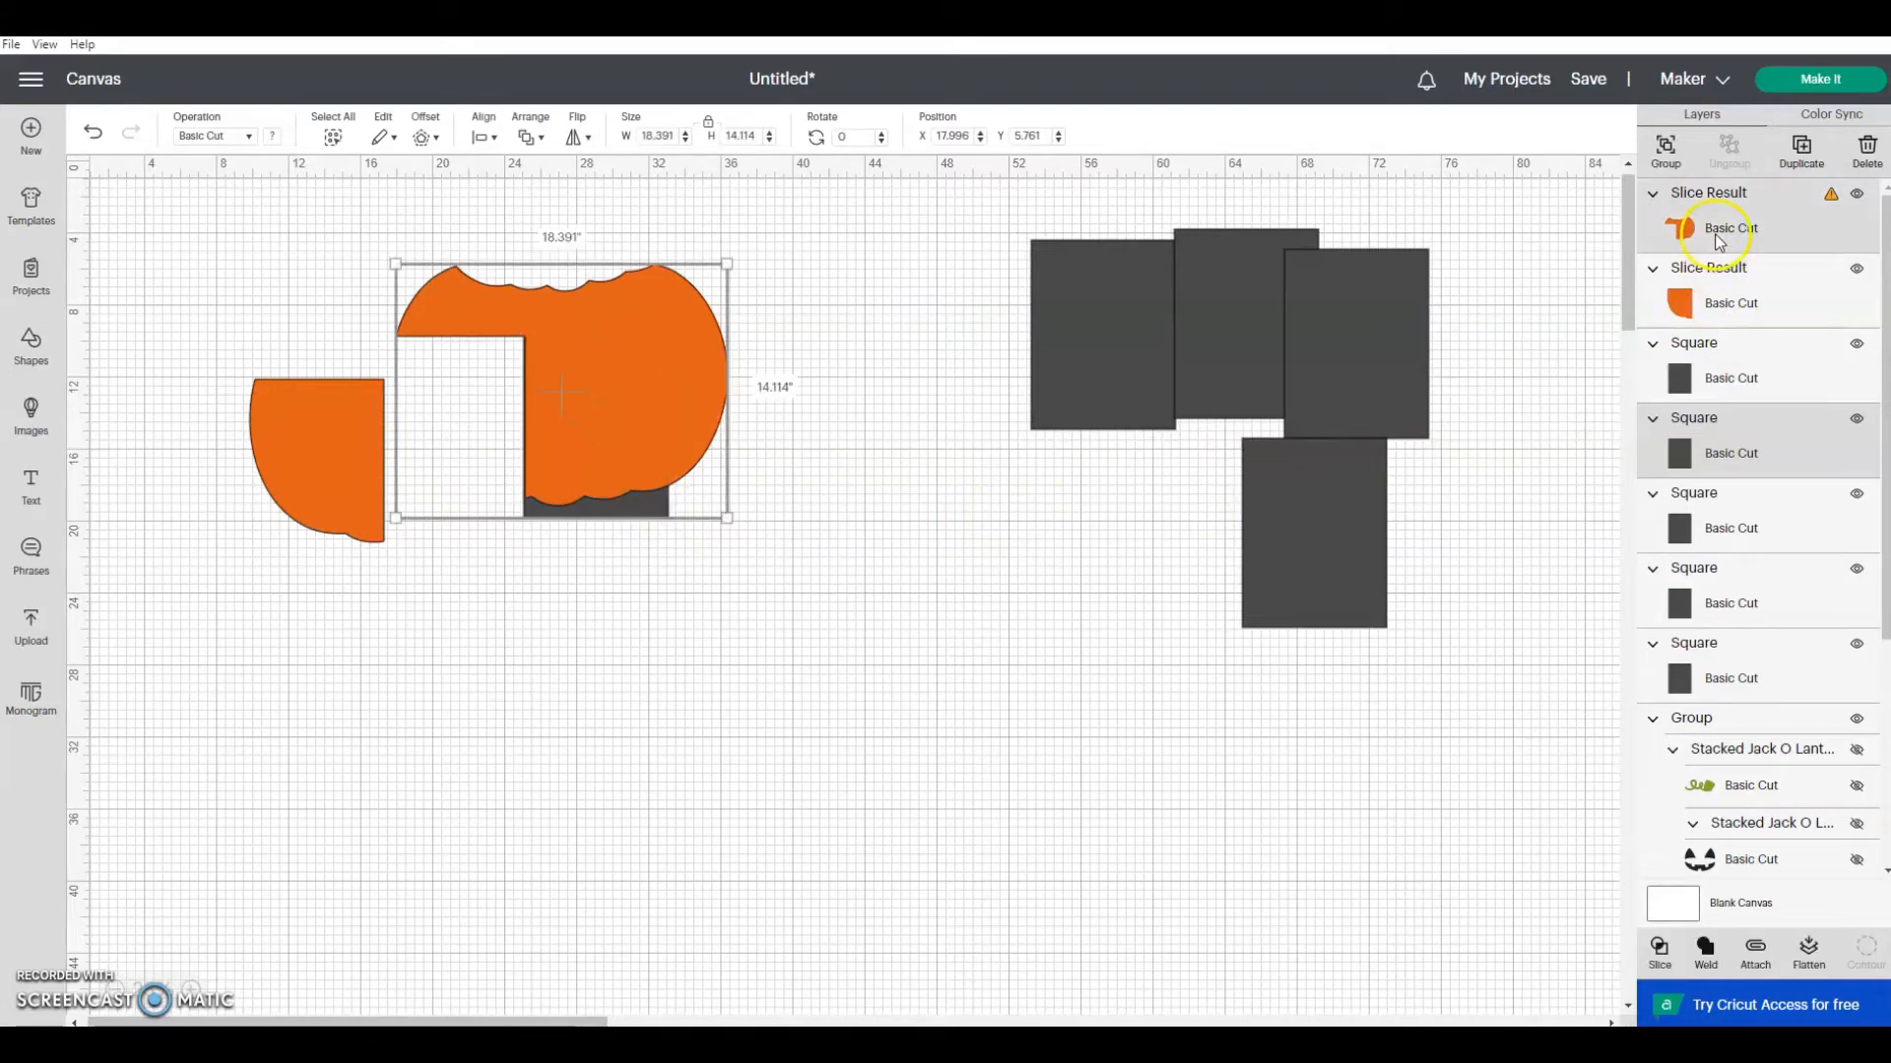
pyautogui.click(1664, 951)
pyautogui.moveTo(624, 512); pyautogui.dragTo(859, 652)
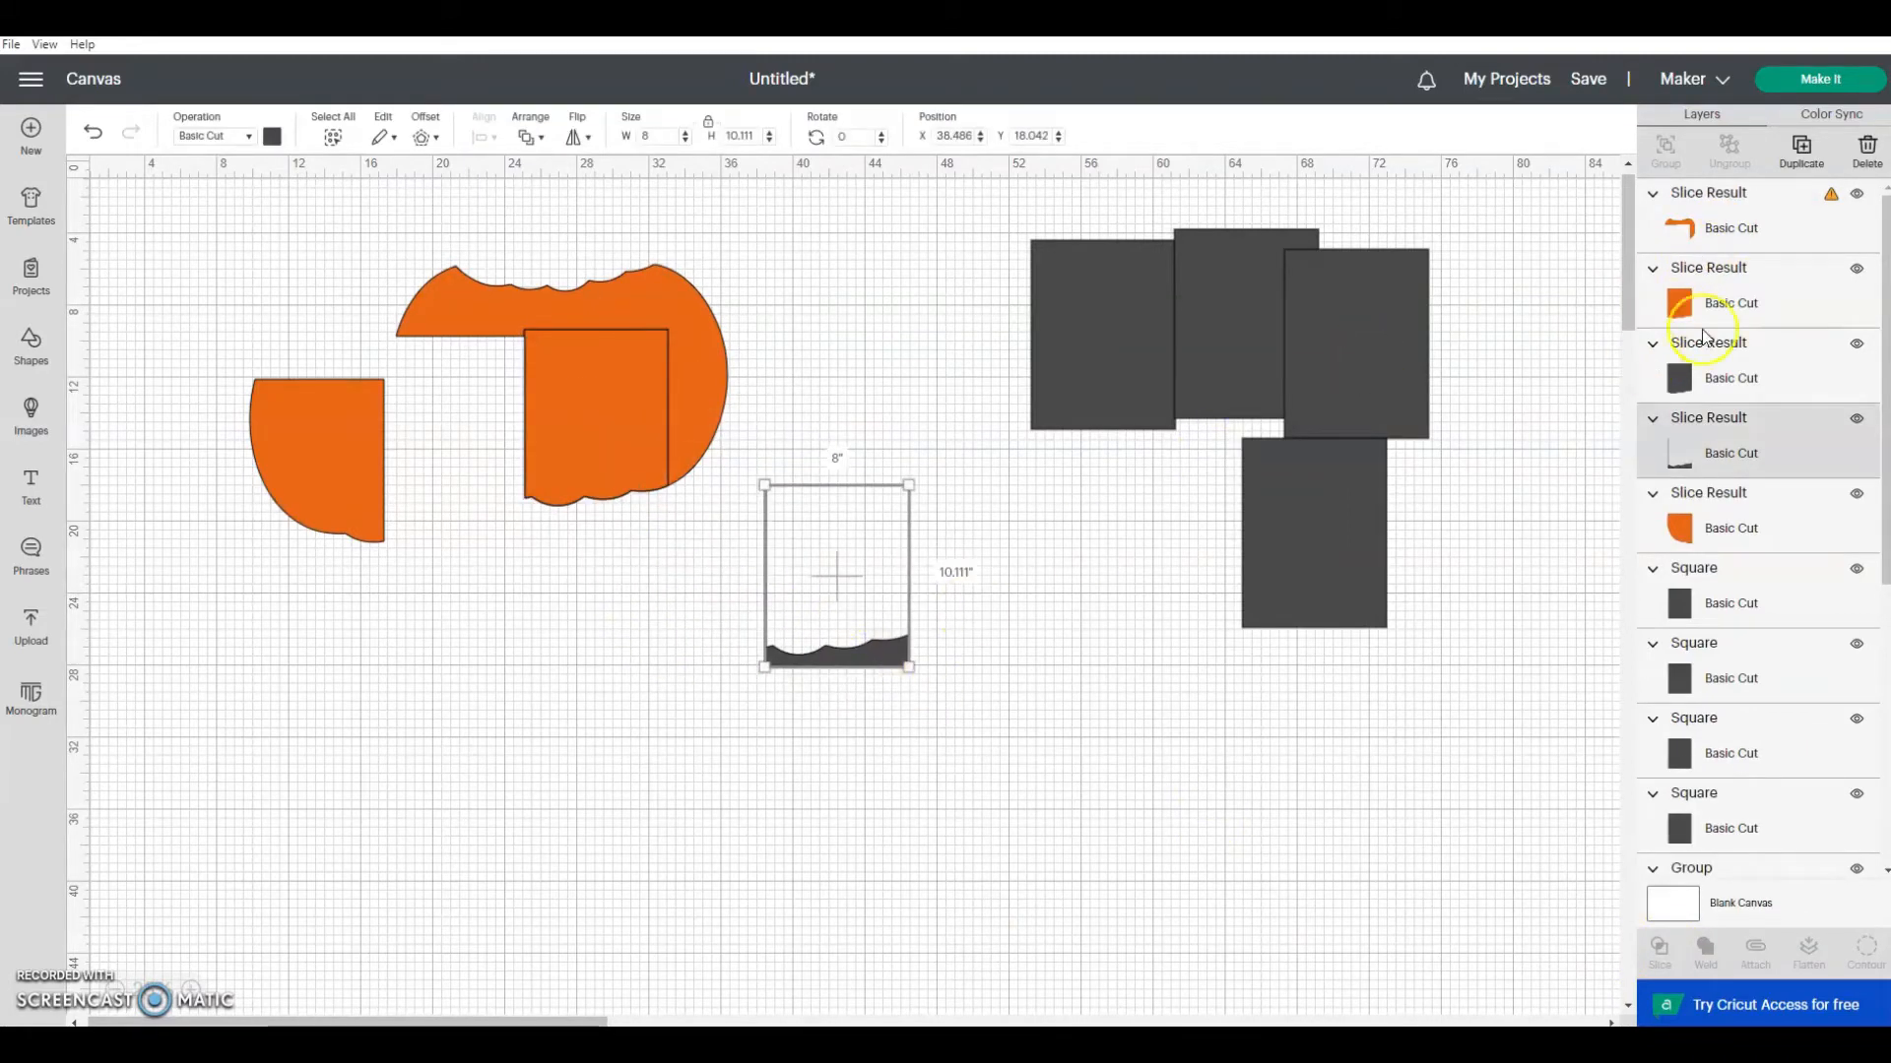
pyautogui.click(1866, 155)
# Step: Move the middle pumpkin piece beside the lower-left one at about X 17.5, Y 11.3 inches and delete its dark gray copy
pyautogui.moveTo(578, 422)
pyautogui.mouseDown()
pyautogui.moveTo(572, 453)
pyautogui.moveTo(575, 388)
pyautogui.mouseUp()
pyautogui.moveTo(588, 473); pyautogui.dragTo(445, 517)
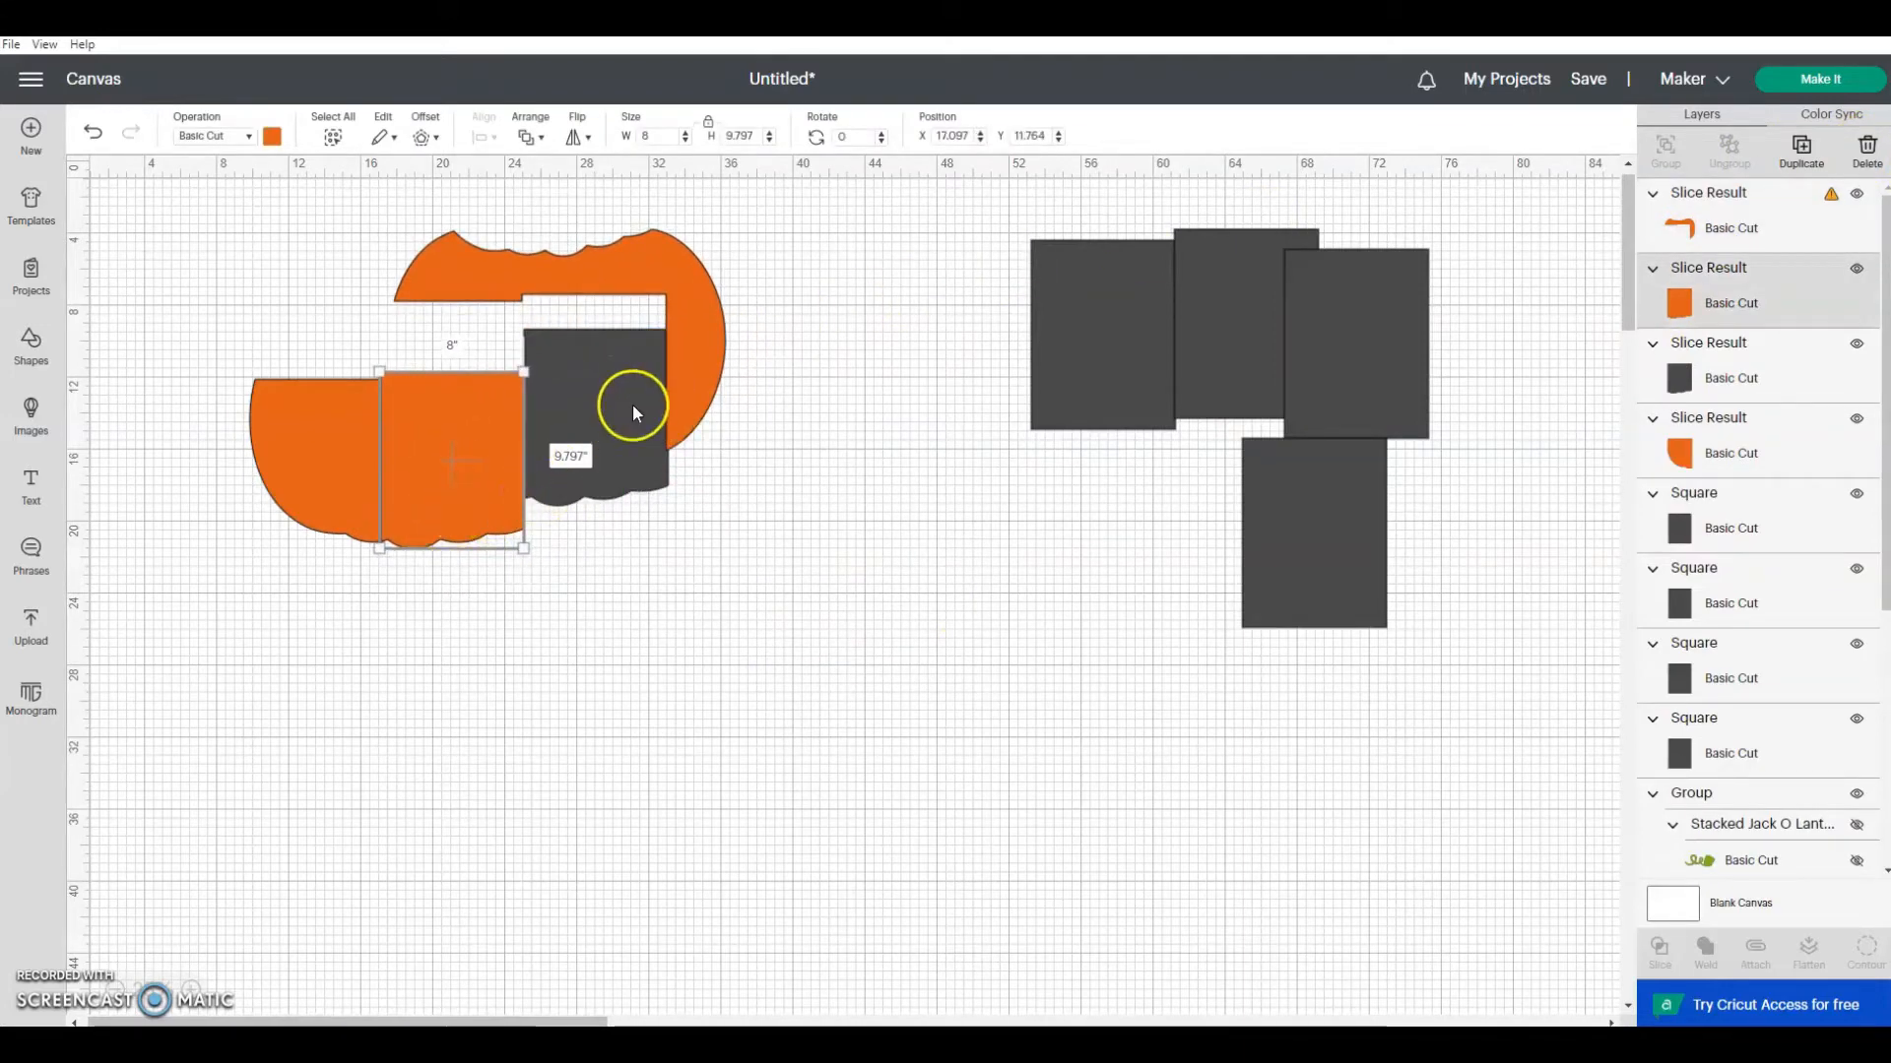
pyautogui.click(560, 340)
pyautogui.moveTo(595, 464); pyautogui.dragTo(705, 543)
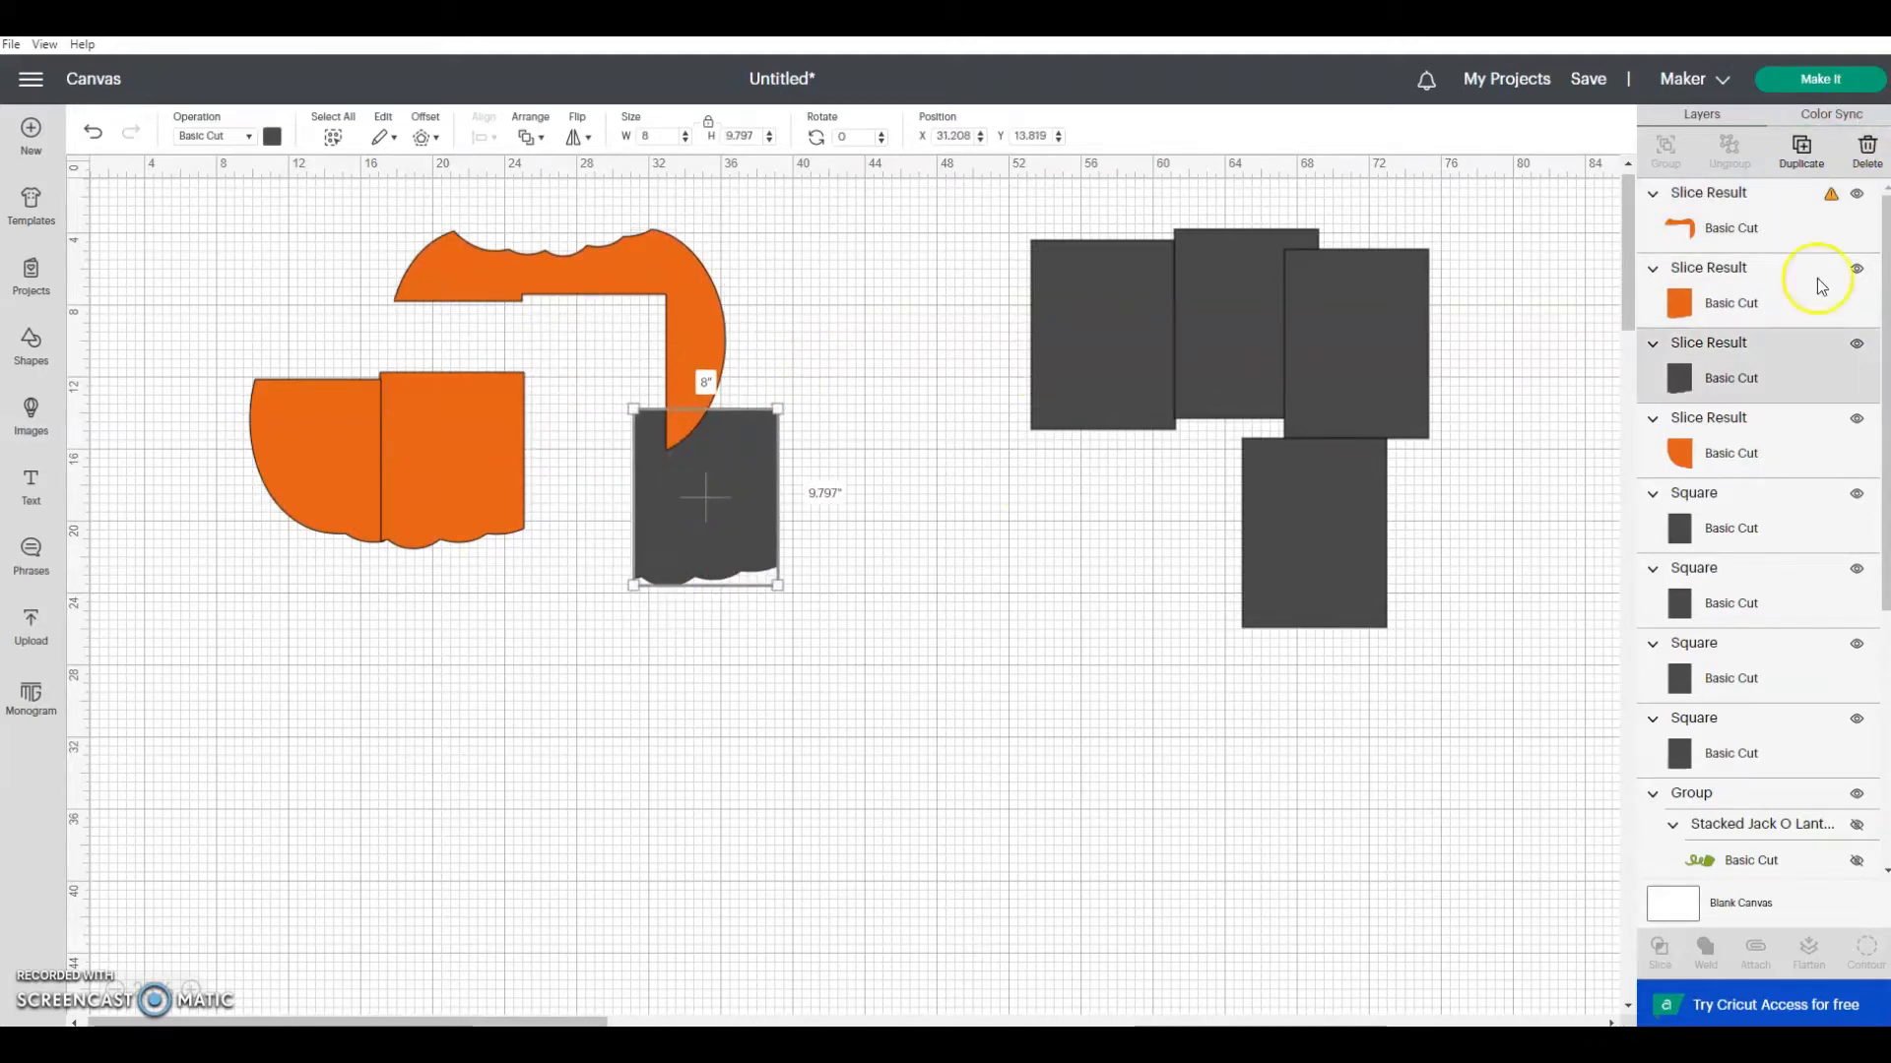
pyautogui.click(1868, 153)
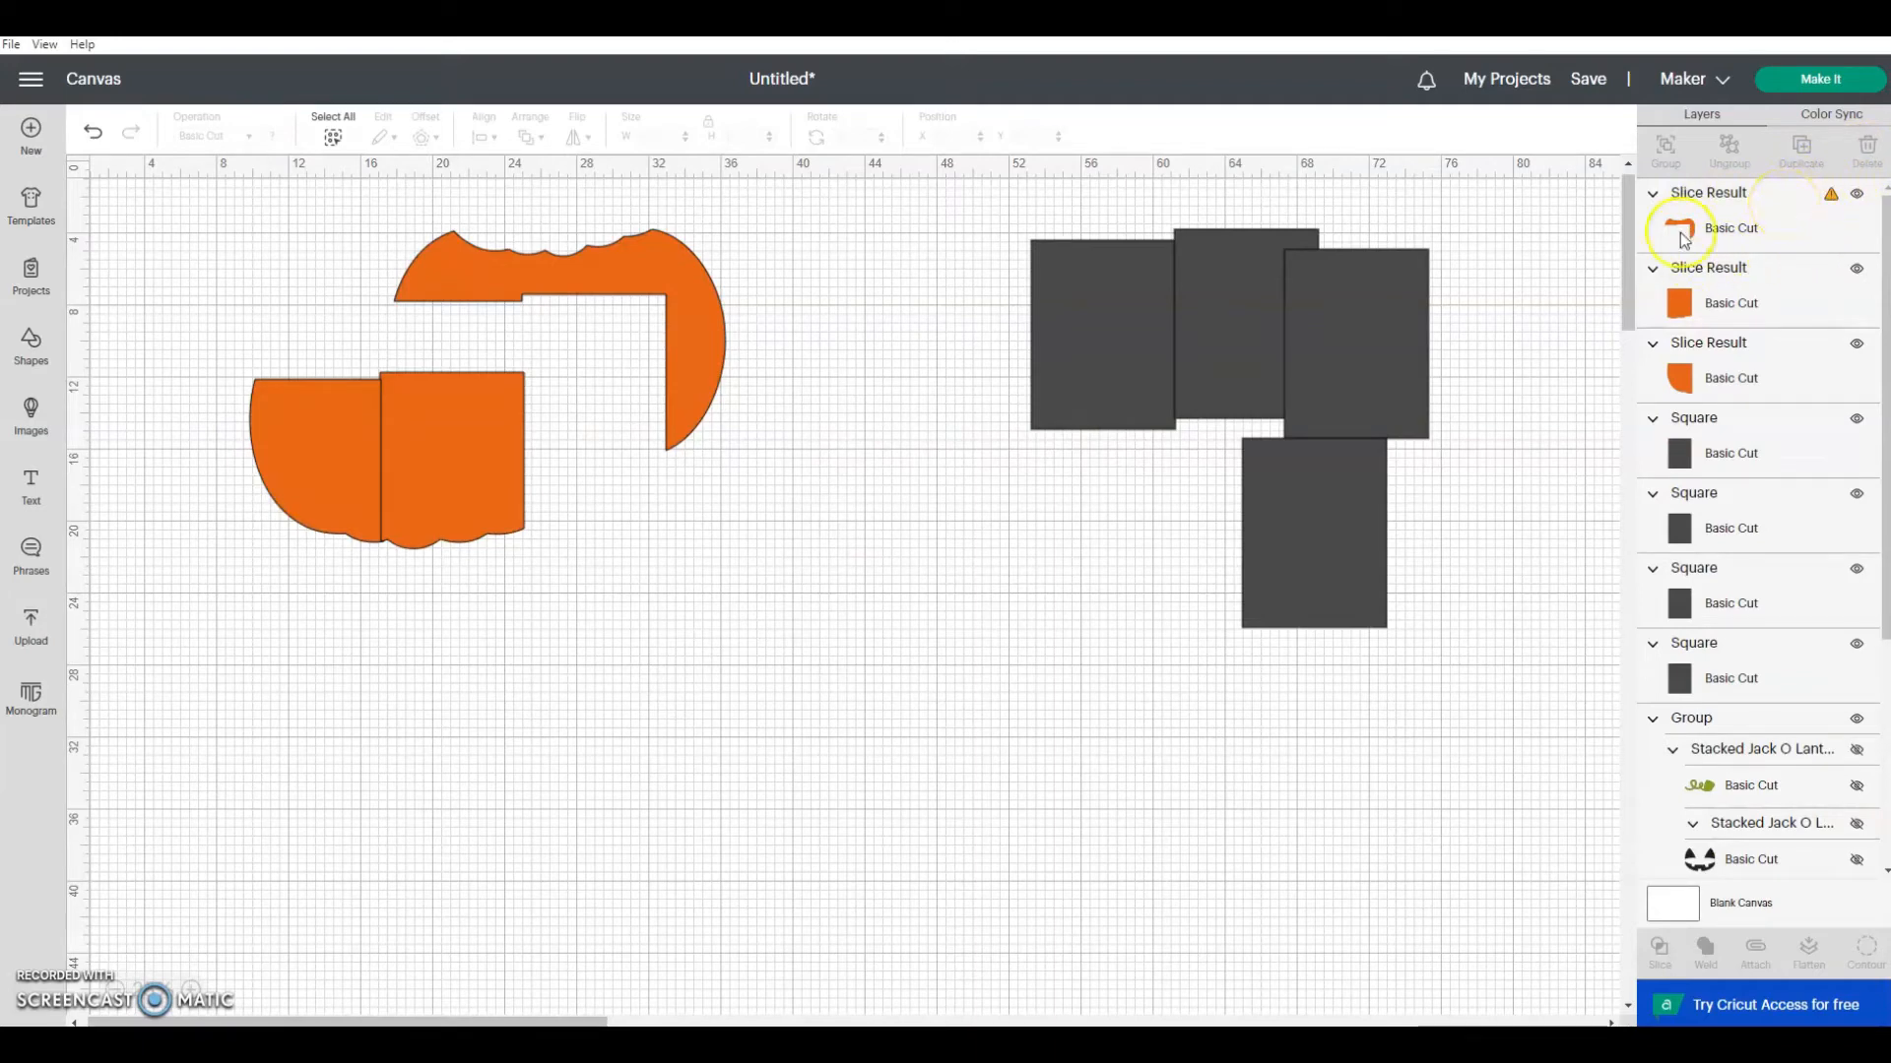
pyautogui.moveTo(486, 465); pyautogui.dragTo(493, 458)
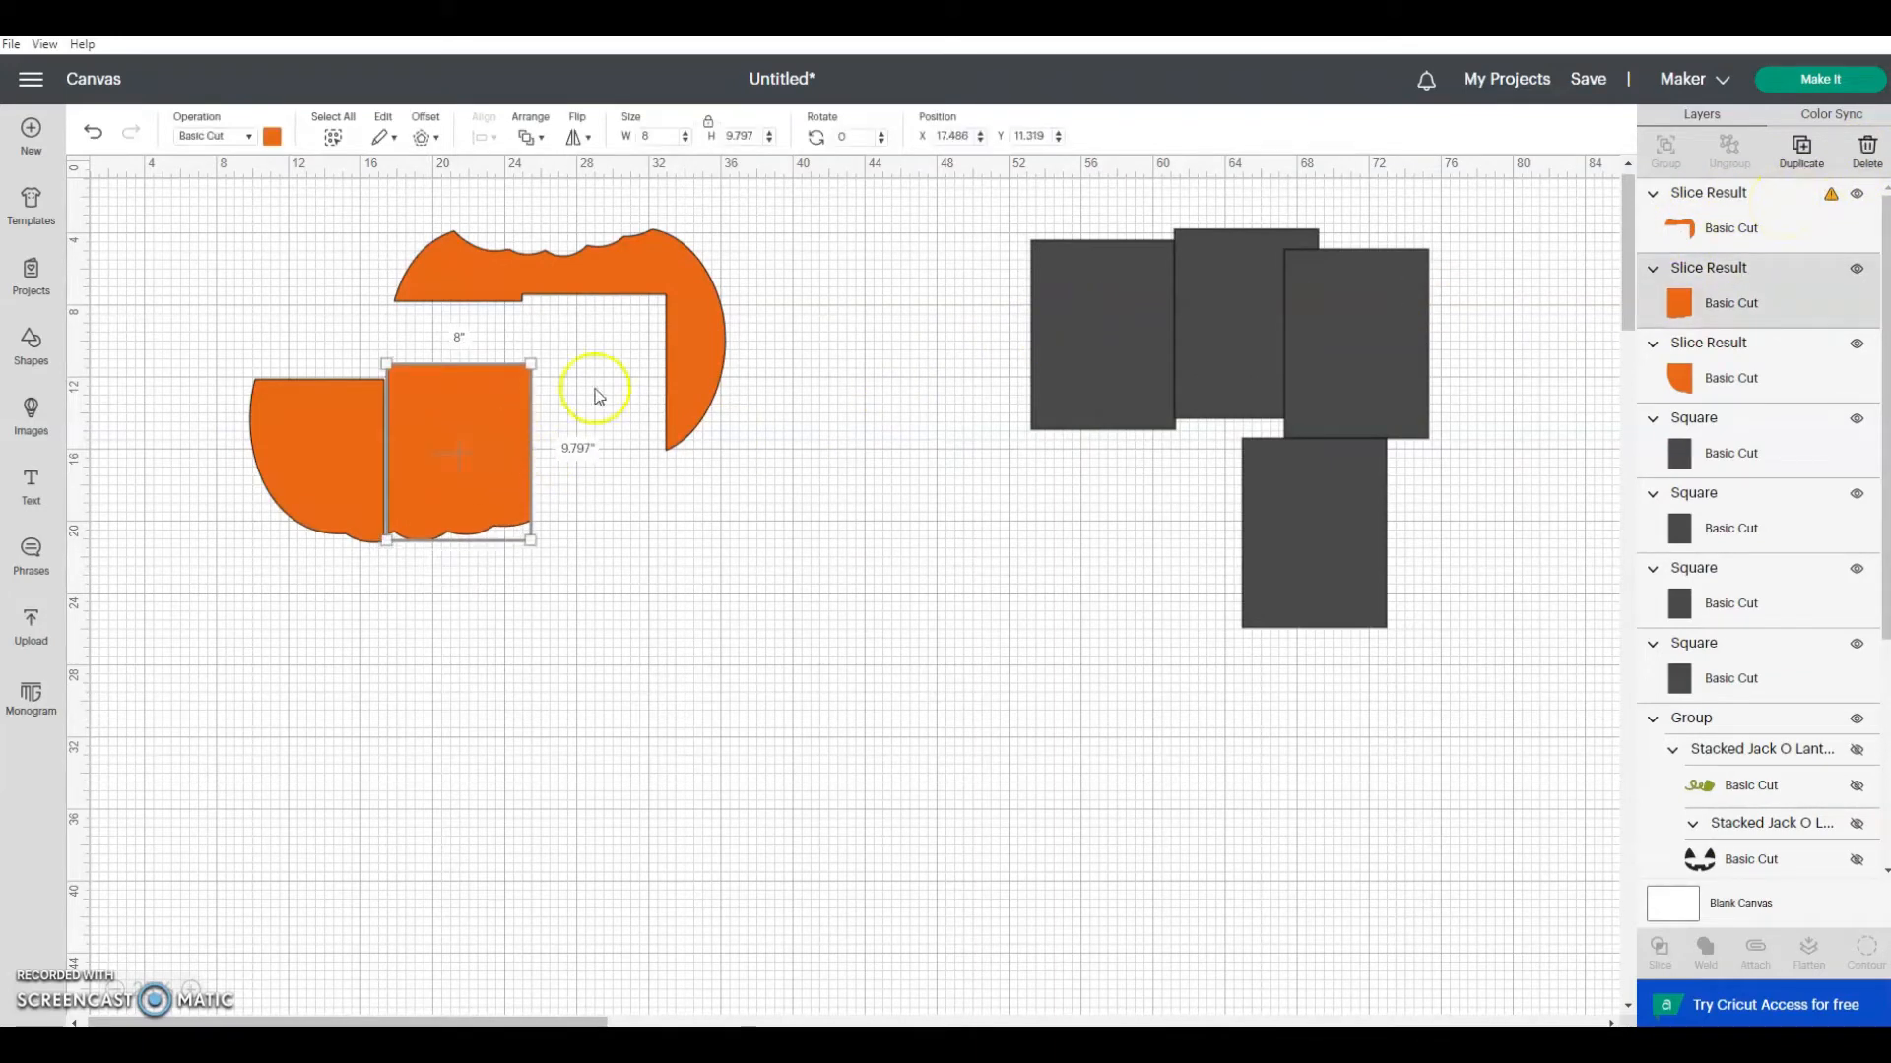
# Step: Place a rectangle behind the pumpkin's right edge at about X 30.8, Y 7.5 inches, slice the two, and delete the leftover rectangle
pyautogui.moveTo(1071, 372); pyautogui.dragTo(667, 429)
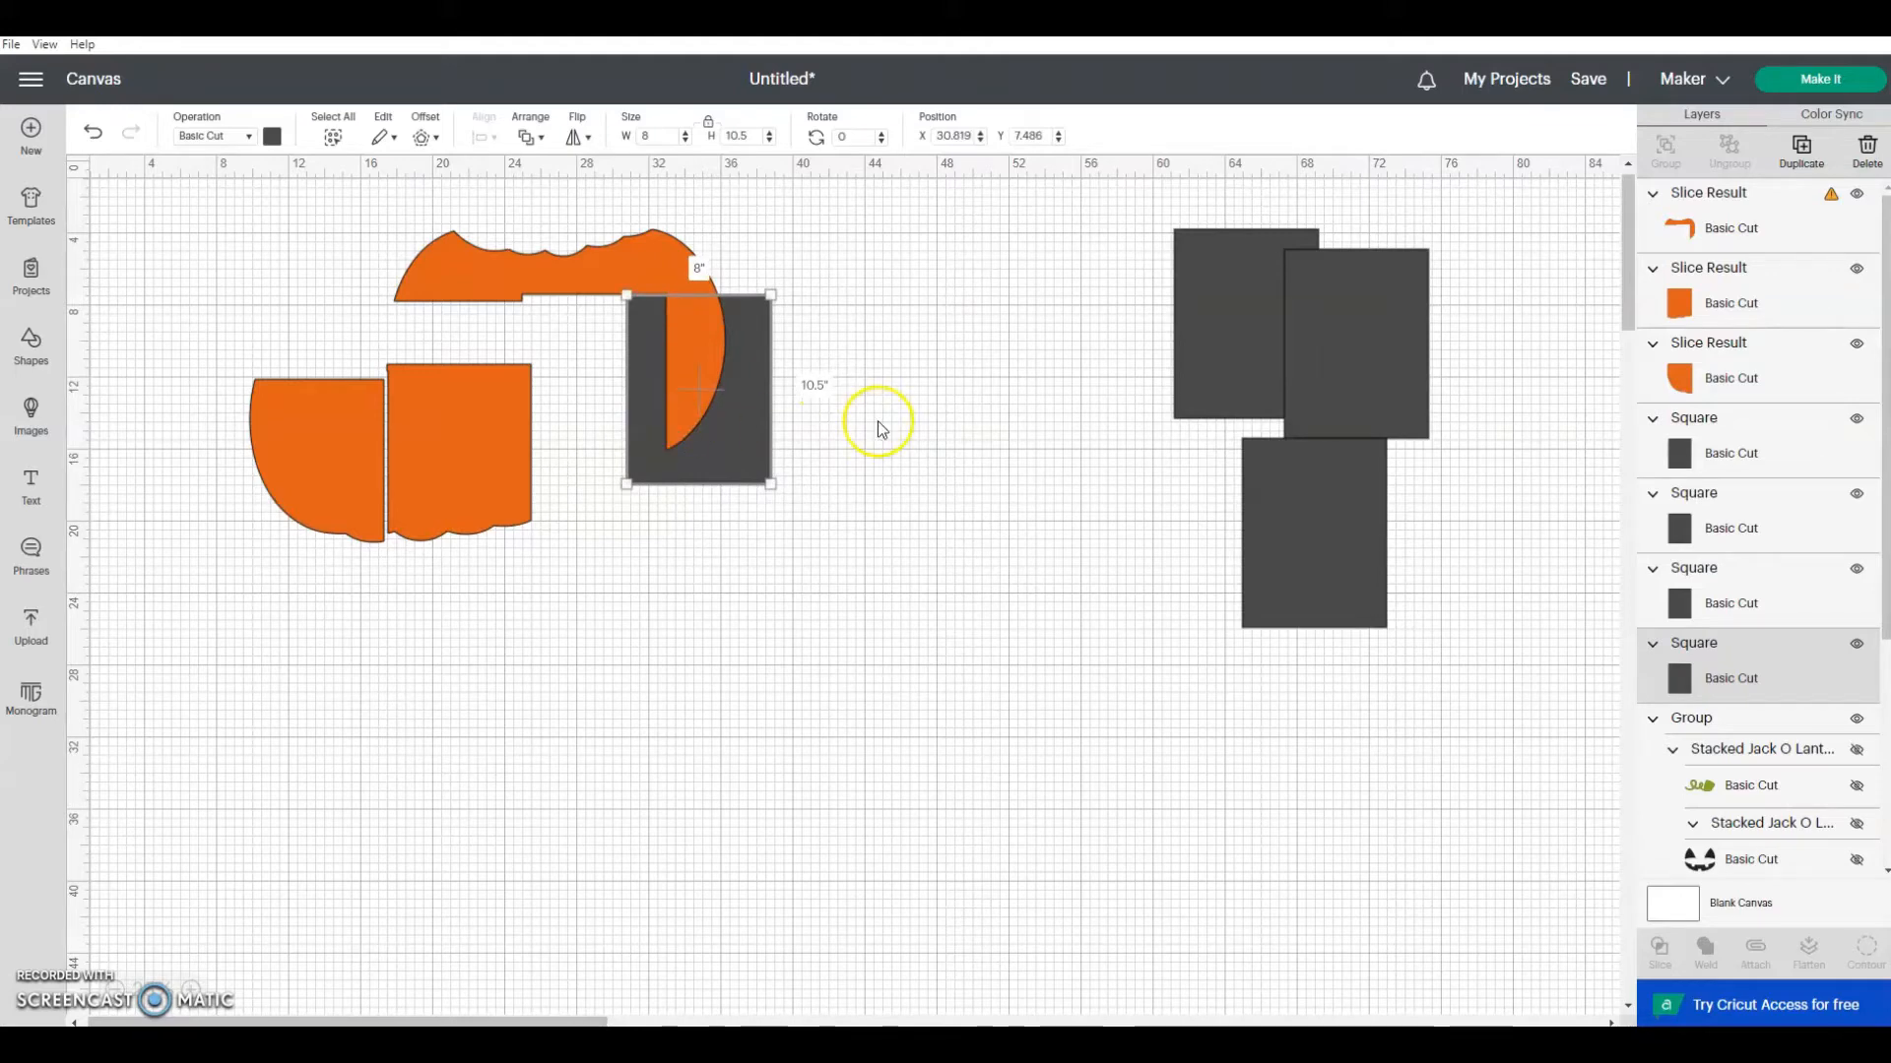
pyautogui.keyDown('shift'); pyautogui.click(1746, 234); pyautogui.keyUp('shift')
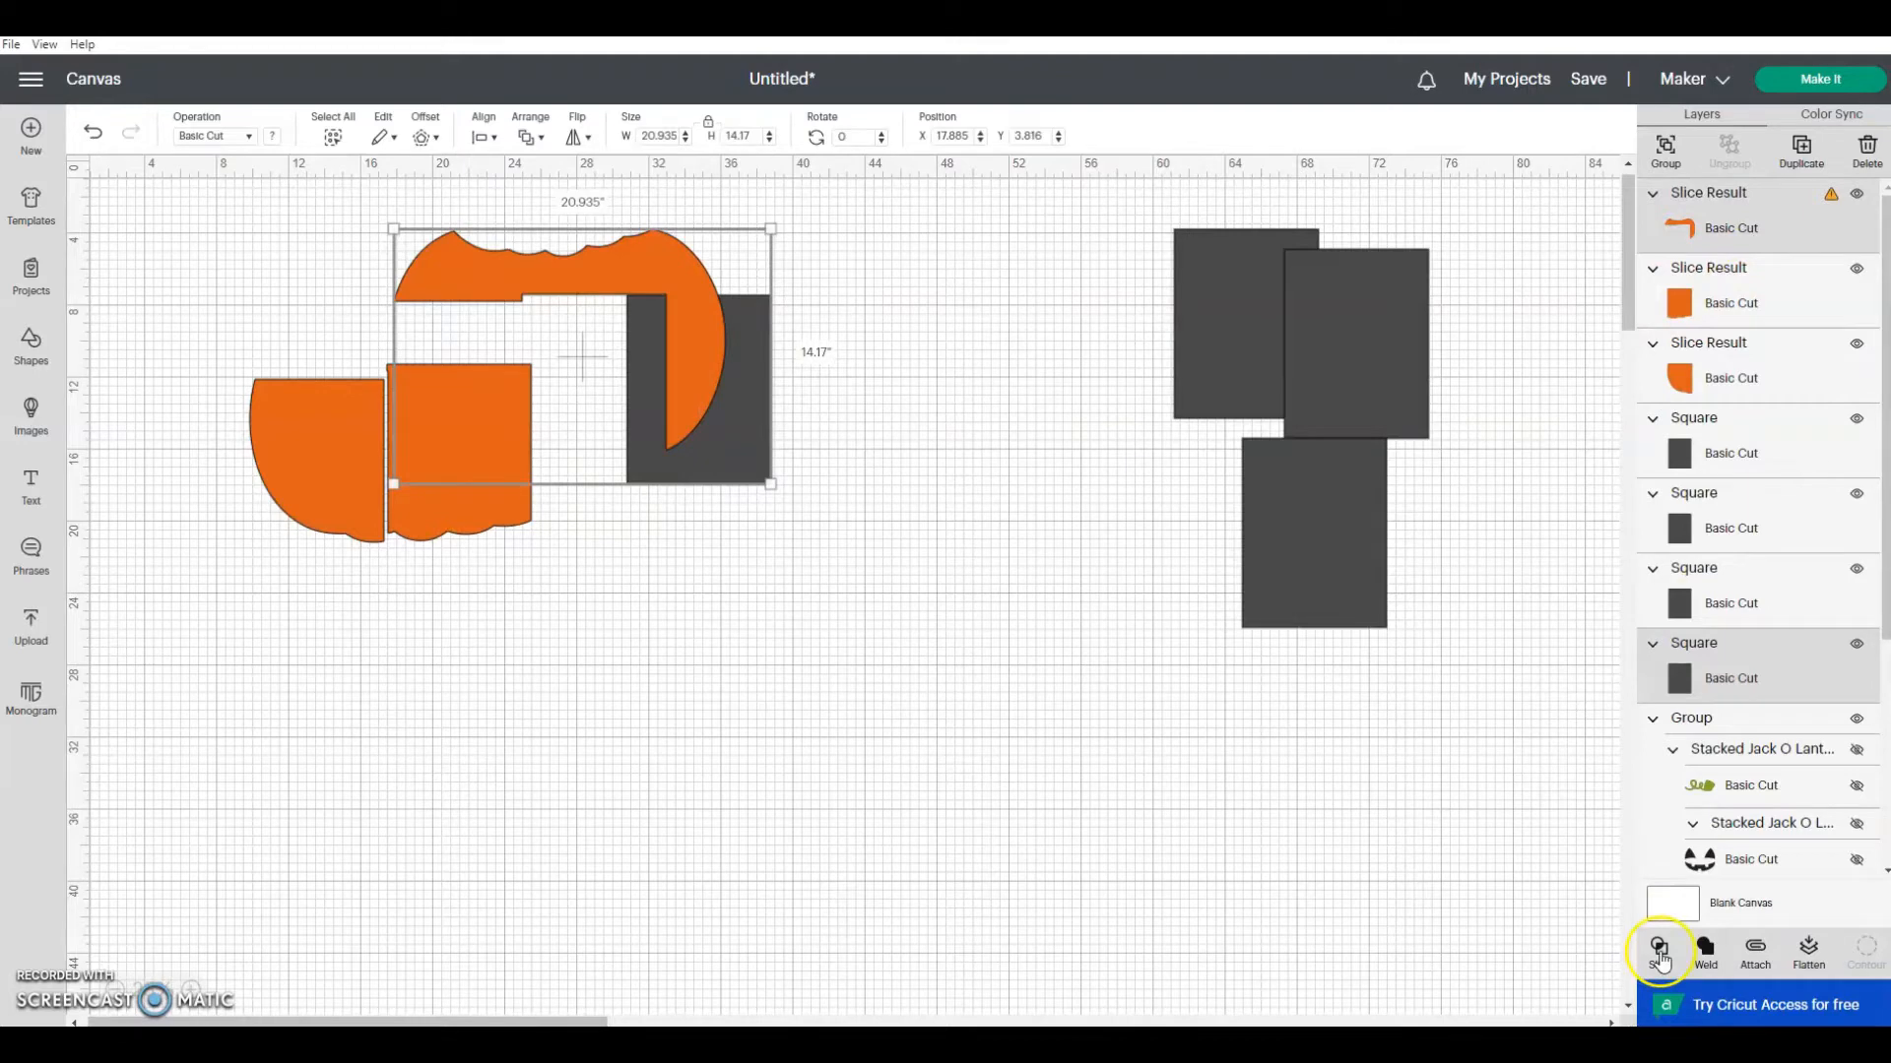
pyautogui.click(1659, 954)
pyautogui.moveTo(752, 452); pyautogui.dragTo(1012, 536)
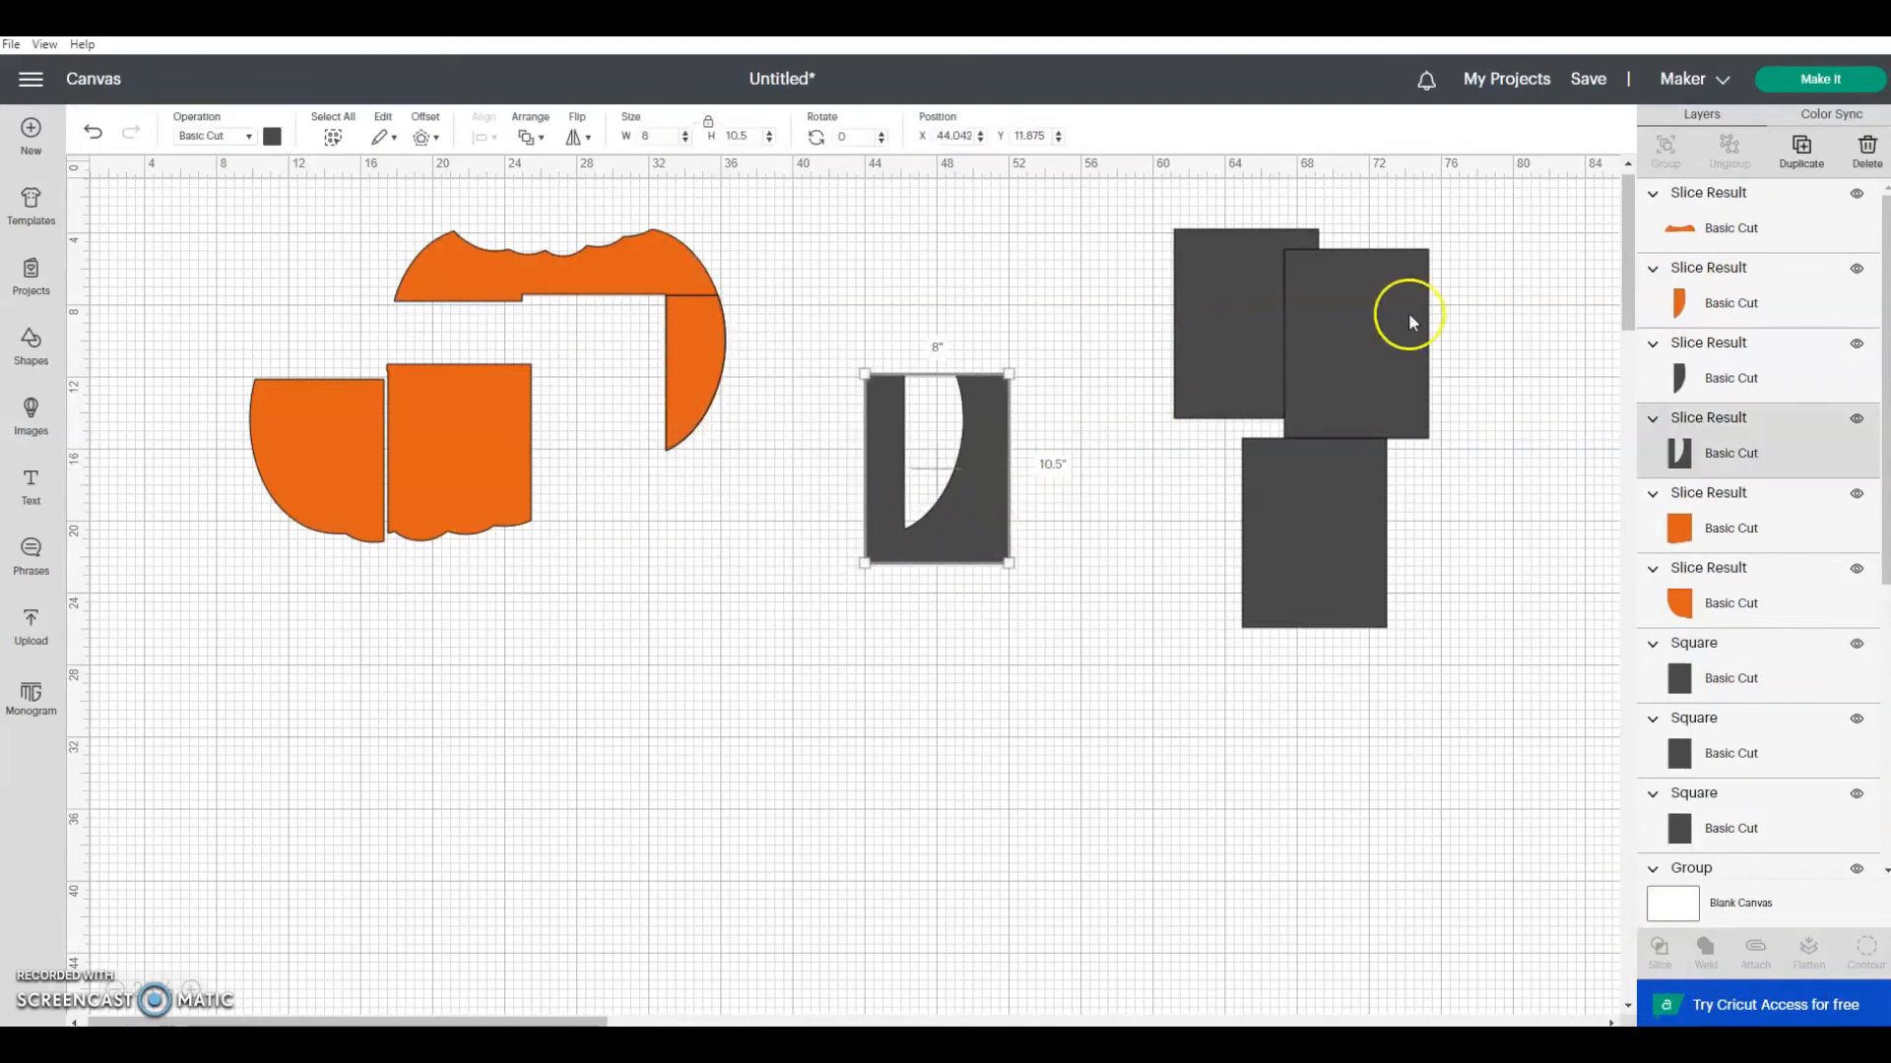
pyautogui.click(1874, 160)
# Step: Move the right-edge pumpkin piece beside the middle piece at about X 26.3, Y 11.2 inches and delete its dark gray copy
pyautogui.moveTo(697, 364); pyautogui.dragTo(575, 418)
pyautogui.moveTo(699, 352); pyautogui.dragTo(819, 394)
pyautogui.click(1859, 166)
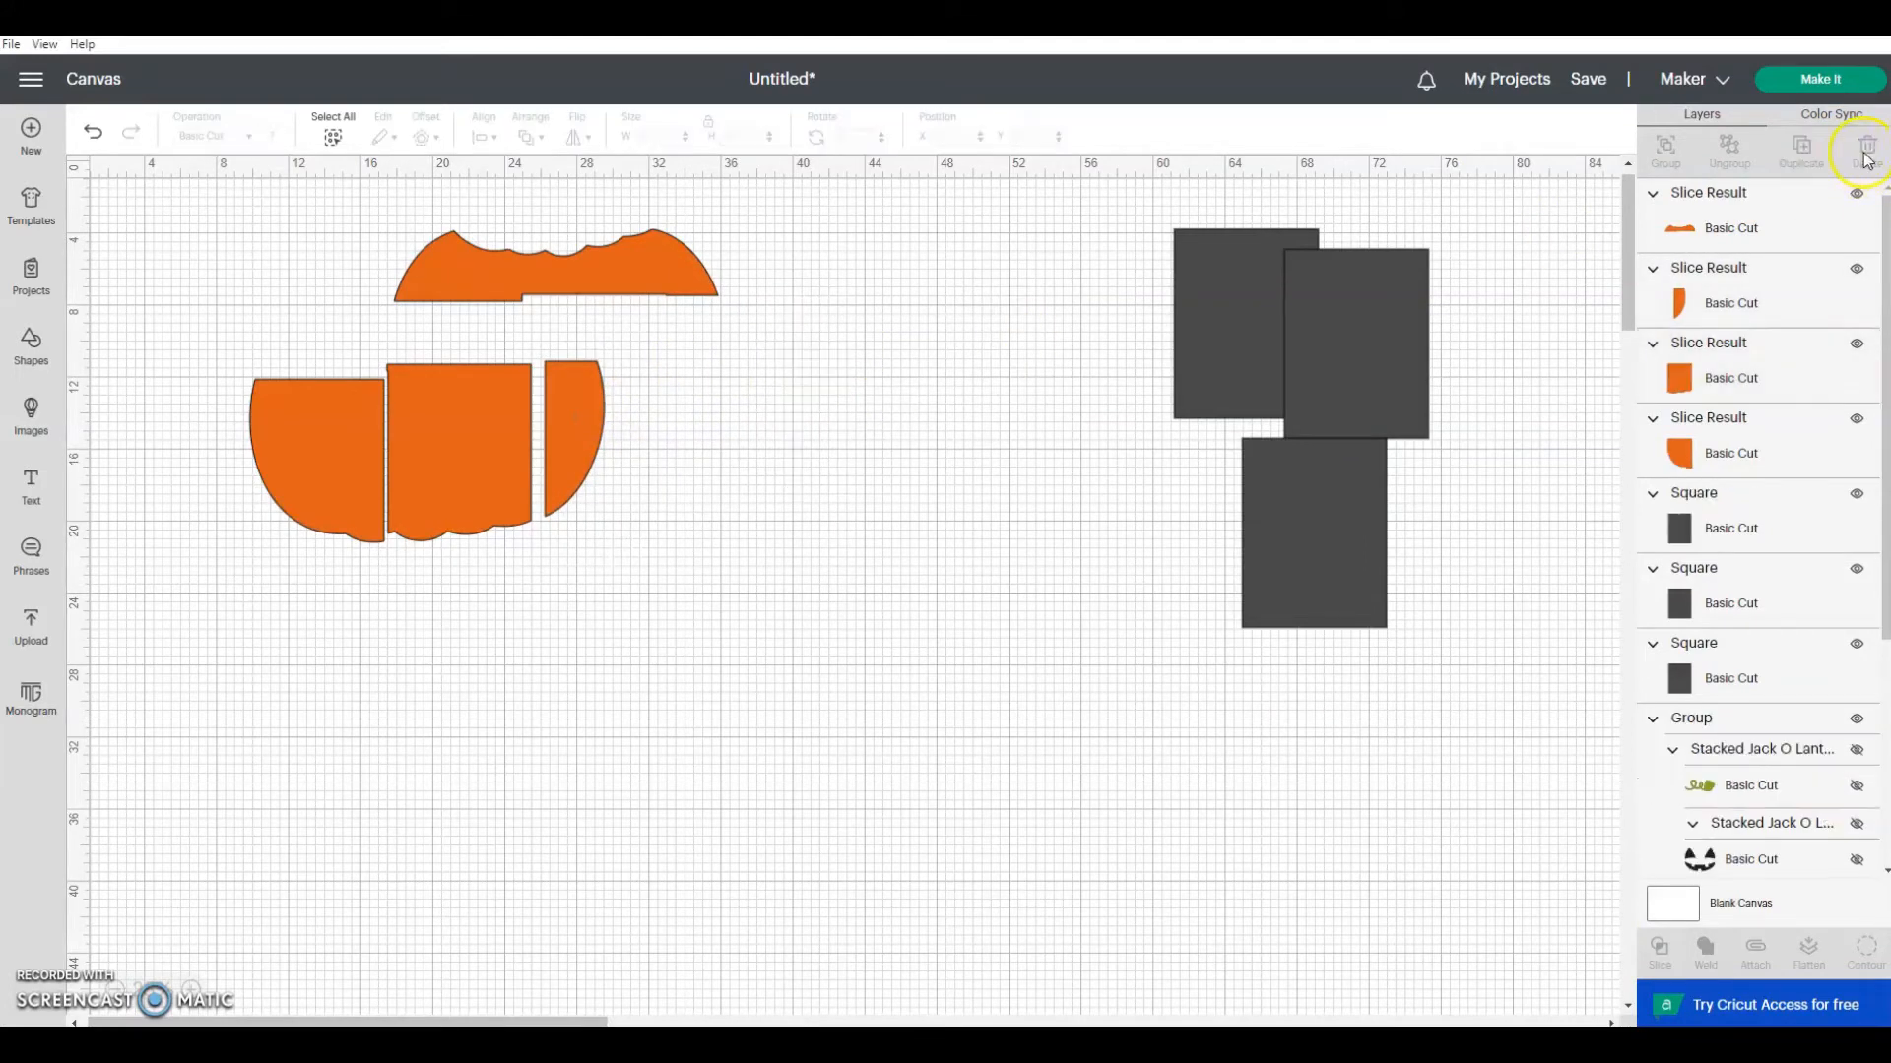
# Step: Move the pumpkin's top strip to about X 21.2, Y 4.8 inches, rotate a rectangle 90 degrees, and place it behind the strip's left half
pyautogui.moveTo(646, 258); pyautogui.dragTo(683, 288)
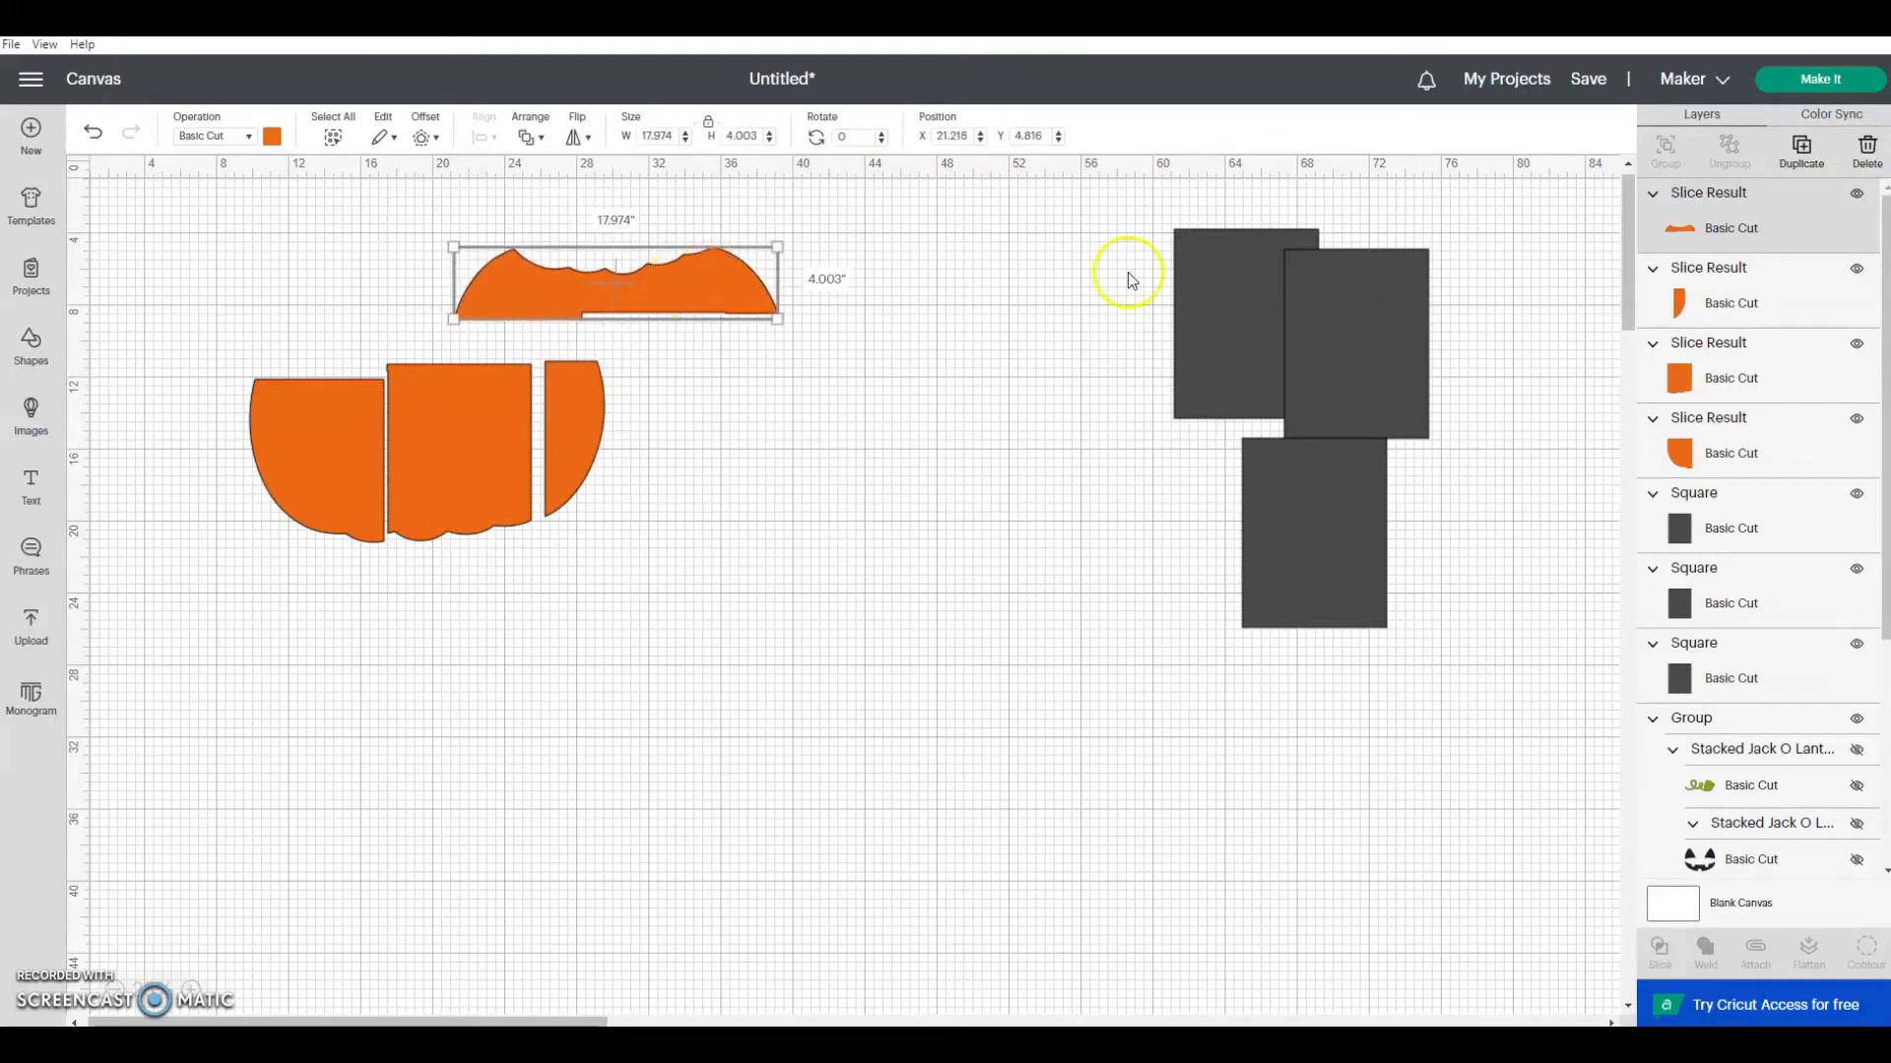
pyautogui.moveTo(1362, 311); pyautogui.dragTo(884, 327)
pyautogui.doubleClick(845, 136)
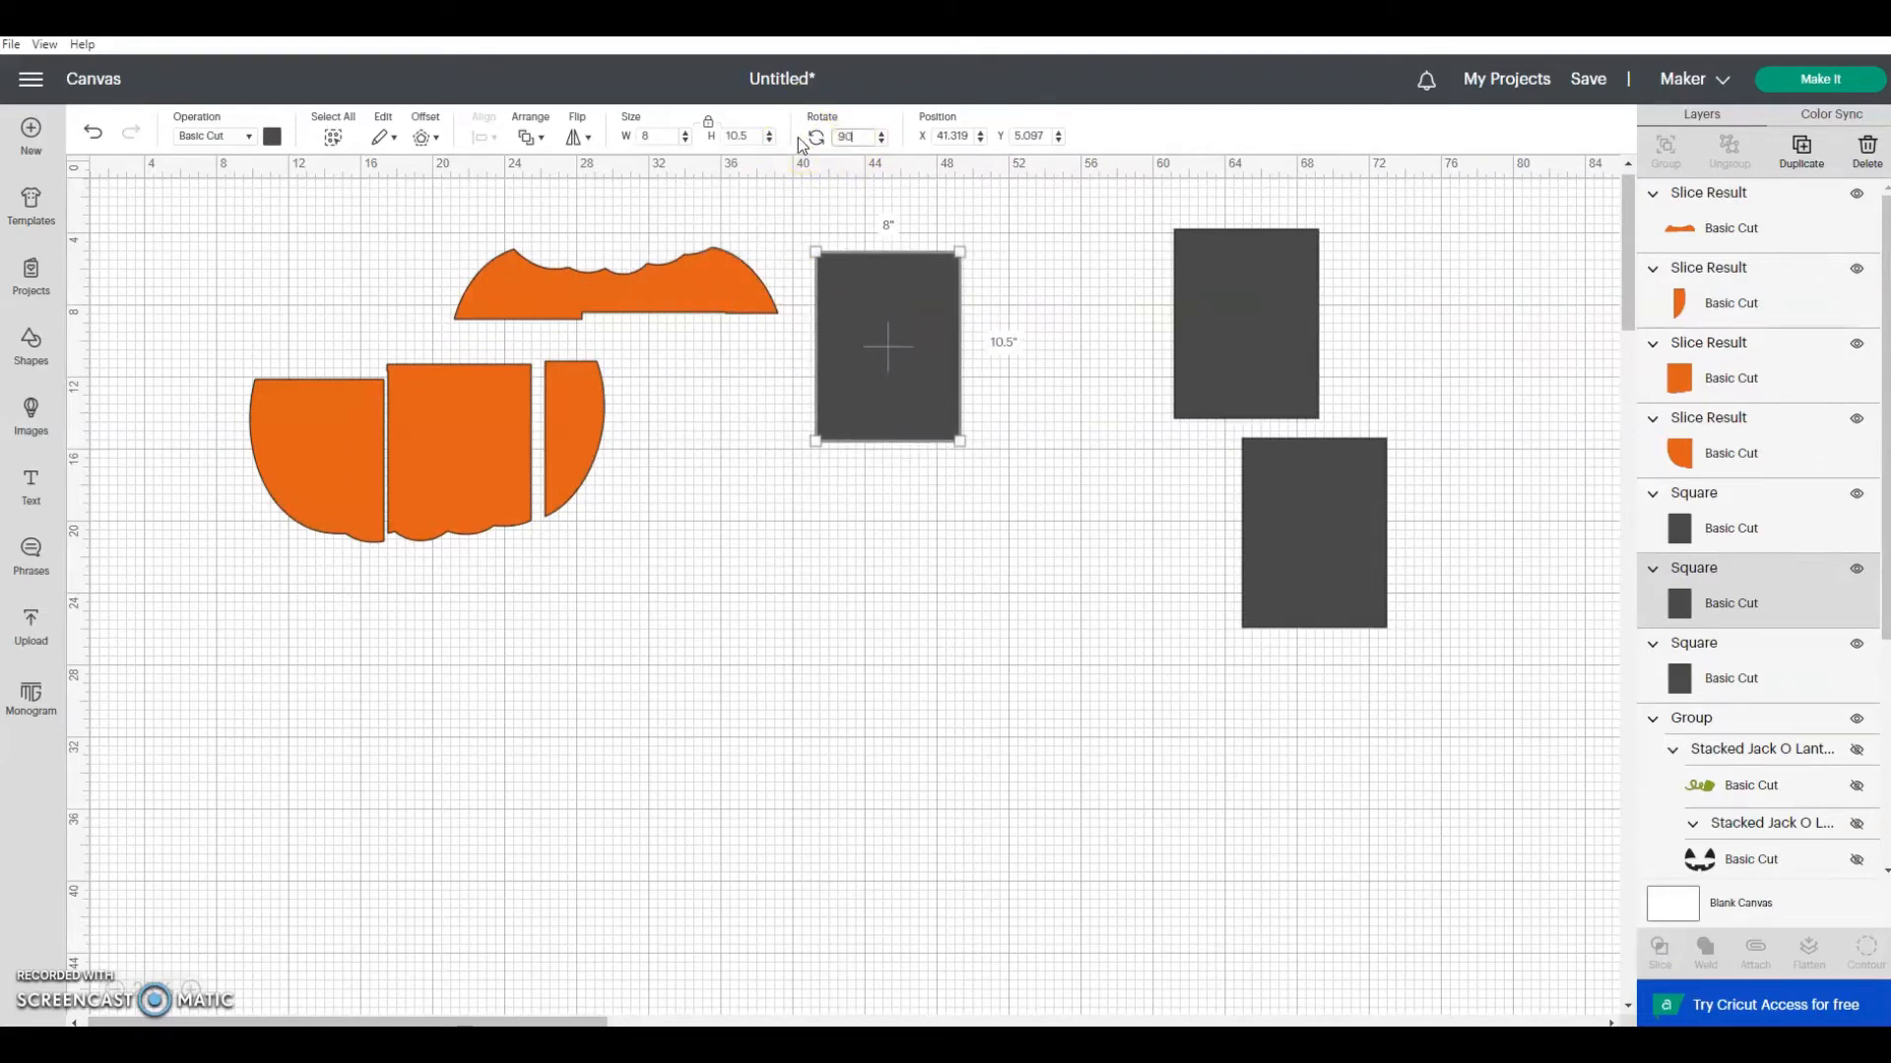
pyautogui.write('90')
pyautogui.press('Return')
pyautogui.moveTo(849, 339); pyautogui.dragTo(506, 285)
# Step: Lower the right and middle pumpkin pieces to about Y 12.3 and Y 12.0 inches, and try to slice the top strip
pyautogui.click(553, 439)
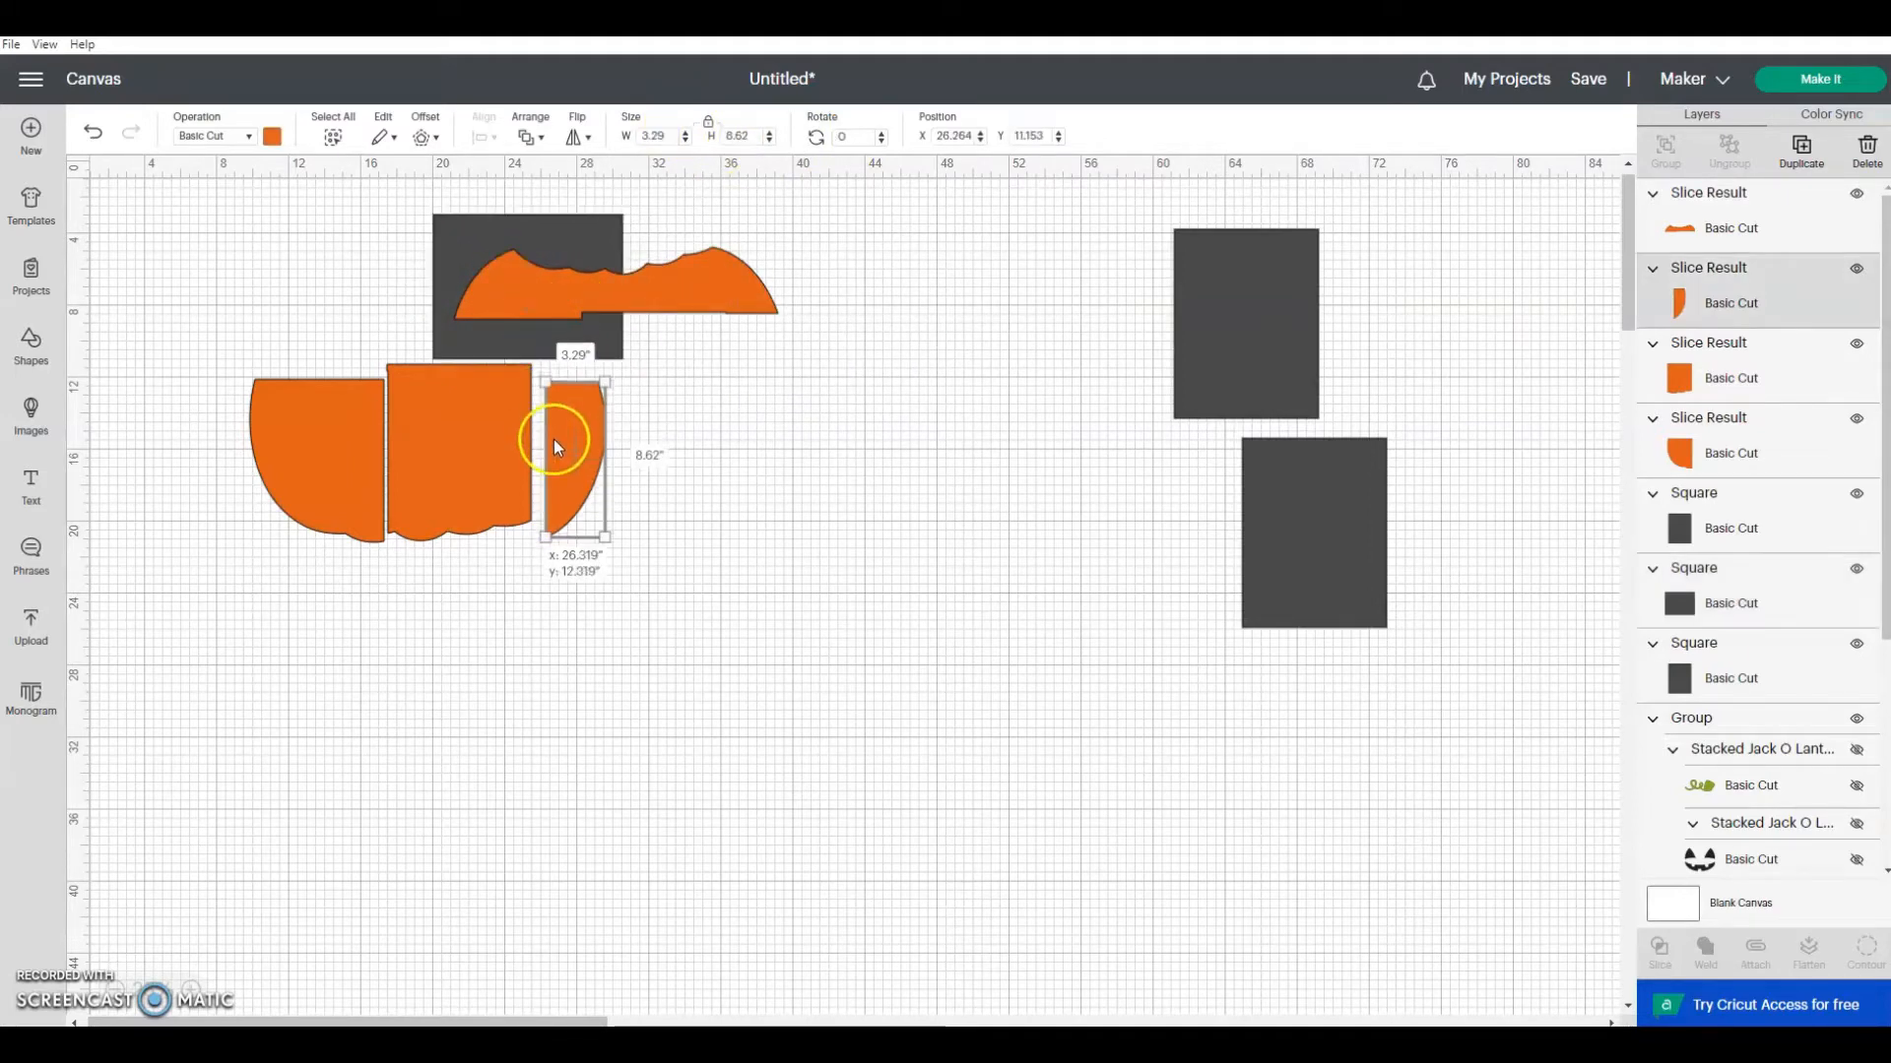
pyautogui.click(453, 433)
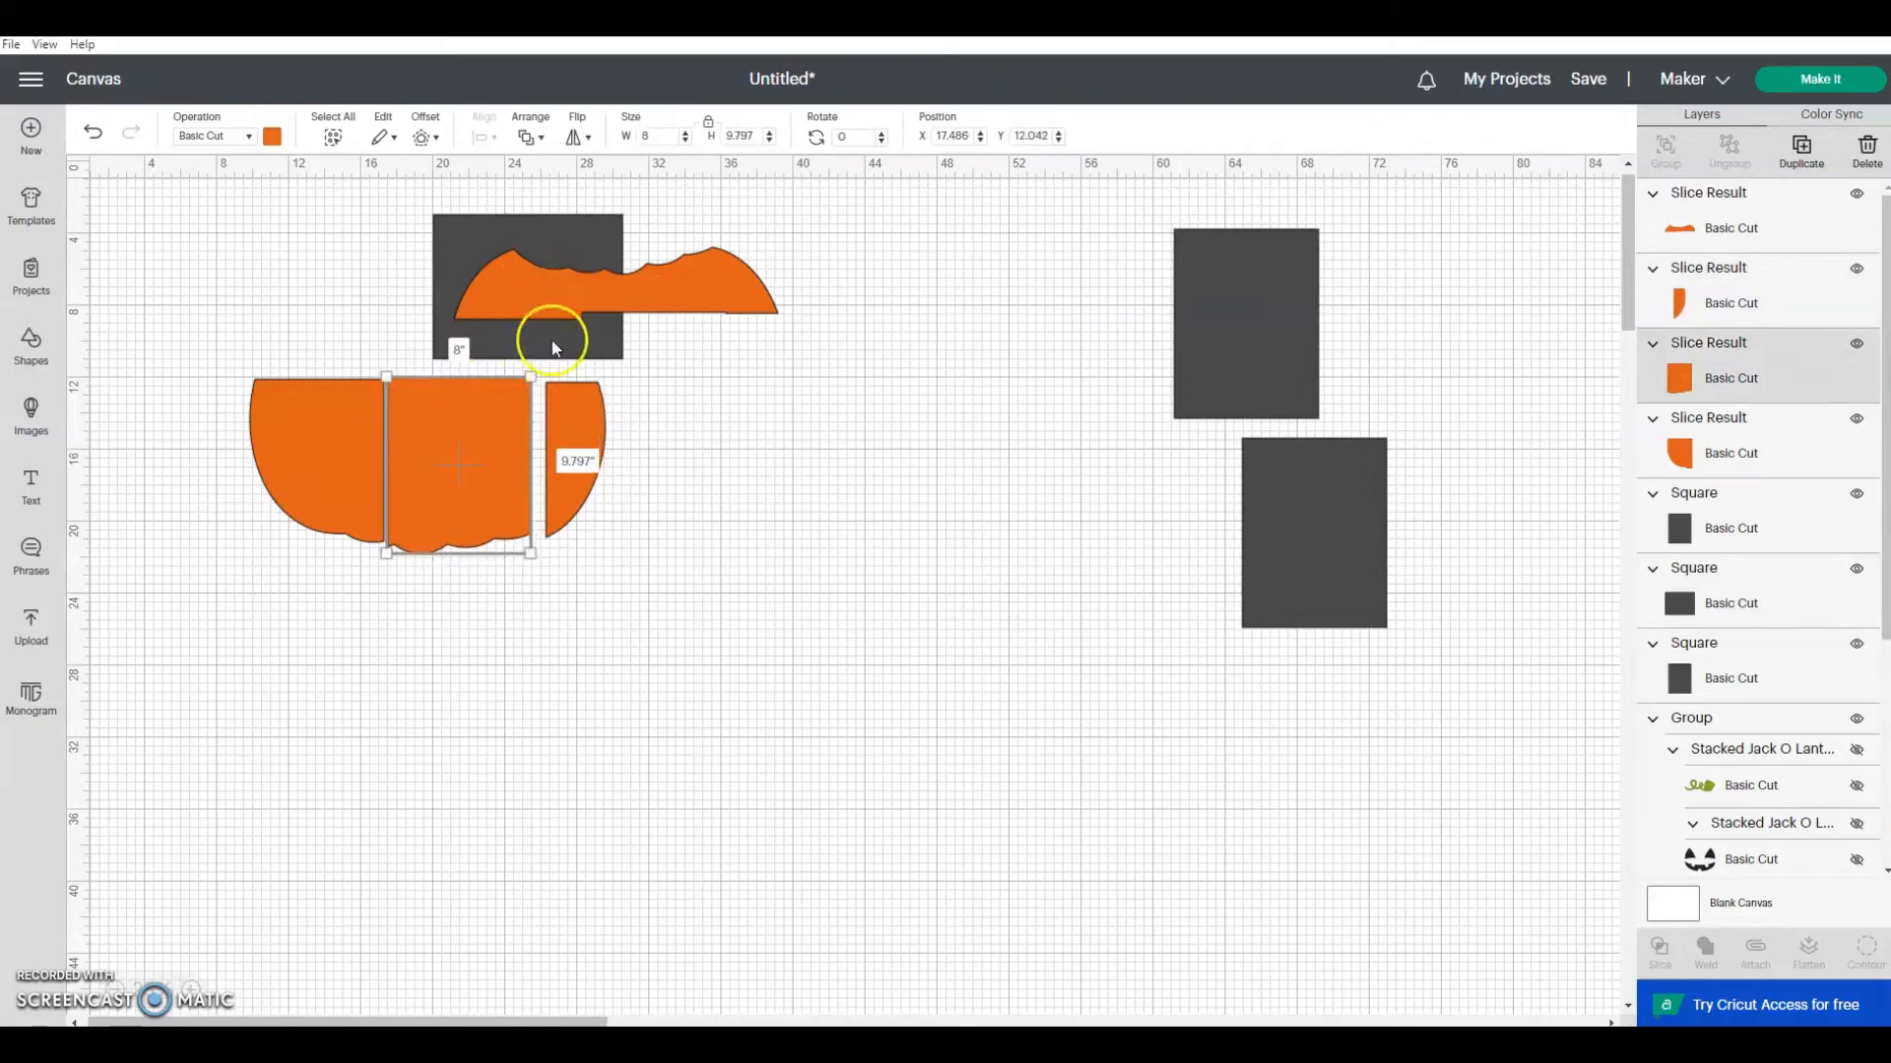
pyautogui.keyDown('shift'); pyautogui.click(1730, 241); pyautogui.keyUp('shift')
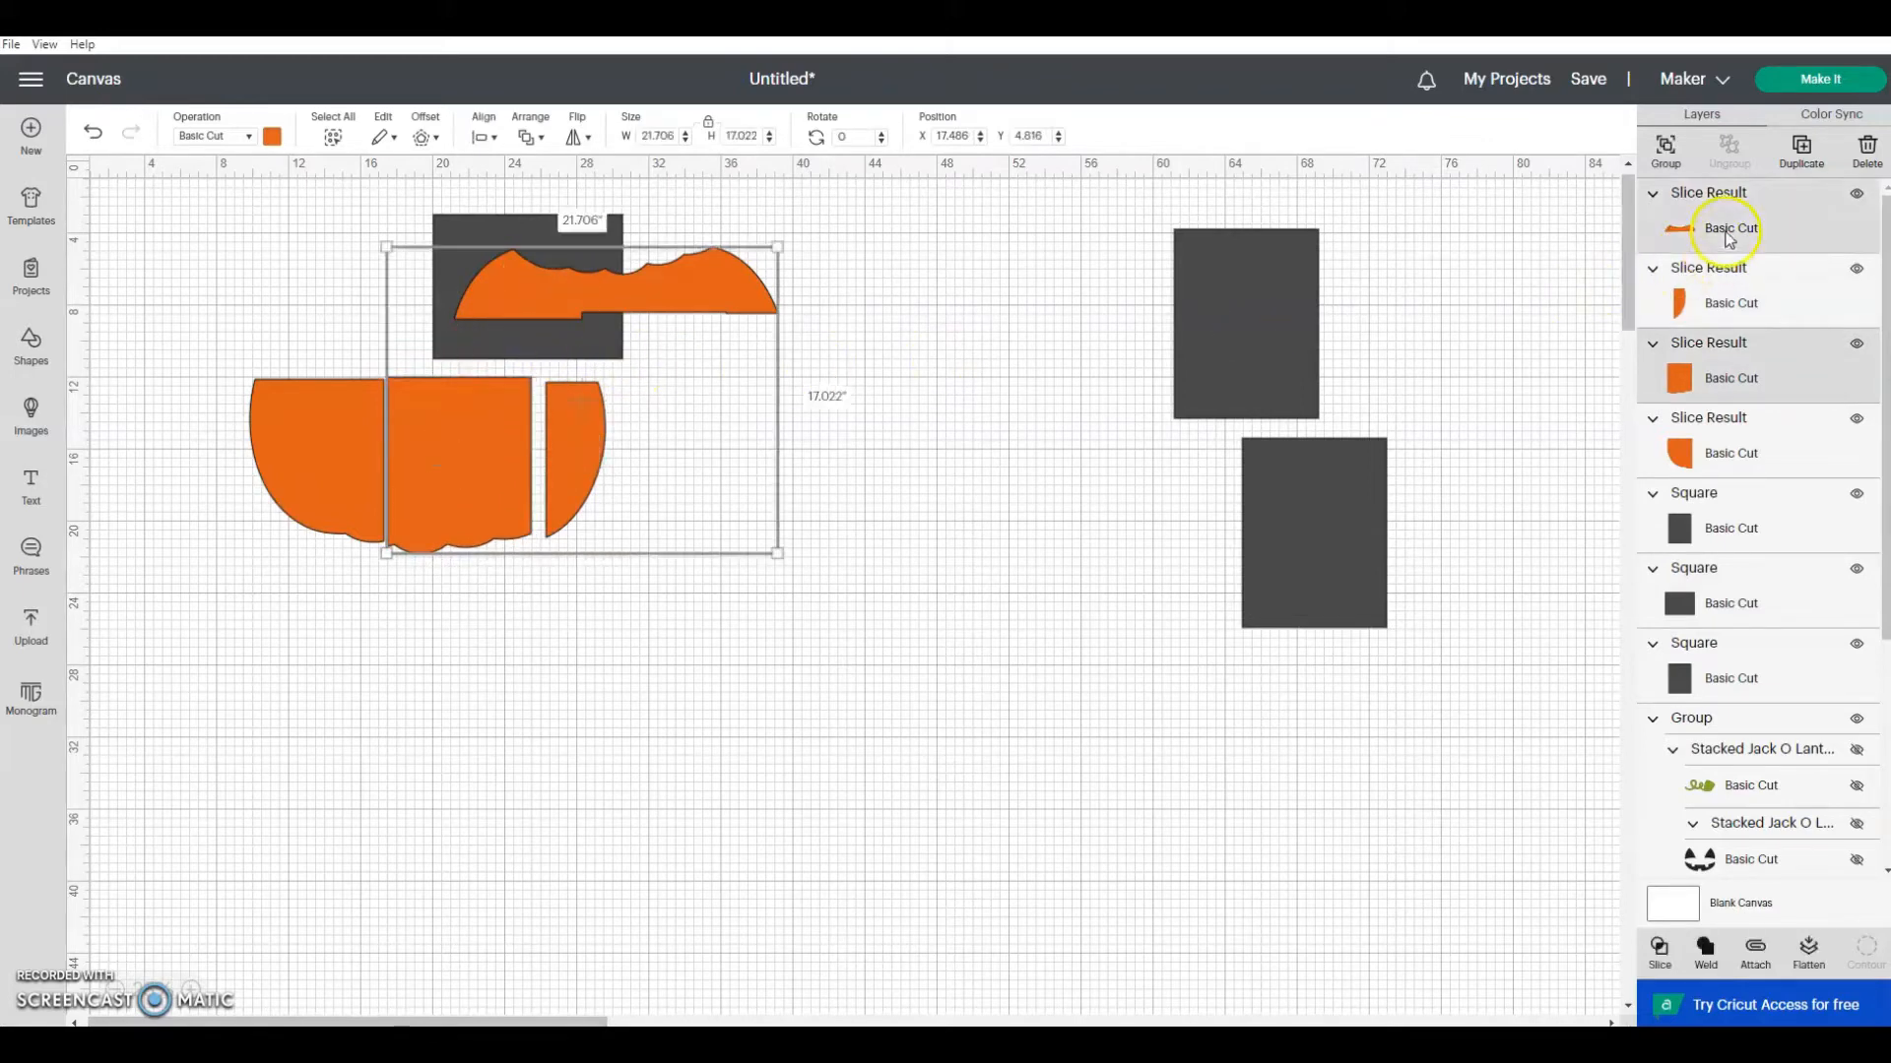
pyautogui.click(1662, 951)
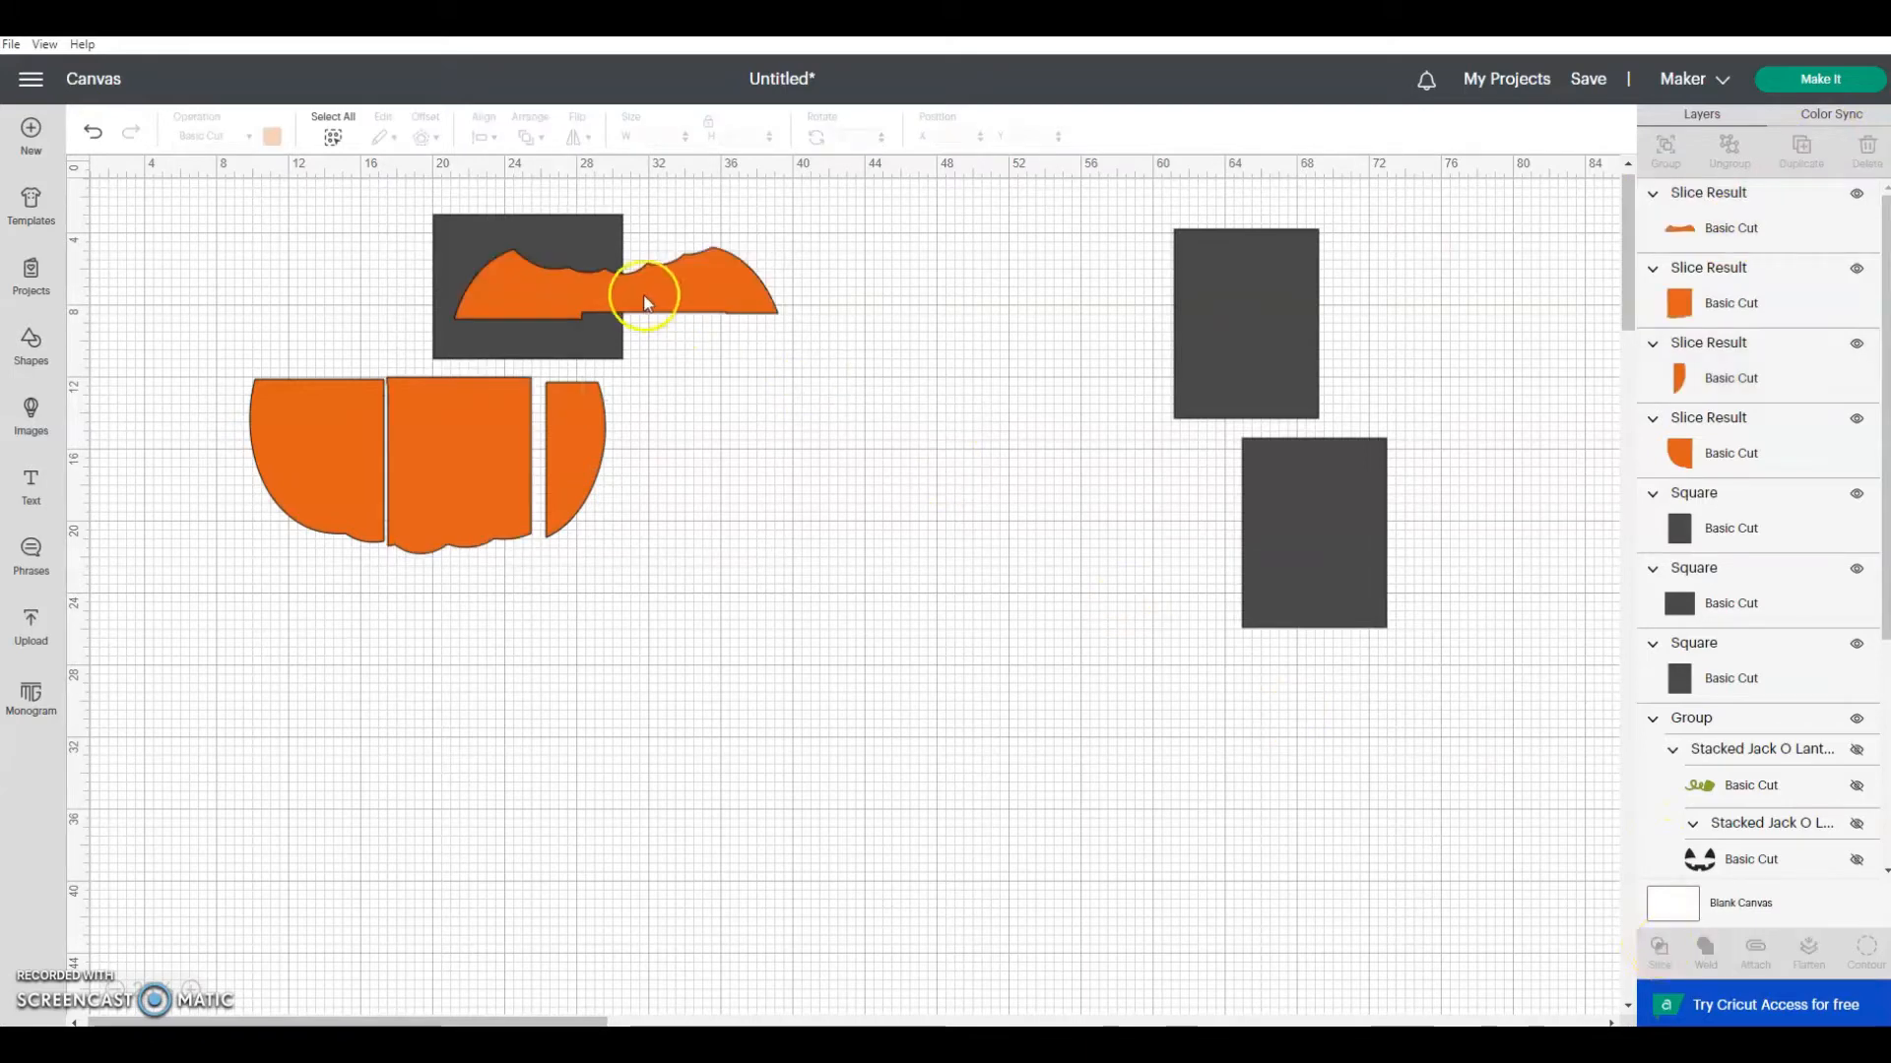
# Step: Nudge the rotated rectangle up behind the top strip, slice the strip with it, and delete the leftover outer rectangle
pyautogui.moveTo(494, 347)
pyautogui.mouseDown()
pyautogui.moveTo(414, 325)
pyautogui.moveTo(519, 354)
pyautogui.moveTo(499, 342)
pyautogui.mouseUp()
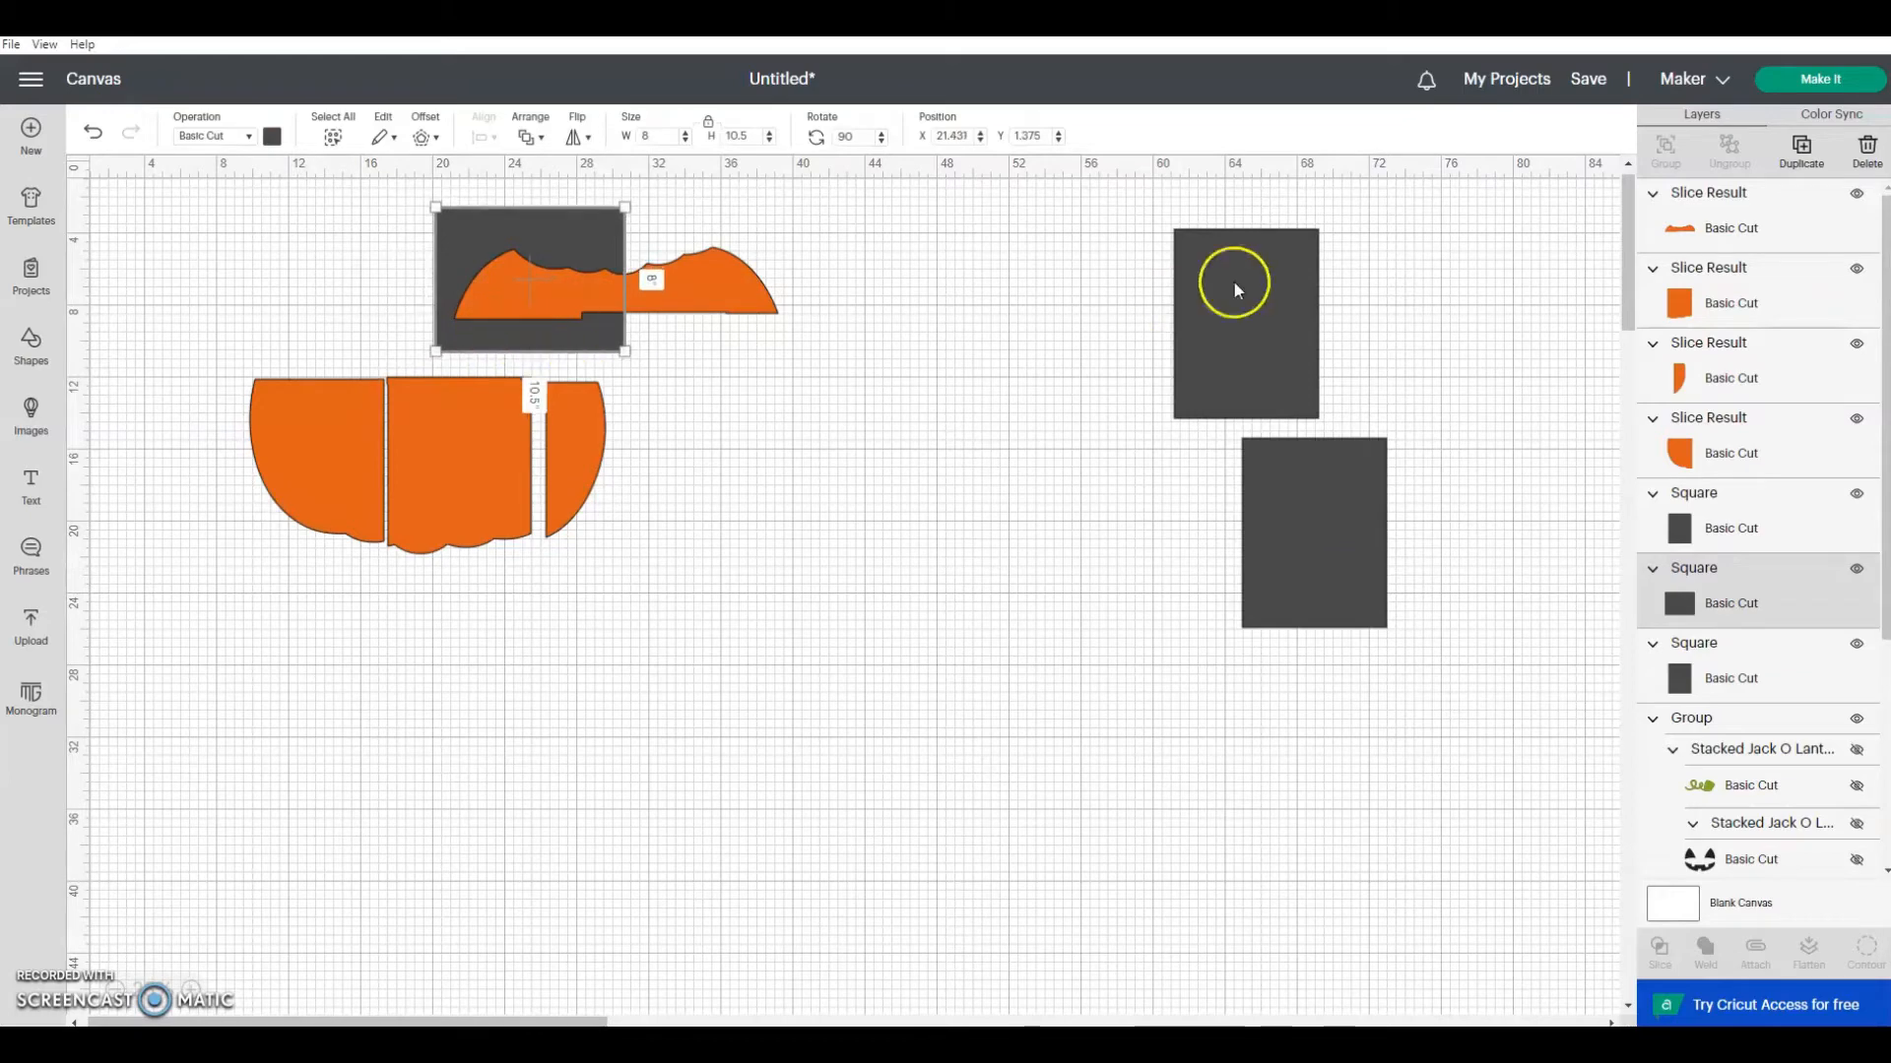
pyautogui.keyDown('shift'); pyautogui.click(1763, 233); pyautogui.keyUp('shift')
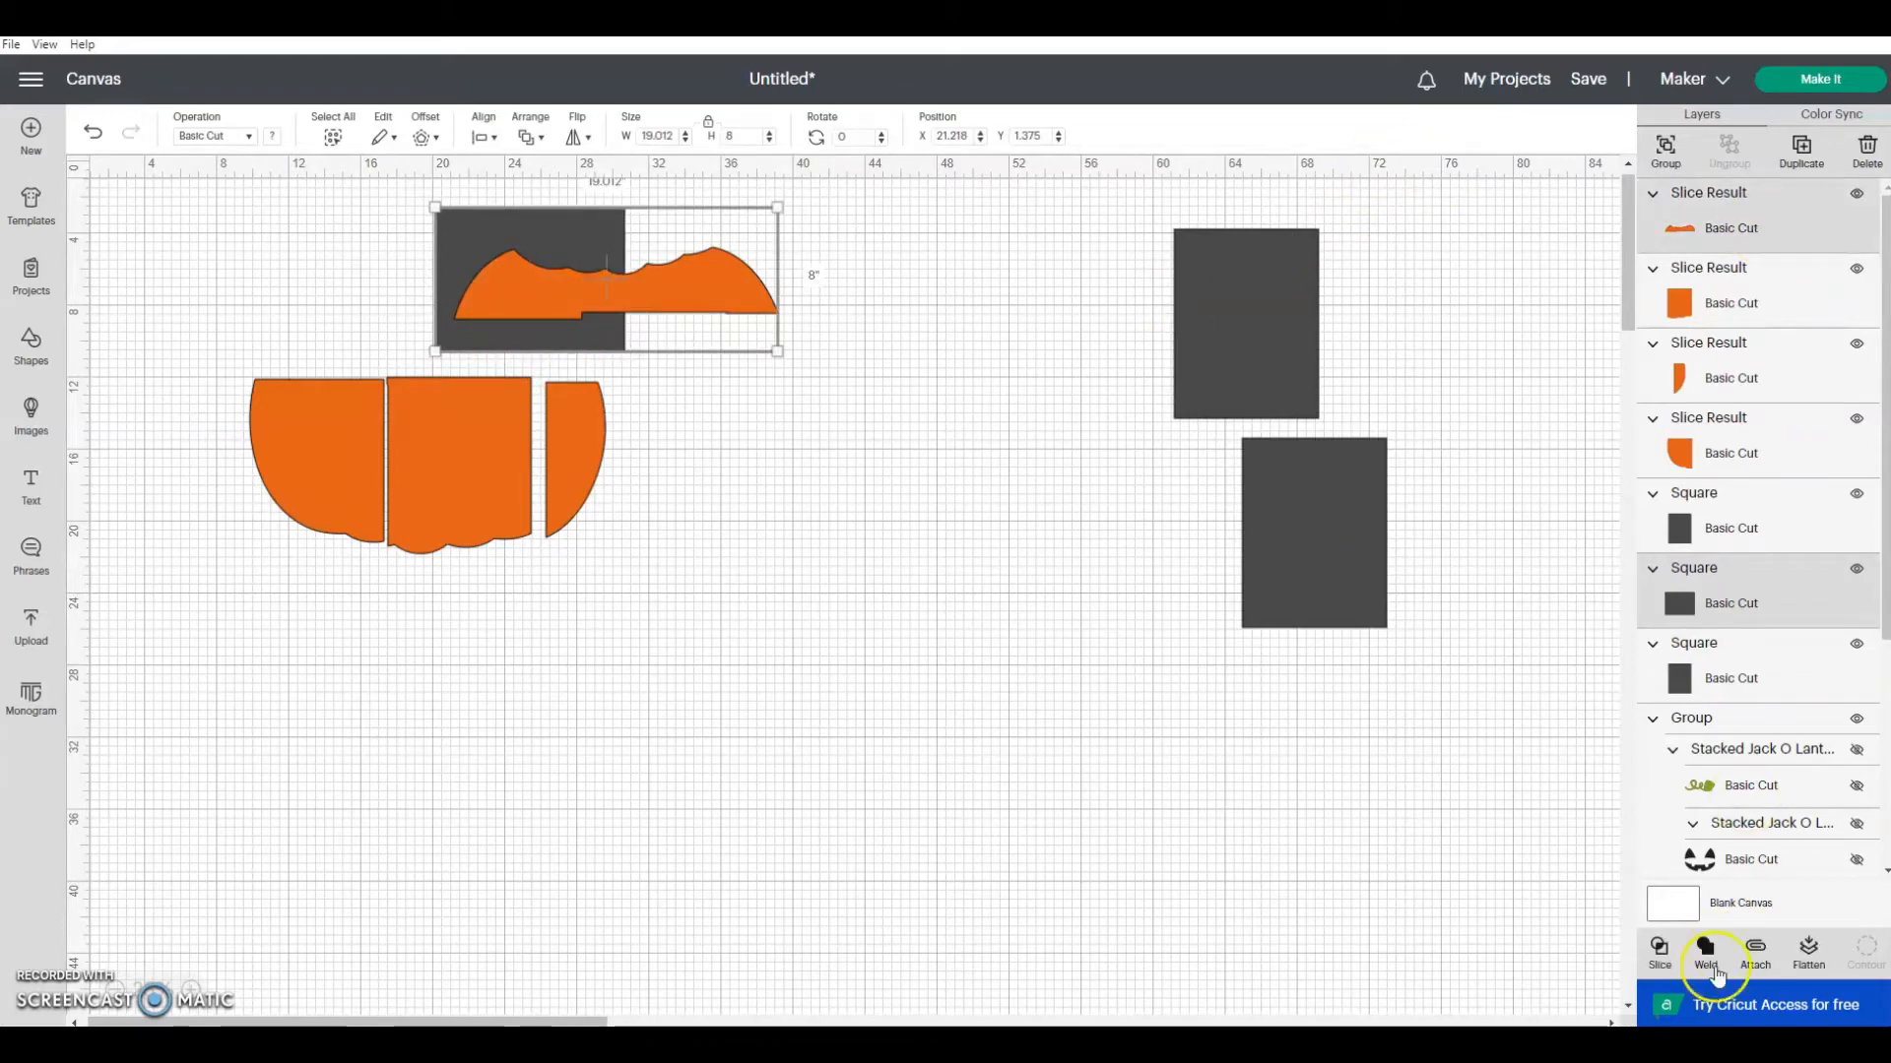
pyautogui.click(1662, 960)
pyautogui.moveTo(540, 316); pyautogui.dragTo(1034, 478)
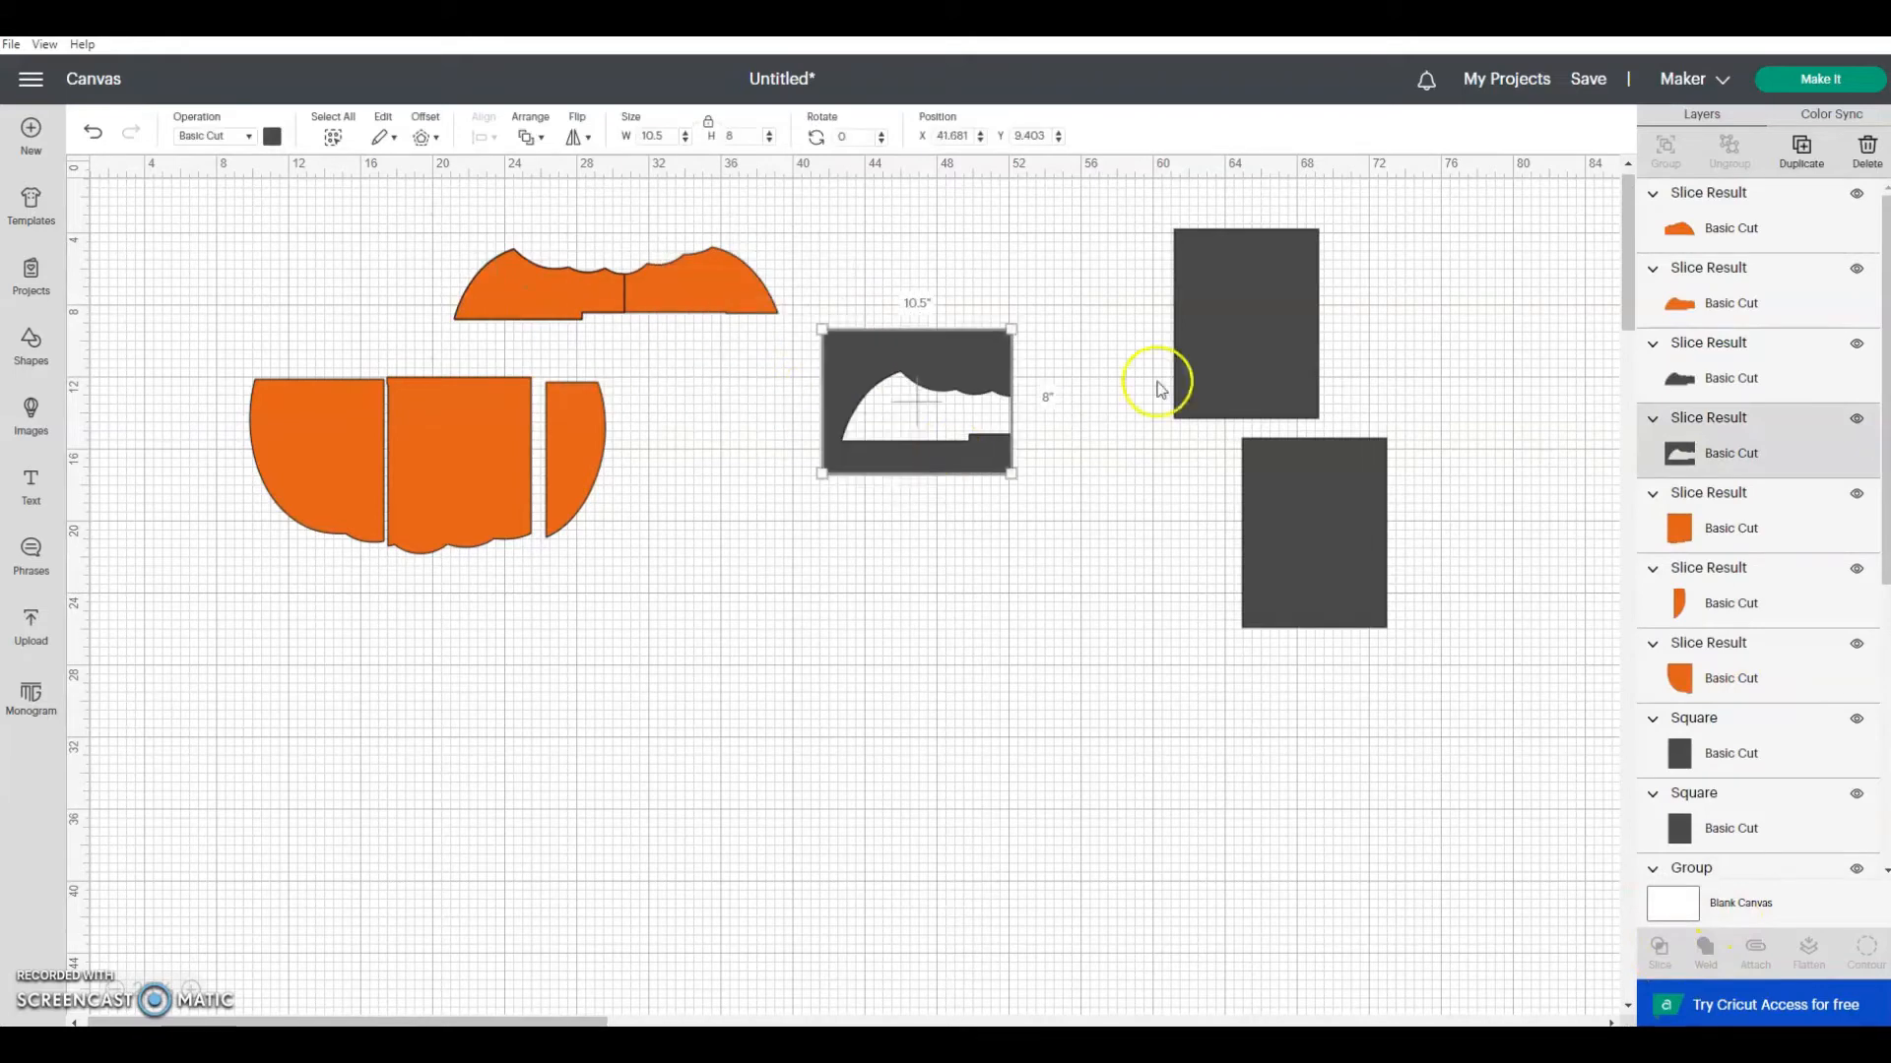
pyautogui.click(1859, 153)
# Step: Move the top strip's left piece above the lower-left pumpkin piece and delete its dark gray copy
pyautogui.moveTo(573, 289); pyautogui.dragTo(362, 308)
pyautogui.moveTo(564, 288); pyautogui.dragTo(842, 481)
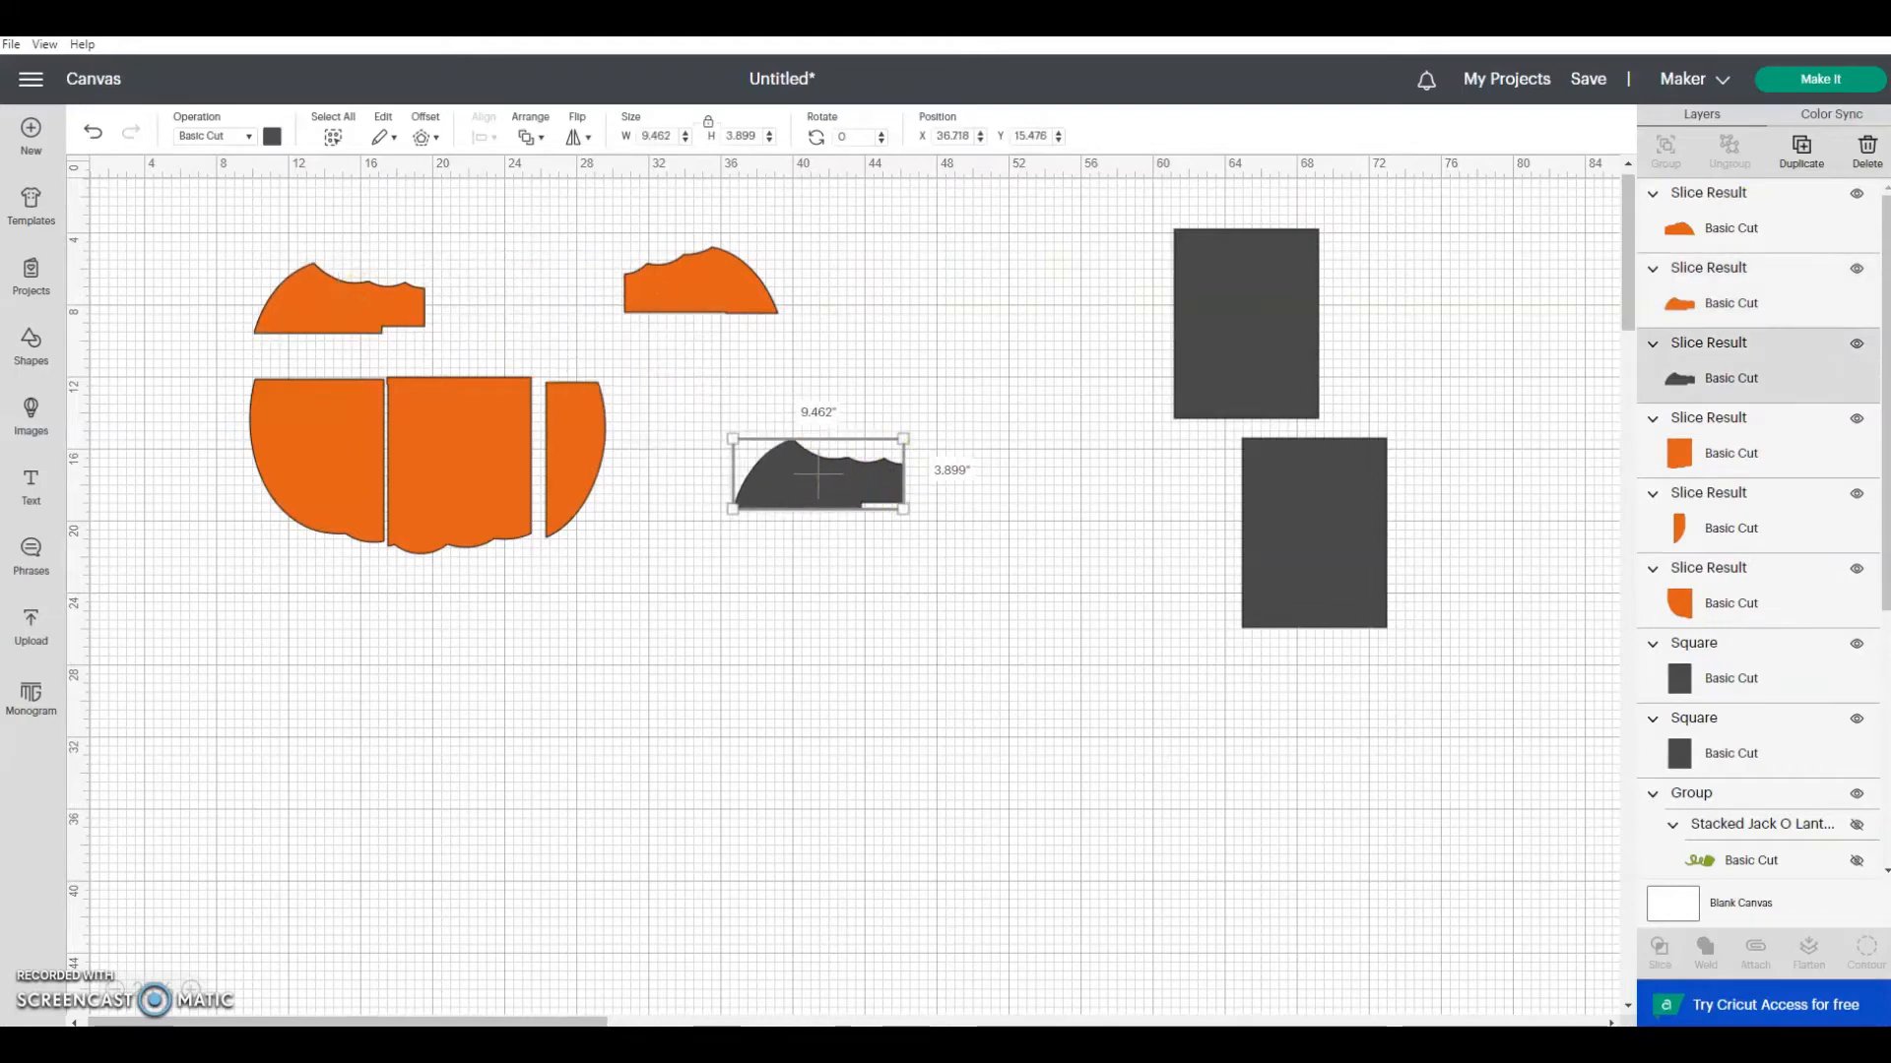
pyautogui.click(1867, 149)
pyautogui.click(740, 295)
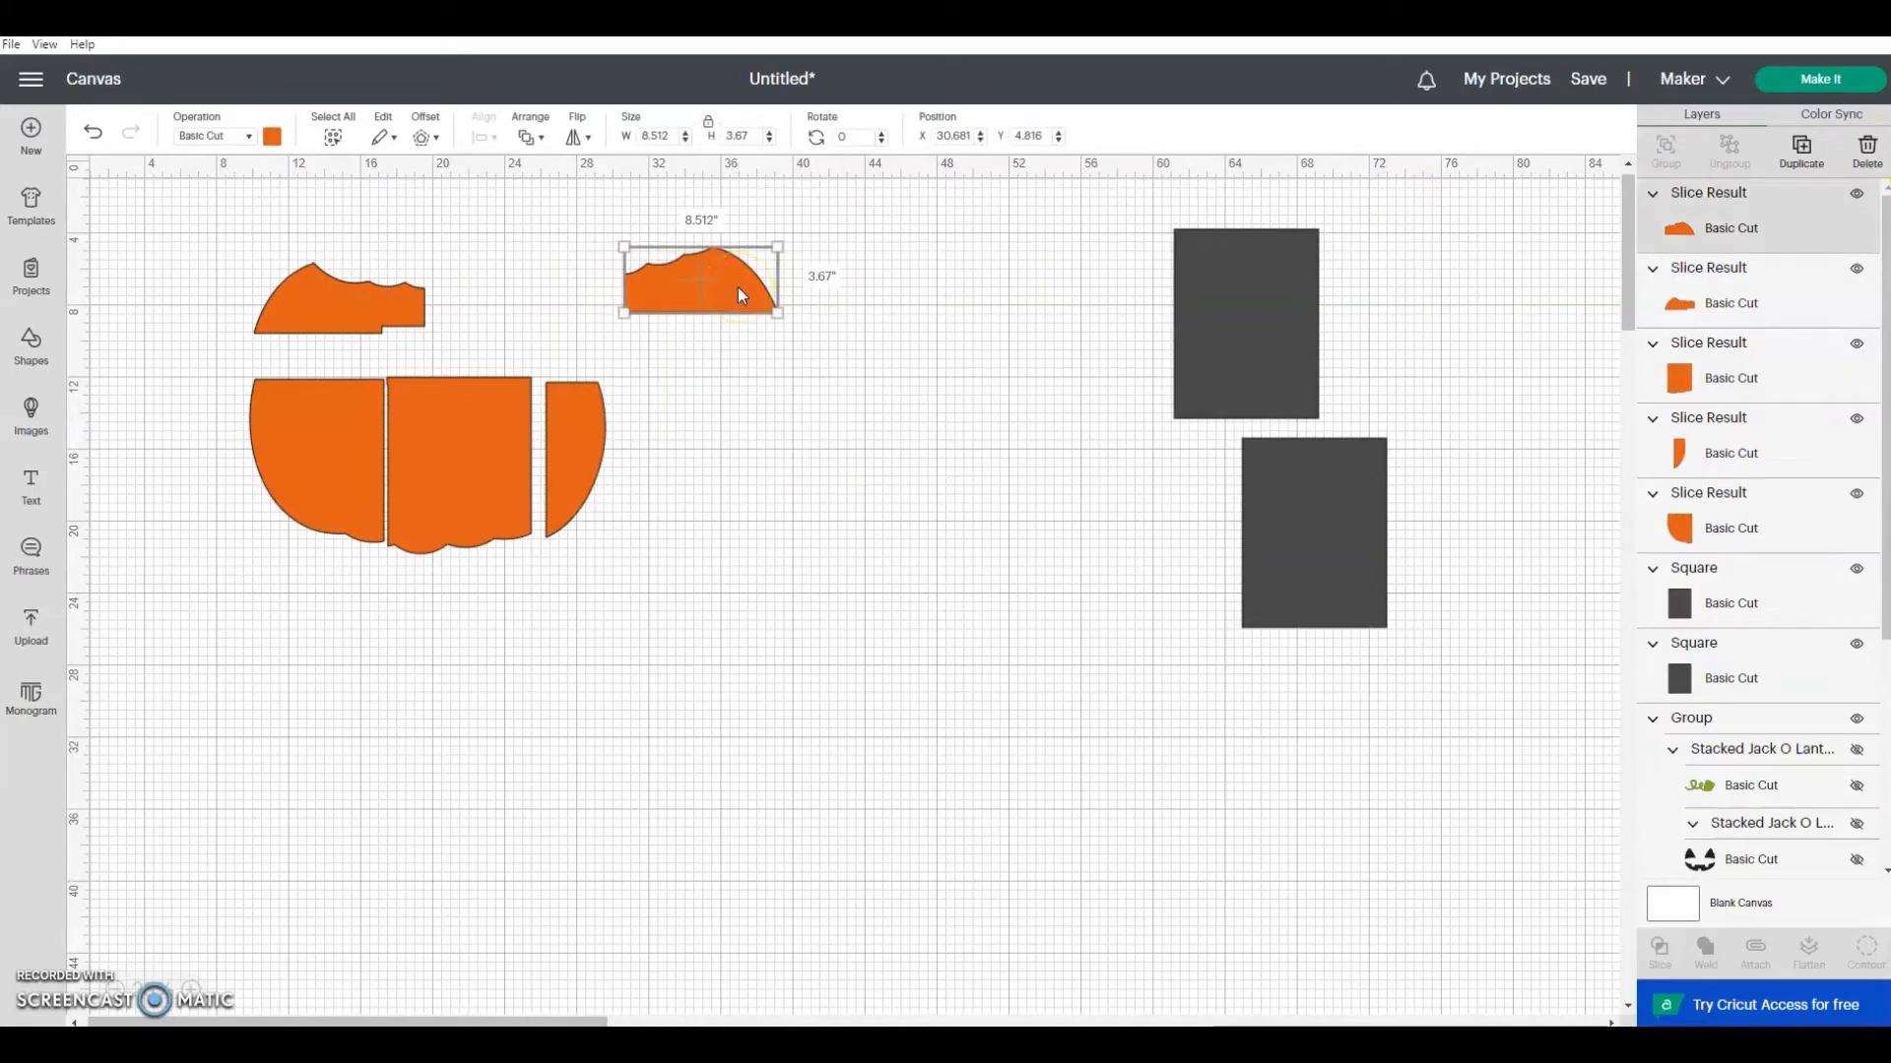
# Step: Rotate one of the dark rectangles 90 degrees and set it aside, well clear of the pumpkin pieces
pyautogui.click(1027, 294)
pyautogui.moveTo(1287, 304); pyautogui.dragTo(831, 434)
pyautogui.click(855, 137)
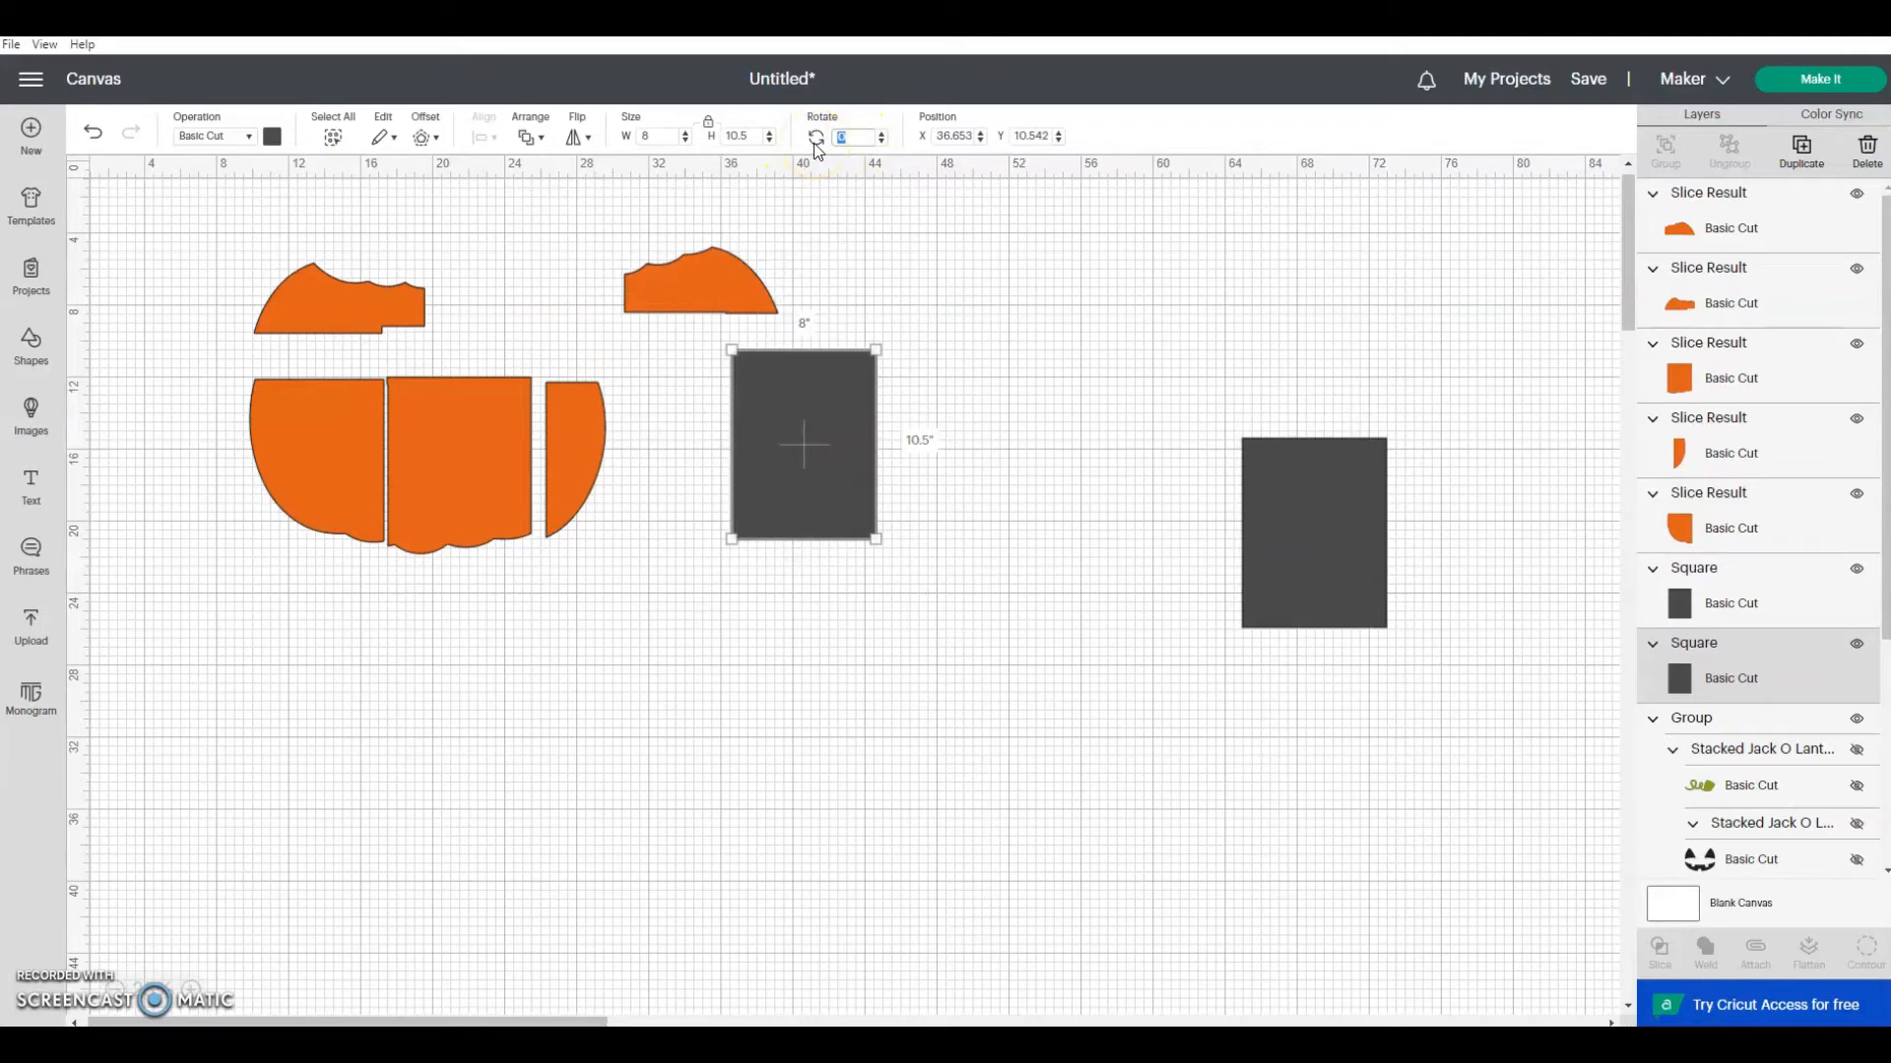
pyautogui.press('Return')
pyautogui.click(794, 240)
pyautogui.moveTo(814, 427); pyautogui.dragTo(1085, 352)
# Step: Reassemble the five dark orange slices into the pumpkin shape, with both top pieces resting on the three lower pieces
pyautogui.moveTo(323, 303); pyautogui.dragTo(323, 346)
pyautogui.moveTo(709, 283); pyautogui.dragTo(506, 343)
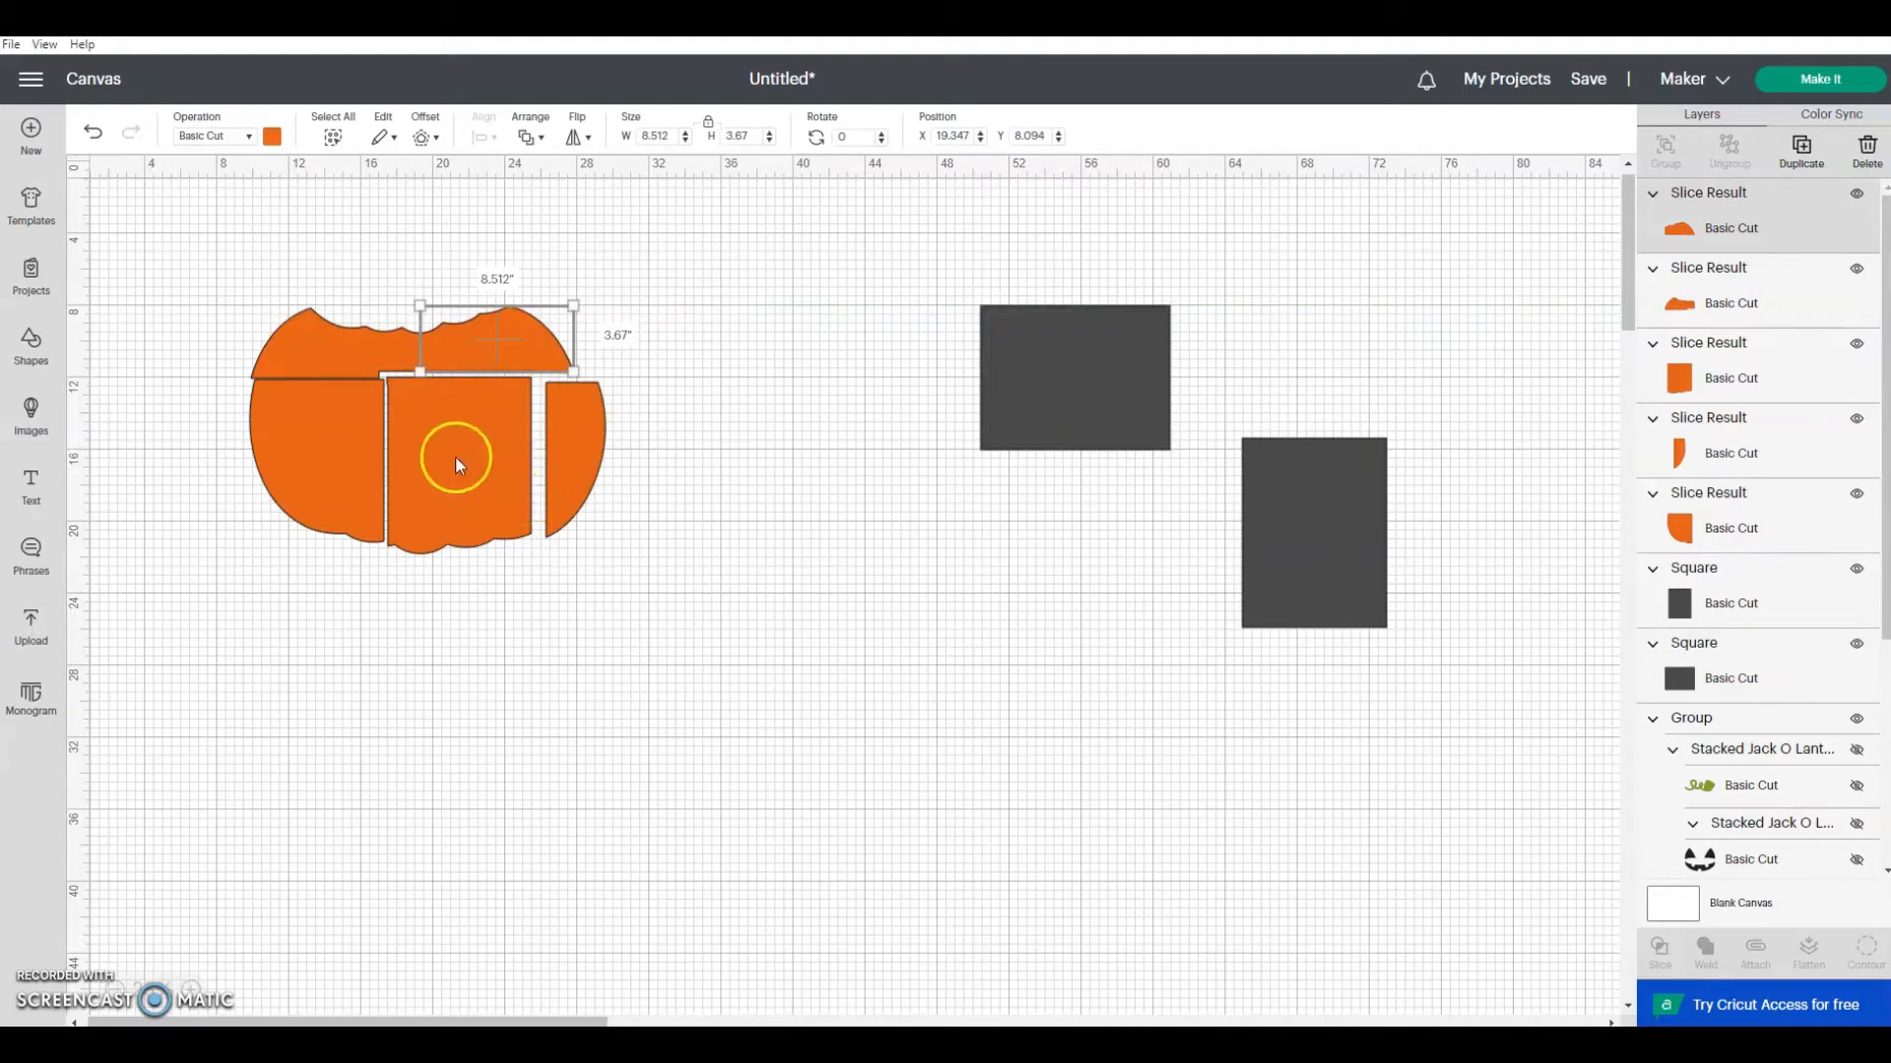
pyautogui.moveTo(304, 470); pyautogui.dragTo(300, 469)
pyautogui.moveTo(431, 457); pyautogui.dragTo(422, 455)
pyautogui.moveTo(565, 433); pyautogui.dragTo(481, 440)
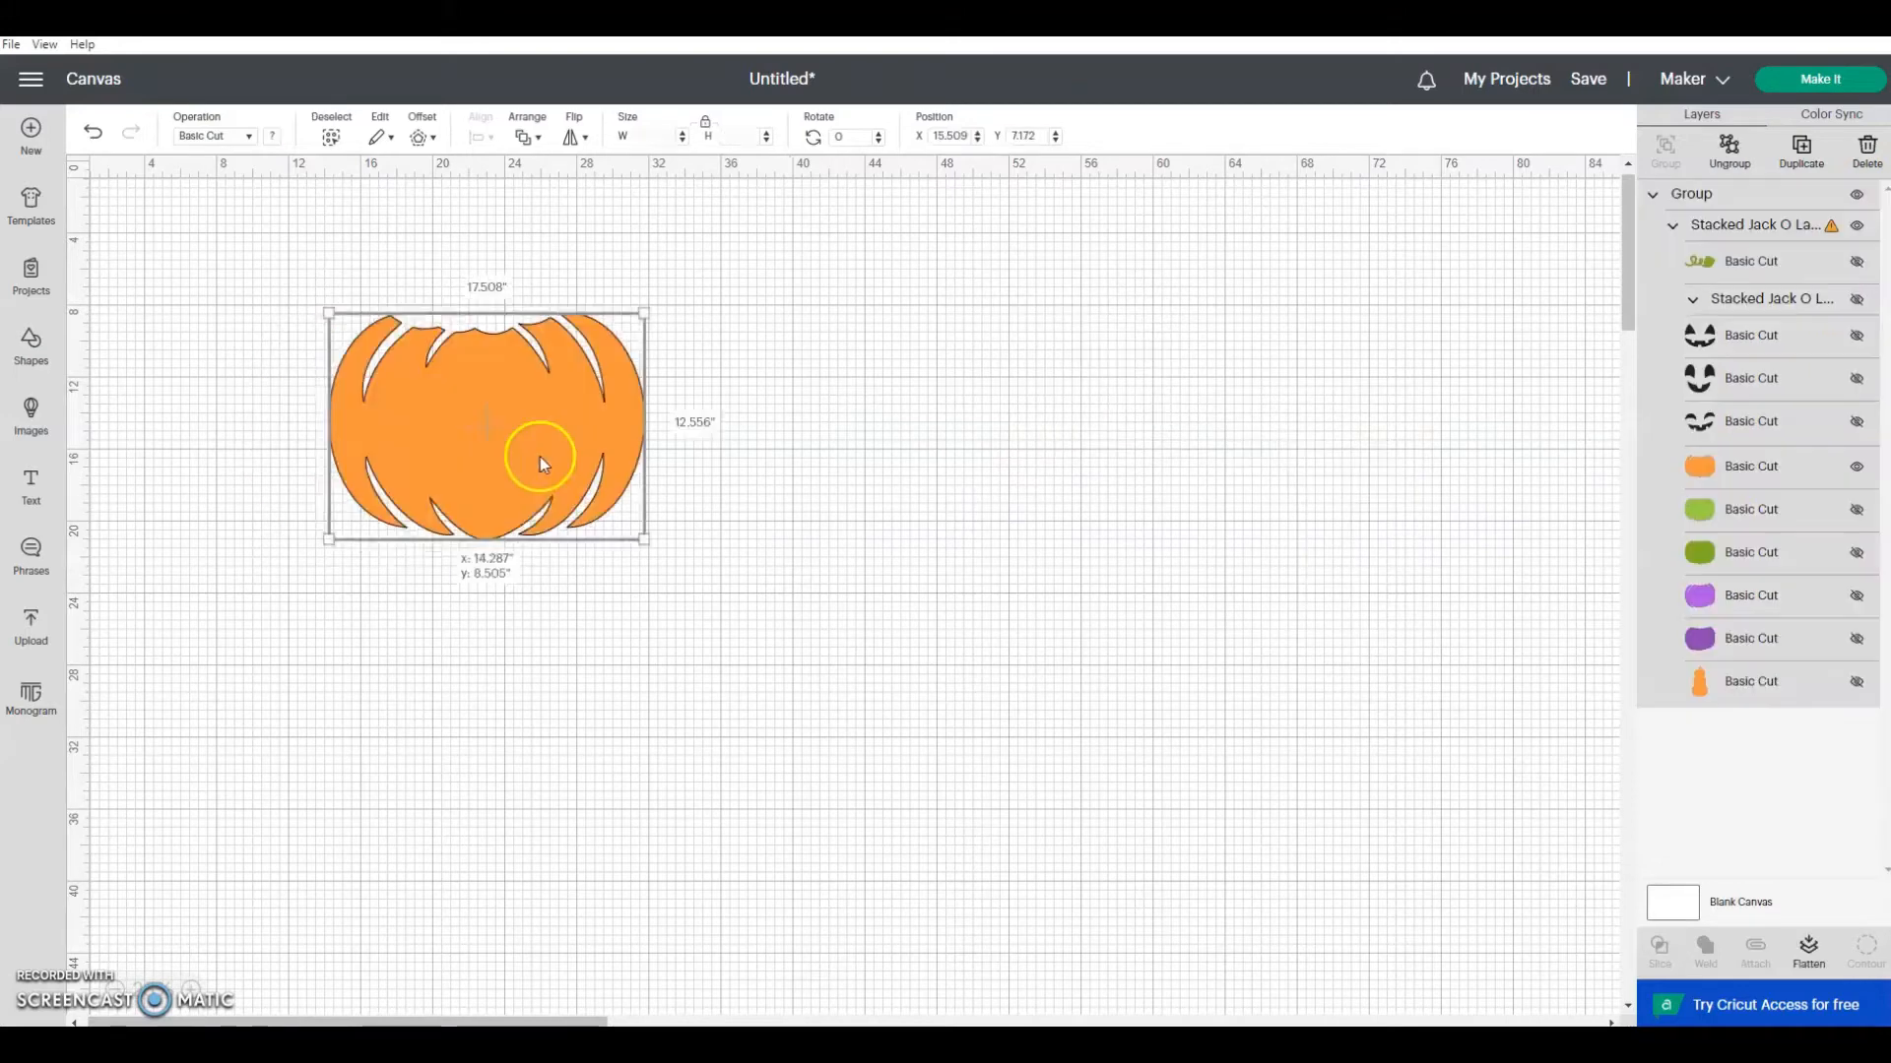
pyautogui.moveTo(539, 457); pyautogui.dragTo(516, 421)
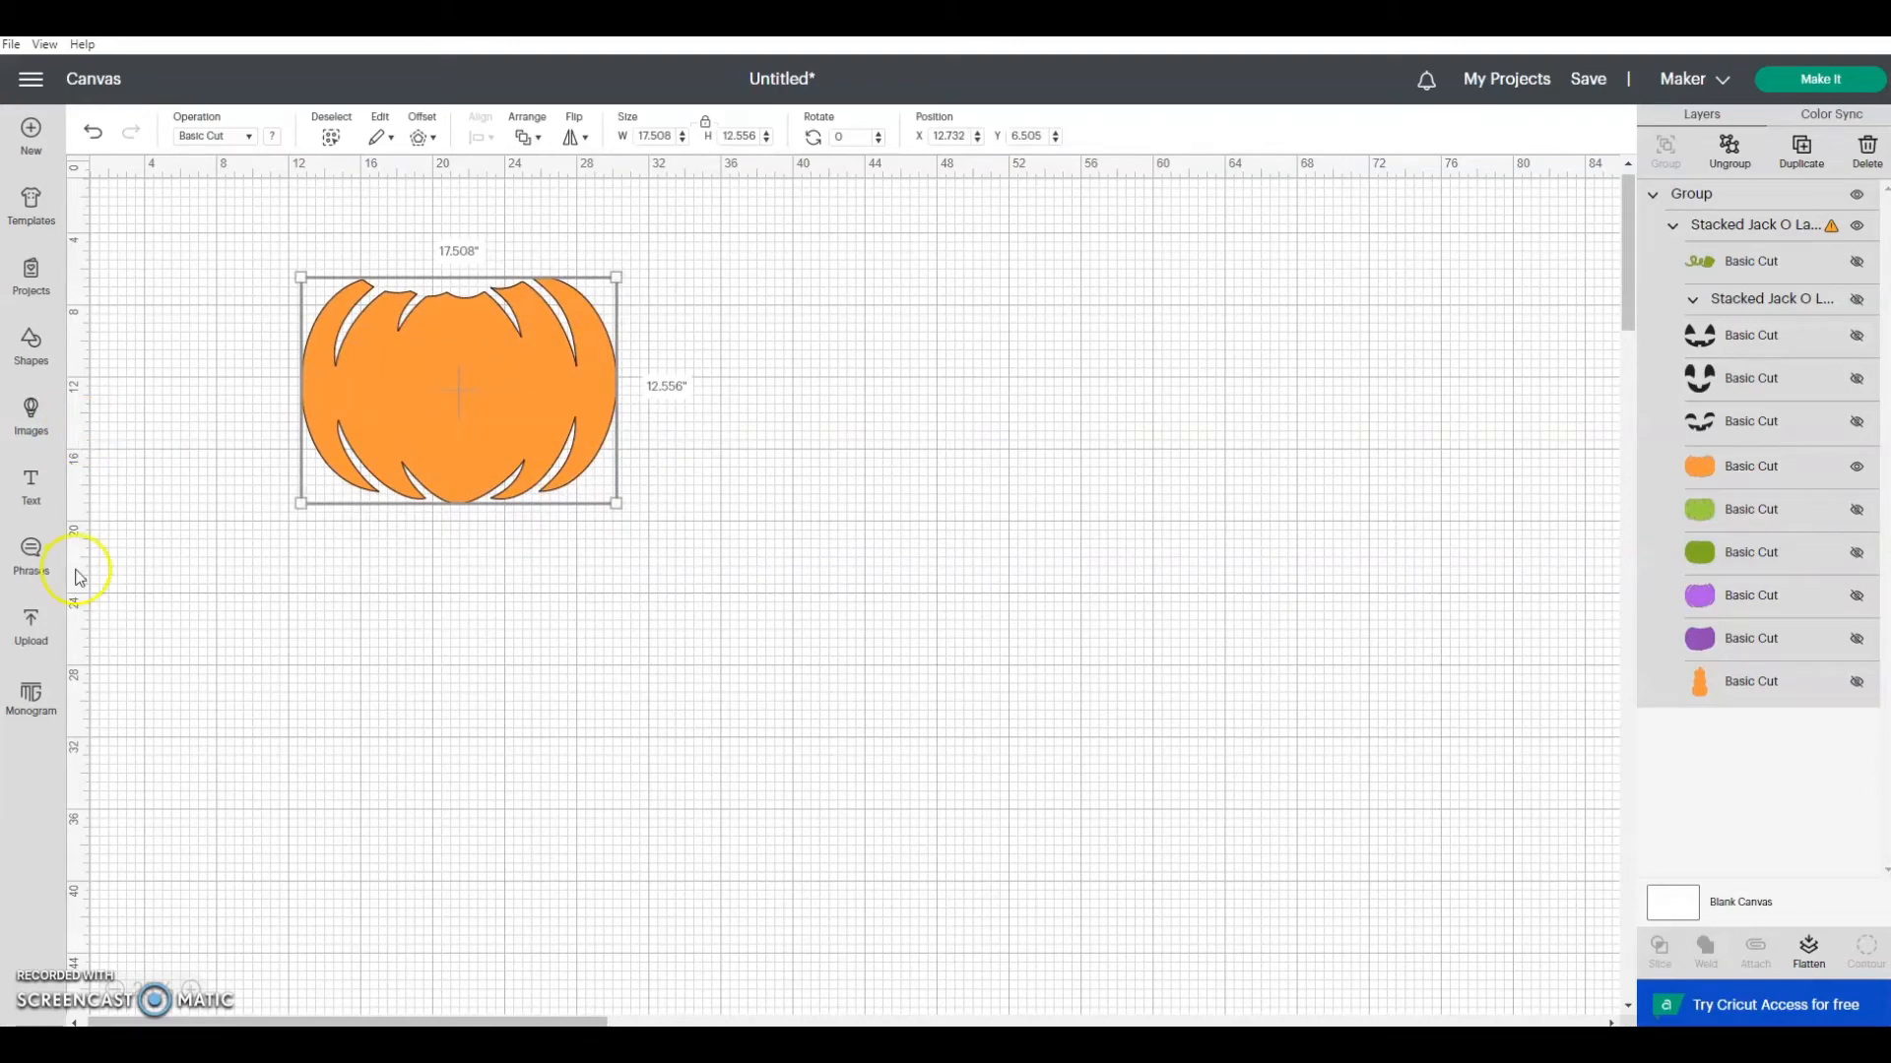
# Step: Insert a square, unlock its proportions, and set its size to 8 inches wide by 10.5 inches high
pyautogui.click(32, 349)
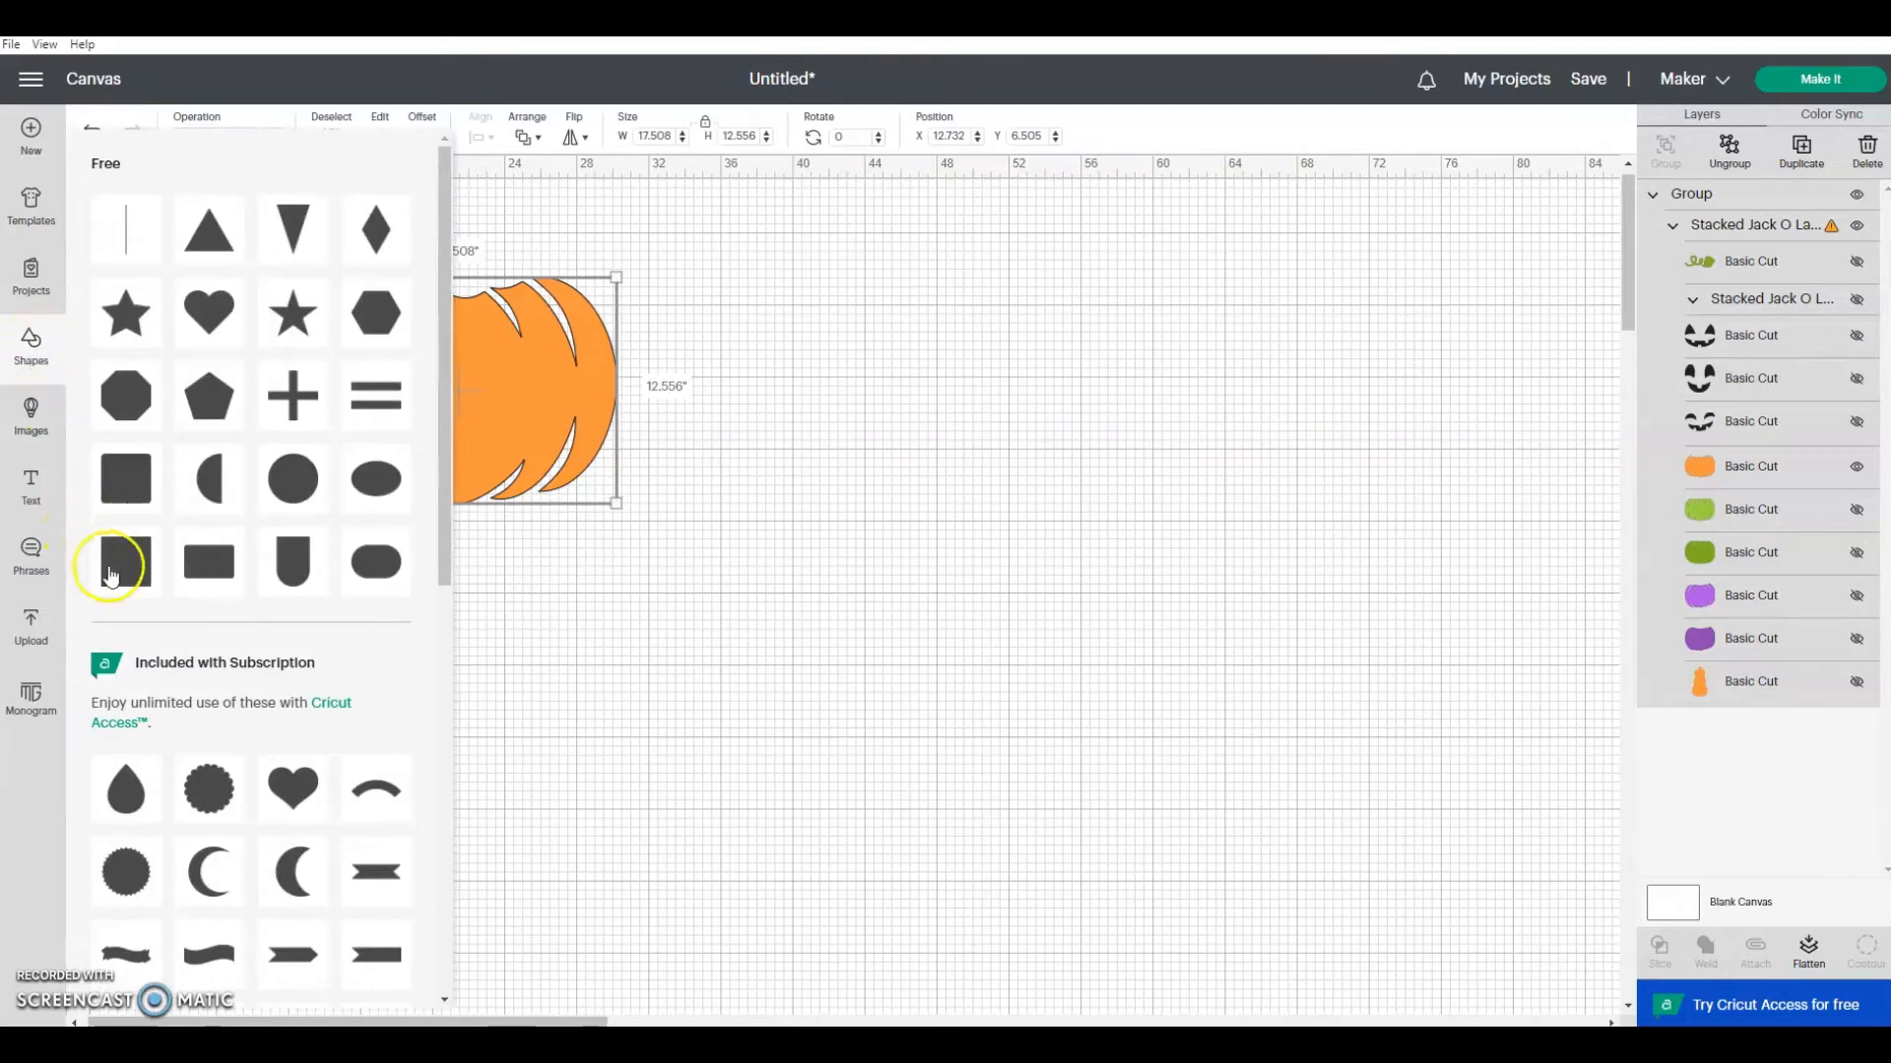
pyautogui.click(126, 563)
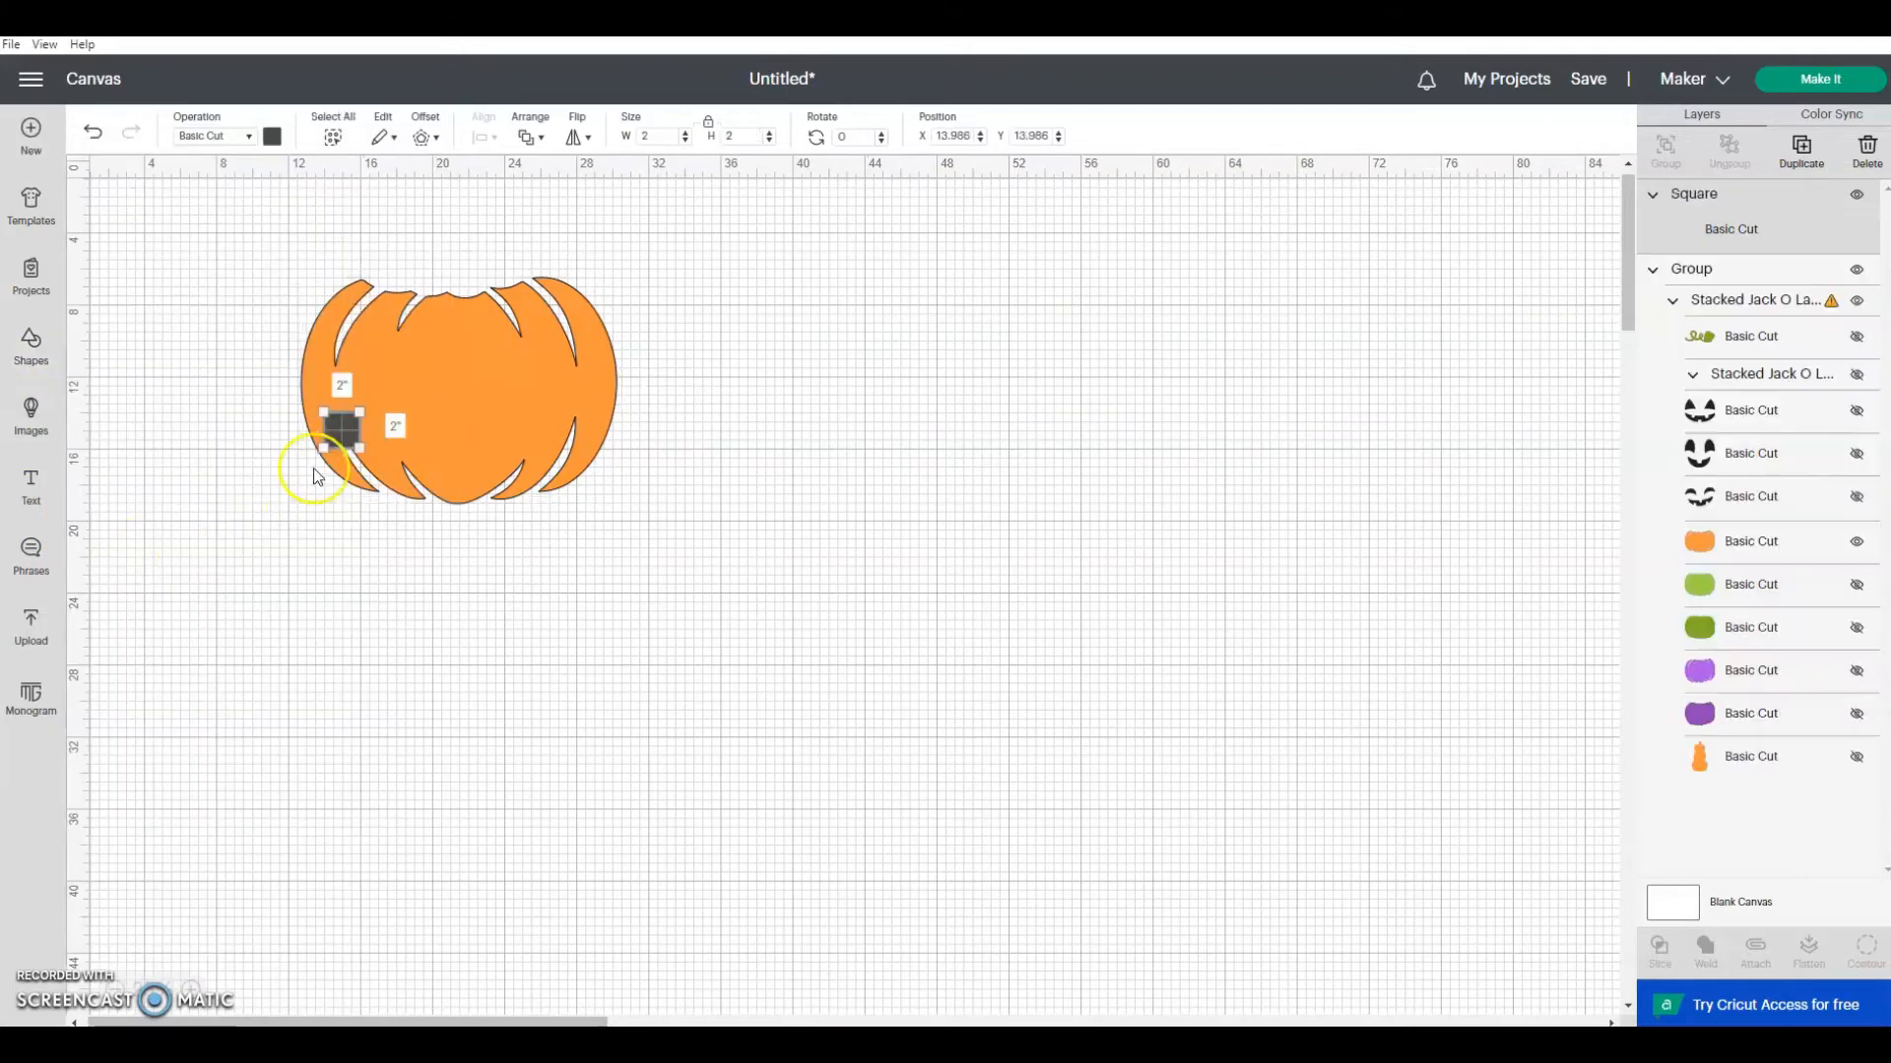
pyautogui.click(709, 127)
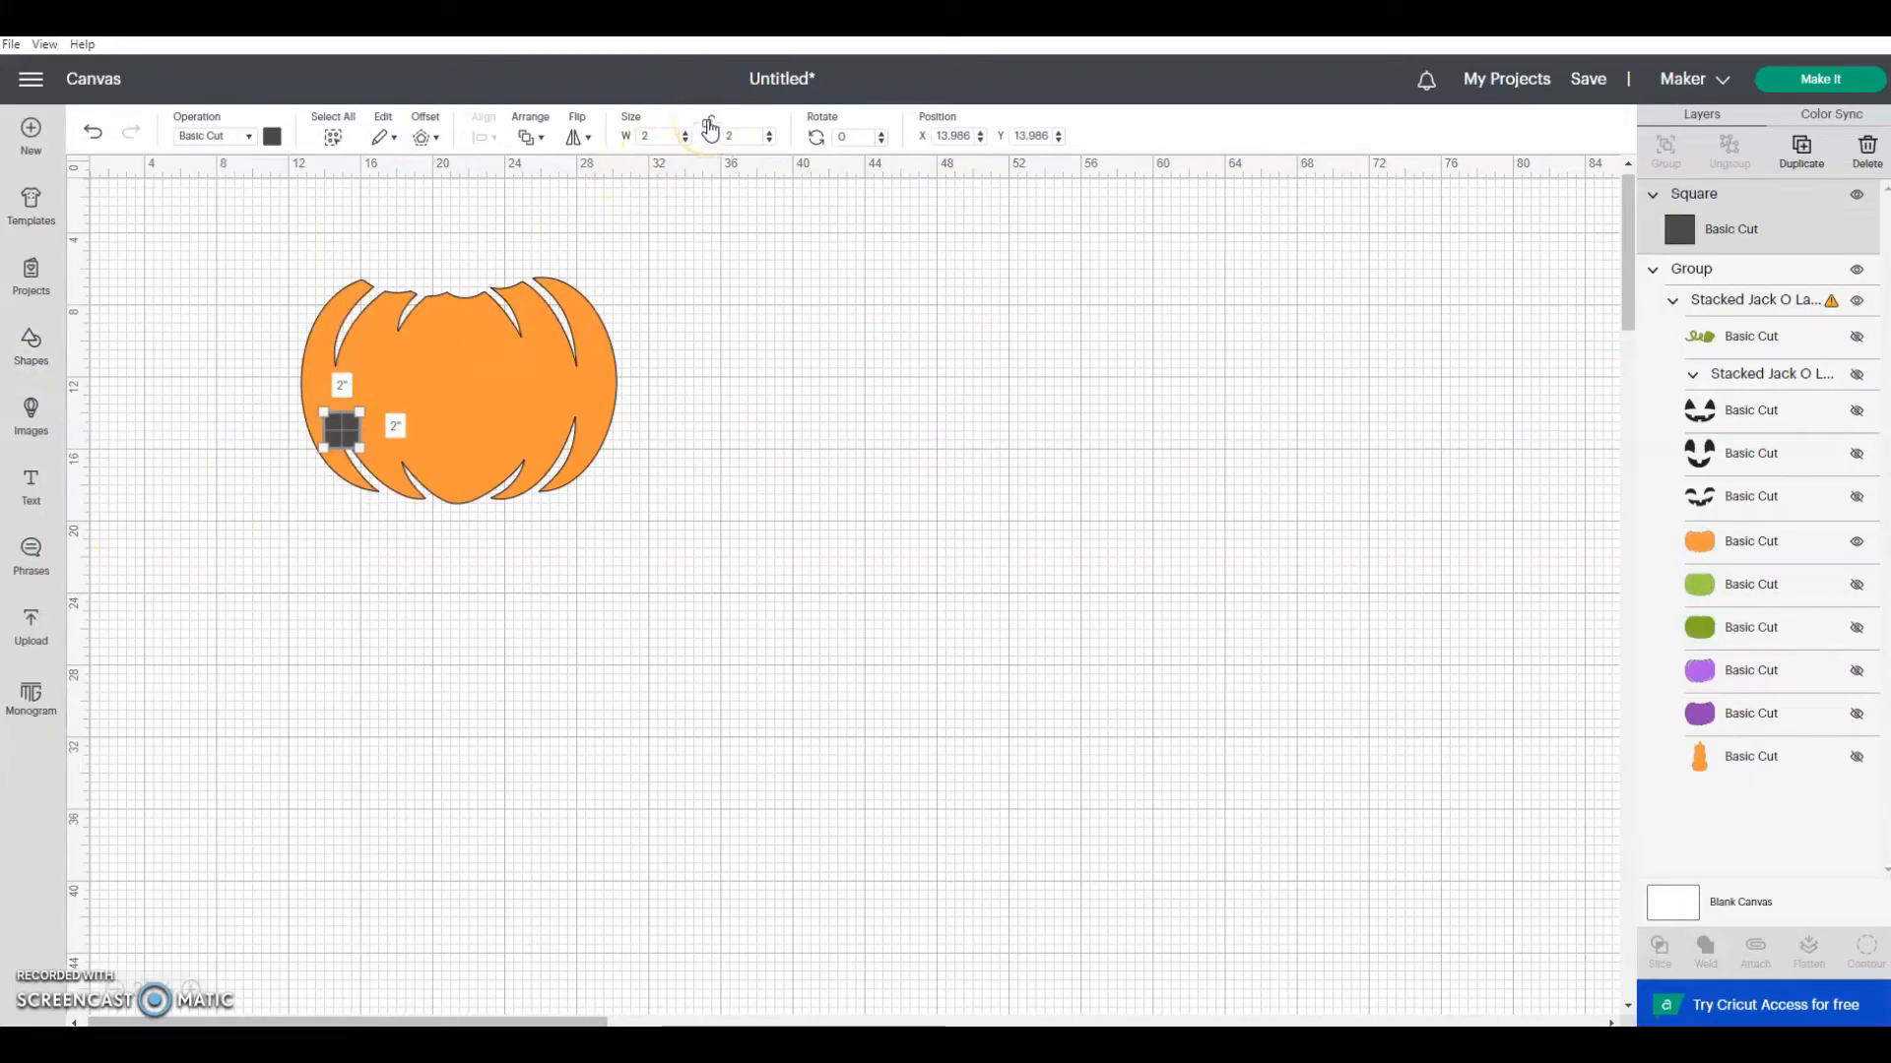
pyautogui.click(629, 143)
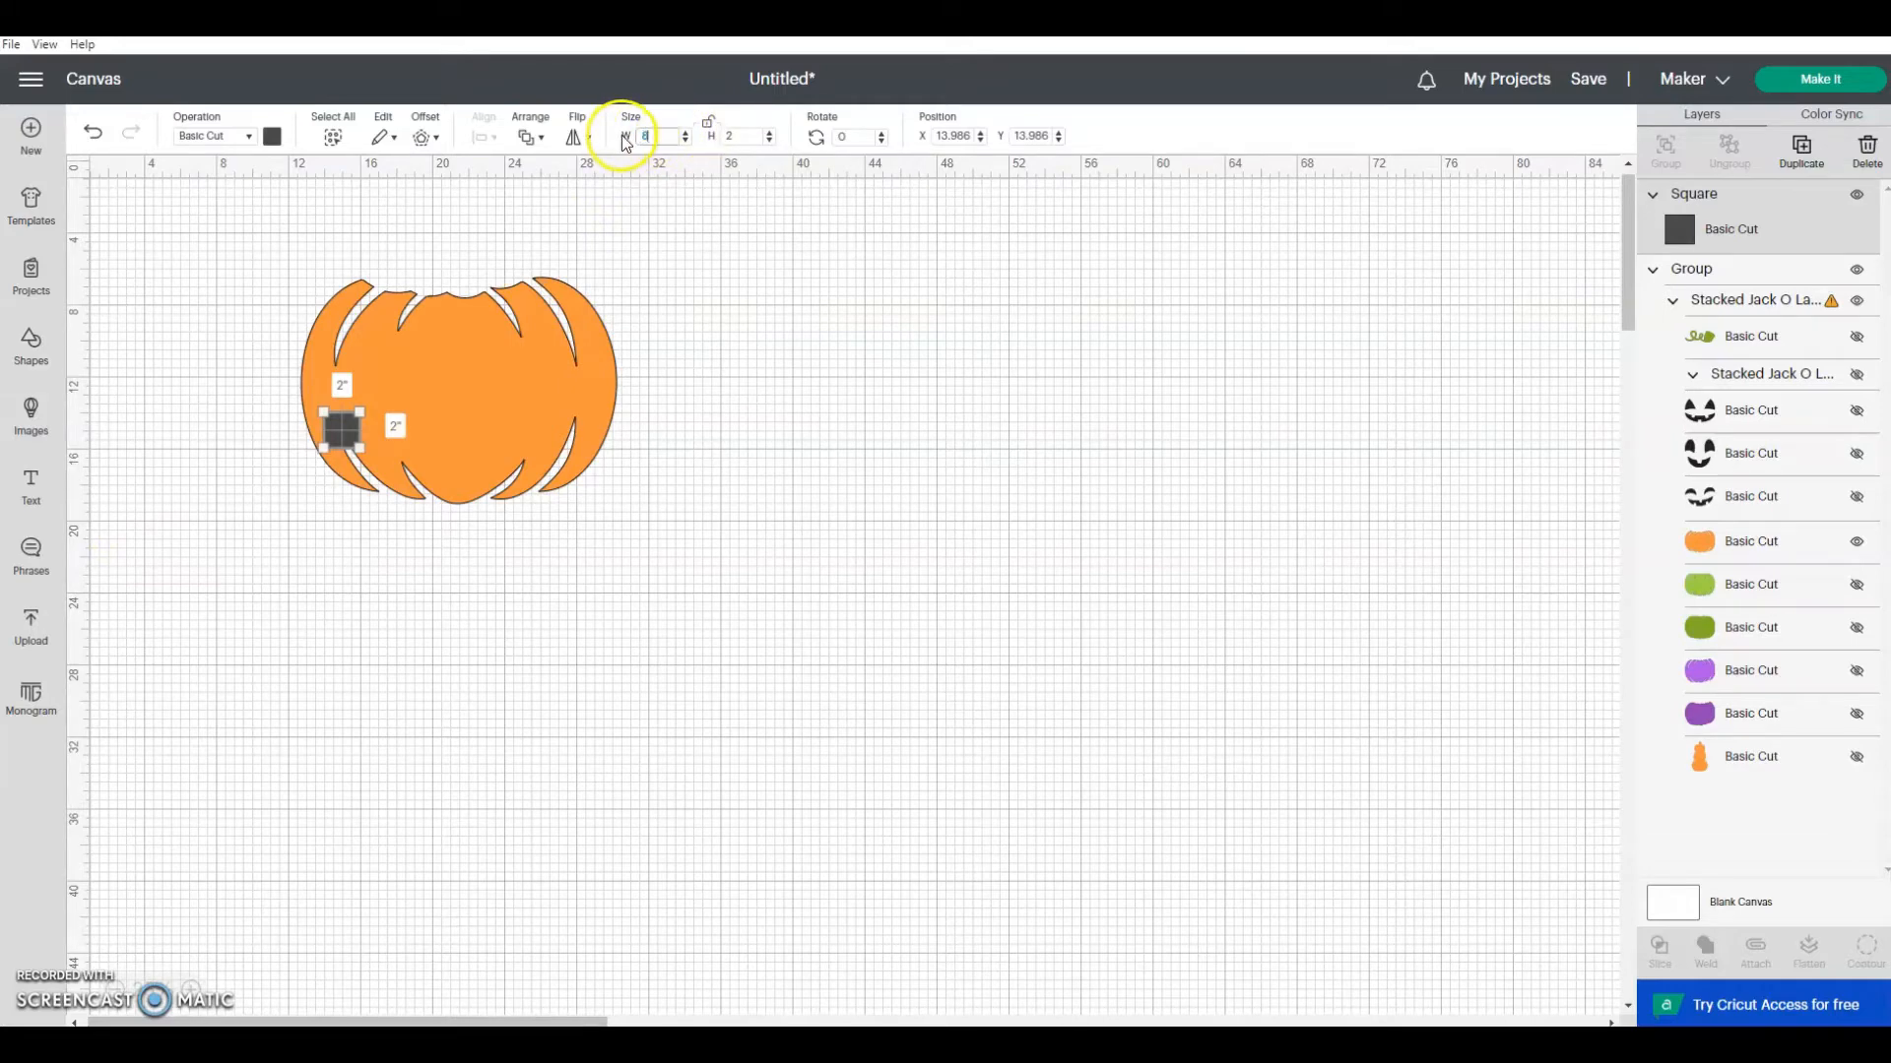
pyautogui.click(715, 140)
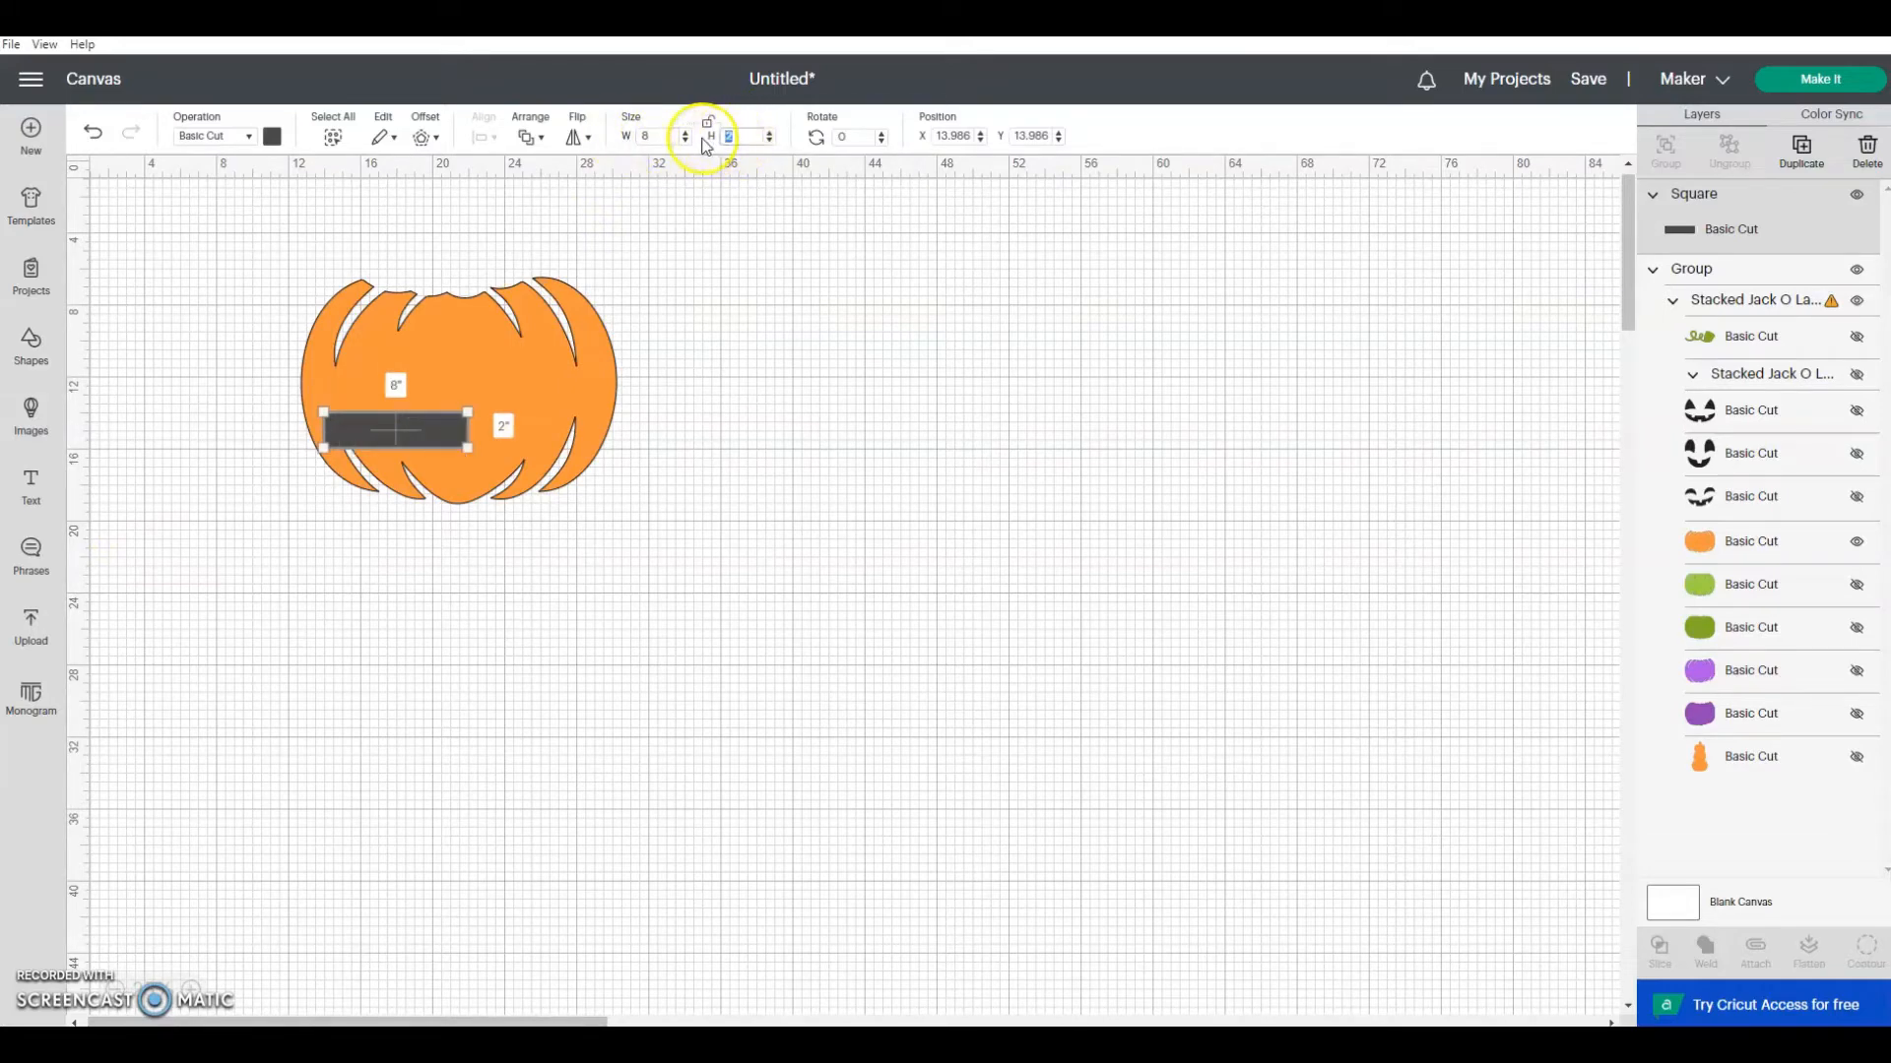
pyautogui.write('10.5')
pyautogui.press('Return')
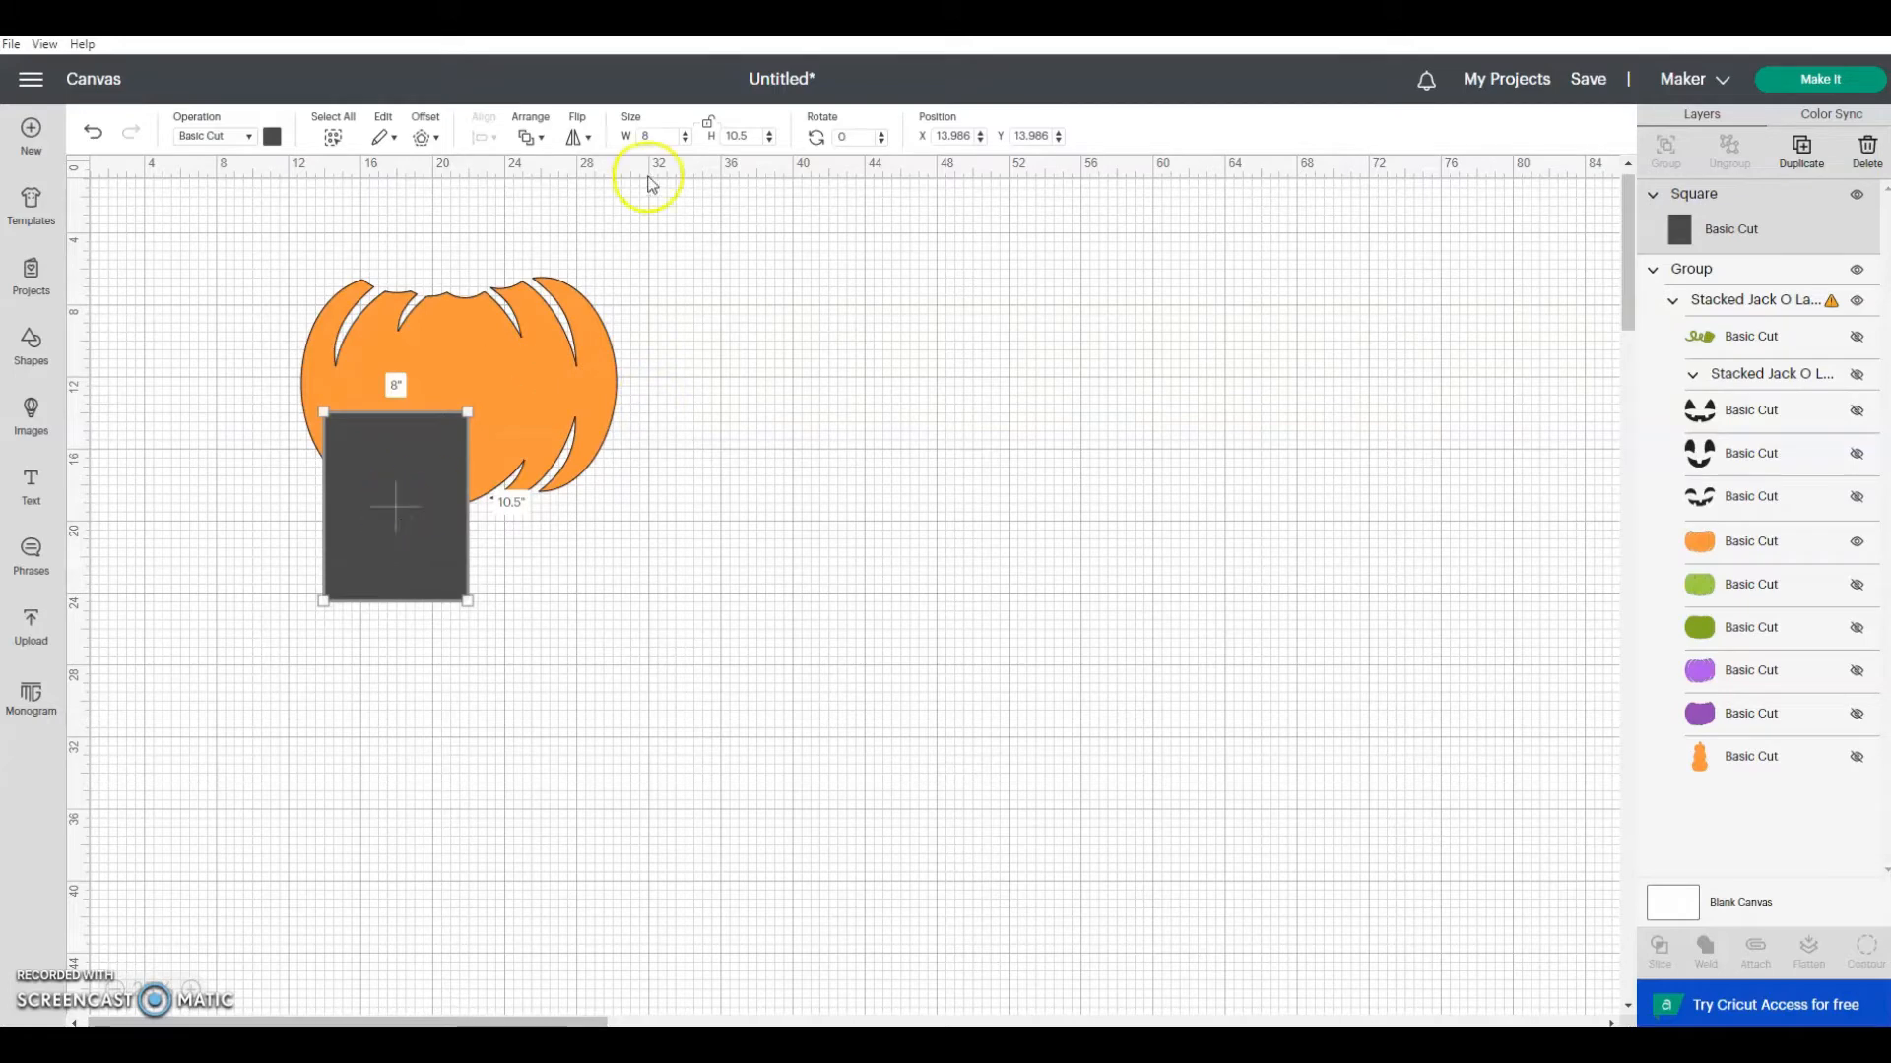
# Step: Move the rectangle beside the light orange pumpkin and duplicate it four times, spreading the copies over the empty canvas
pyautogui.moveTo(392, 463); pyautogui.dragTo(872, 430)
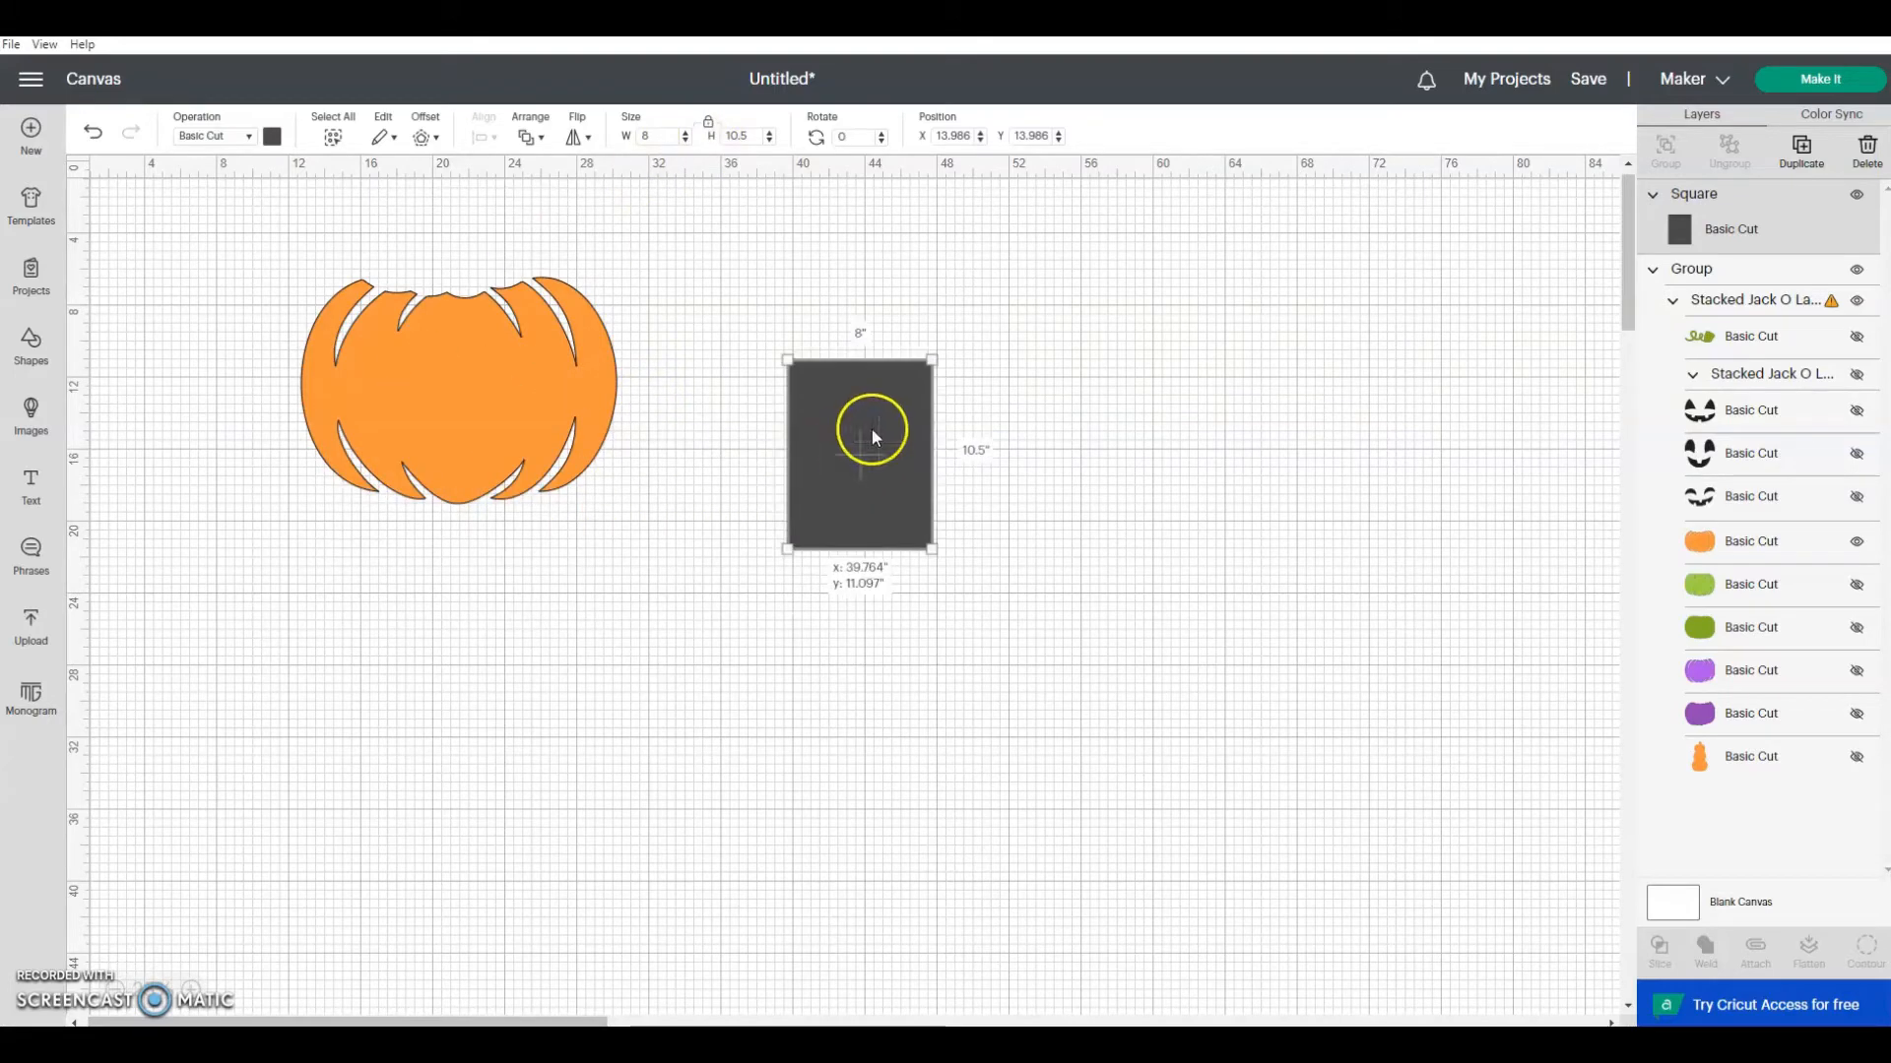
pyautogui.click(1802, 150)
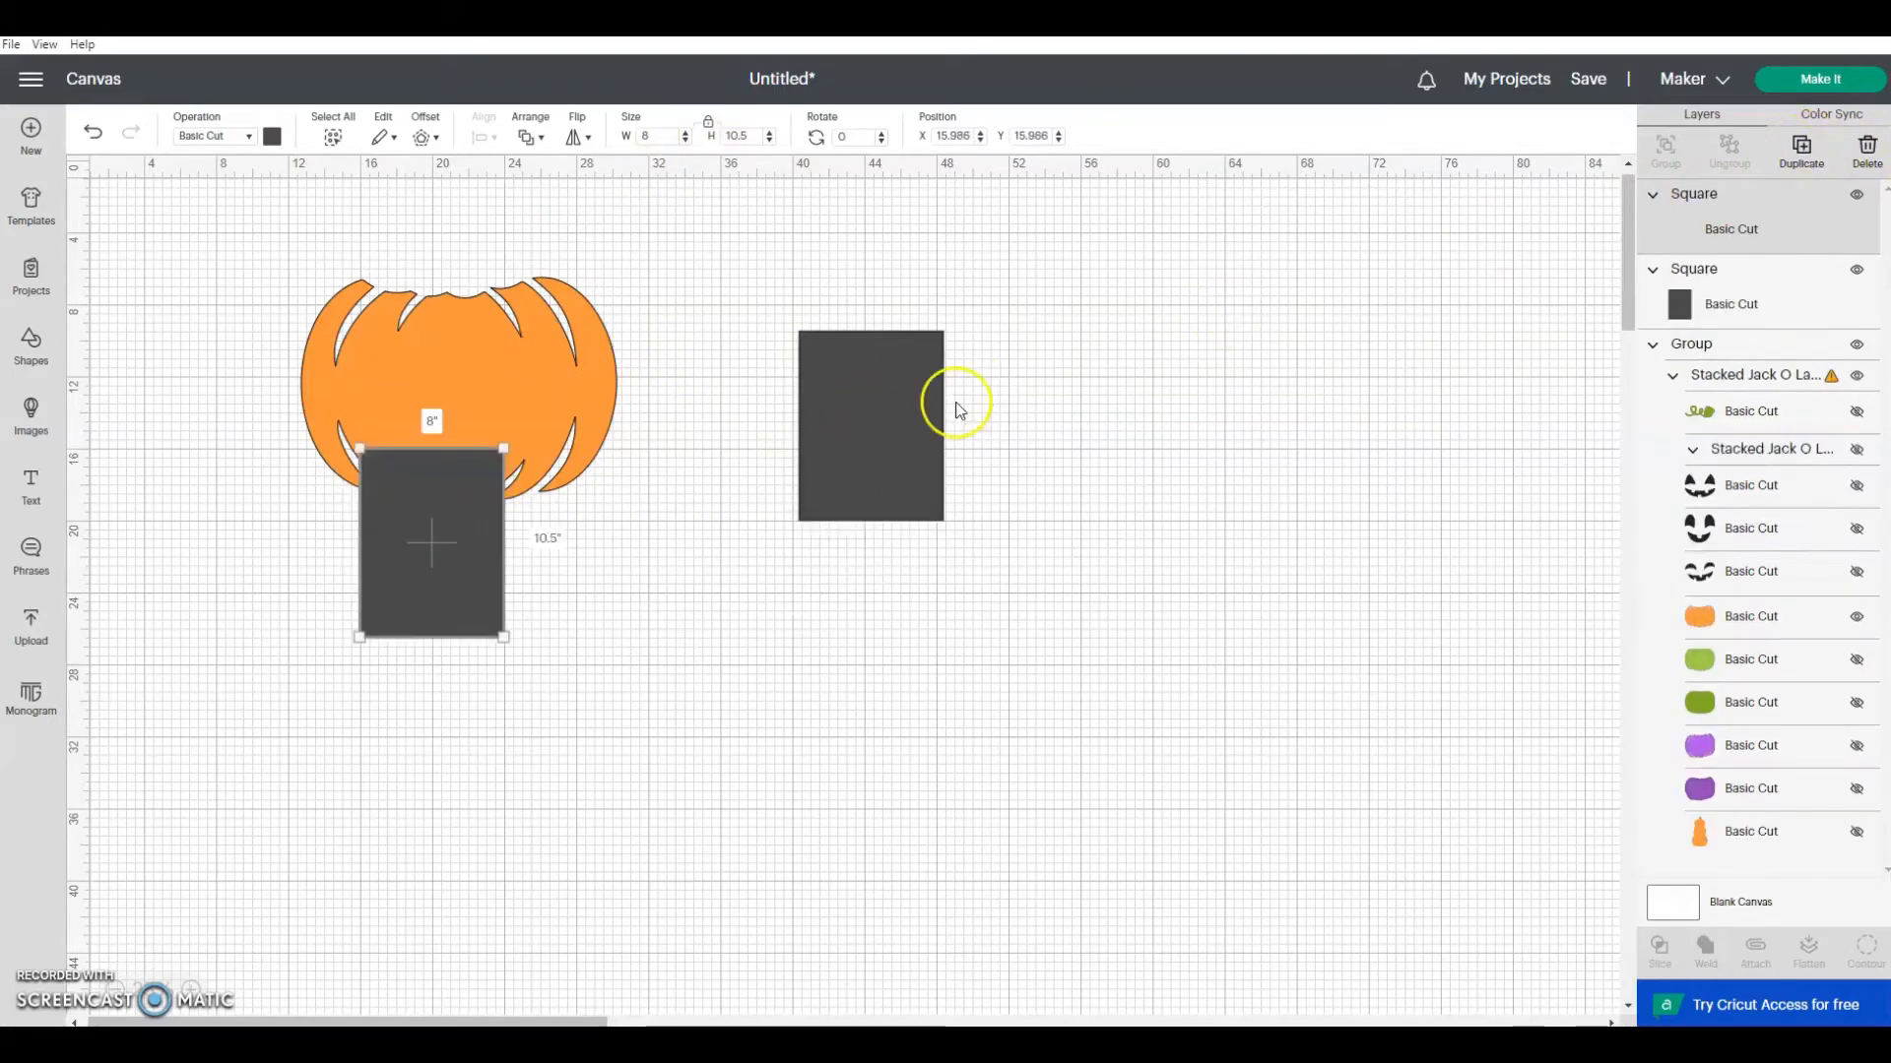
pyautogui.moveTo(479, 532); pyautogui.dragTo(1134, 450)
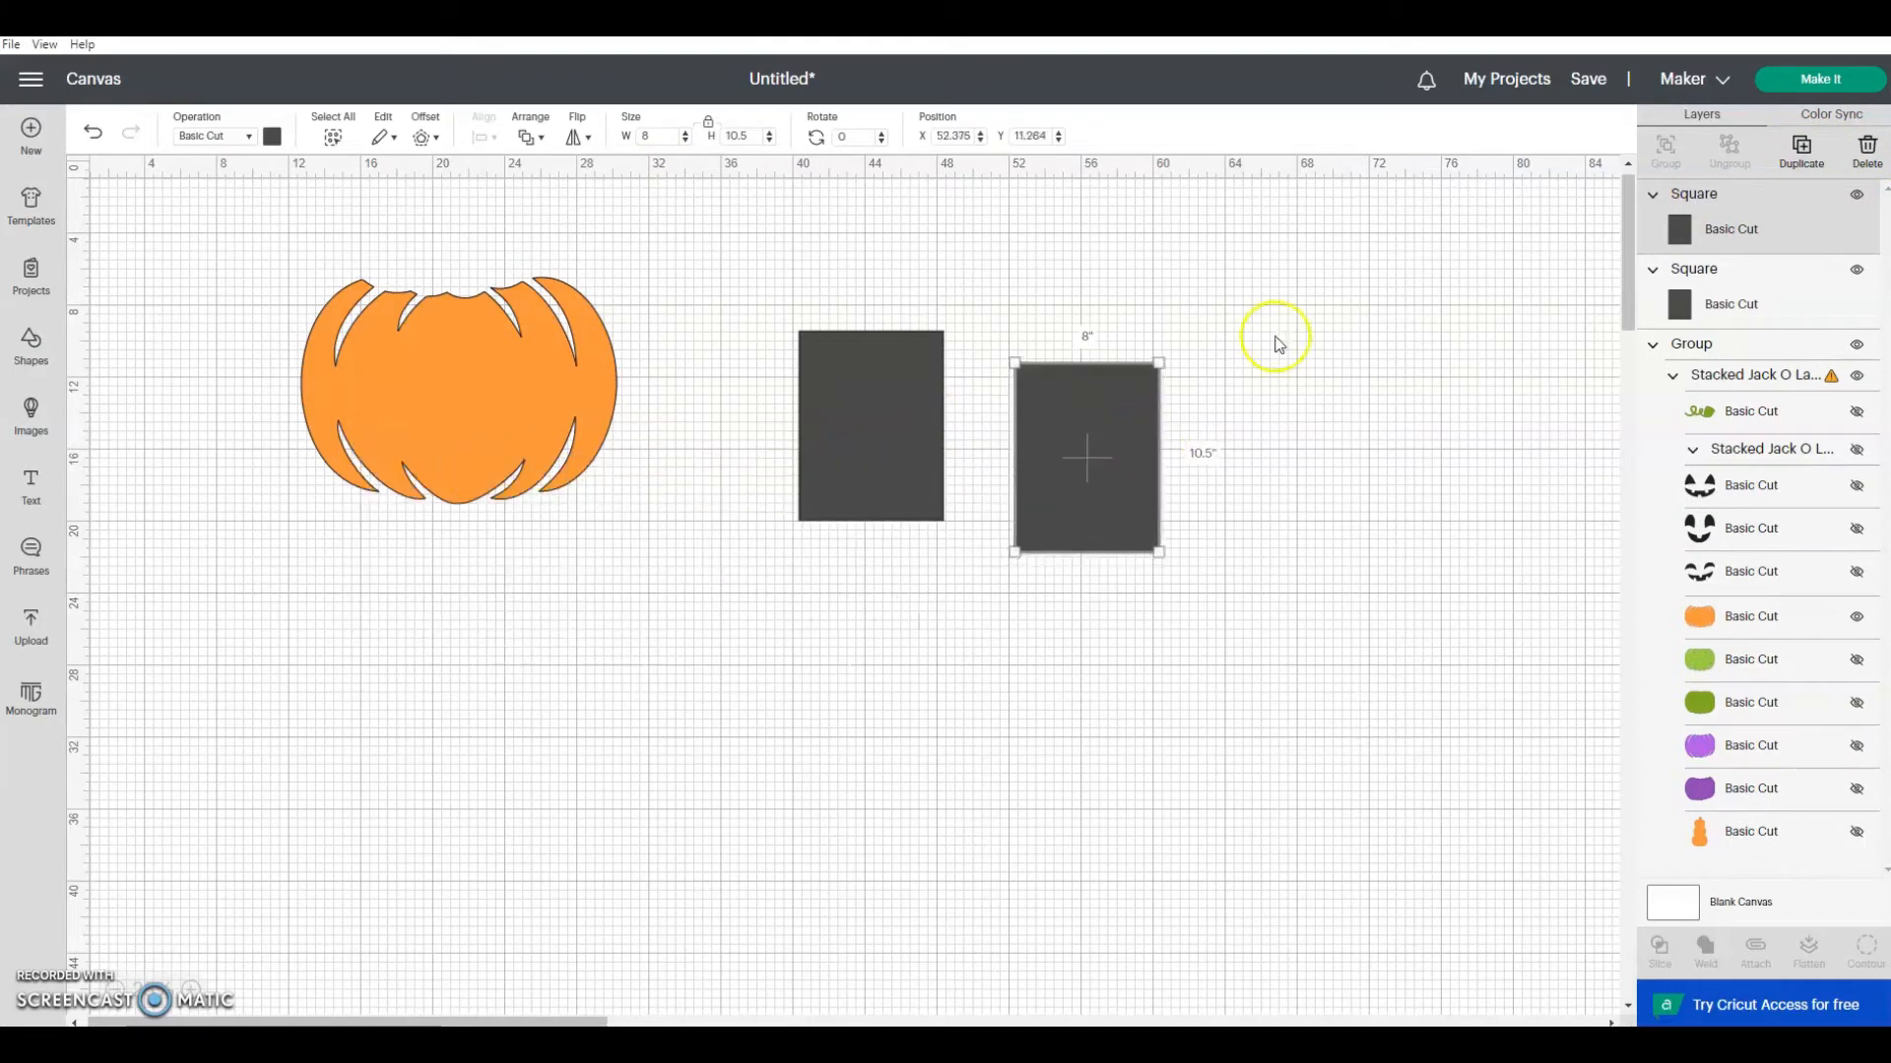
pyautogui.click(1802, 150)
pyautogui.moveTo(523, 574); pyautogui.dragTo(1350, 405)
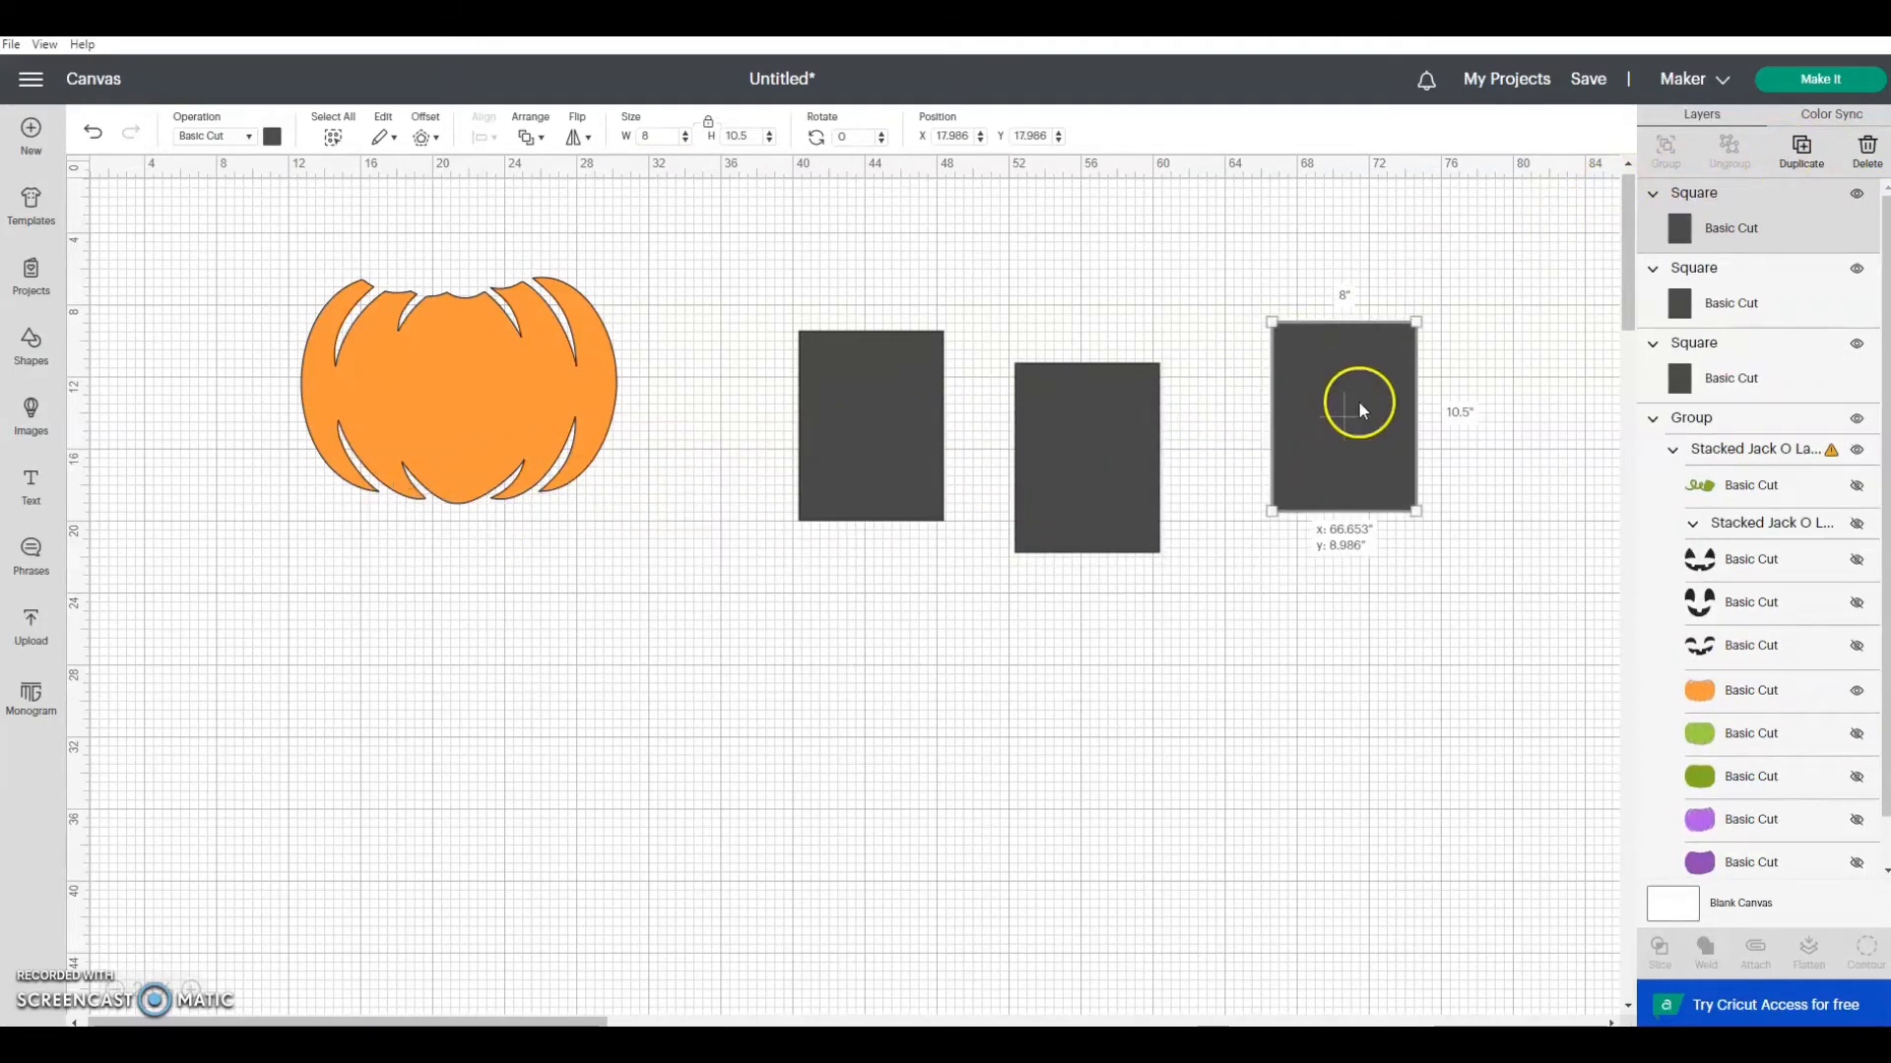
pyautogui.moveTo(552, 581); pyautogui.dragTo(1310, 564)
pyautogui.click(1800, 156)
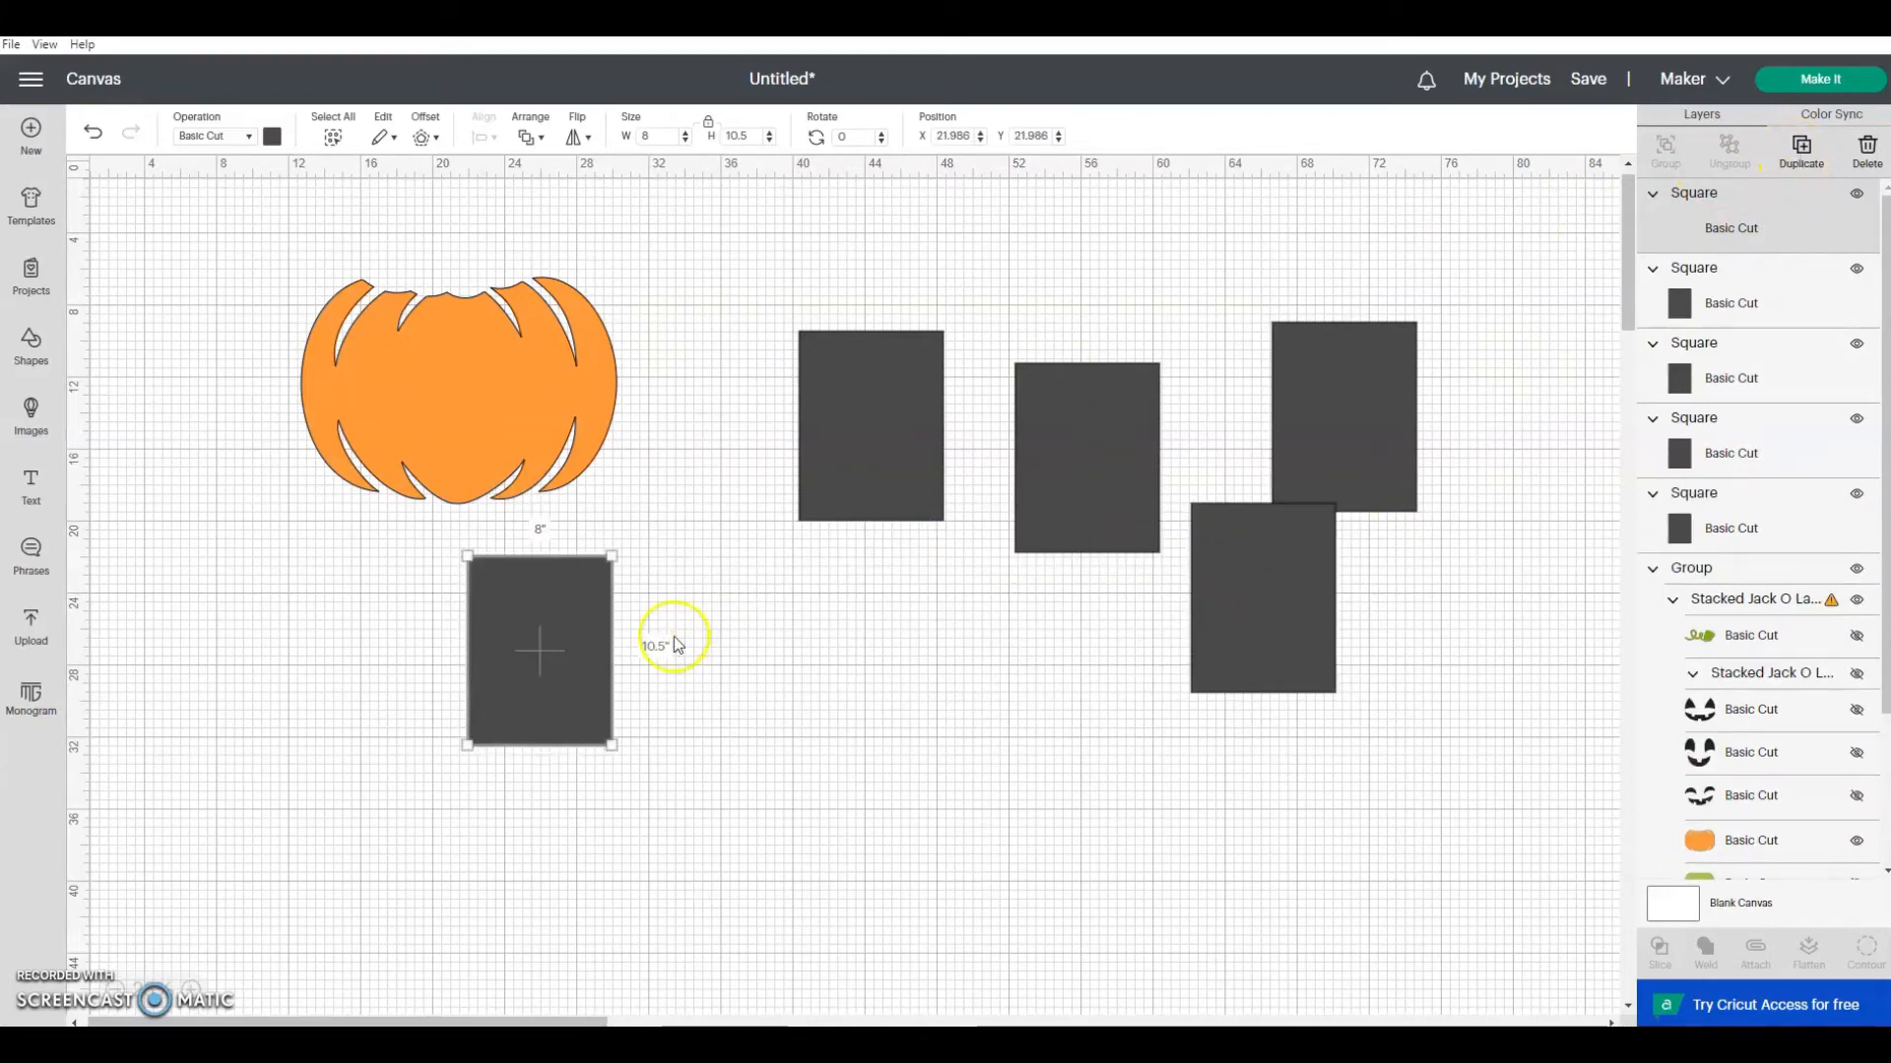
# Step: Slice the pumpkin's lower-left part with a rectangle at about X 11.7, Y 12.5 inches and delete the dark gray leftovers
pyautogui.moveTo(577, 648); pyautogui.dragTo(368, 516)
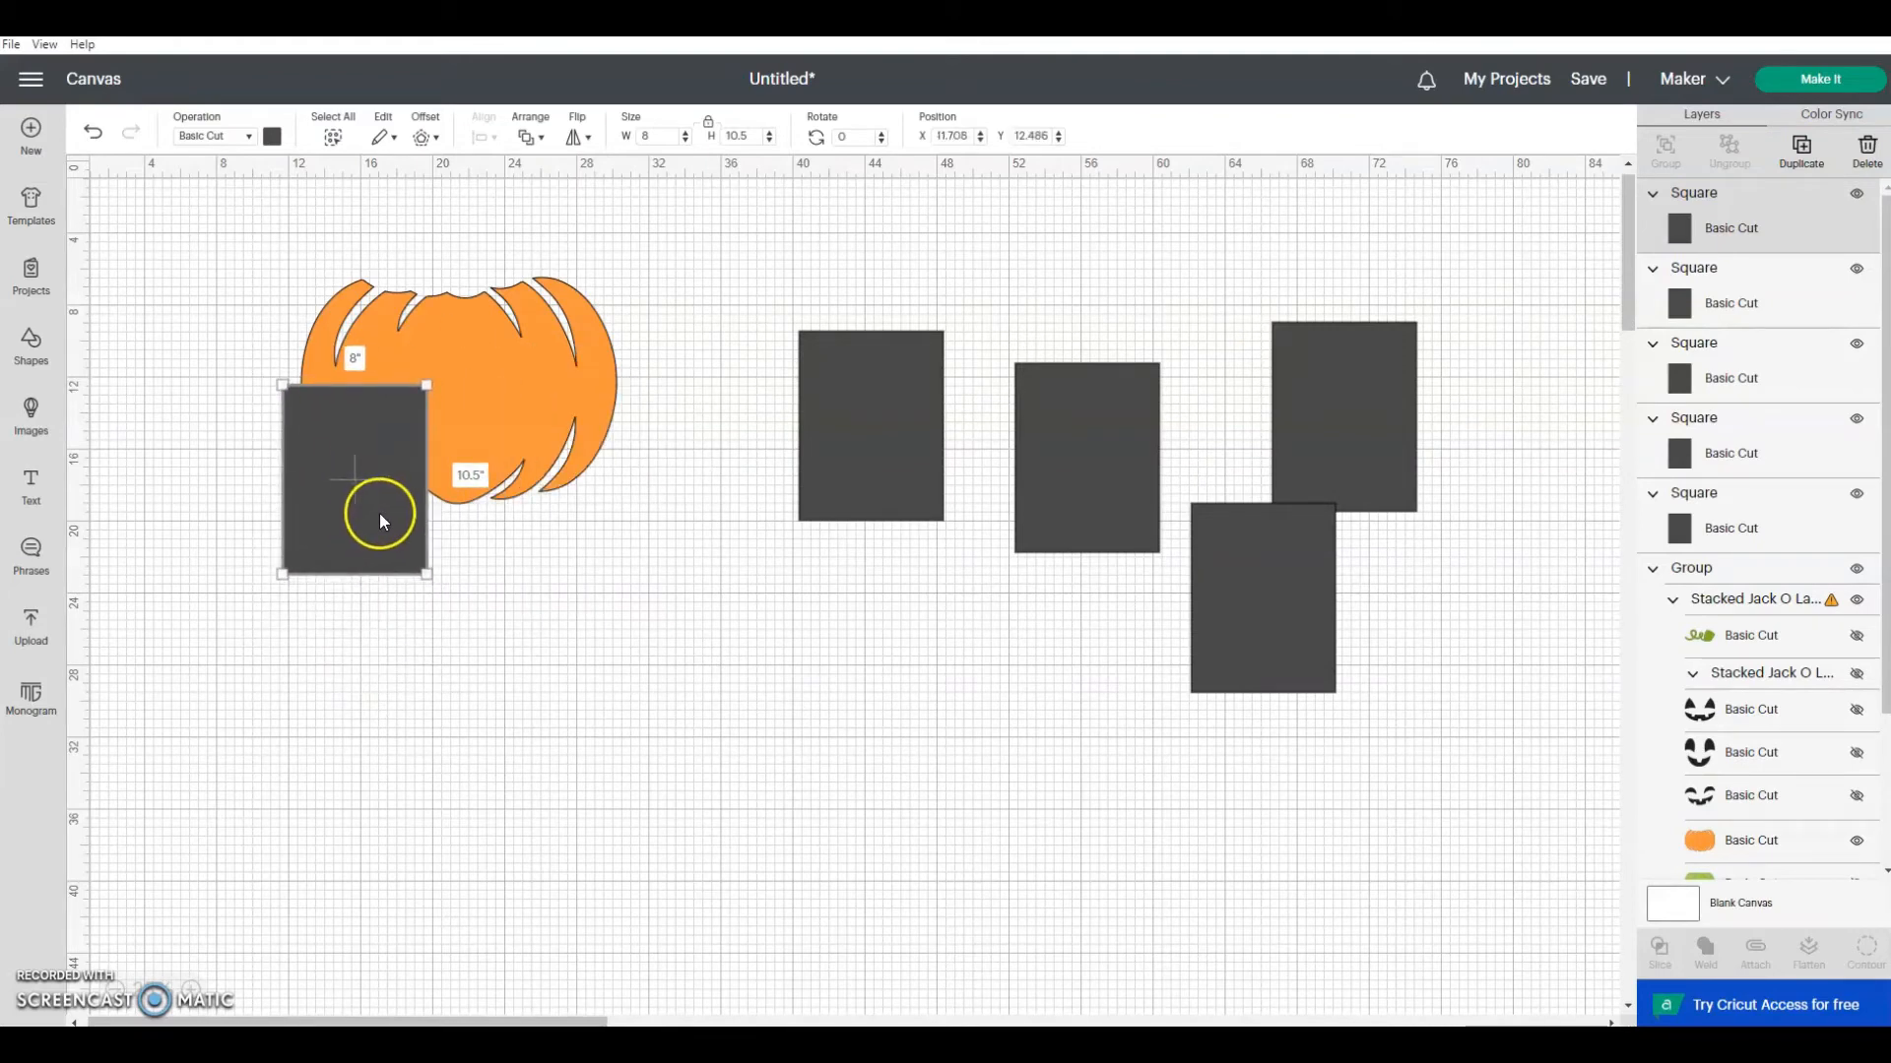
pyautogui.keyDown('shift'); pyautogui.click(1752, 842); pyautogui.keyUp('shift')
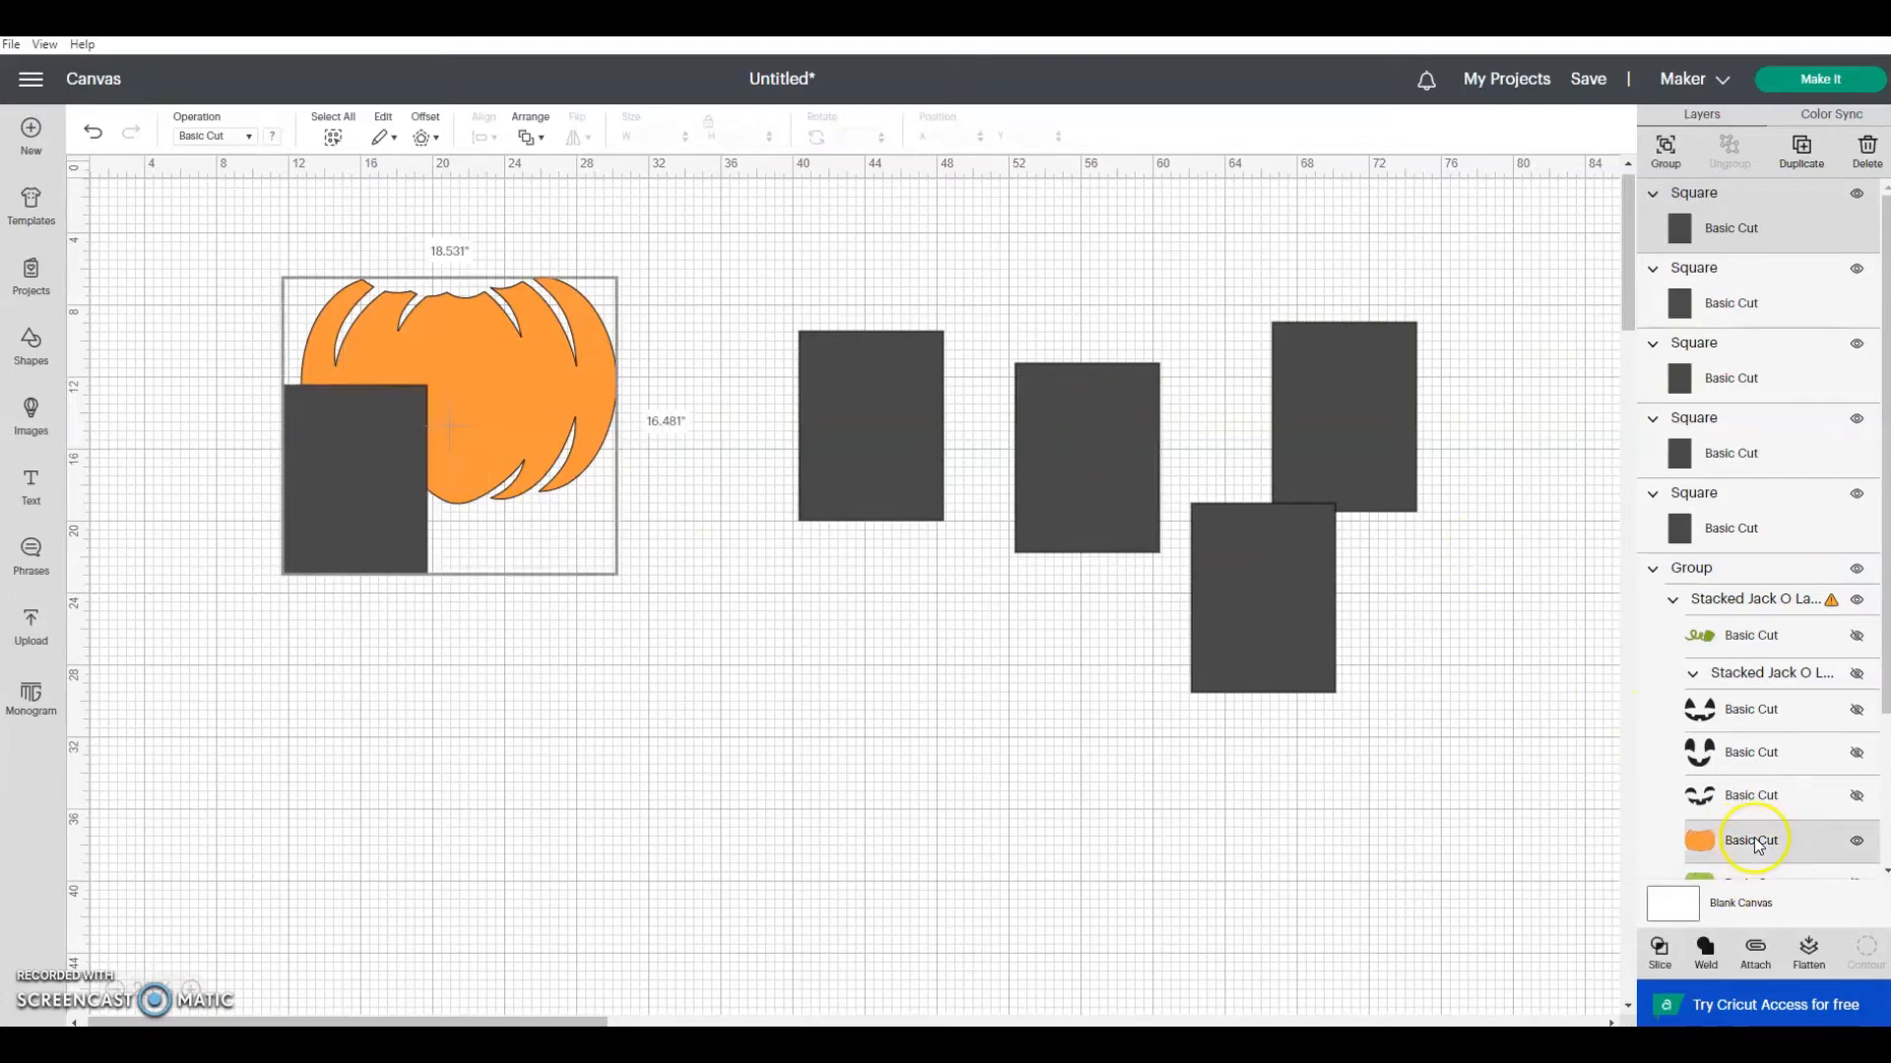
pyautogui.click(1660, 950)
pyautogui.moveTo(299, 538); pyautogui.dragTo(541, 676)
pyautogui.click(1867, 148)
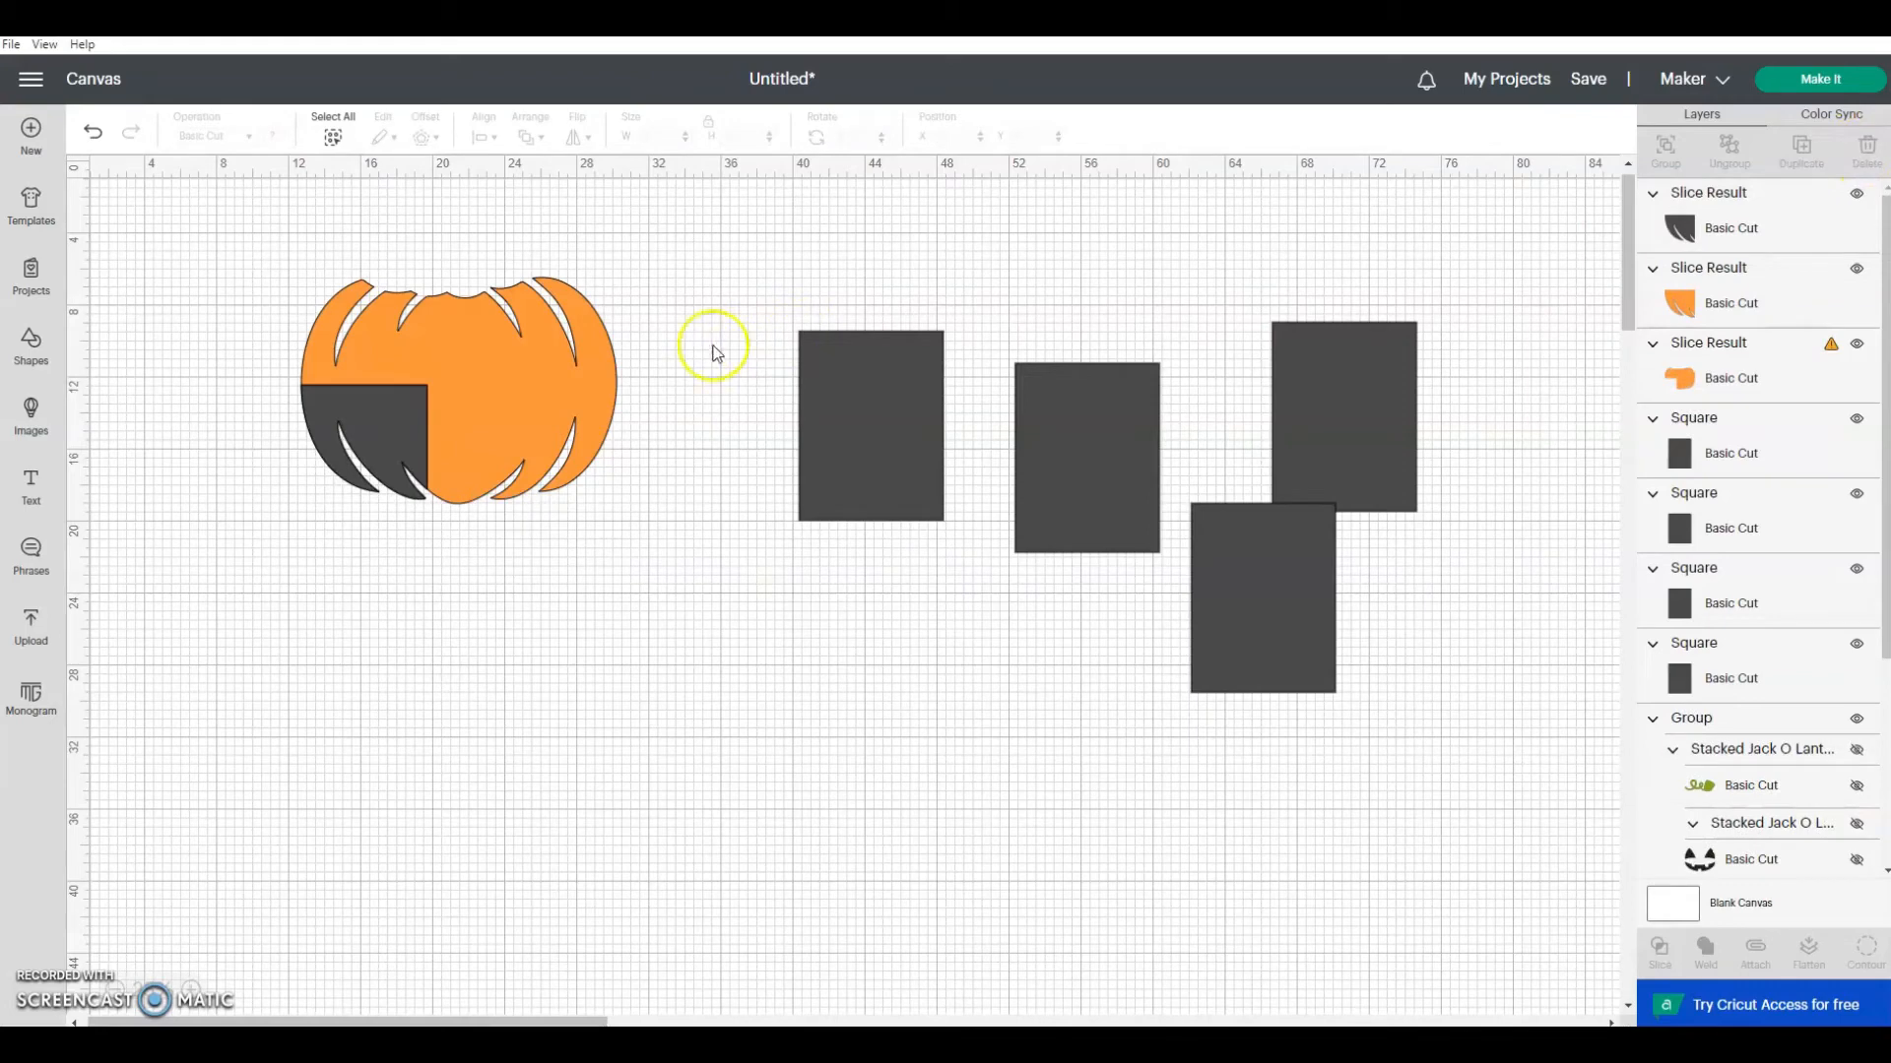
pyautogui.moveTo(384, 427); pyautogui.dragTo(756, 616)
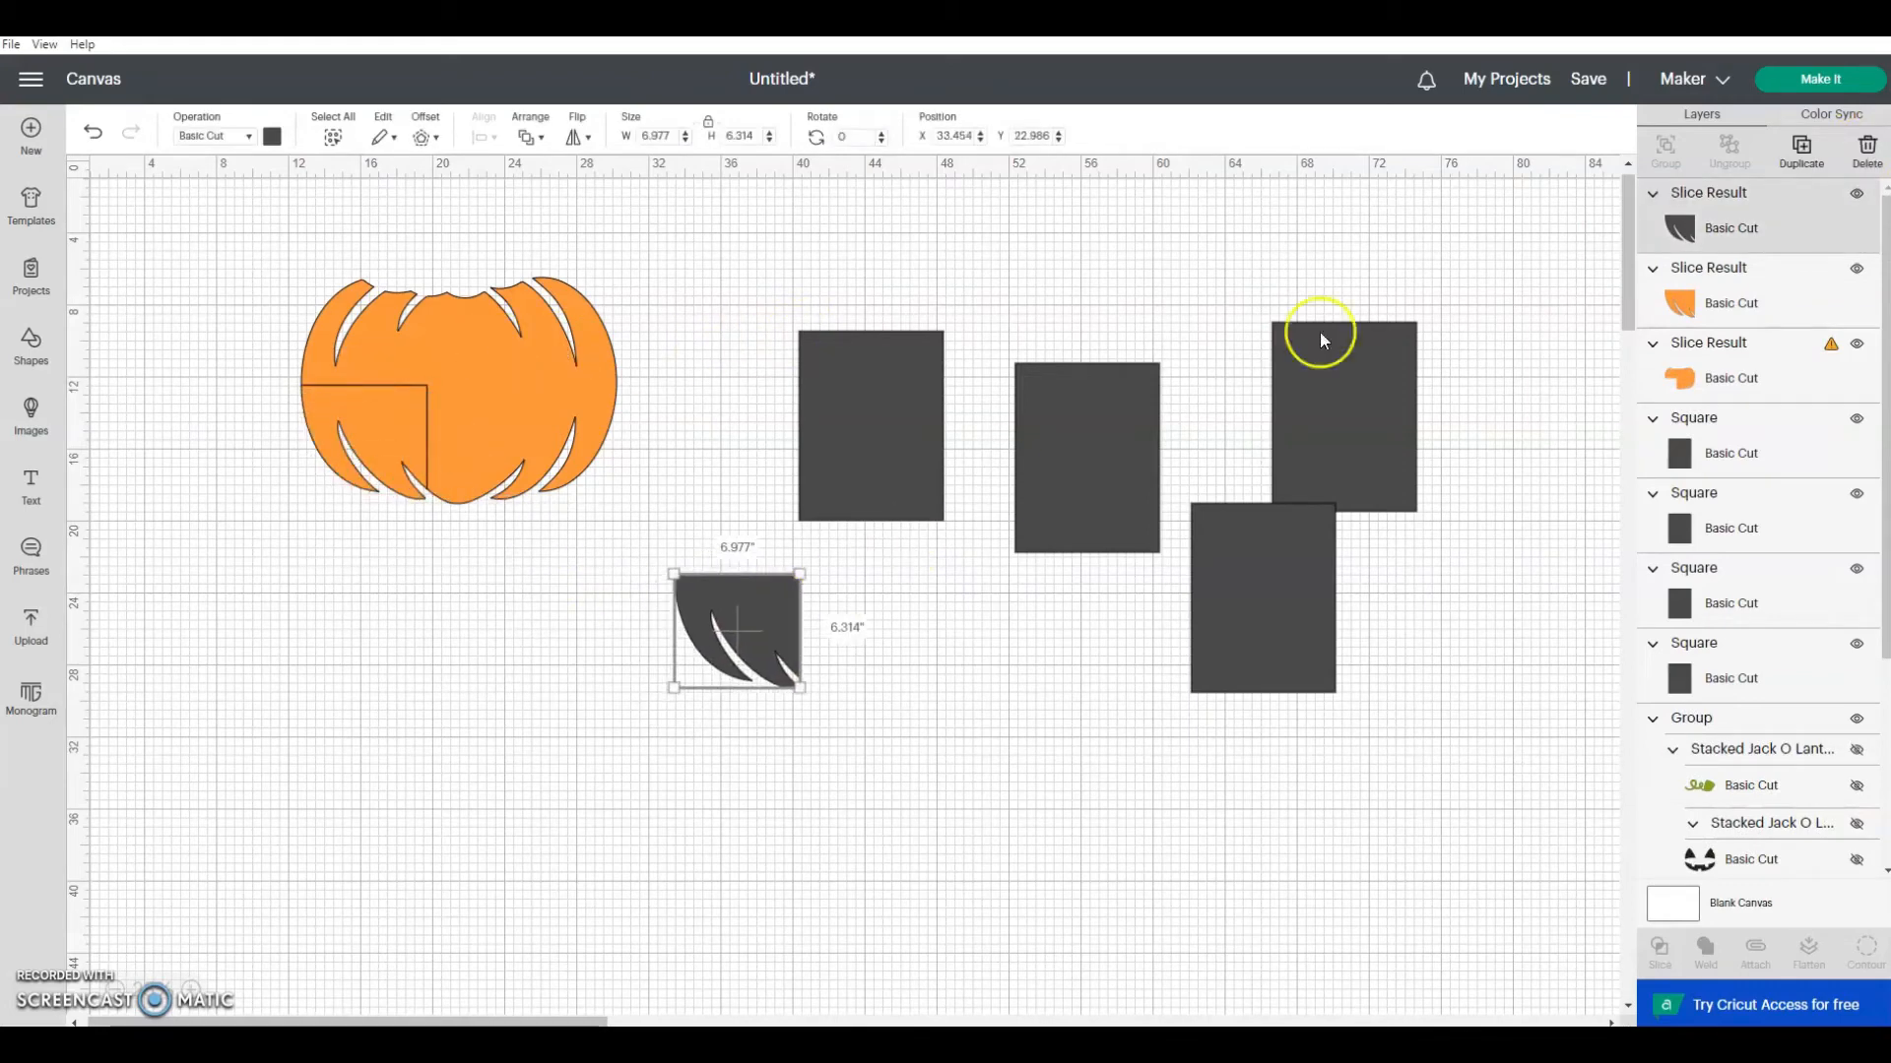
pyautogui.click(1868, 157)
# Step: Slice the pumpkin with a second rectangle at about X 19.7, Y 12.4 inches and delete the outer leftover
pyautogui.moveTo(907, 473); pyautogui.dragTo(538, 523)
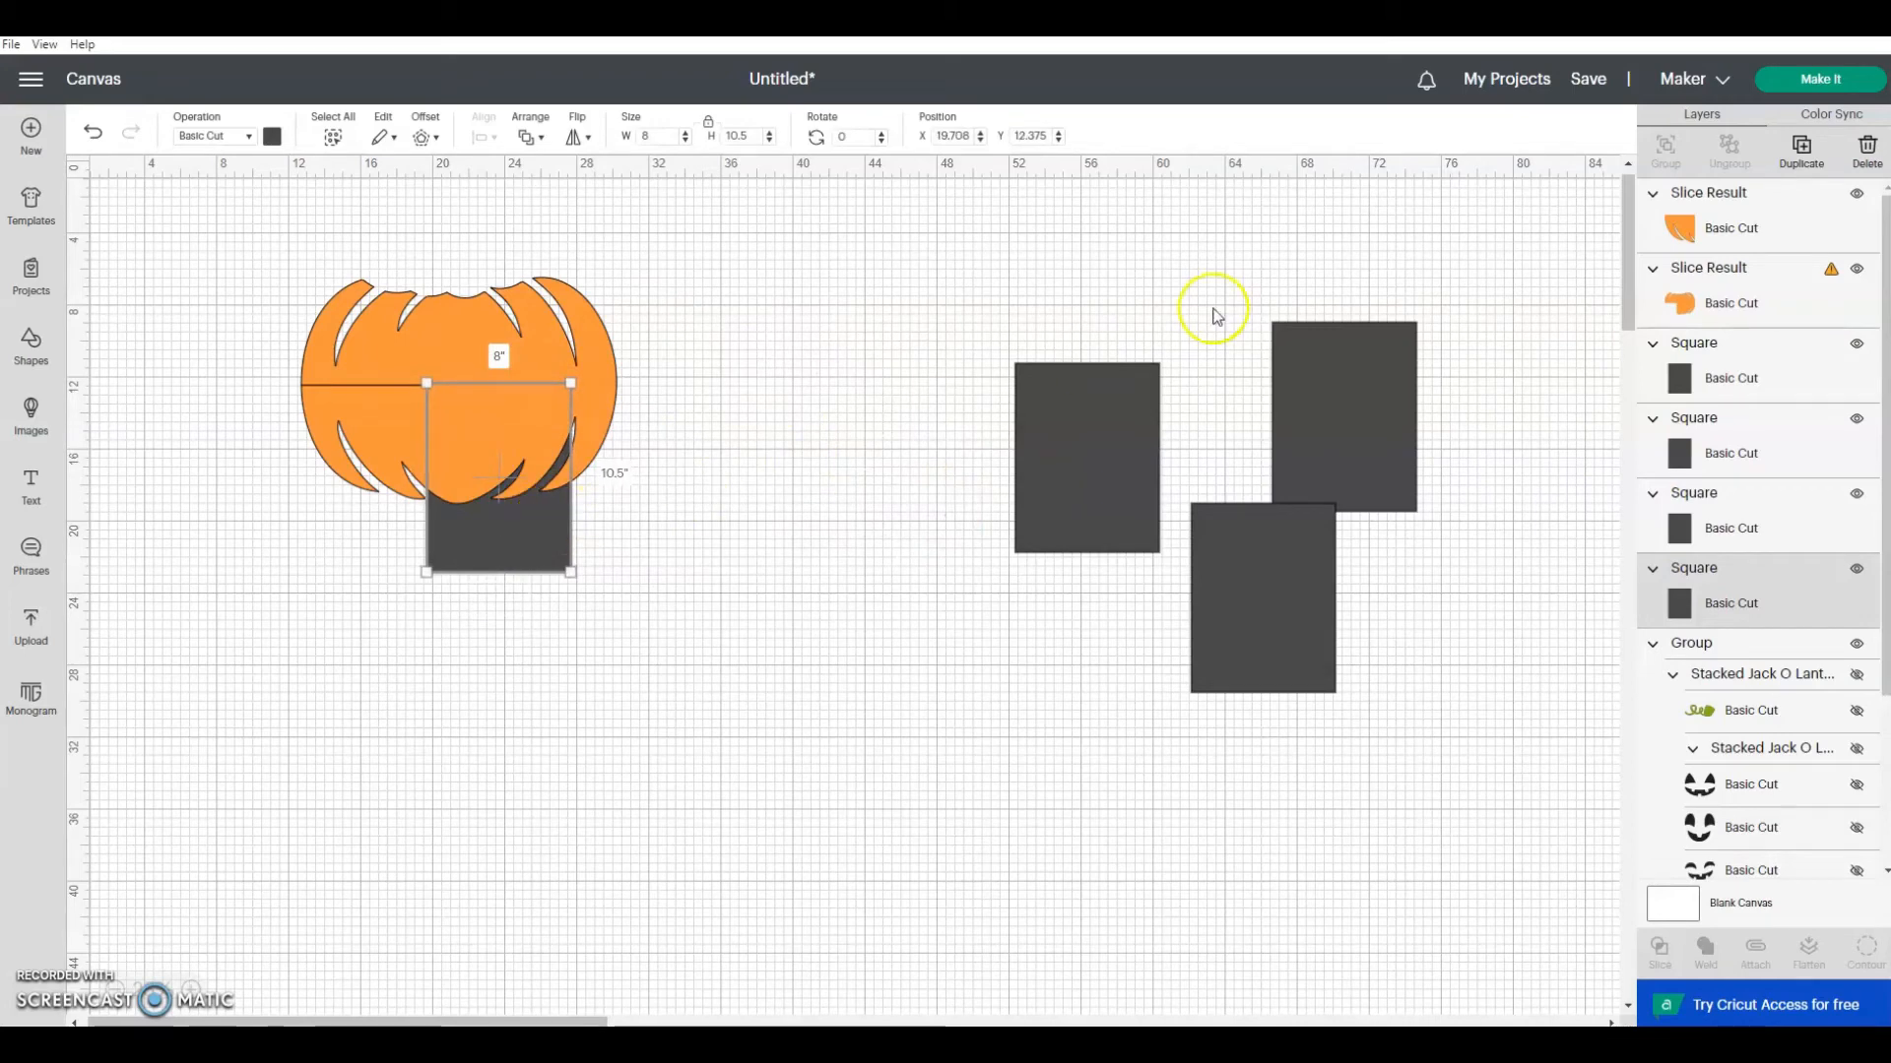
pyautogui.keyDown('shift'); pyautogui.click(1709, 284); pyautogui.keyUp('shift')
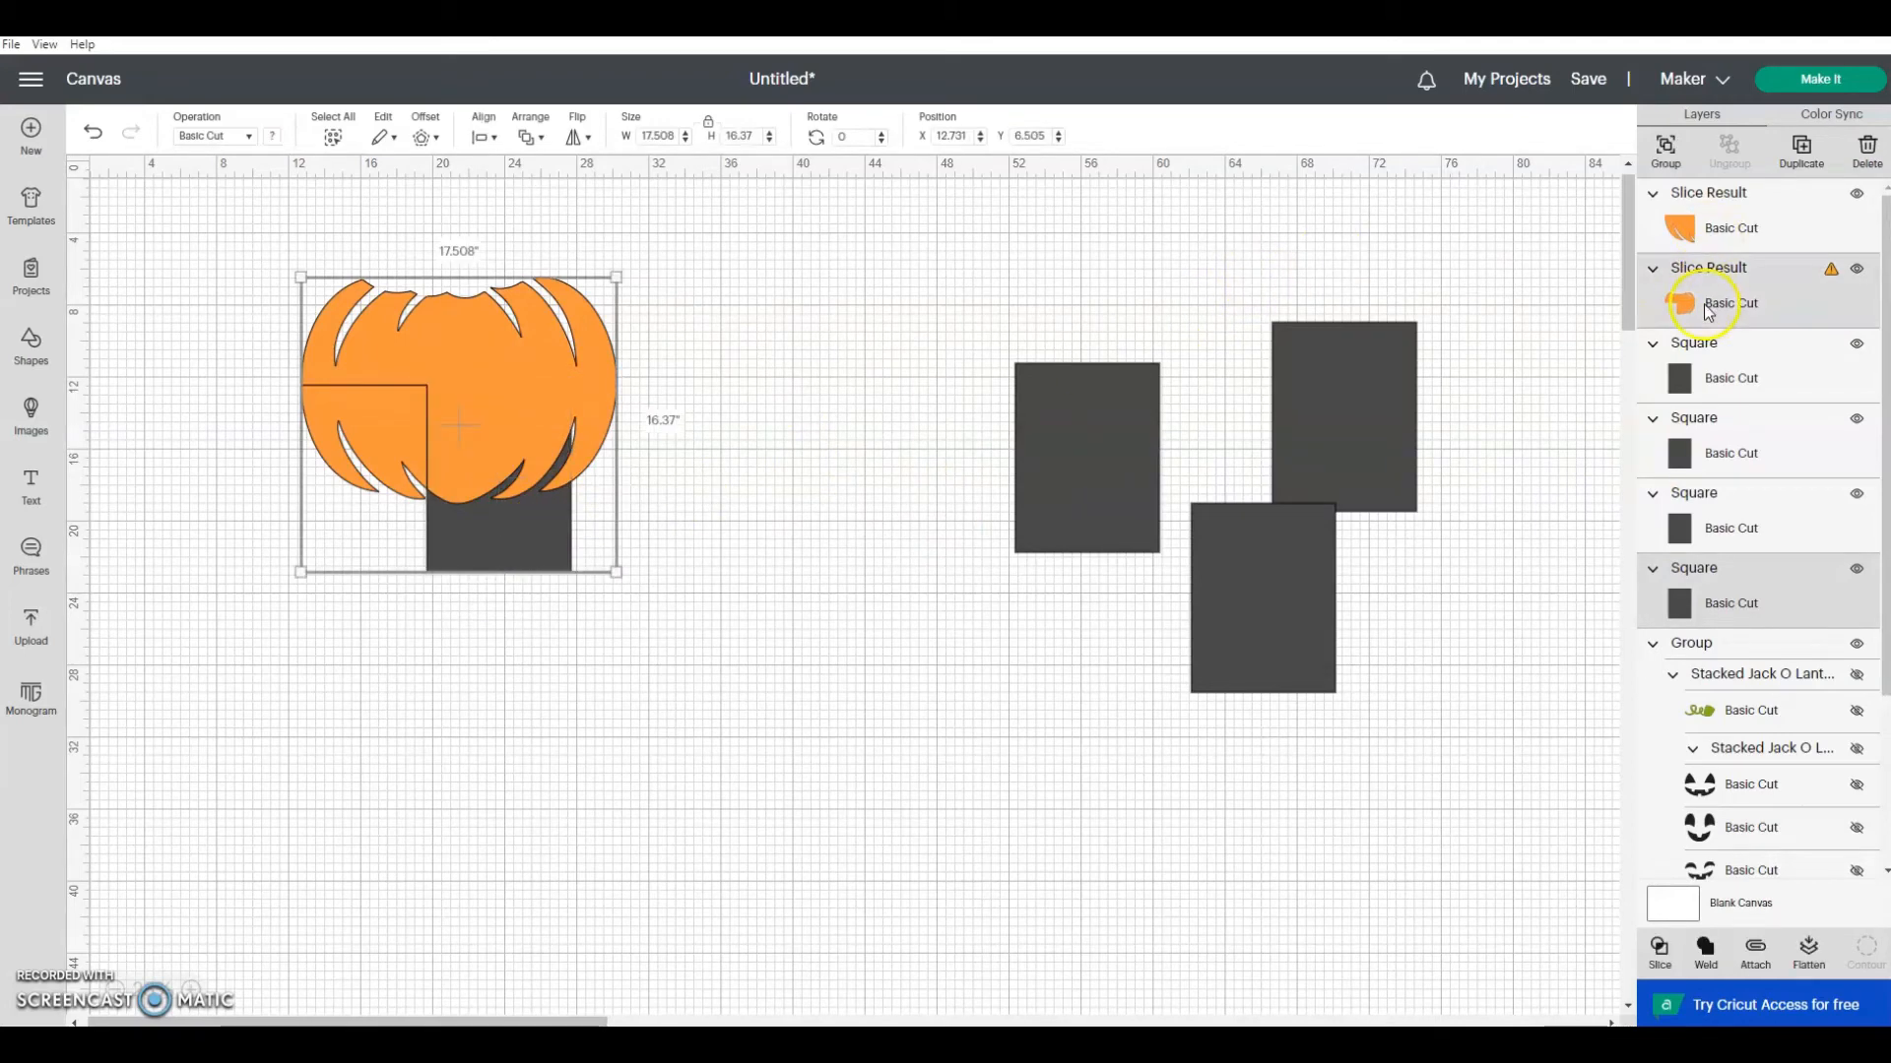
pyautogui.click(1660, 951)
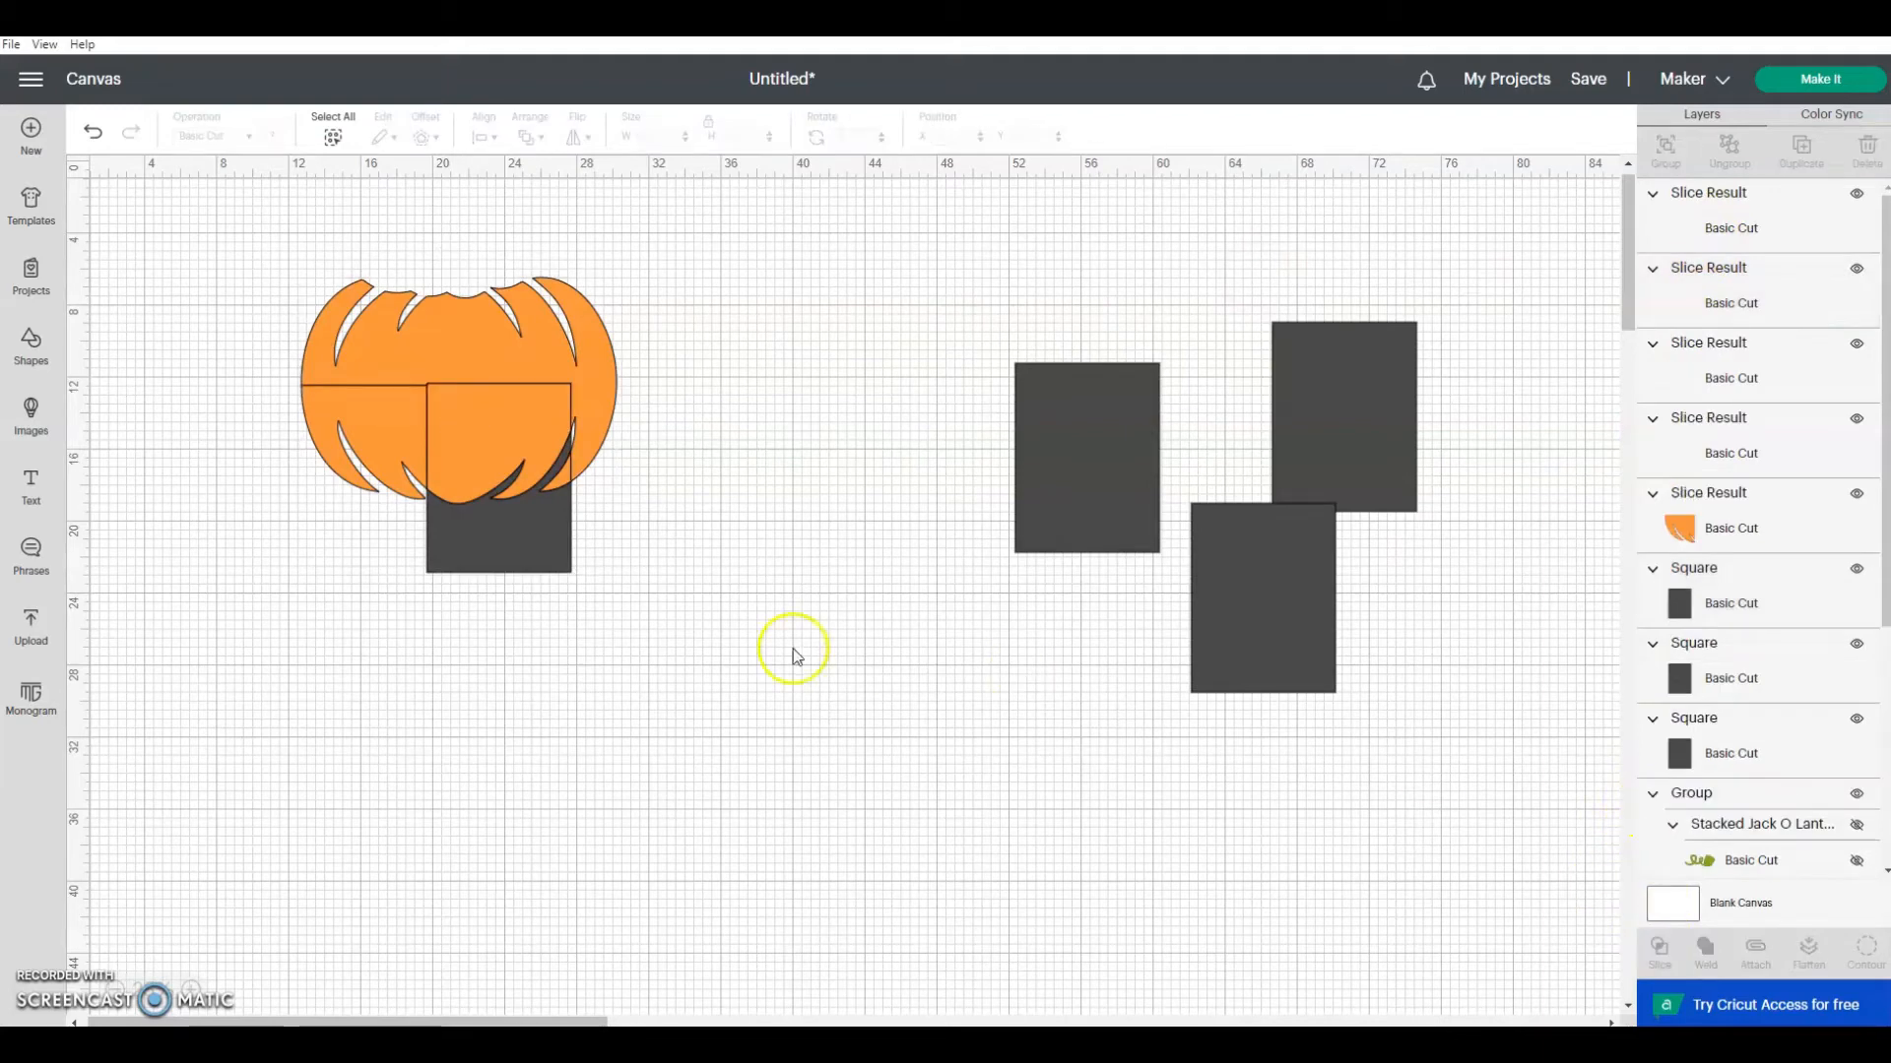
pyautogui.moveTo(540, 544); pyautogui.dragTo(776, 599)
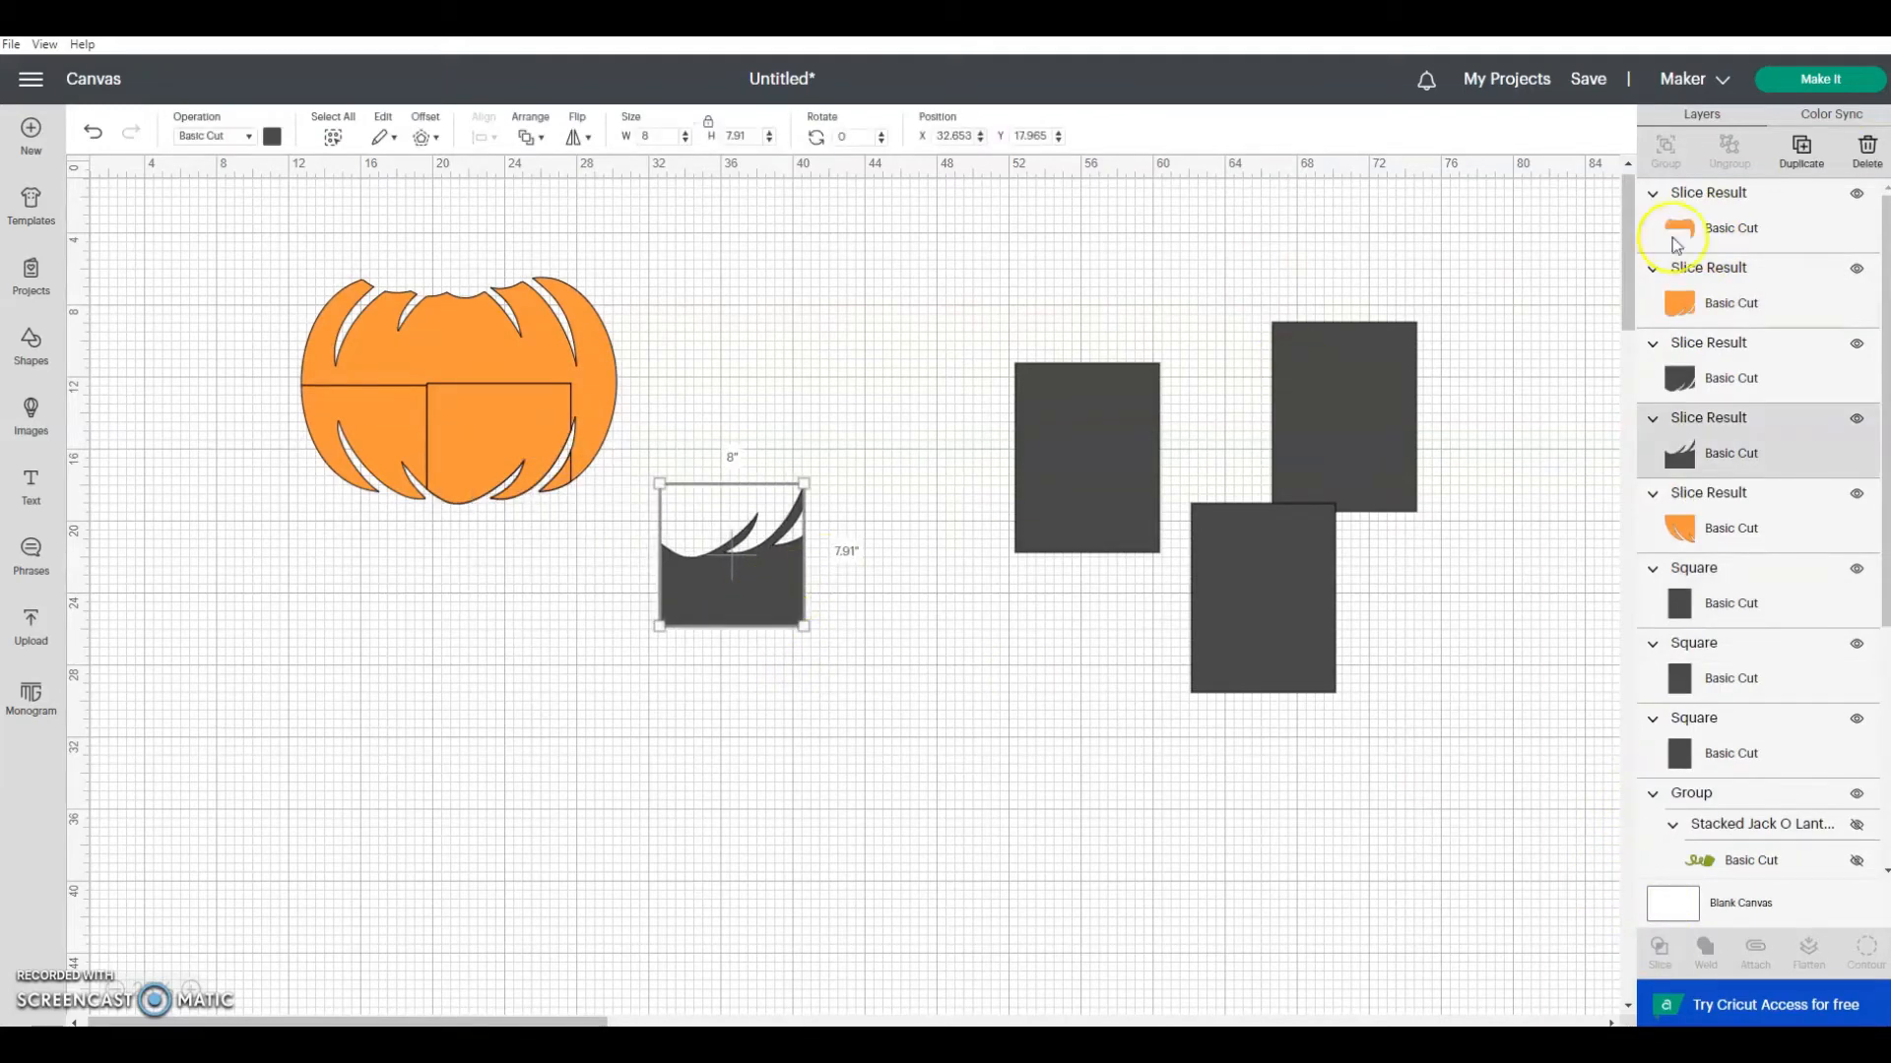
pyautogui.click(1844, 162)
# Step: Separate the orange pieces, delete the middle piece's dark gray copy, and place that piece beside the lower-left one
pyautogui.moveTo(499, 451); pyautogui.dragTo(526, 313)
pyautogui.moveTo(362, 417)
pyautogui.mouseDown()
pyautogui.moveTo(310, 472)
pyautogui.moveTo(394, 407)
pyautogui.mouseUp()
pyautogui.moveTo(457, 504); pyautogui.dragTo(481, 551)
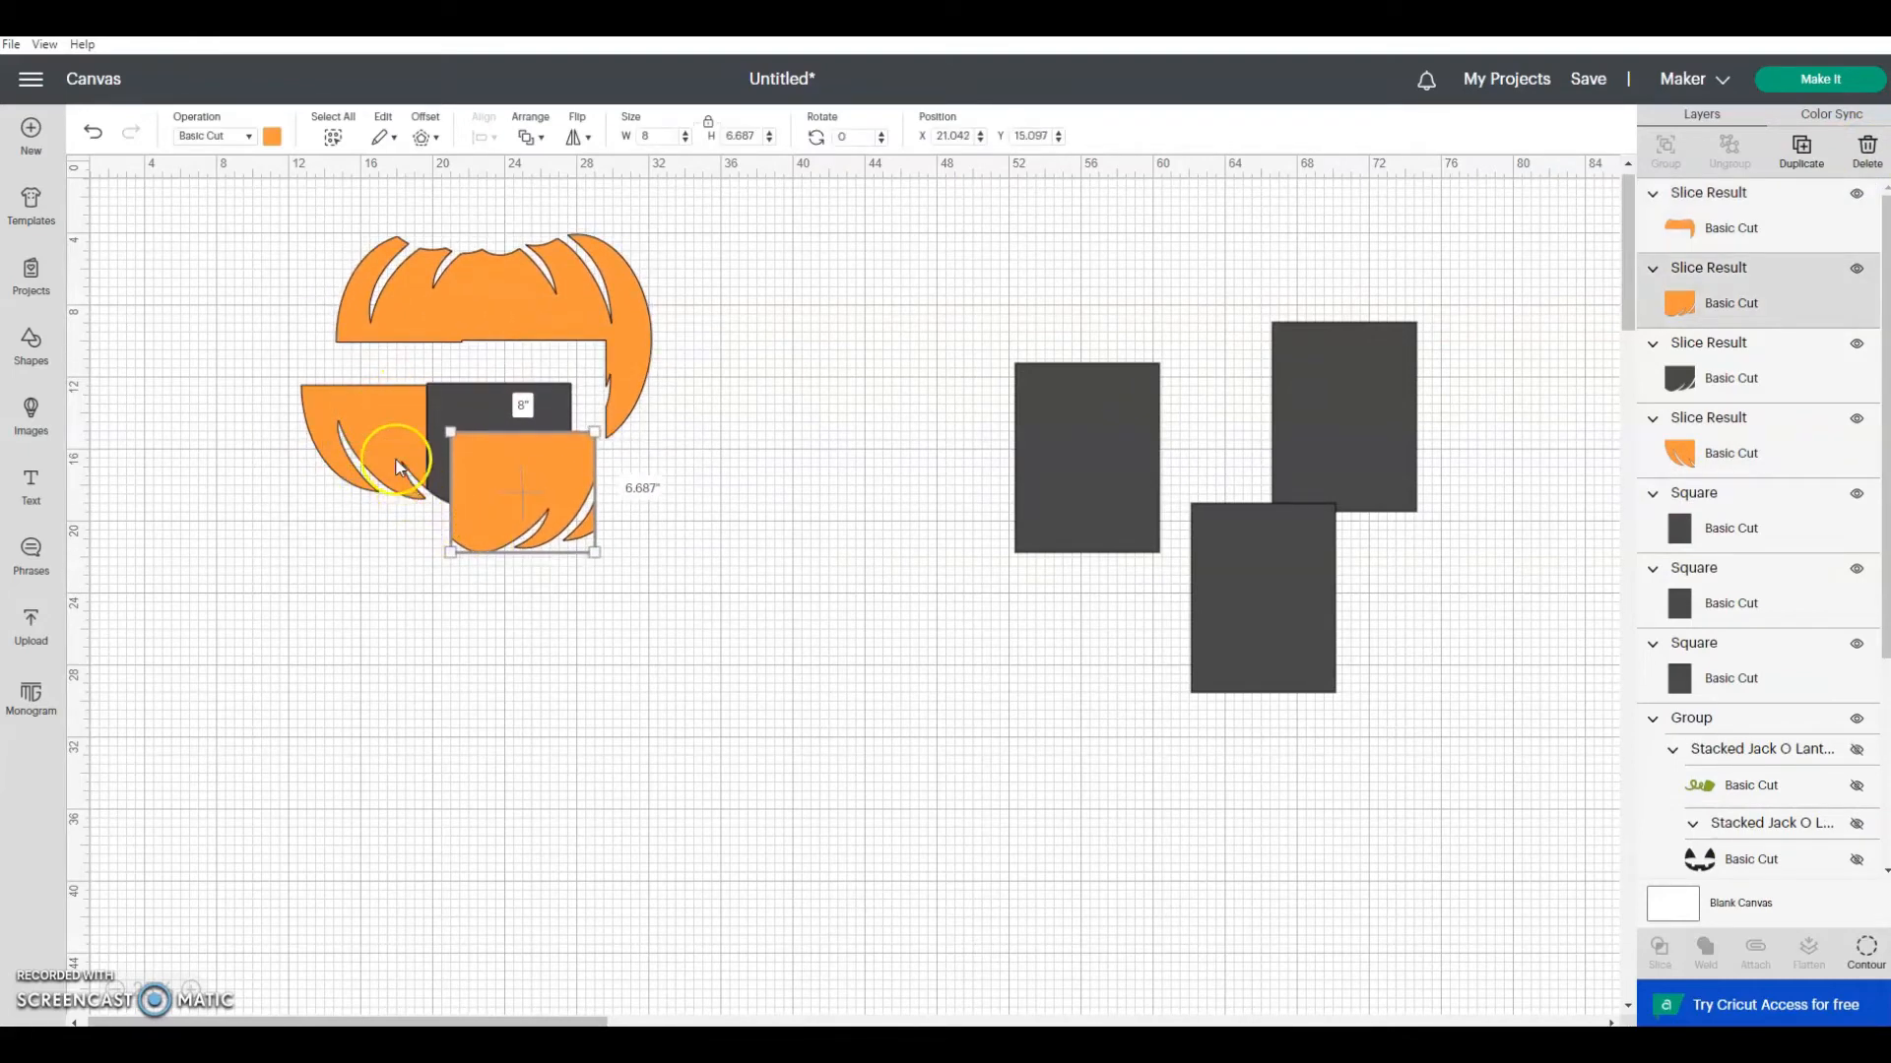
pyautogui.moveTo(389, 462); pyautogui.dragTo(368, 503)
pyautogui.click(487, 403)
pyautogui.moveTo(540, 481); pyautogui.dragTo(510, 851)
pyautogui.click(480, 428)
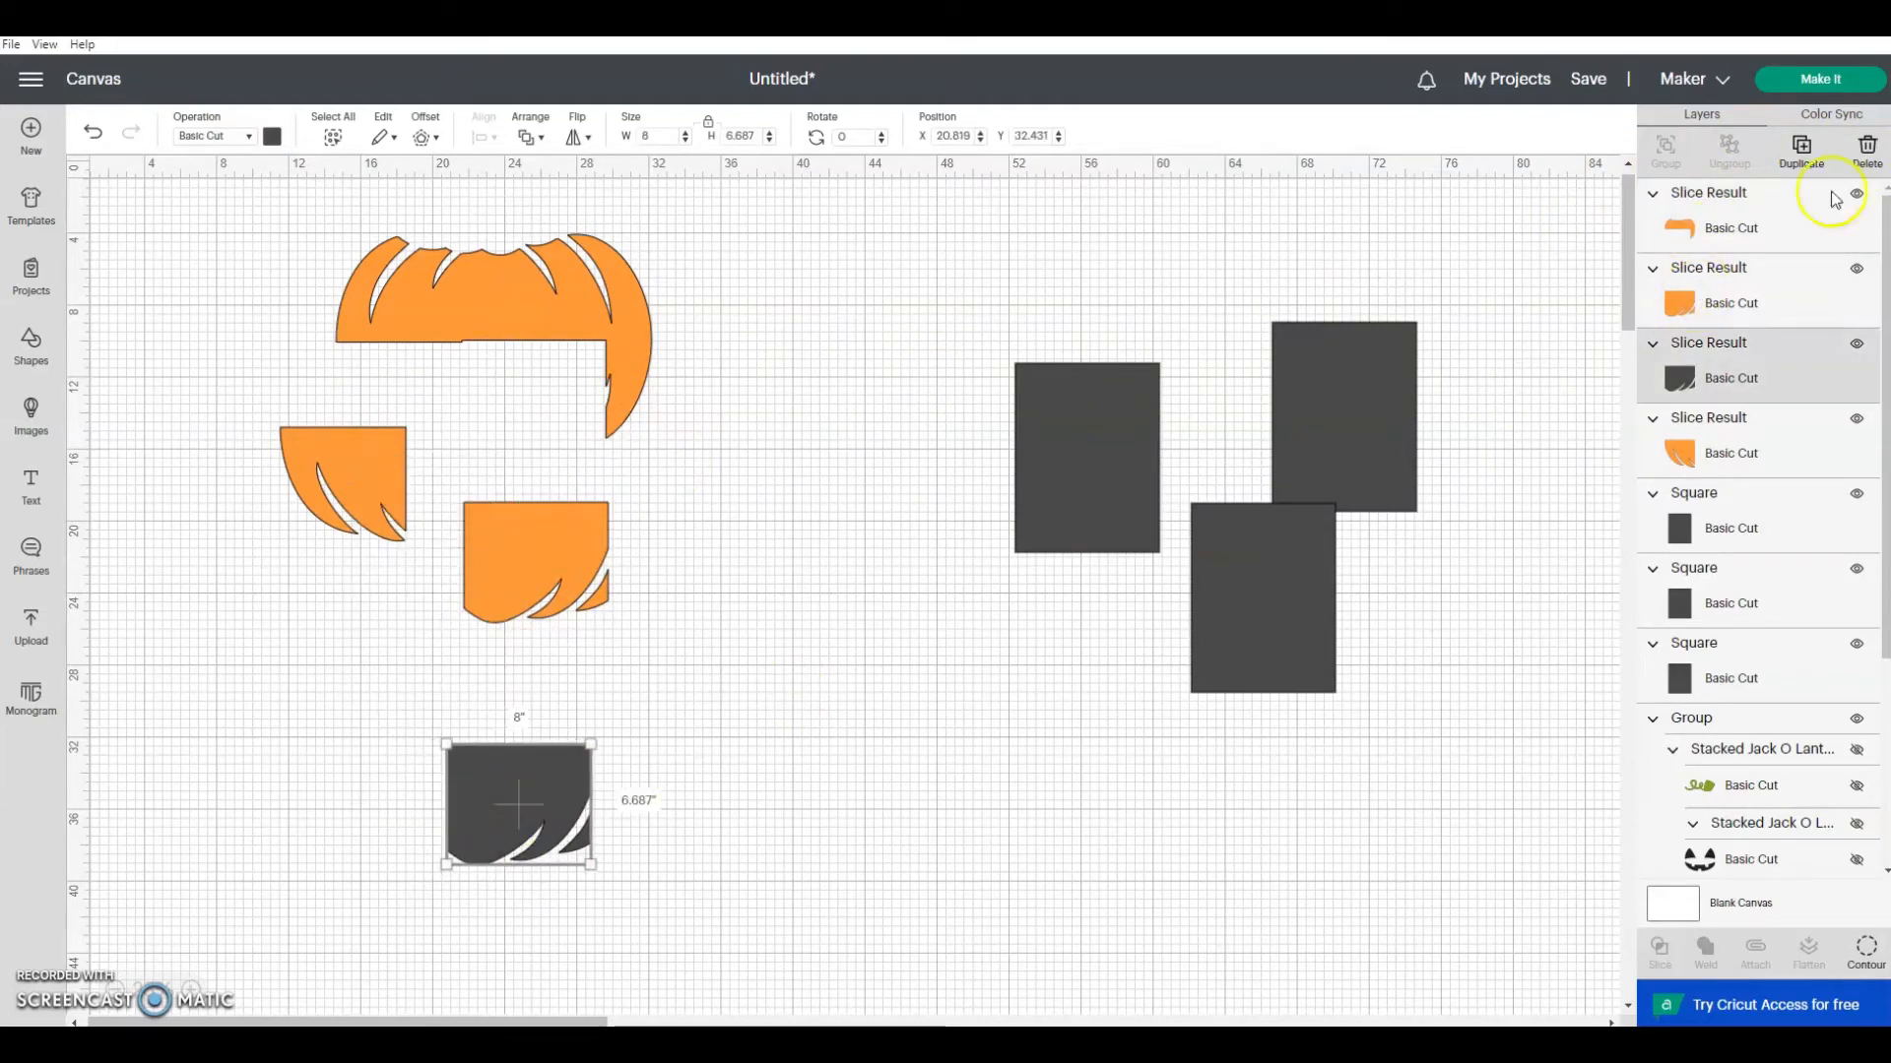
pyautogui.click(1866, 158)
pyautogui.moveTo(553, 548); pyautogui.dragTo(499, 470)
# Step: Slice off the pumpkin's lower-right part with a rectangle at about X 28.1, Y 9.9 inches and delete the outer leftover
pyautogui.moveTo(1084, 455); pyautogui.dragTo(646, 425)
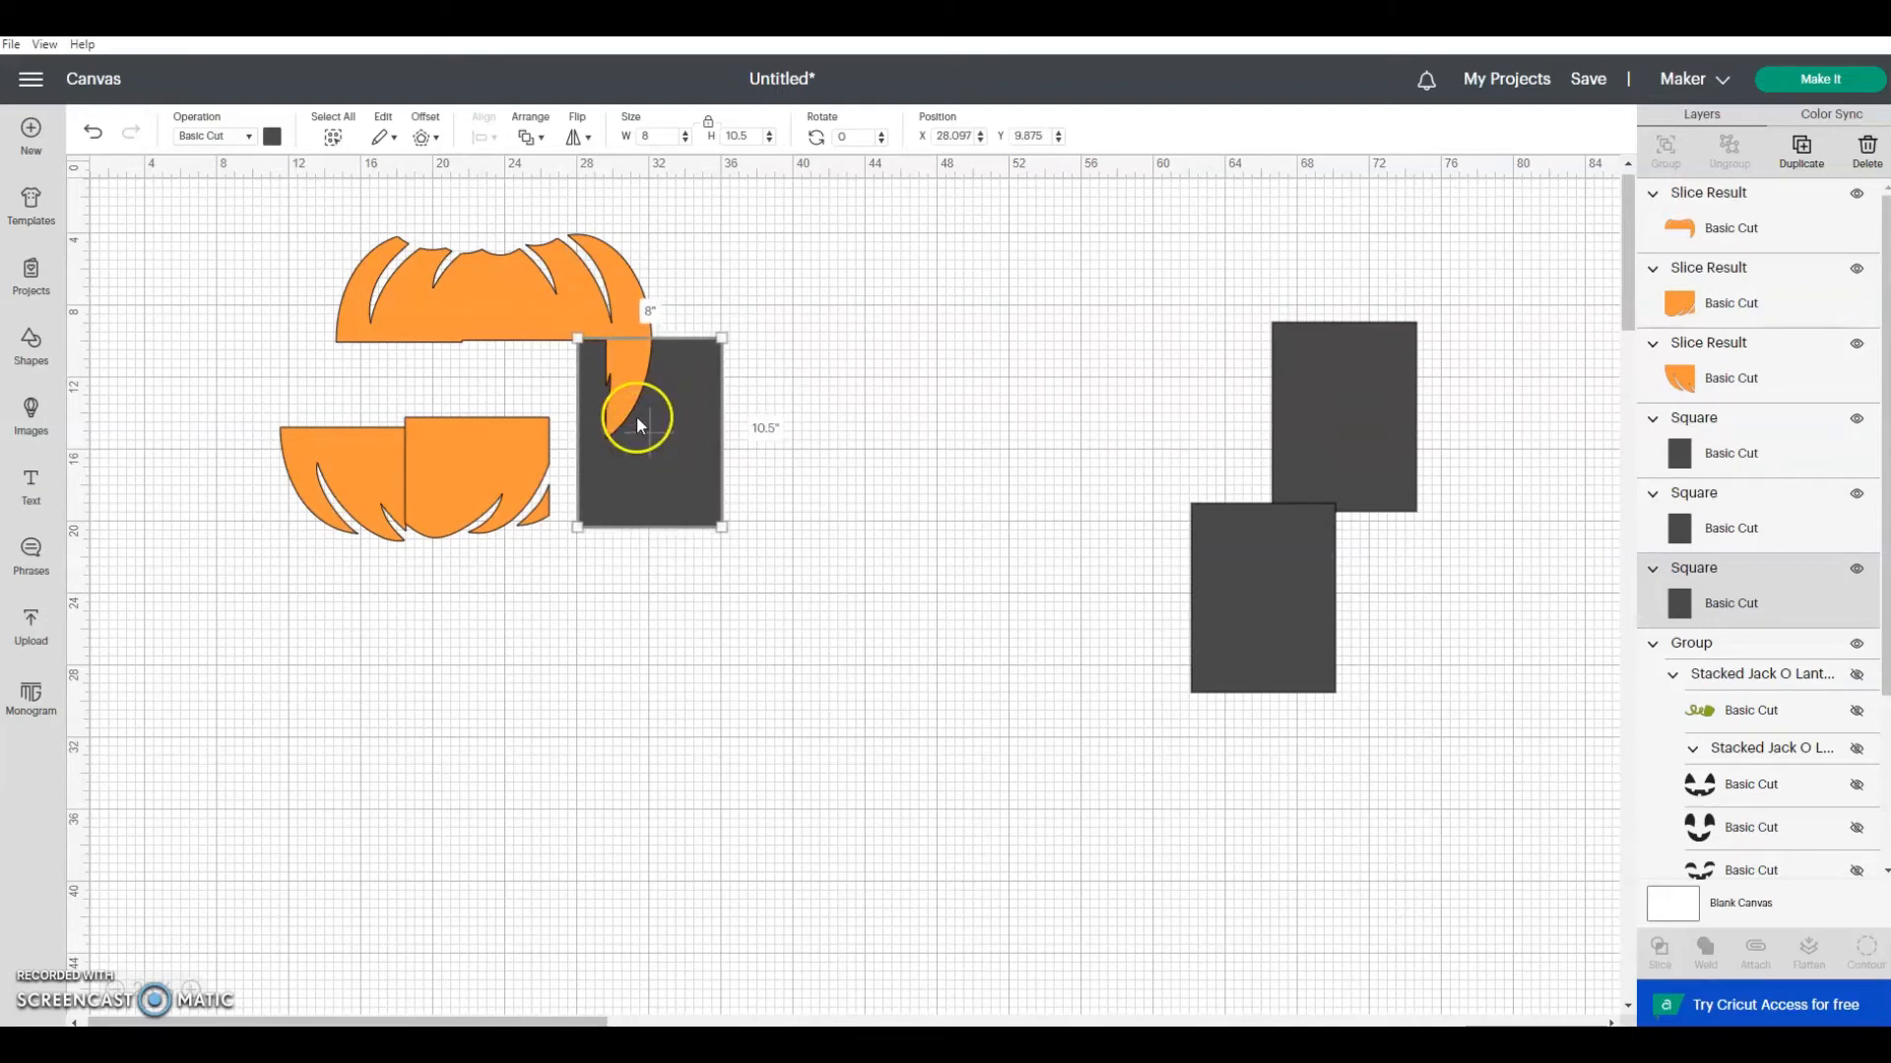
pyautogui.keyDown('shift'); pyautogui.click(1757, 226); pyautogui.keyUp('shift')
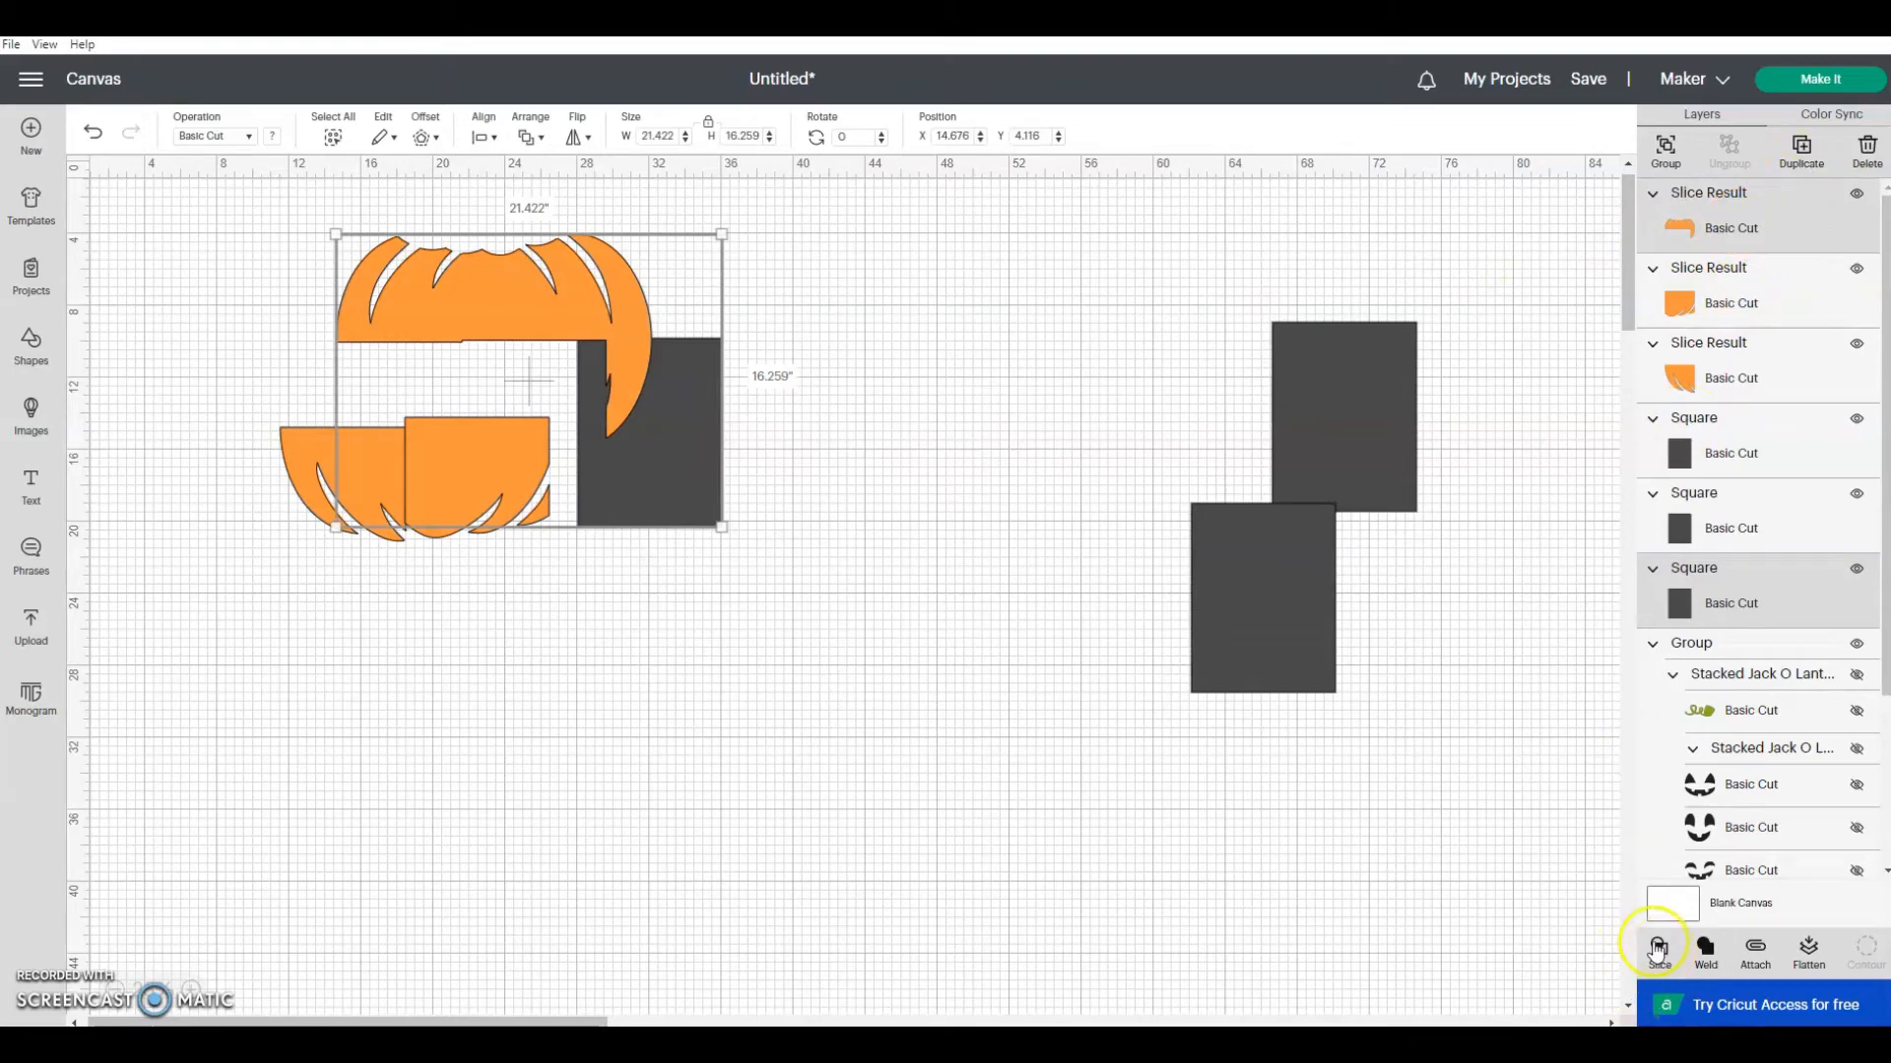
pyautogui.click(1658, 948)
pyautogui.moveTo(700, 455); pyautogui.dragTo(912, 555)
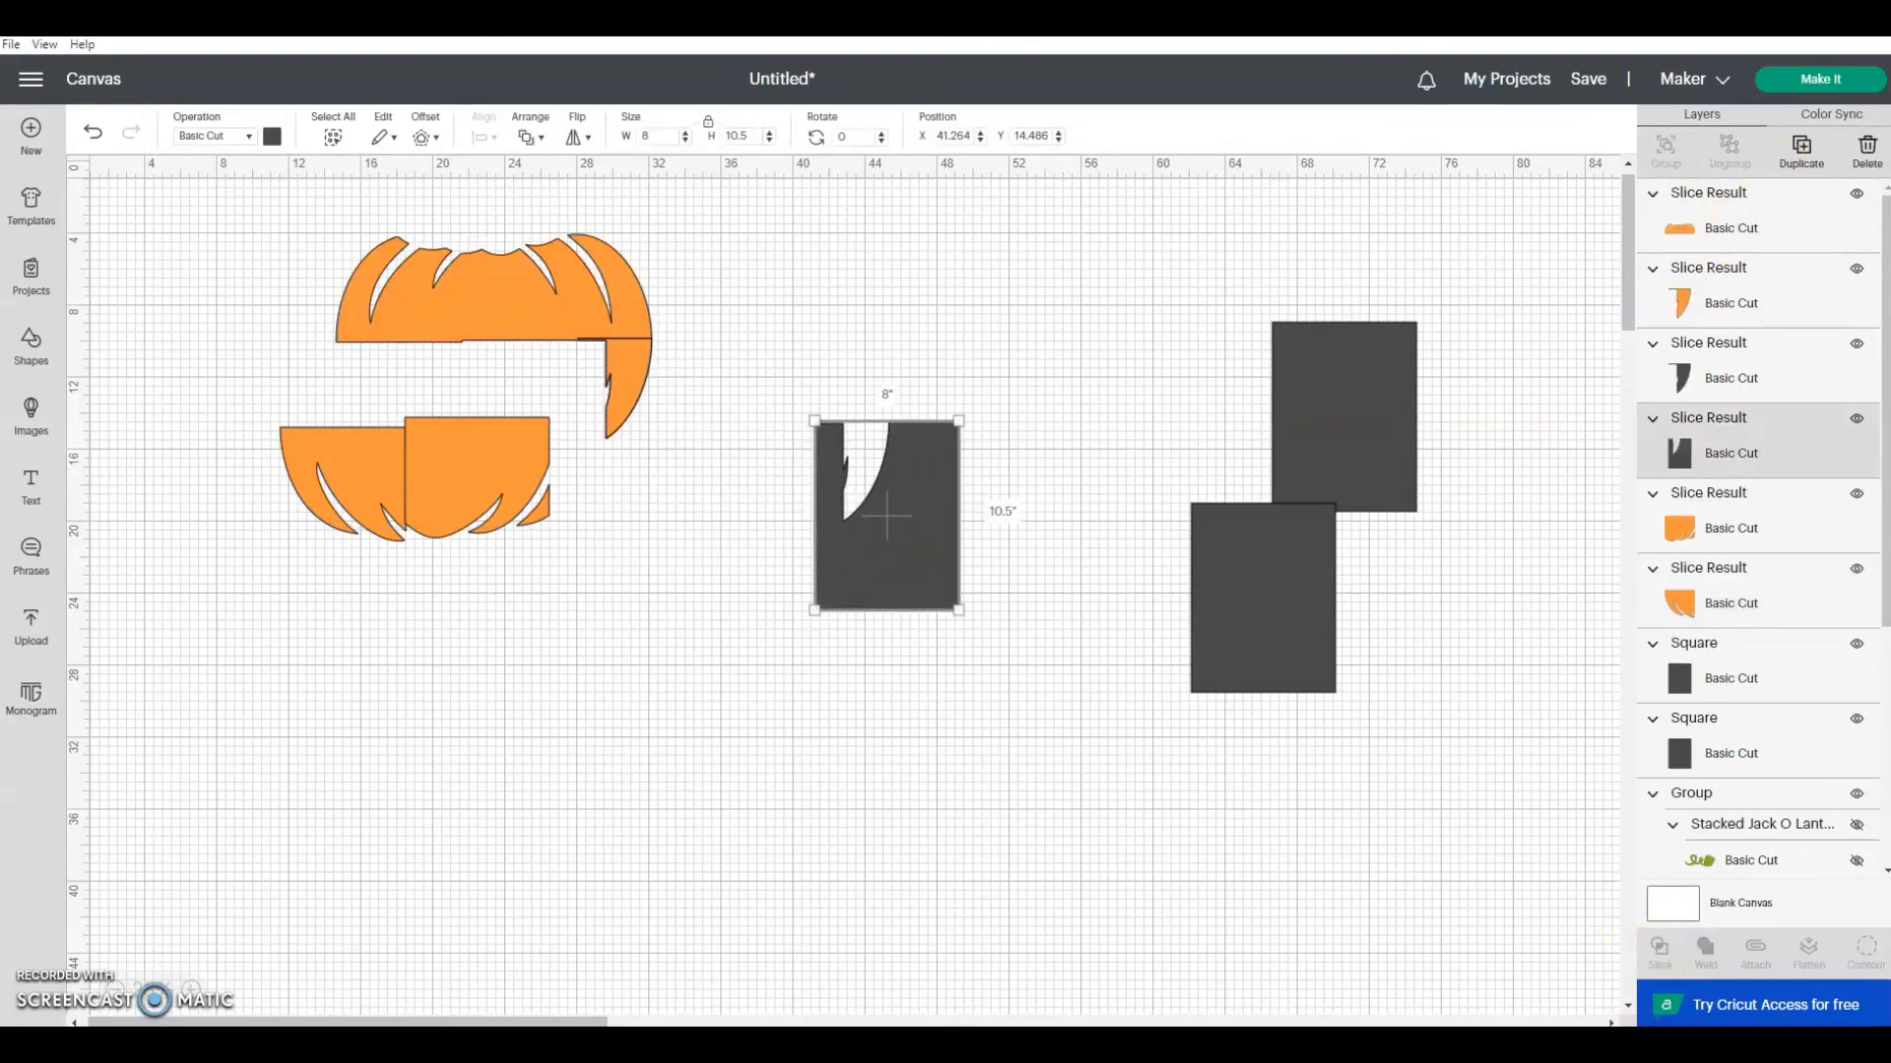
pyautogui.click(1867, 158)
# Step: Lower the sliced right piece beside the bottom pieces and delete its dark gray copy
pyautogui.moveTo(642, 374); pyautogui.dragTo(643, 451)
pyautogui.moveTo(636, 353); pyautogui.dragTo(746, 359)
pyautogui.click(1867, 153)
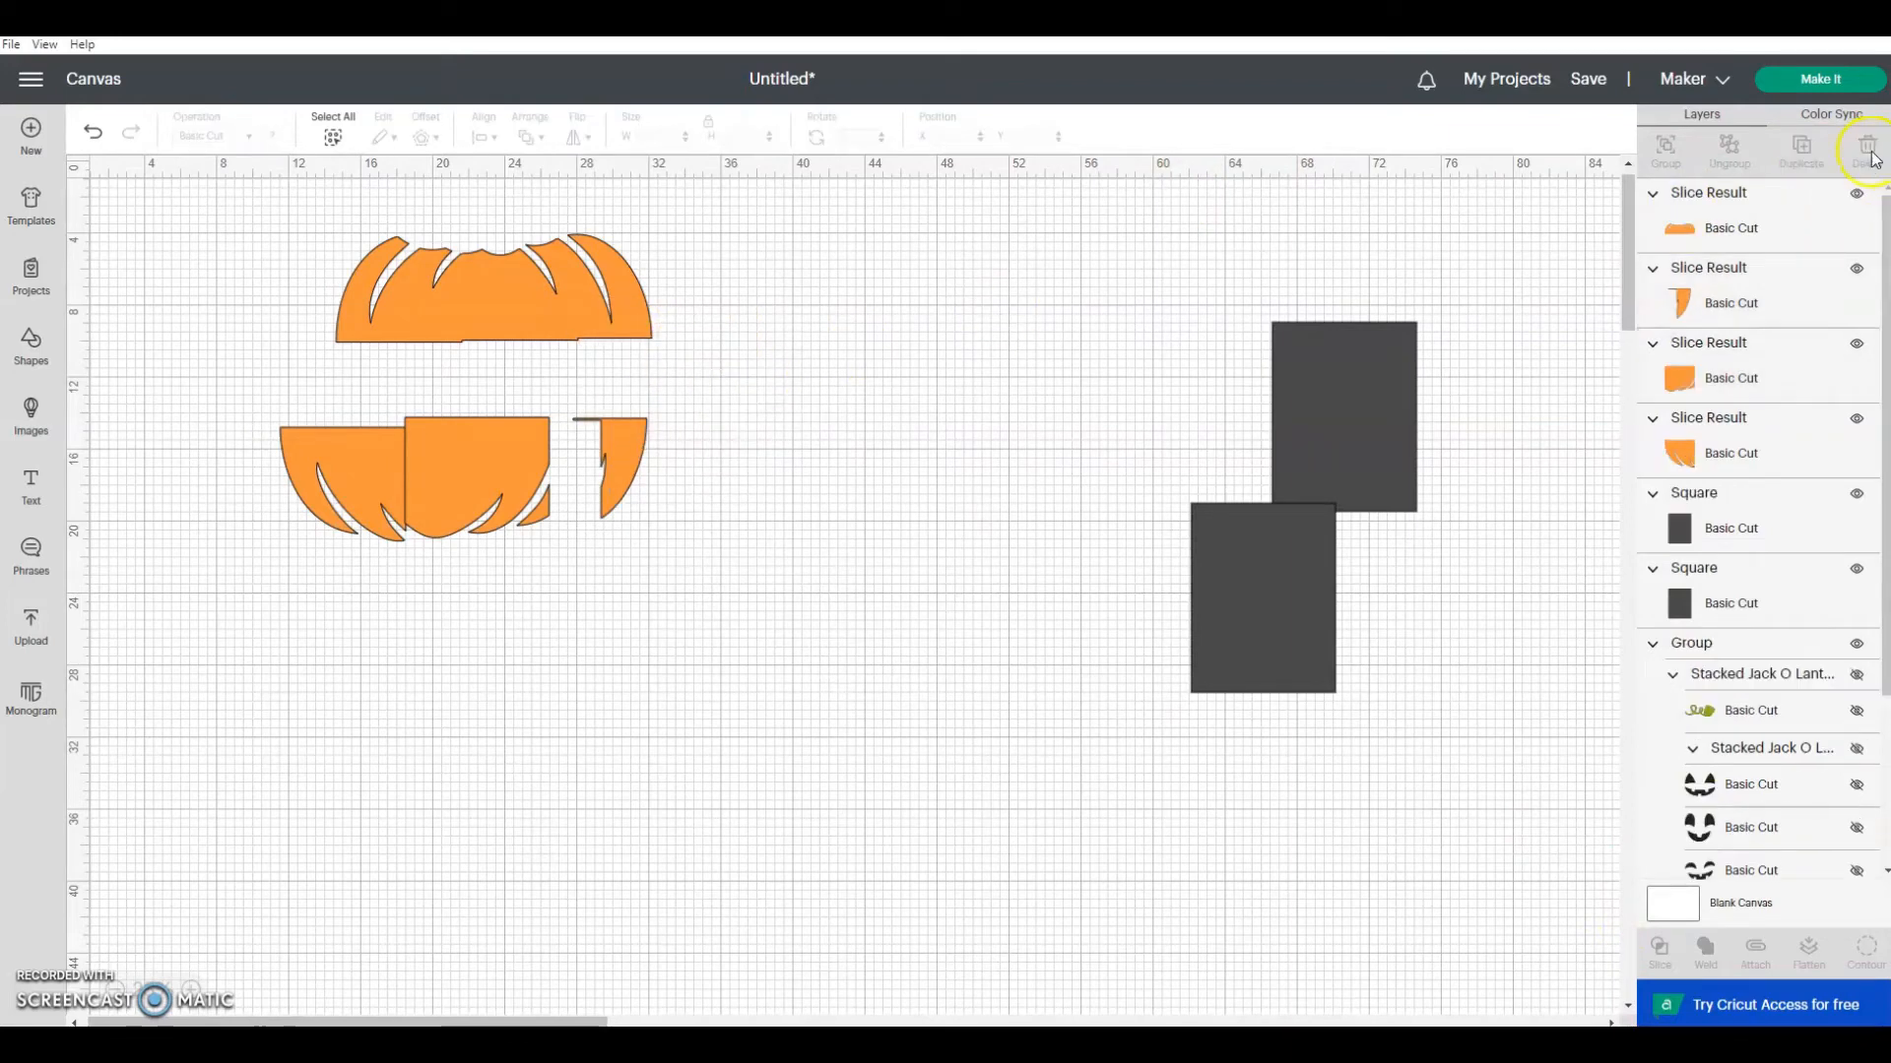
# Step: Move the top strip to about X 10.7, Y 6.3 inches and place a rectangle rotated 90 degrees behind its left half
pyautogui.moveTo(445, 310); pyautogui.dragTo(375, 350)
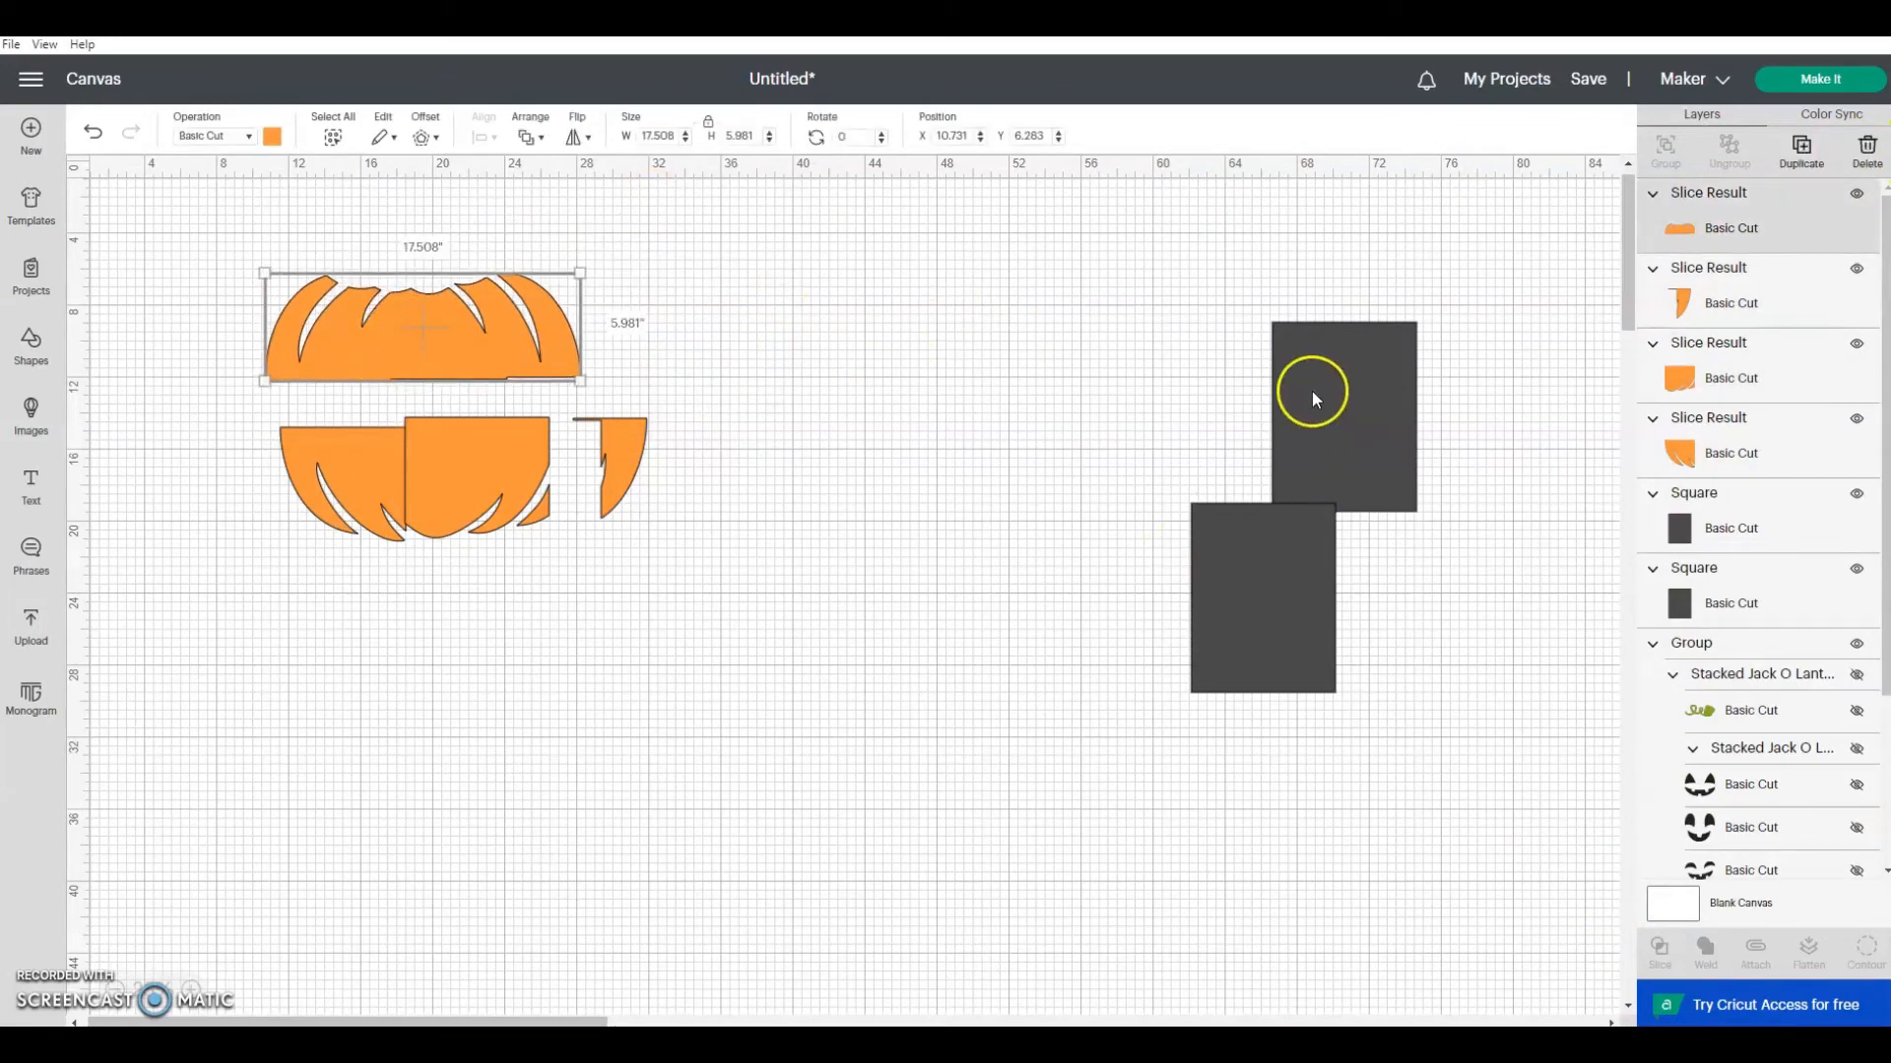
pyautogui.moveTo(1312, 392); pyautogui.dragTo(834, 375)
pyautogui.click(855, 138)
pyautogui.write('90')
pyautogui.press('Return')
pyautogui.moveTo(883, 390); pyautogui.dragTo(357, 335)
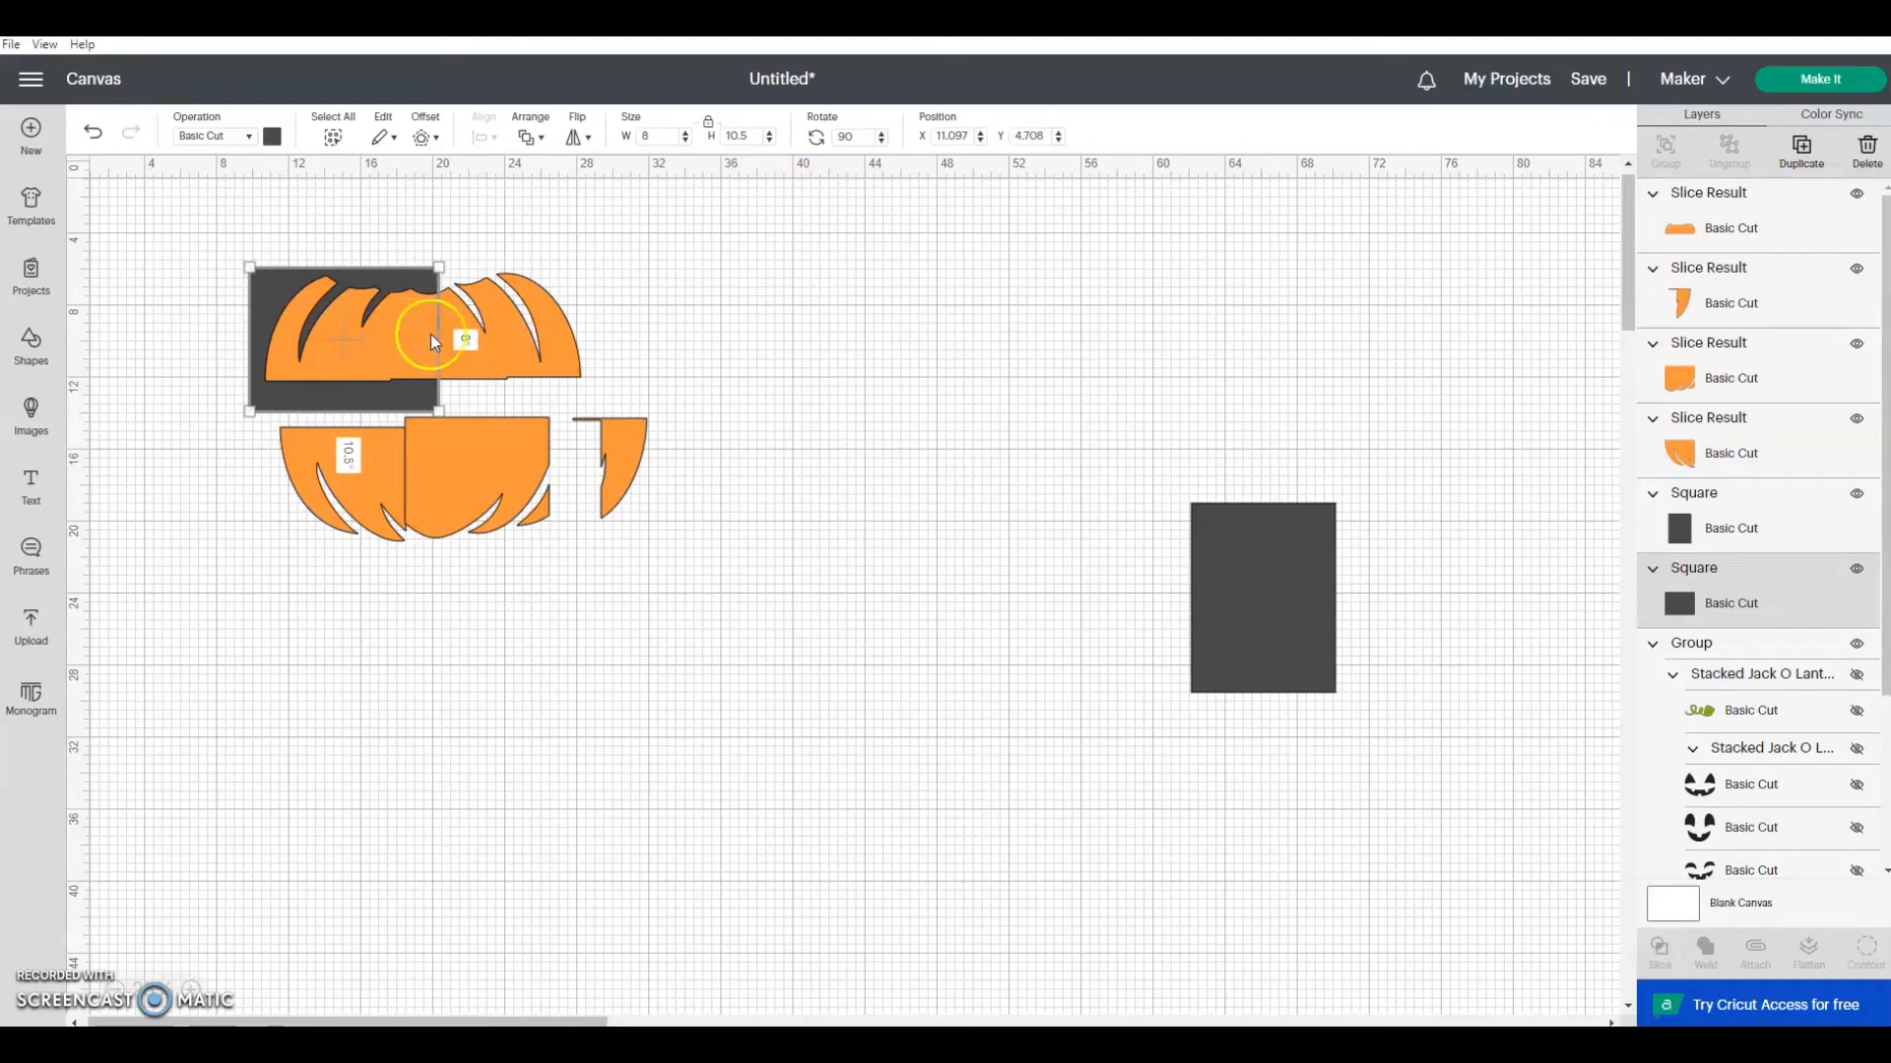
# Step: Slice the top strip with the rotated rectangle and delete the leftover outer rectangle
pyautogui.keyDown('shift'); pyautogui.click(1752, 232); pyautogui.keyUp('shift')
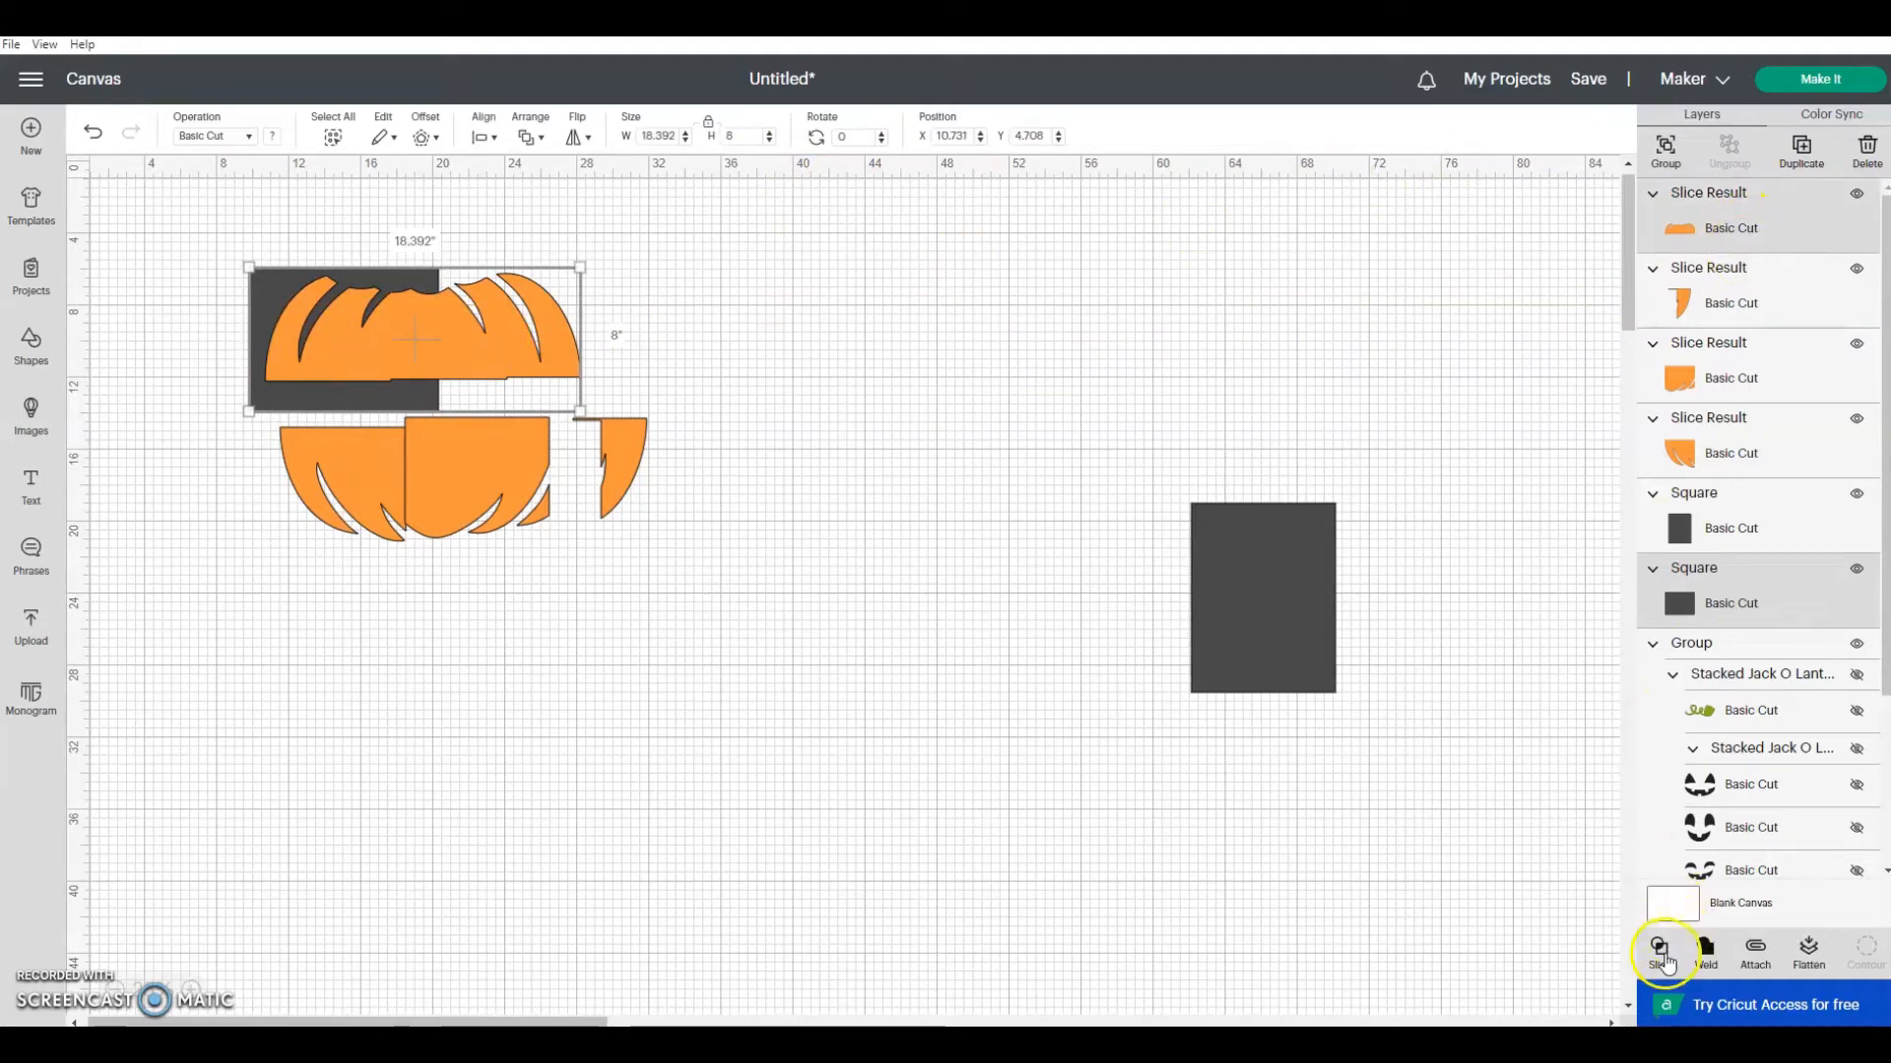
pyautogui.click(1660, 951)
pyautogui.moveTo(314, 392); pyautogui.dragTo(914, 369)
pyautogui.click(1861, 158)
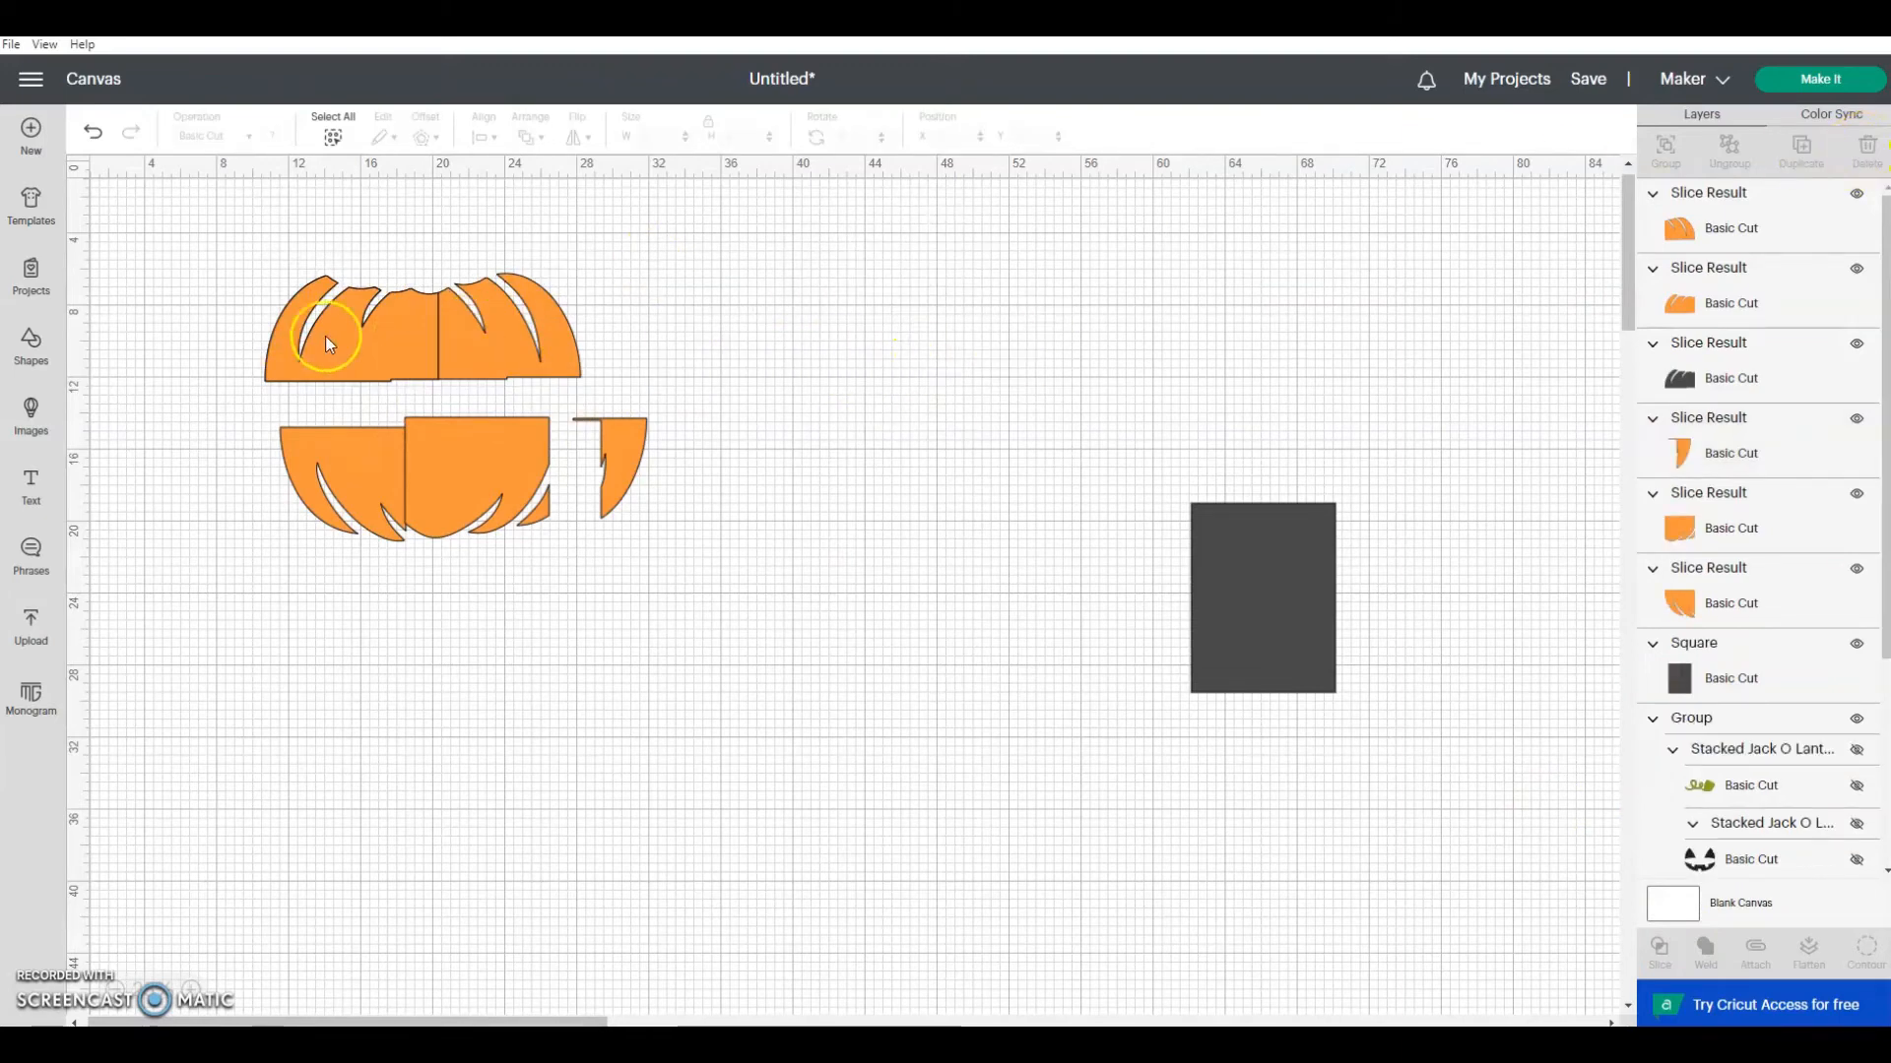
# Step: Move the top strip's left piece down and left, clear of the right piece, and delete its dark gray copy
pyautogui.moveTo(407, 334); pyautogui.dragTo(376, 371)
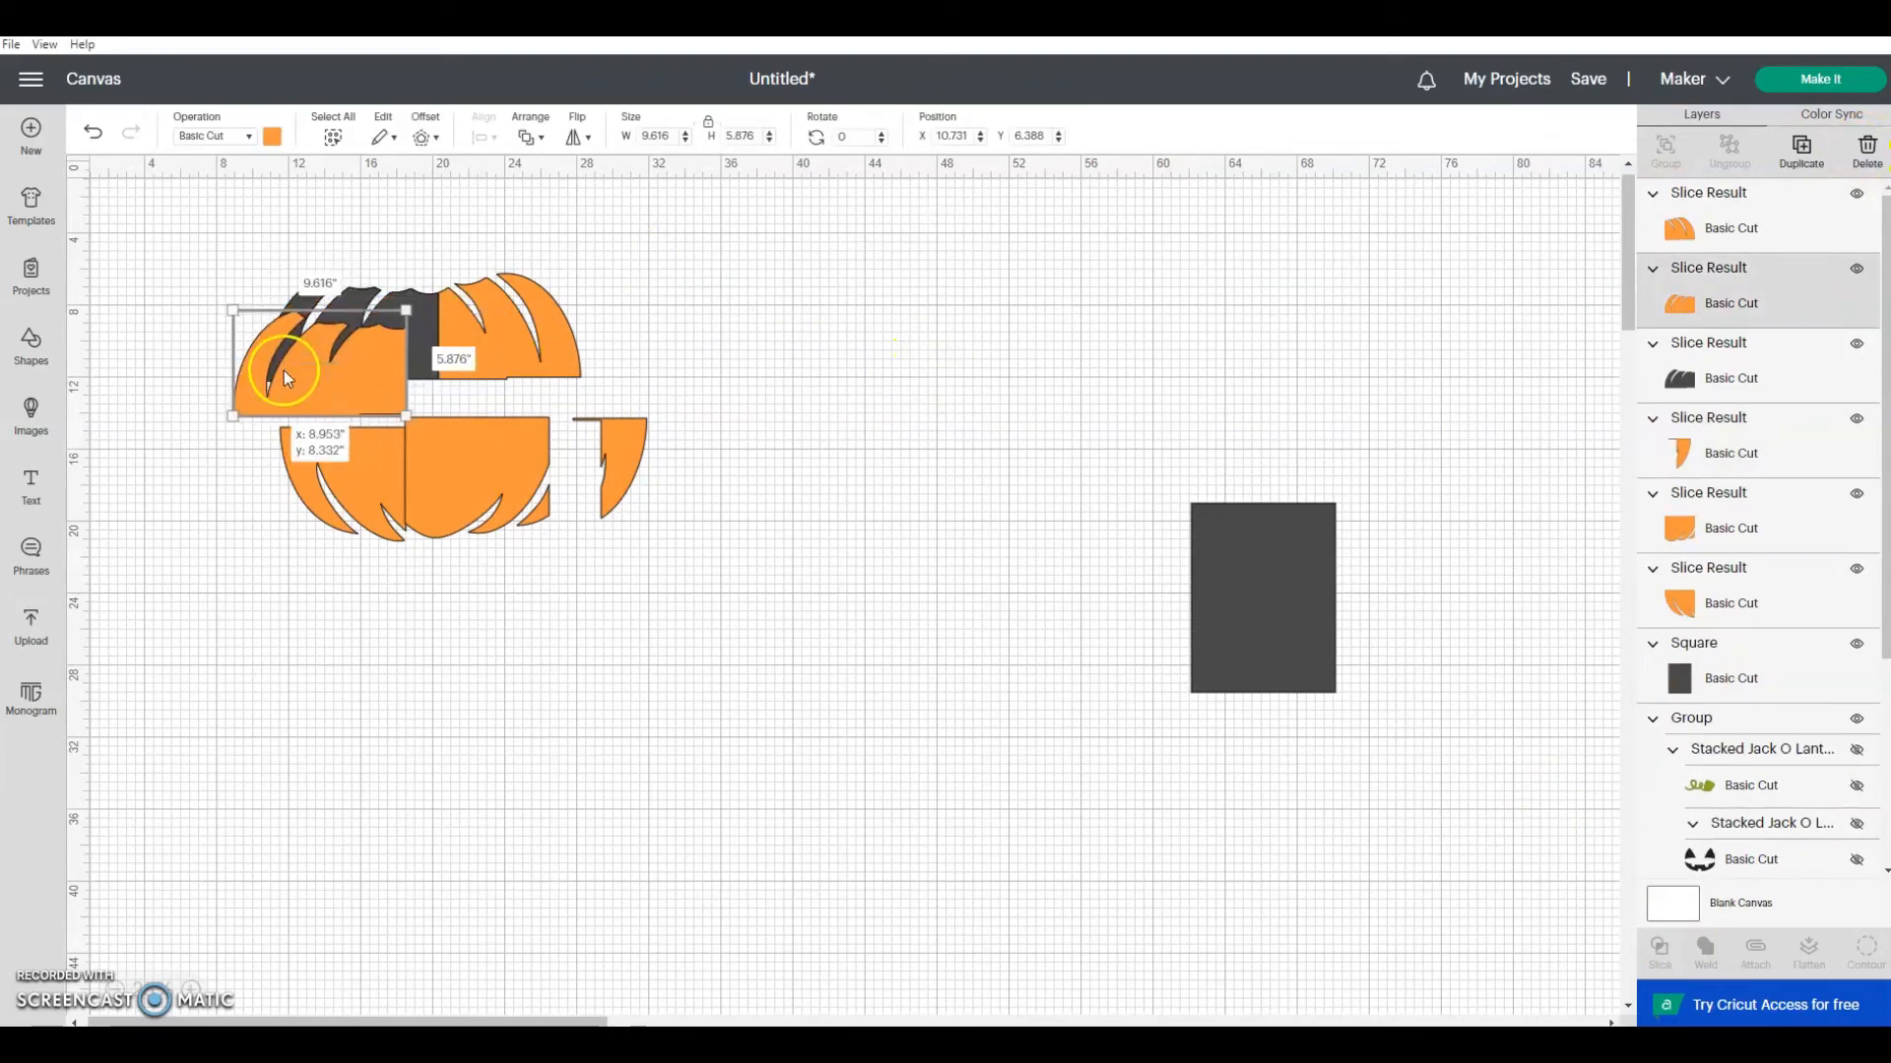
pyautogui.click(426, 352)
pyautogui.click(1866, 147)
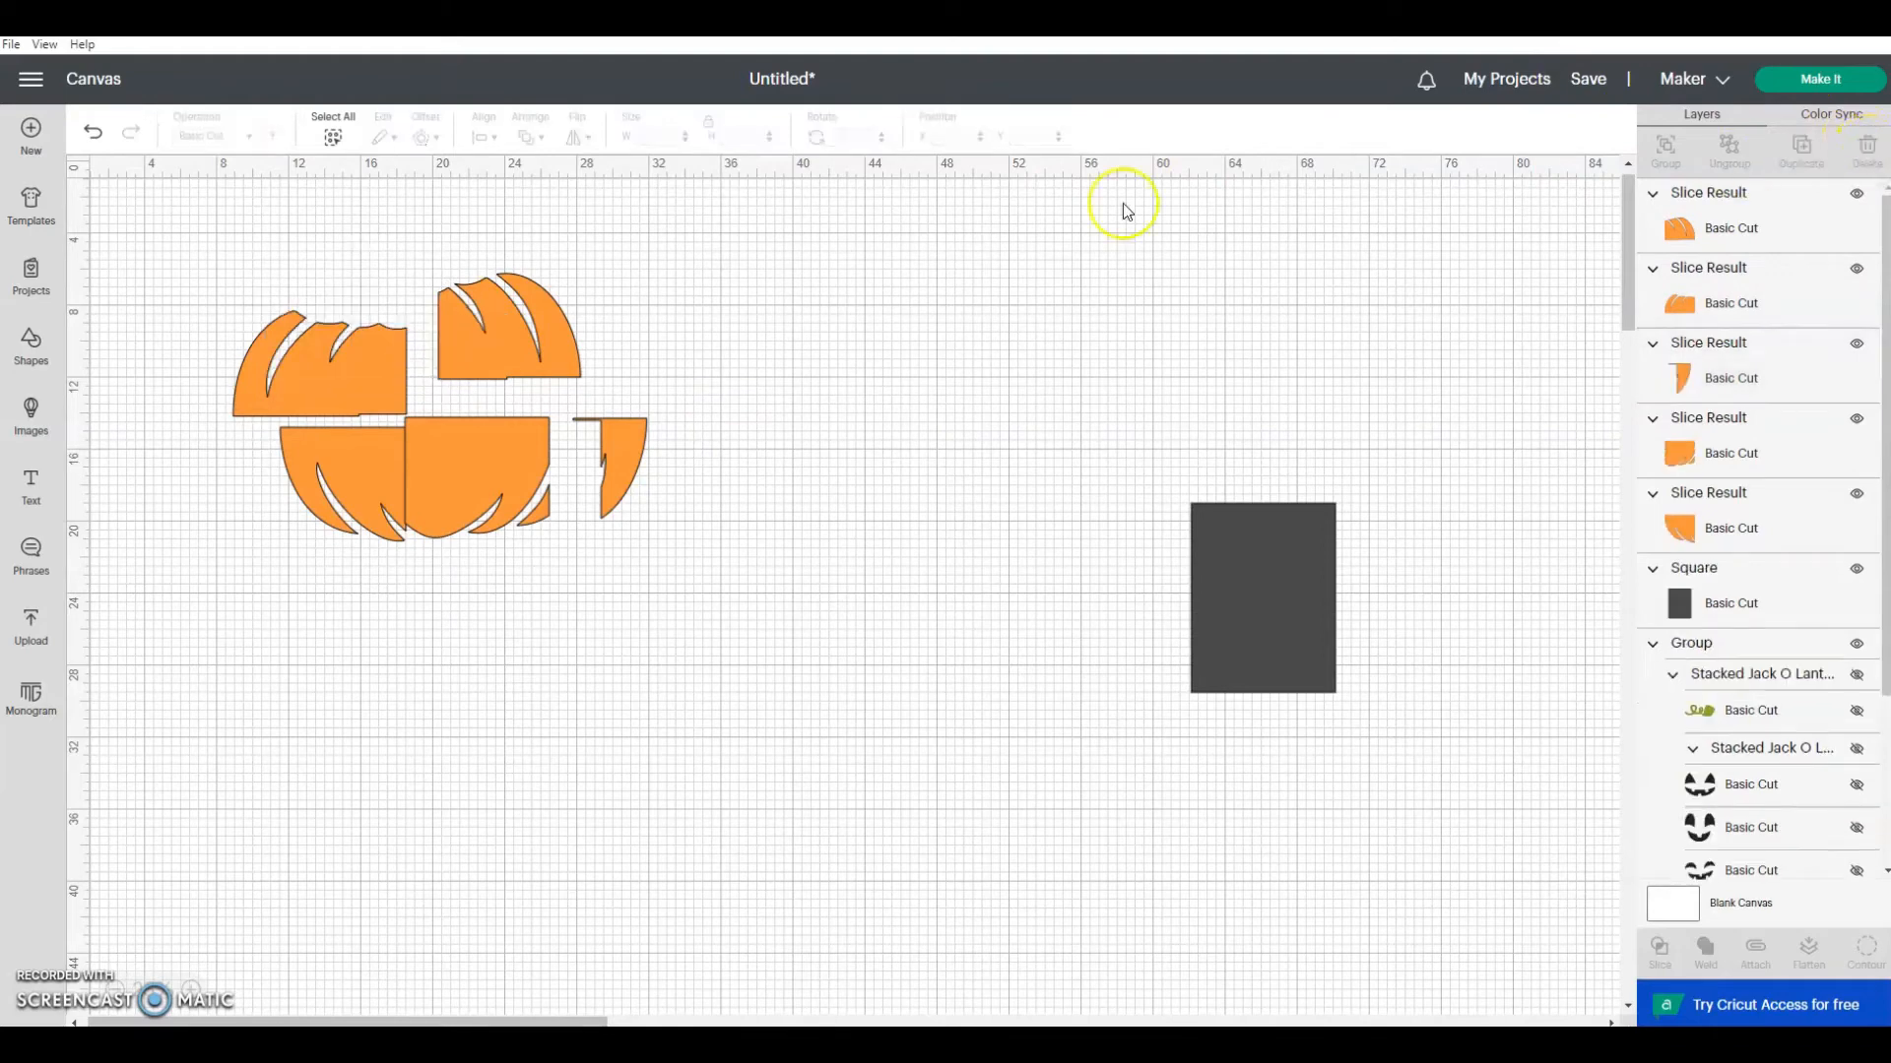
# Step: Rotate the last dark rectangle 90 degrees and set it aside to the right of the pumpkin pieces
pyautogui.moveTo(1287, 616); pyautogui.dragTo(758, 359)
pyautogui.click(853, 135)
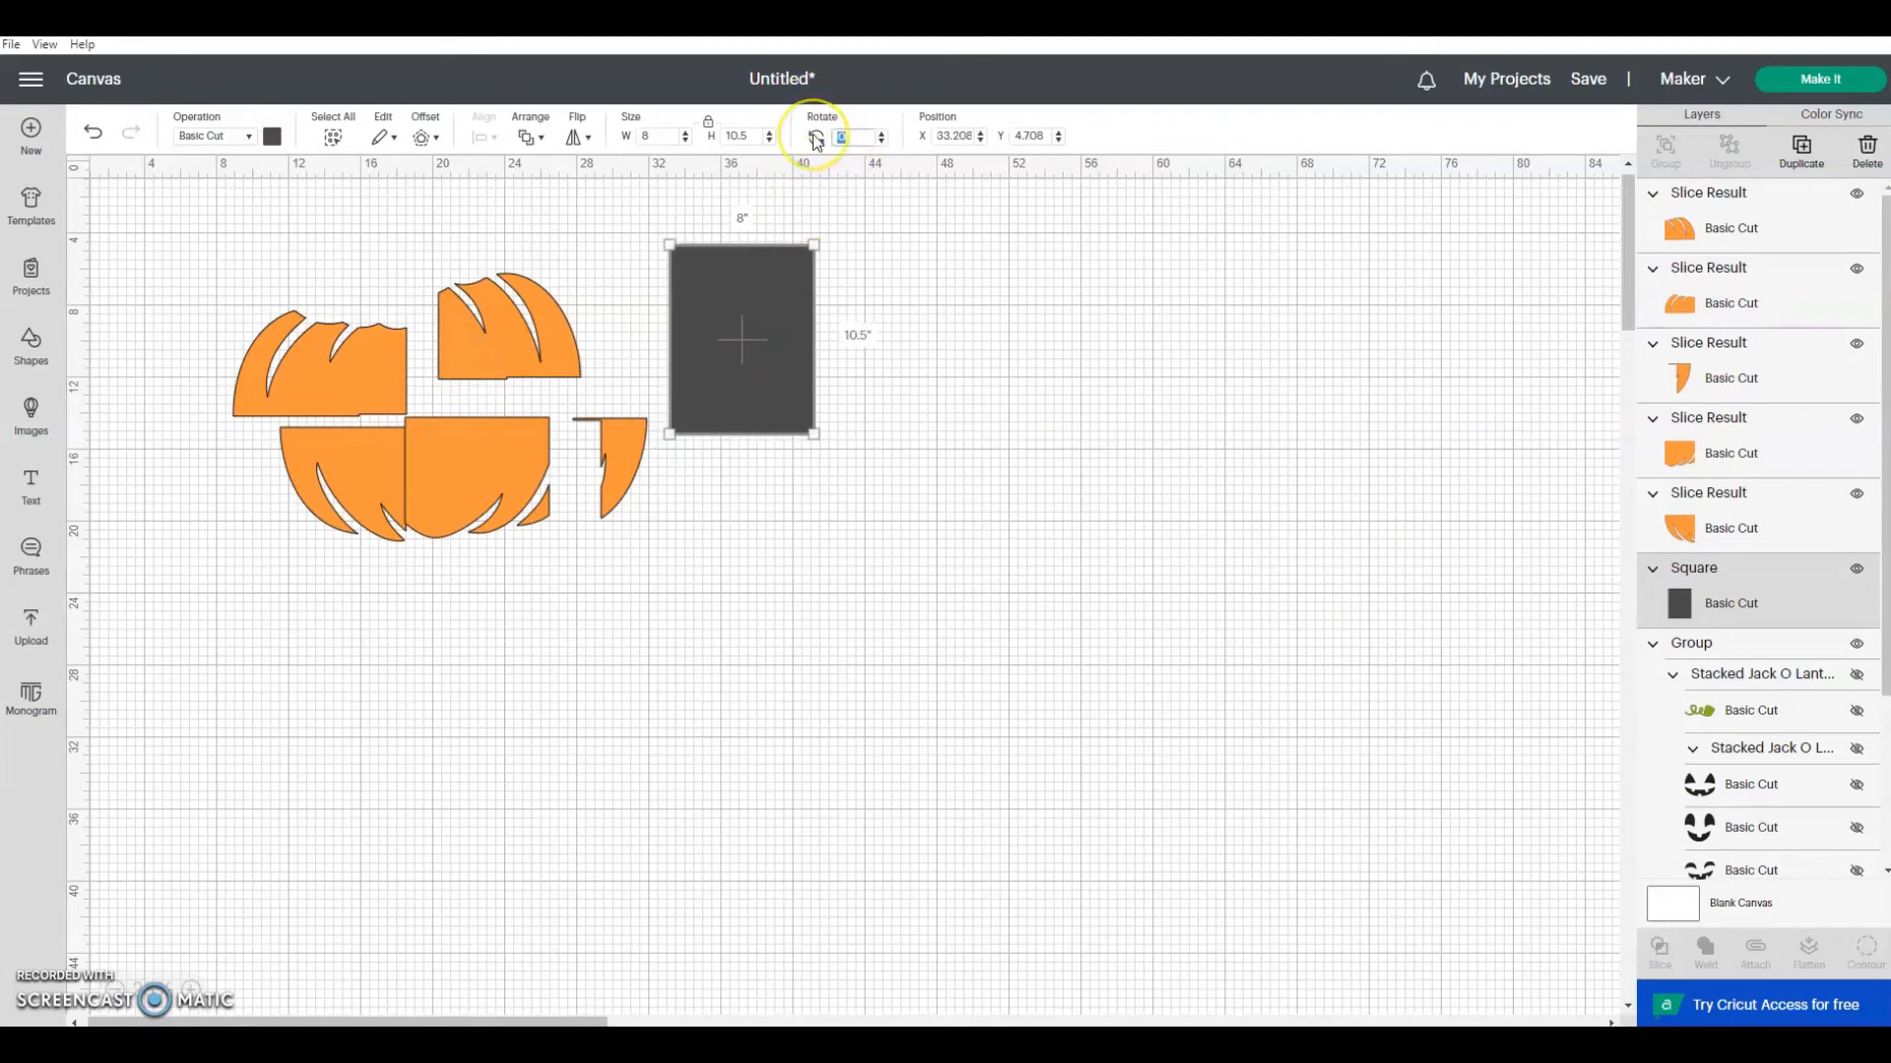
pyautogui.write('90')
pyautogui.press('Return')
pyautogui.moveTo(773, 374); pyautogui.dragTo(982, 384)
# Step: Arrange the upper-left piece and the three lower pieces closely together in the pumpkin shape, leaving narrow gaps between them
pyautogui.moveTo(327, 375); pyautogui.dragTo(346, 341)
pyautogui.moveTo(335, 475); pyautogui.dragTo(323, 440)
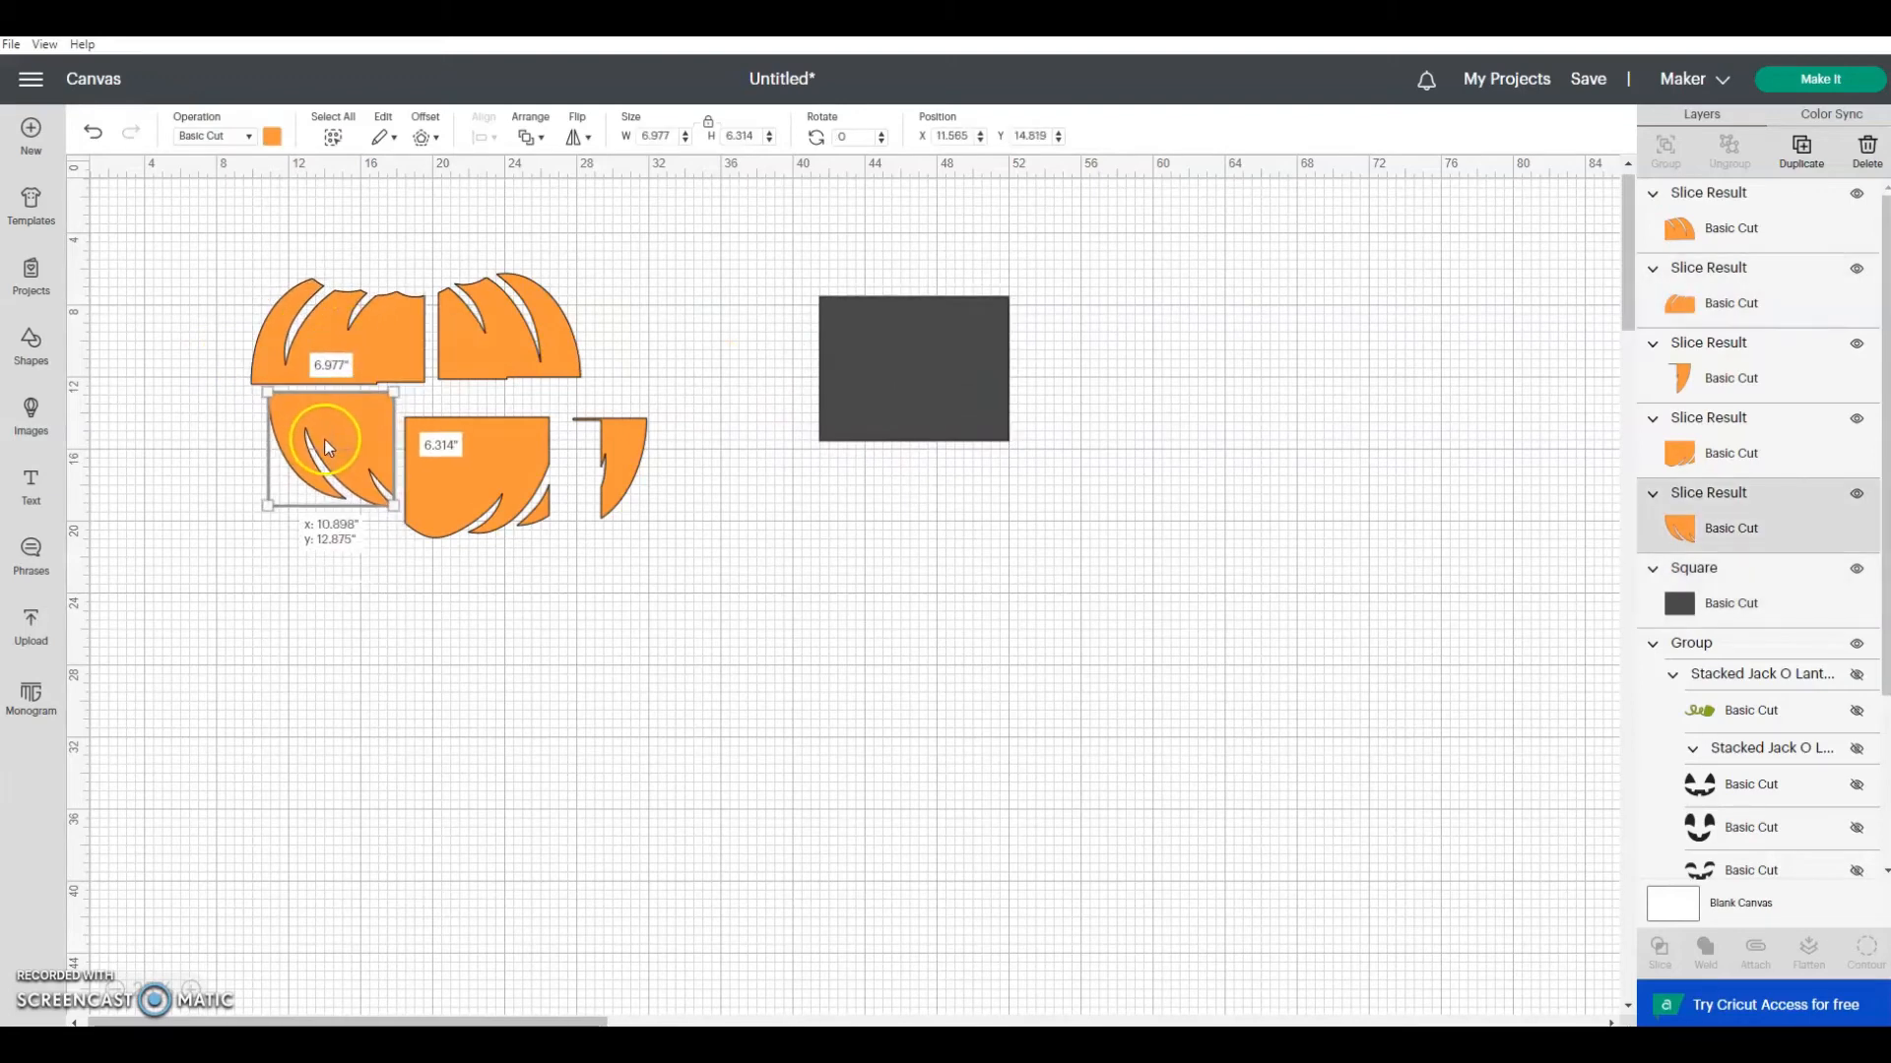
pyautogui.moveTo(469, 463); pyautogui.dragTo(471, 445)
pyautogui.moveTo(628, 433); pyautogui.dragTo(597, 425)
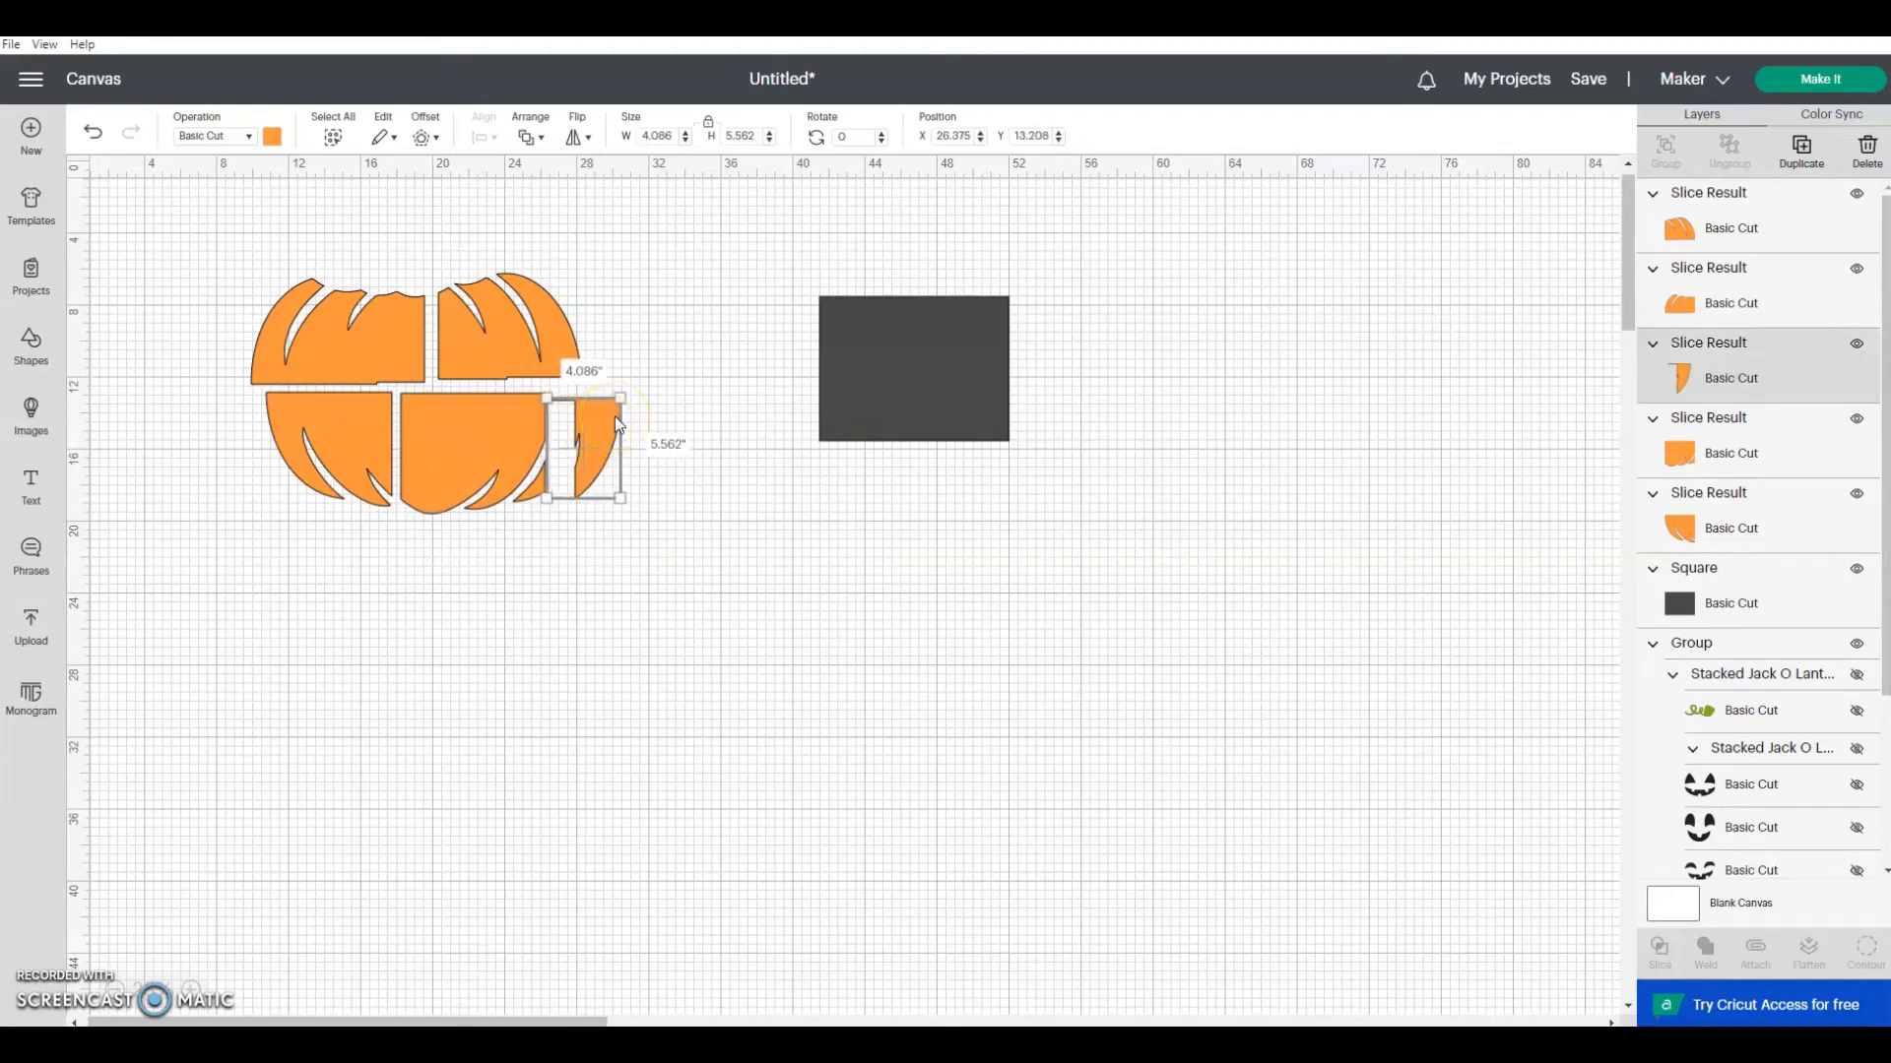